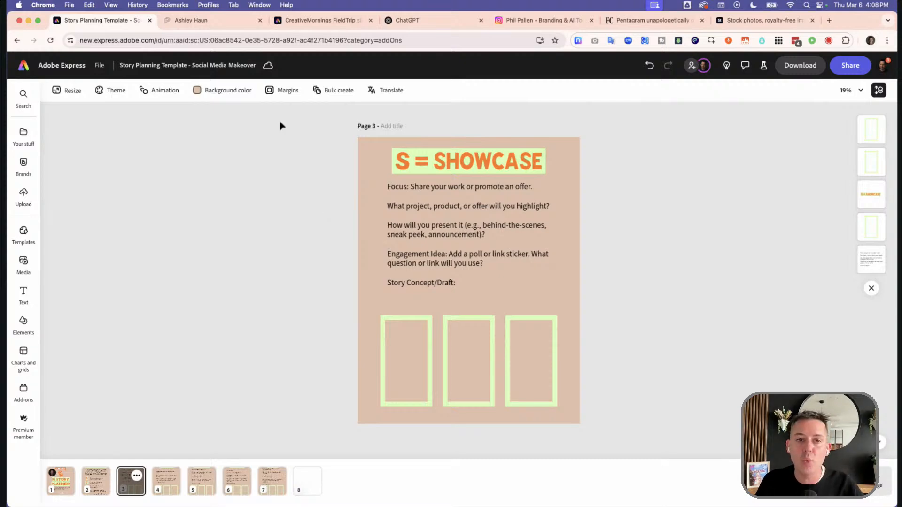
Switch to the client branding case study and review its introduction, results list and brand challenge
{"action": "left_click", "coordinate": [198, 24]}
{"action": "scroll", "coordinate": [425, 177], "scroll_direction": "down", "scroll_amount": 10}
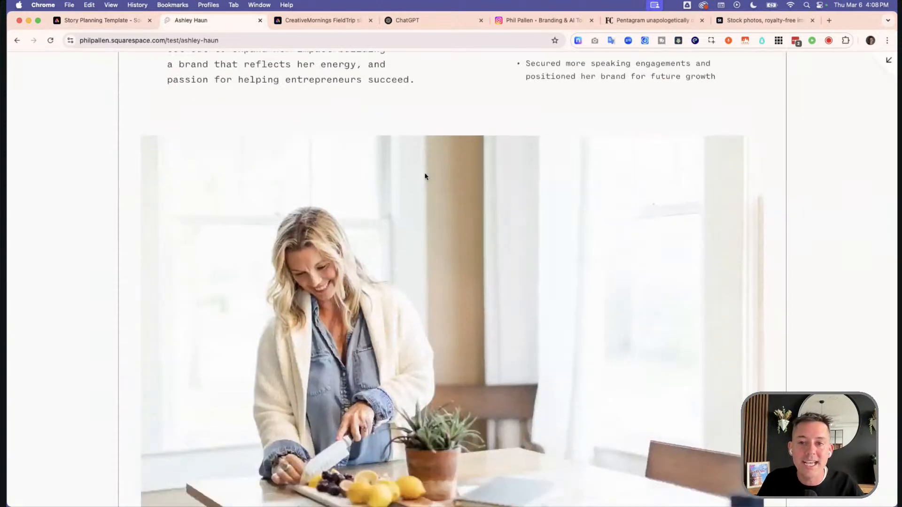
{"action": "scroll", "coordinate": [459, 177], "scroll_direction": "up", "scroll_amount": 8}
{"action": "scroll", "coordinate": [459, 177], "scroll_direction": "up", "scroll_amount": 4}
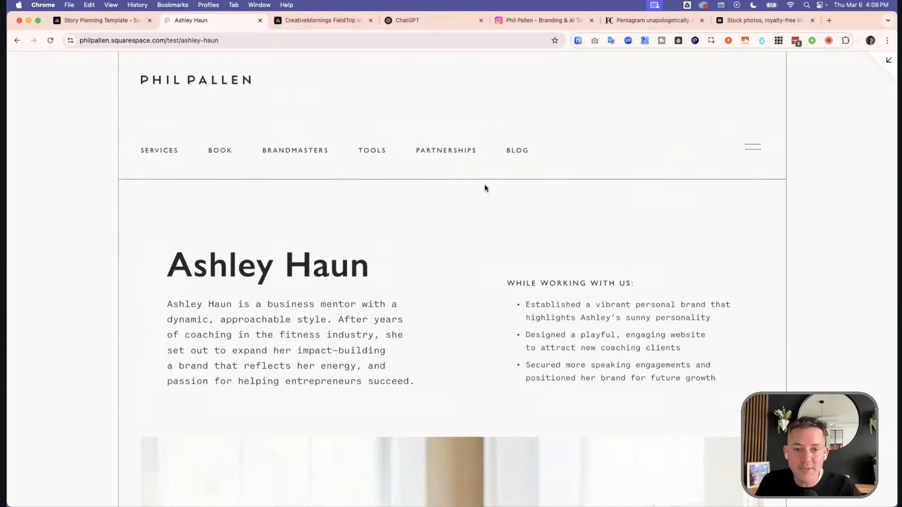
{"action": "scroll", "coordinate": [486, 188], "scroll_direction": "down", "scroll_amount": 10}
{"action": "scroll", "coordinate": [492, 192], "scroll_direction": "down", "scroll_amount": 15}
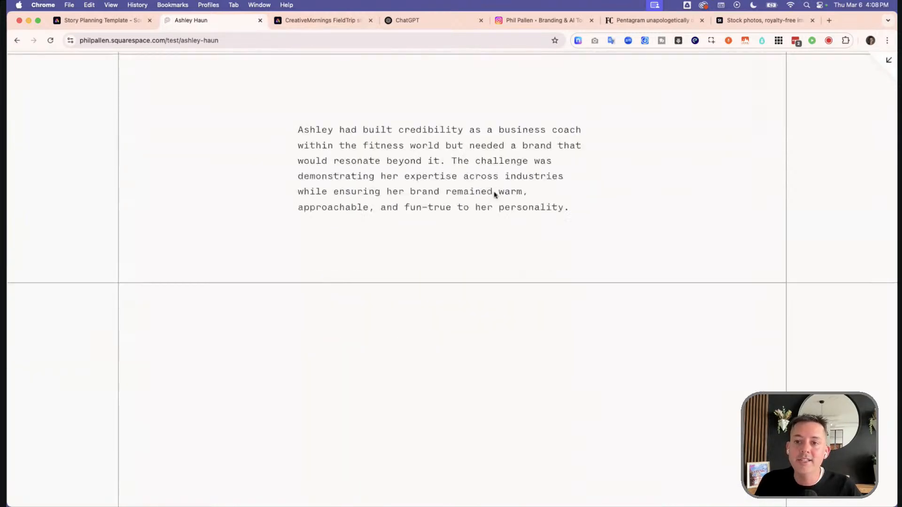
{"action": "scroll", "coordinate": [494, 194], "scroll_direction": "down", "scroll_amount": 1}
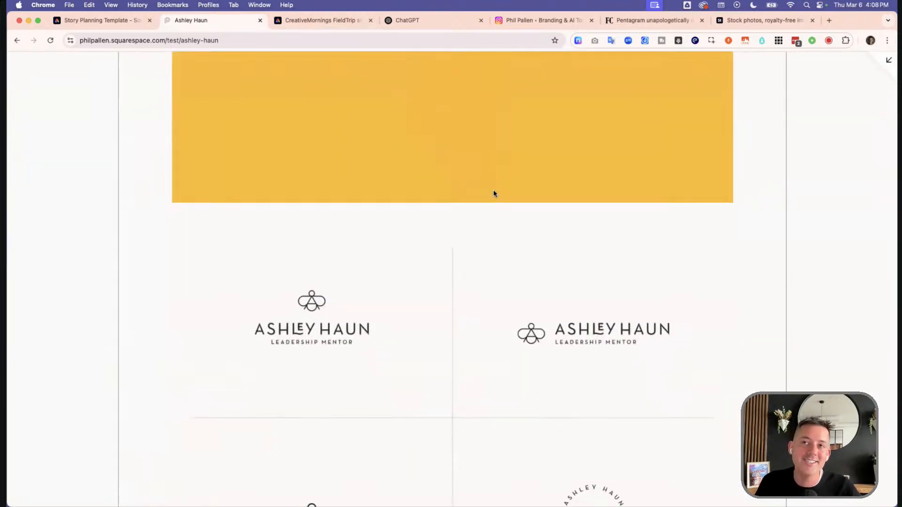
Examine the case study's logo variations, brand sentence, typography and colour palette
{"action": "scroll", "coordinate": [505, 194], "scroll_direction": "down", "scroll_amount": 10}
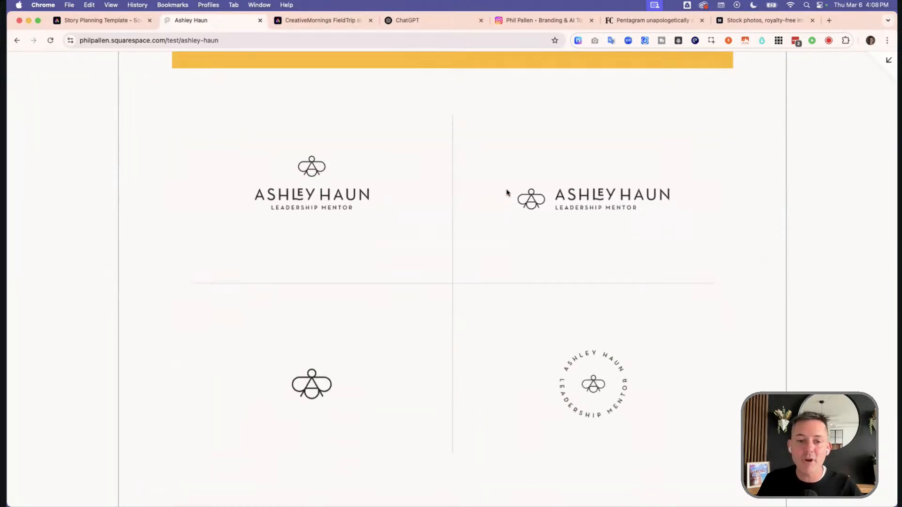
{"action": "scroll", "coordinate": [510, 194], "scroll_direction": "down", "scroll_amount": 4}
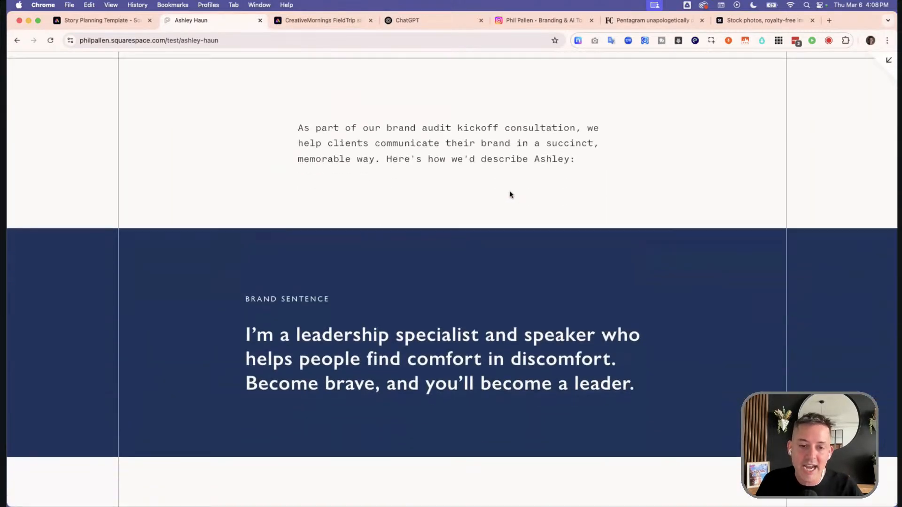
{"action": "scroll", "coordinate": [512, 194], "scroll_direction": "down", "scroll_amount": 10}
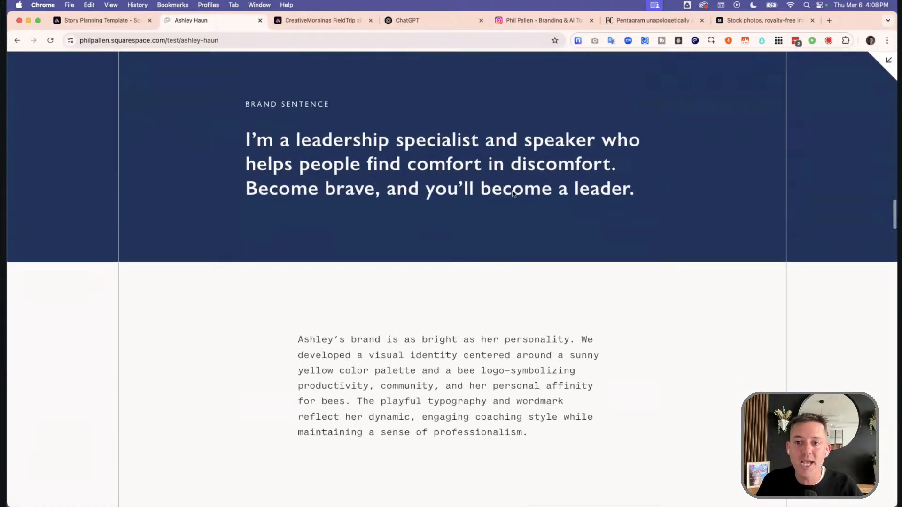
{"action": "scroll", "coordinate": [528, 189], "scroll_direction": "down", "scroll_amount": 8}
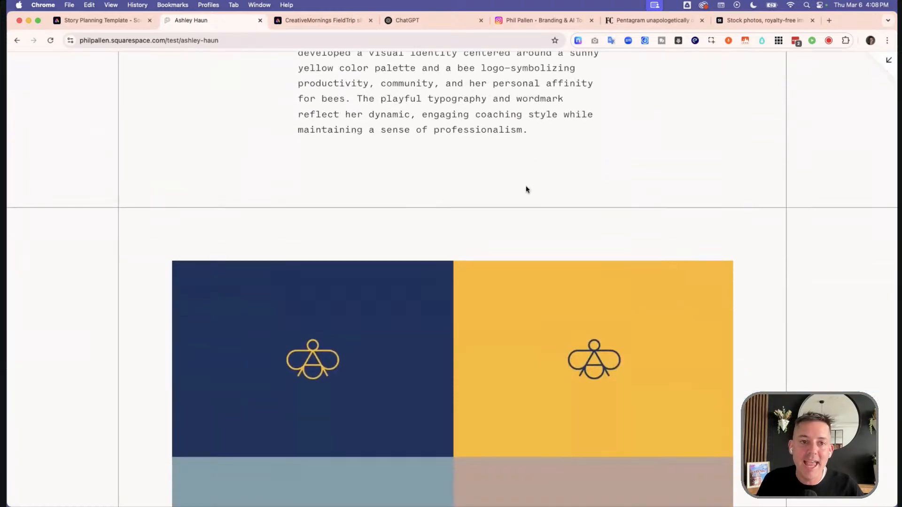
{"action": "scroll", "coordinate": [529, 190], "scroll_direction": "down", "scroll_amount": 2}
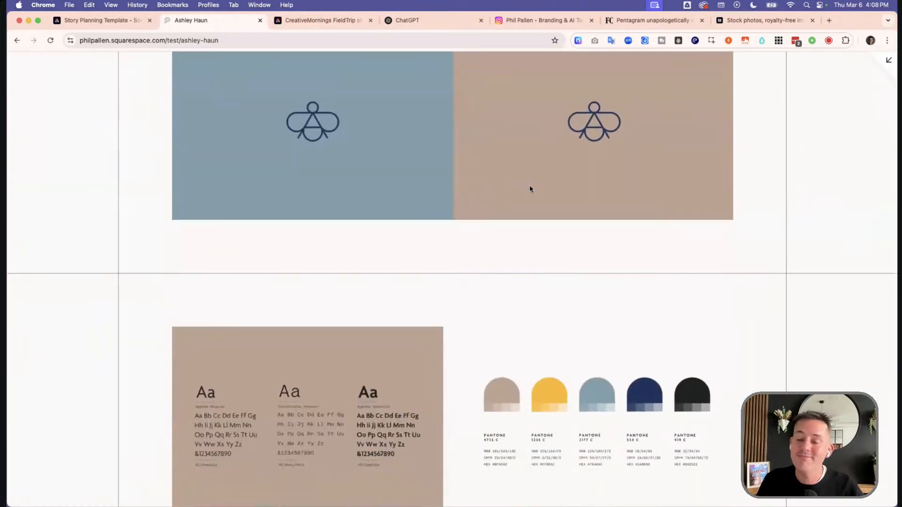
{"action": "scroll", "coordinate": [530, 190], "scroll_direction": "down", "scroll_amount": 2}
{"action": "scroll", "coordinate": [530, 189], "scroll_direction": "down", "scroll_amount": 10}
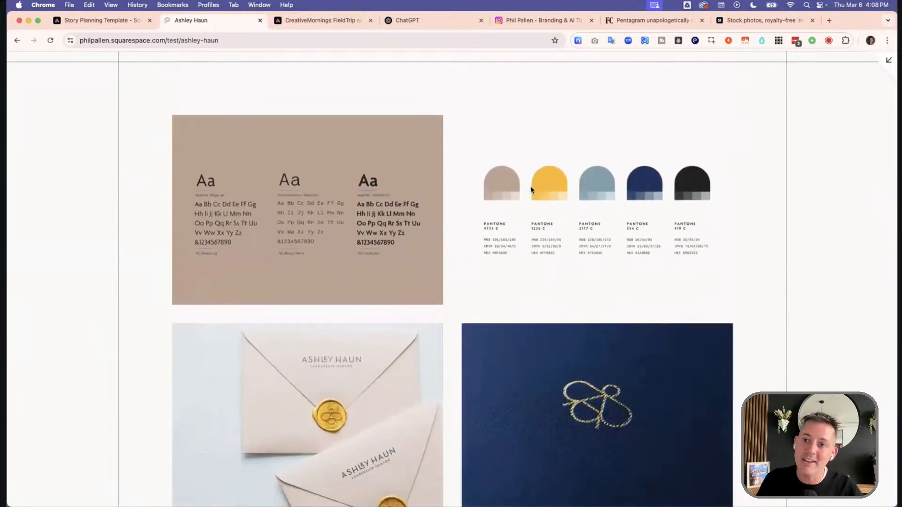
{"action": "scroll", "coordinate": [535, 189], "scroll_direction": "up", "scroll_amount": 2}
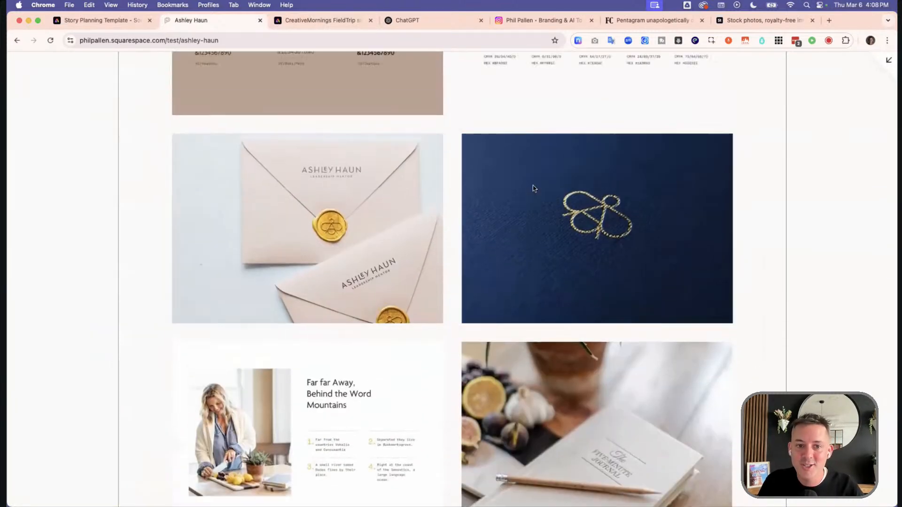
Look through the case study's social, website and phone mockups and its photo gallery, and return to its beginning
{"action": "scroll", "coordinate": [546, 187], "scroll_direction": "down", "scroll_amount": 15}
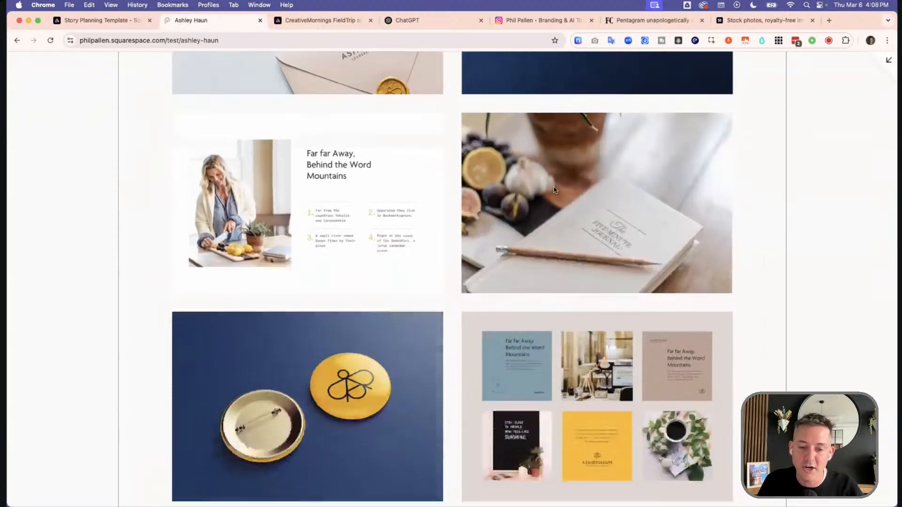
{"action": "scroll", "coordinate": [555, 190], "scroll_direction": "down", "scroll_amount": 13}
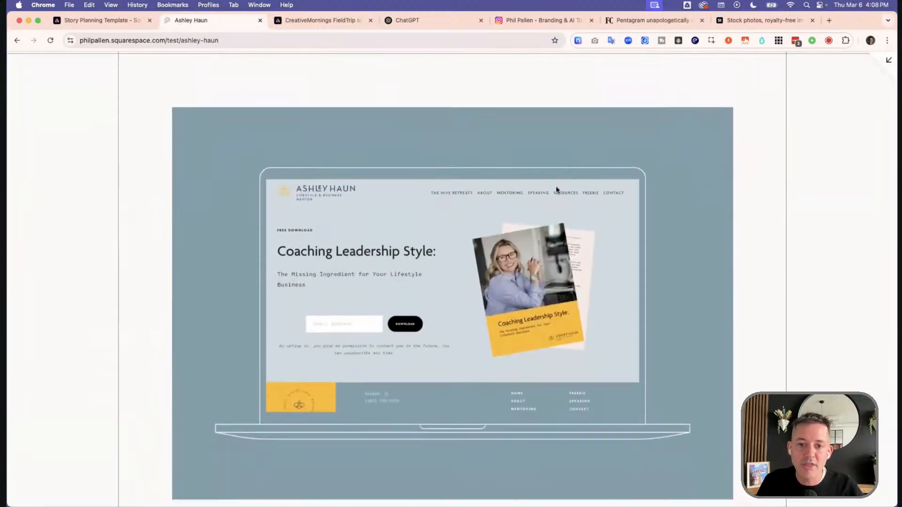
{"action": "scroll", "coordinate": [556, 190], "scroll_direction": "down", "scroll_amount": 13}
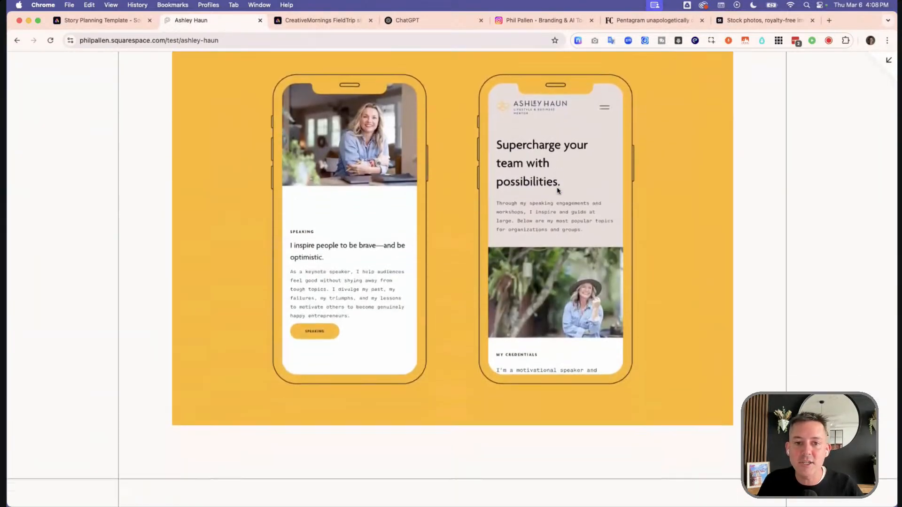
{"action": "scroll", "coordinate": [558, 190], "scroll_direction": "down", "scroll_amount": 13}
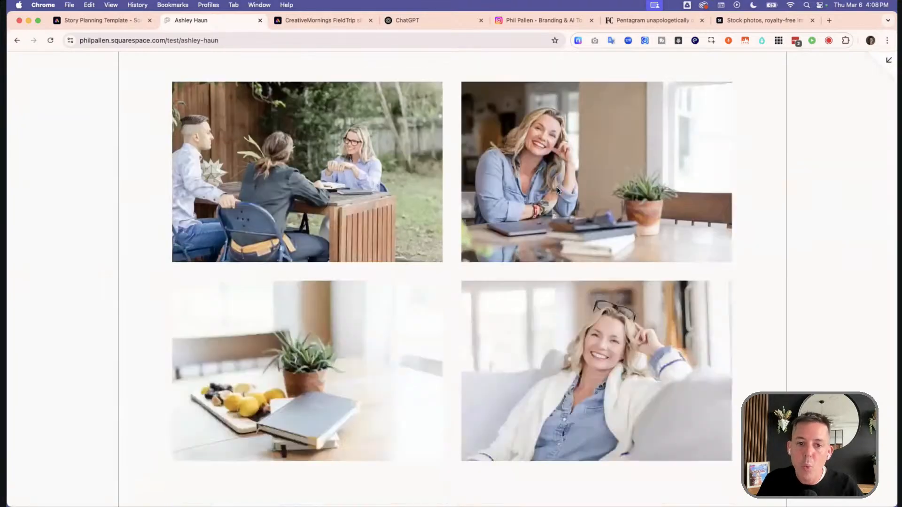
{"action": "scroll", "coordinate": [557, 187], "scroll_direction": "up", "scroll_amount": 20}
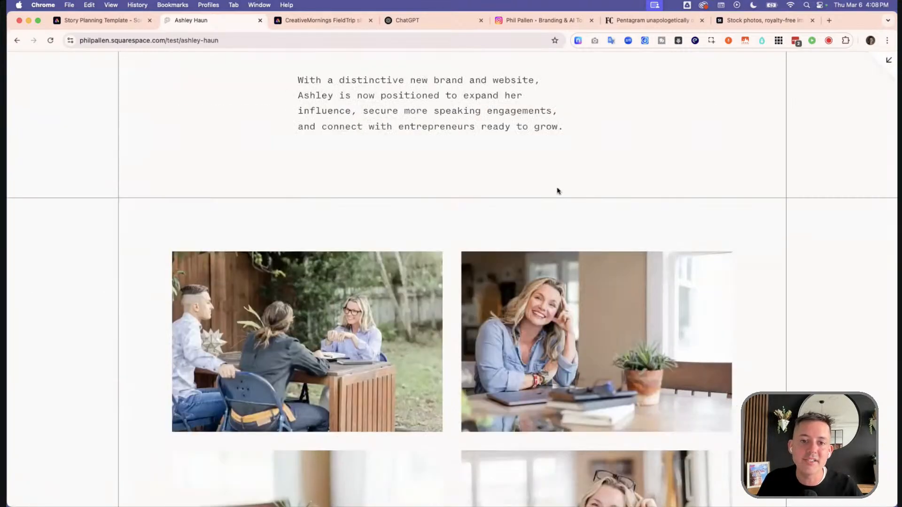
{"action": "scroll", "coordinate": [558, 189], "scroll_direction": "up", "scroll_amount": 20}
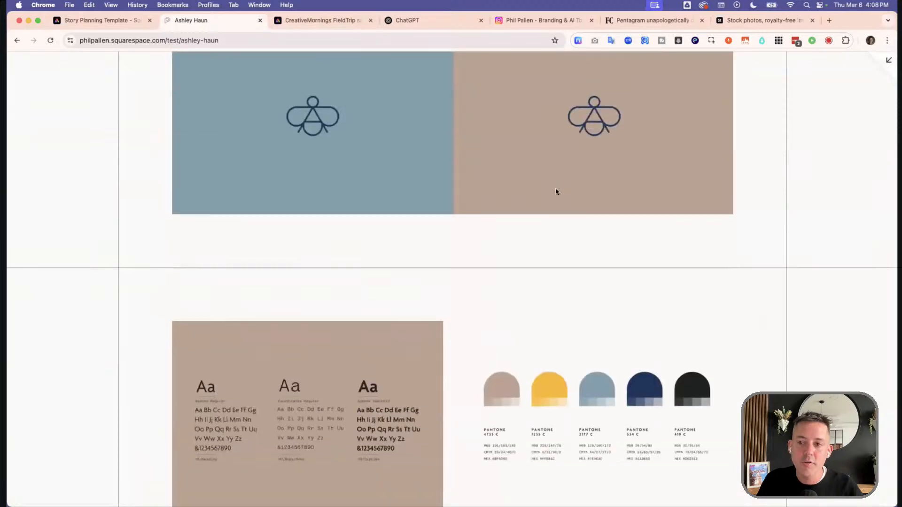
{"action": "scroll", "coordinate": [555, 192], "scroll_direction": "up", "scroll_amount": 10}
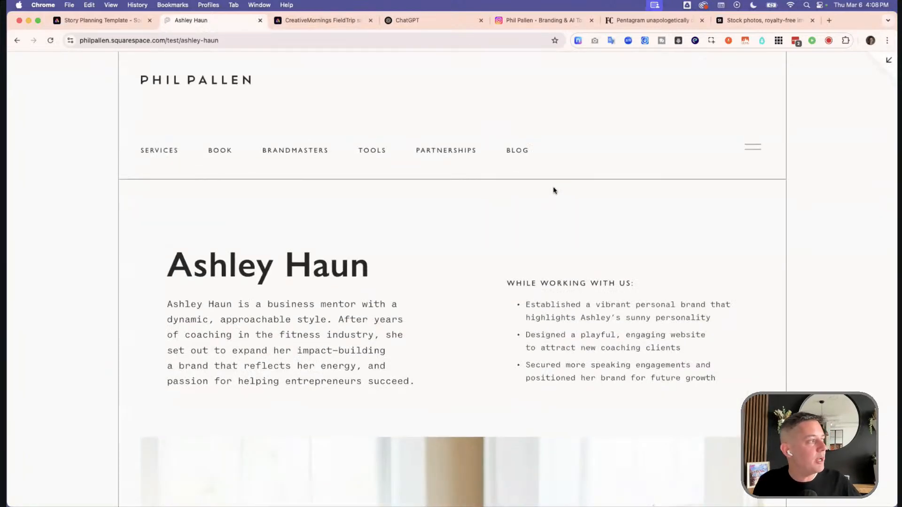
Return to the story planning template, select blank page 8 and browse to the client's brand folder for an image upload
{"action": "left_click", "coordinate": [123, 20]}
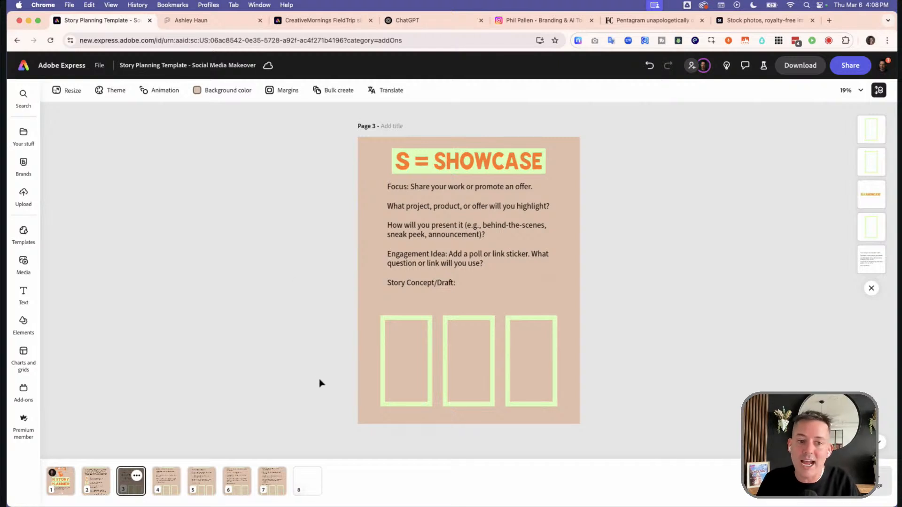
{"action": "left_click", "coordinate": [308, 481]}
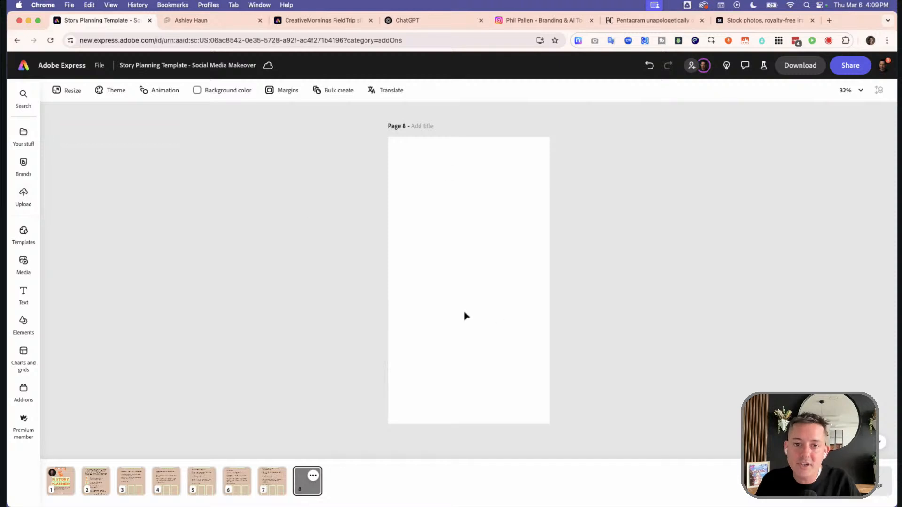
{"action": "left_click", "coordinate": [24, 198]}
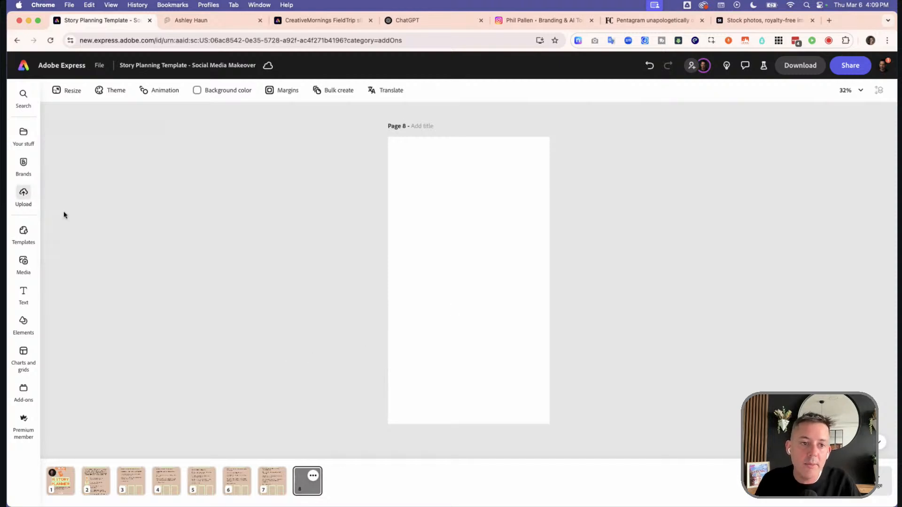
{"action": "double_click", "coordinate": [415, 215]}
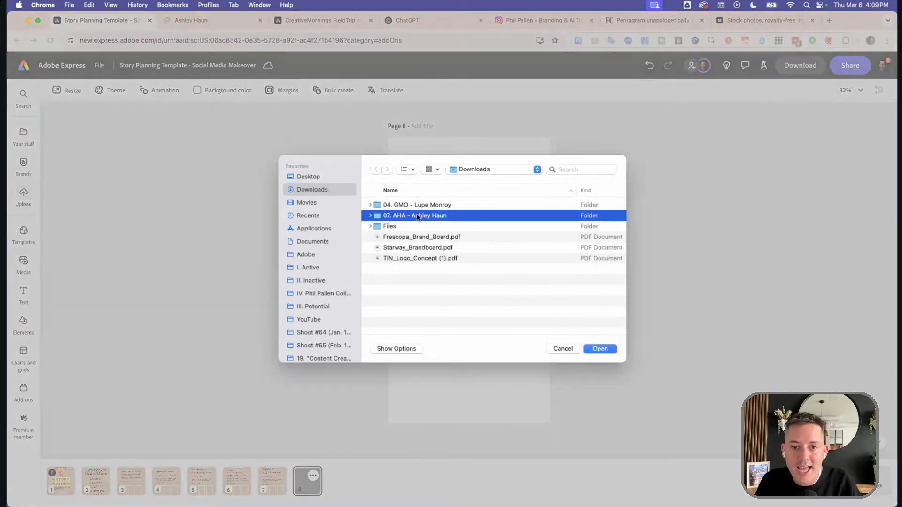
Preview the client's brand images and upload AHA - 8.jpg, the grid of six social posts, to page 8
{"action": "left_click", "coordinate": [397, 225]}
{"action": "key", "text": "space"}
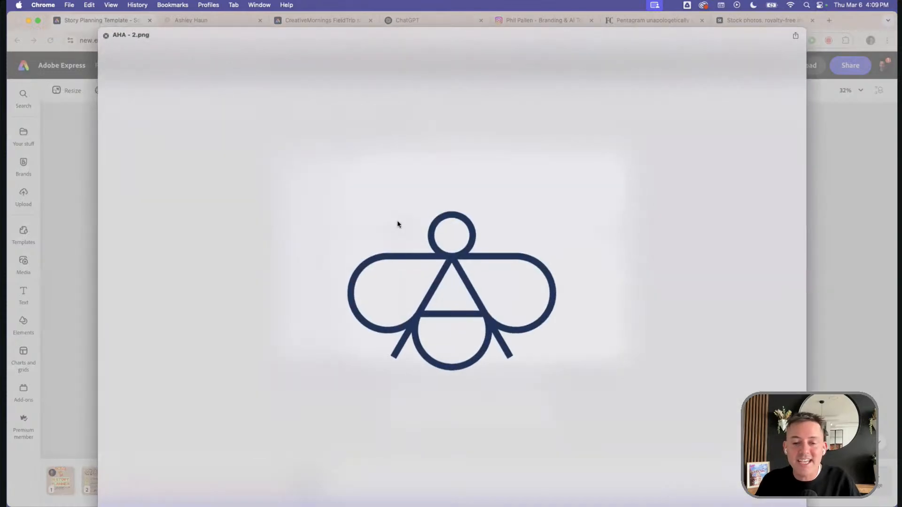
{"action": "key", "text": "Down"}
{"action": "key", "text": "Down"}
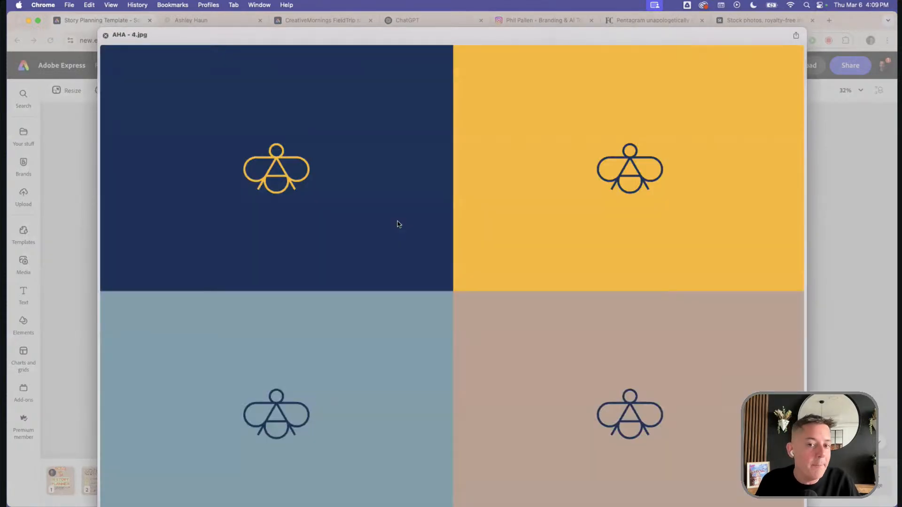
{"action": "key", "text": "Down"}
{"action": "key", "text": "Down"}
{"action": "key", "text": "Down"}
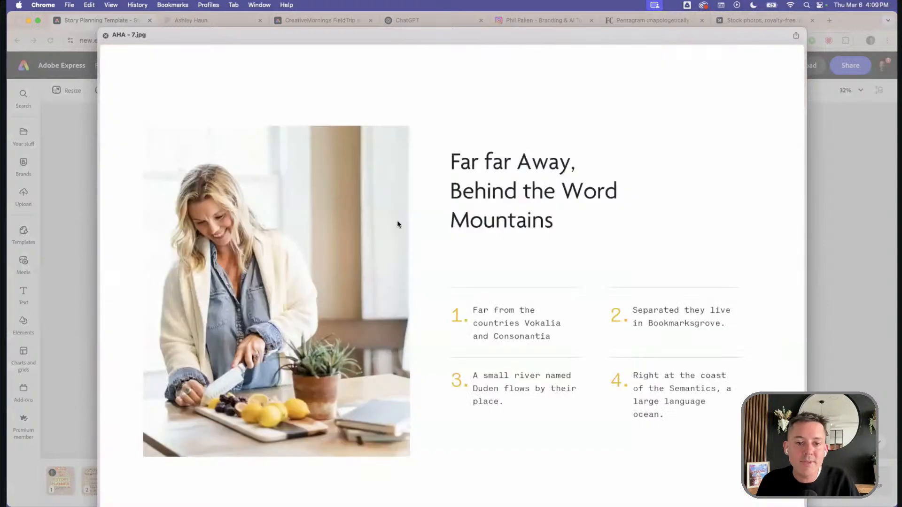
{"action": "key", "text": "Down"}
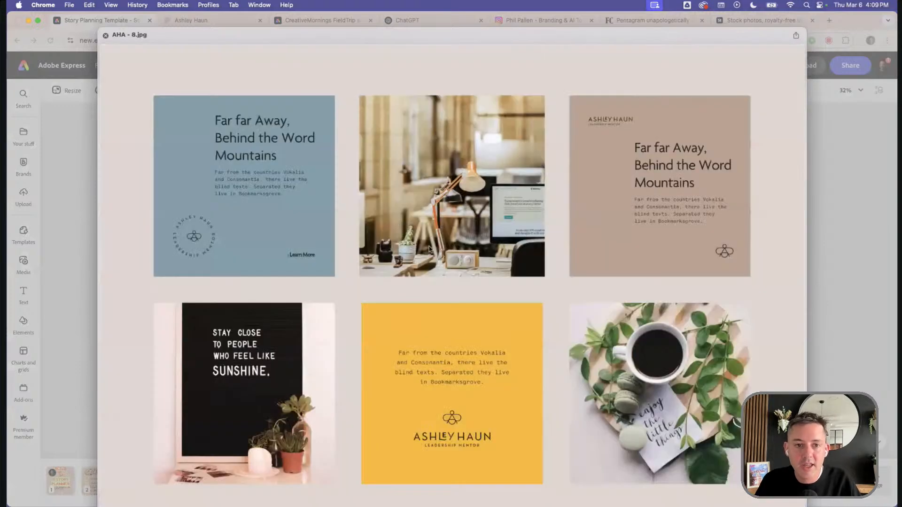
{"action": "key", "text": "space"}
{"action": "key", "text": "Return"}
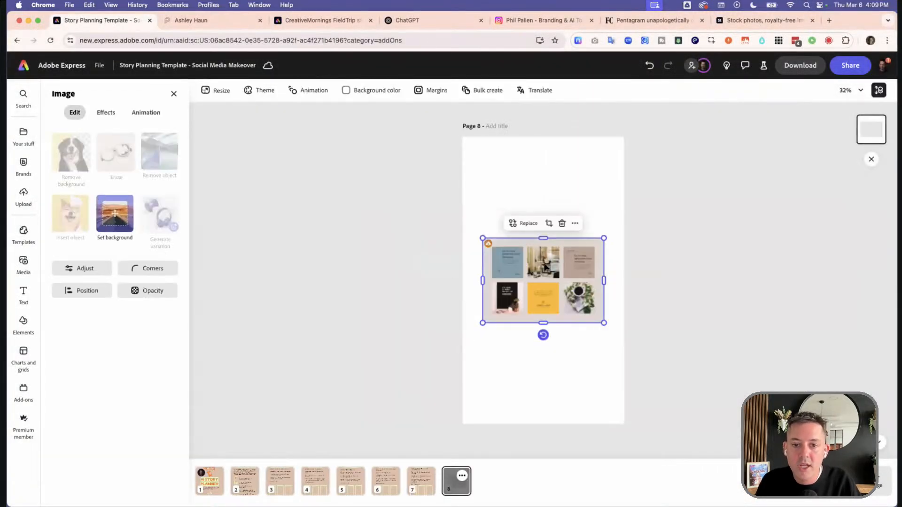
Enlarge the post grid image to span the full width of page 8, centred vertically
{"action": "left_click_drag", "start_coordinate": [604, 238], "coordinate": [624, 227]}
{"action": "left_click_drag", "start_coordinate": [482, 323], "coordinate": [464, 334]}
{"action": "left_click_drag", "start_coordinate": [545, 296], "coordinate": [547, 297]}
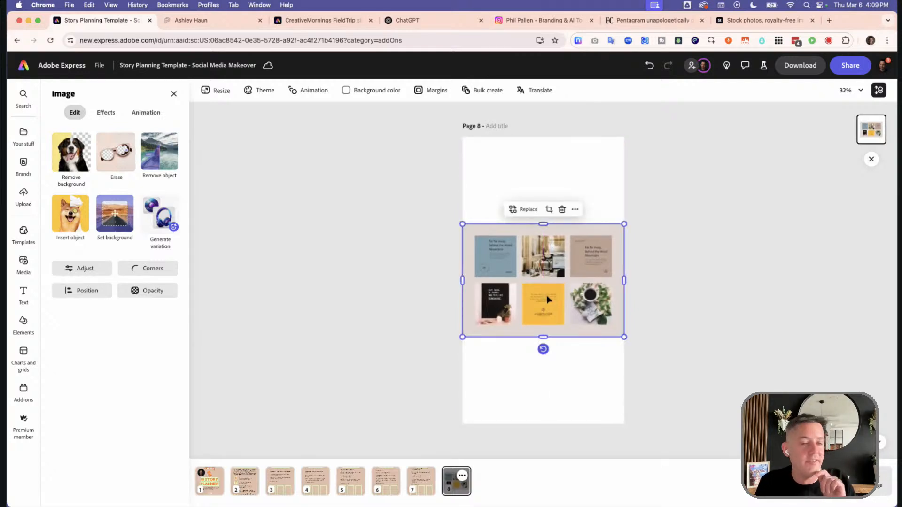
Set page 8's background colour to the pale pink-beige sampled from the post grid image's border
{"action": "left_click", "coordinate": [532, 160]}
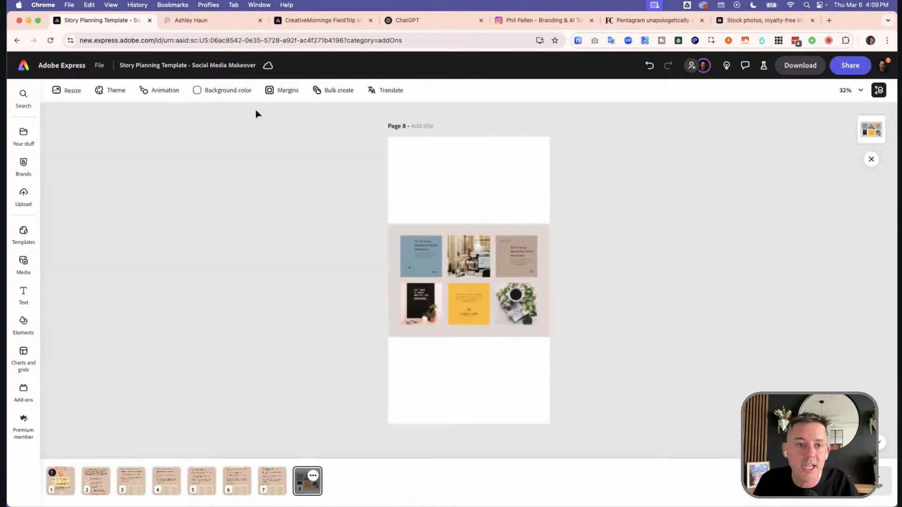
{"action": "left_click", "coordinate": [225, 90]}
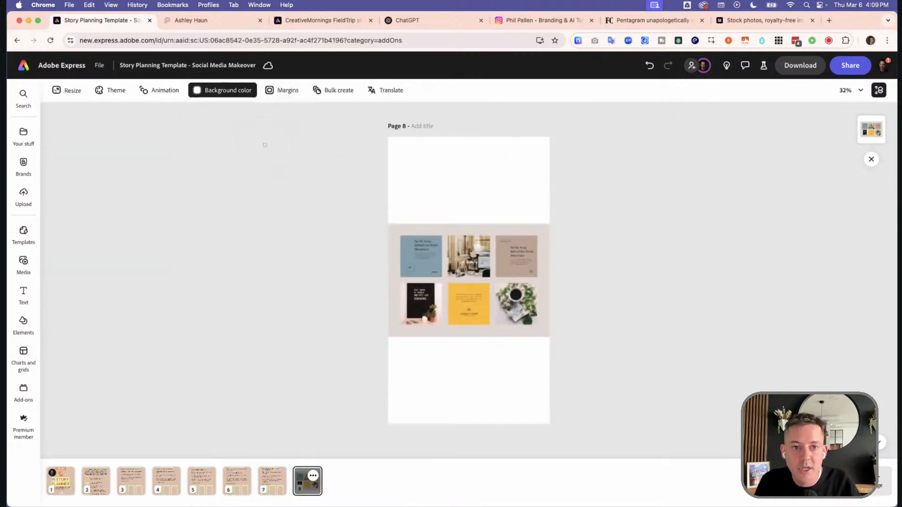
{"action": "left_click", "coordinate": [407, 236]}
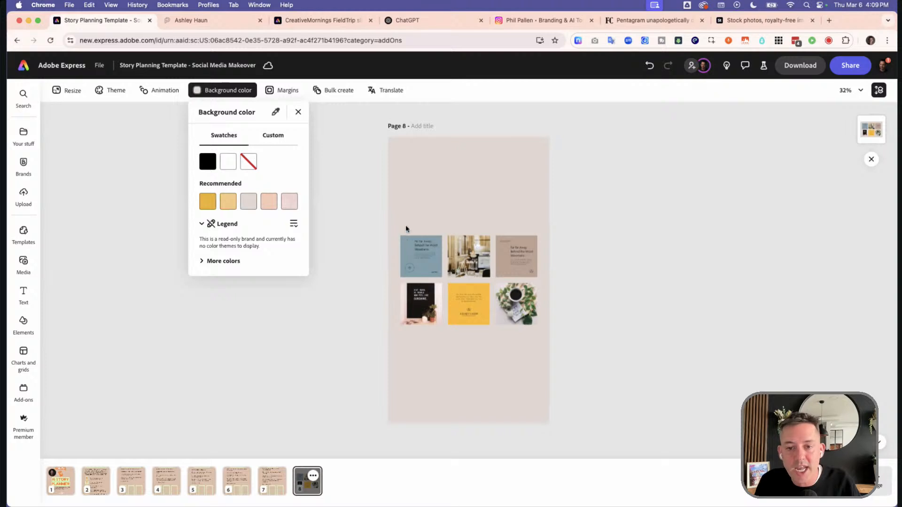
{"action": "left_click", "coordinate": [299, 113]}
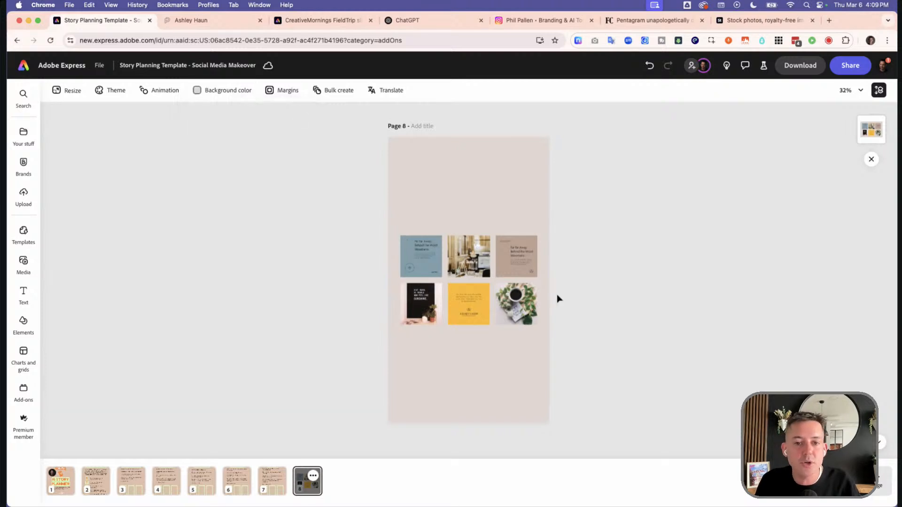
Duplicate the post grid image and align the copy below the original at the bottom of the page
{"action": "left_click", "coordinate": [498, 281]}
{"action": "key", "text": "super+c"}
{"action": "key", "text": "super+v"}
{"action": "left_click_drag", "start_coordinate": [528, 261], "coordinate": [516, 349]}
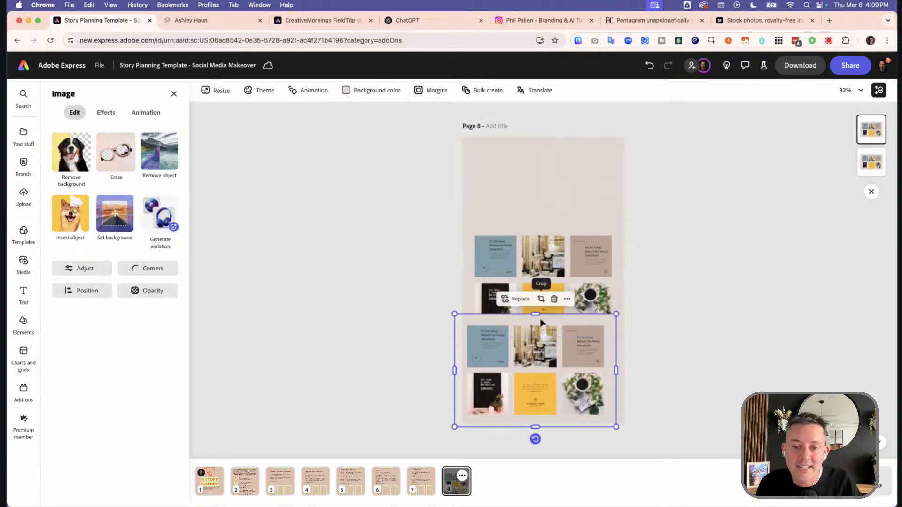
{"action": "mouse_move", "coordinate": [553, 344]}
{"action": "left_mouse_down"}
{"action": "mouse_move", "coordinate": [556, 361]}
{"action": "mouse_move", "coordinate": [562, 354]}
{"action": "left_mouse_up"}
Crop the upper post grid image to its first two columns of posts, with equal narrow margins around the four squares
{"action": "left_click", "coordinate": [588, 251]}
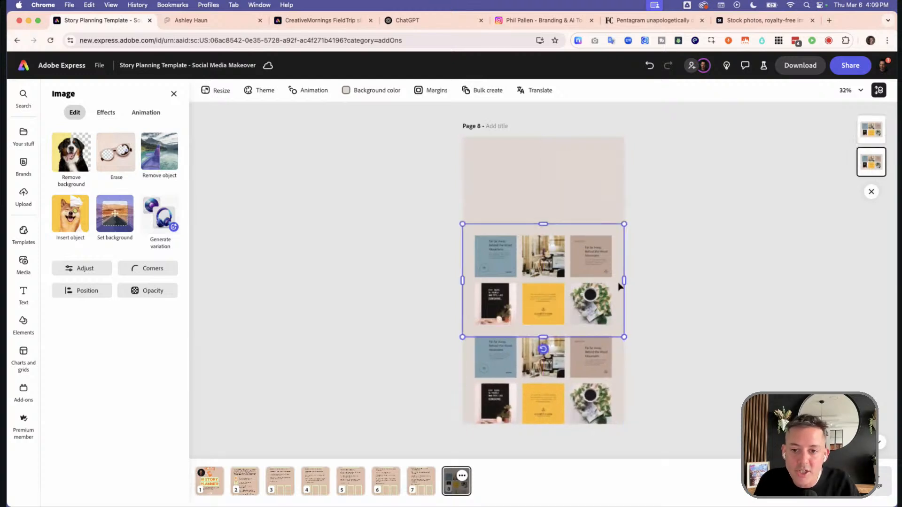
{"action": "left_click_drag", "start_coordinate": [623, 280], "coordinate": [575, 234]}
{"action": "left_click_drag", "start_coordinate": [482, 229], "coordinate": [491, 227]}
{"action": "left_click_drag", "start_coordinate": [539, 172], "coordinate": [540, 182]}
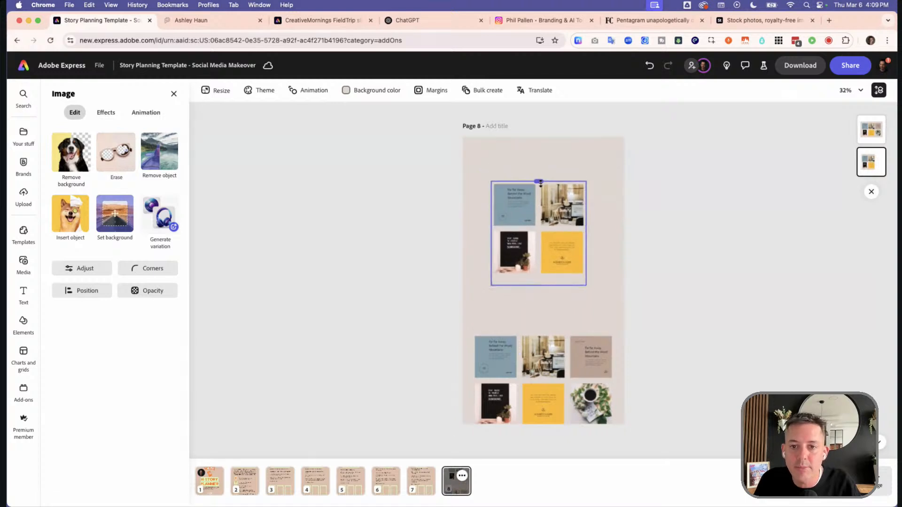
{"action": "left_click_drag", "start_coordinate": [538, 285], "coordinate": [540, 276]}
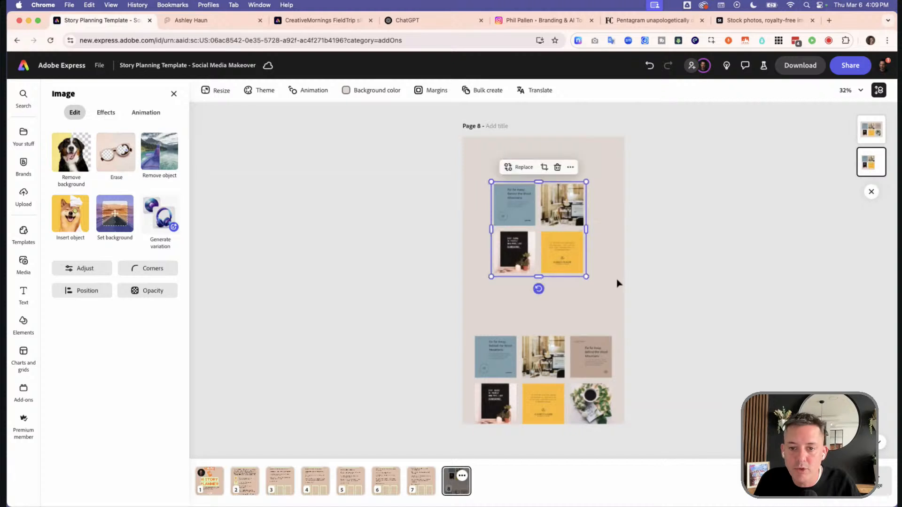
Enlarge the cropped four-post image and centre it horizontally in the upper part of page 8
{"action": "left_click", "coordinate": [618, 282]}
{"action": "left_click", "coordinate": [533, 230]}
{"action": "left_click_drag", "start_coordinate": [533, 230], "coordinate": [536, 210]}
{"action": "left_click_drag", "start_coordinate": [591, 255], "coordinate": [565, 256]}
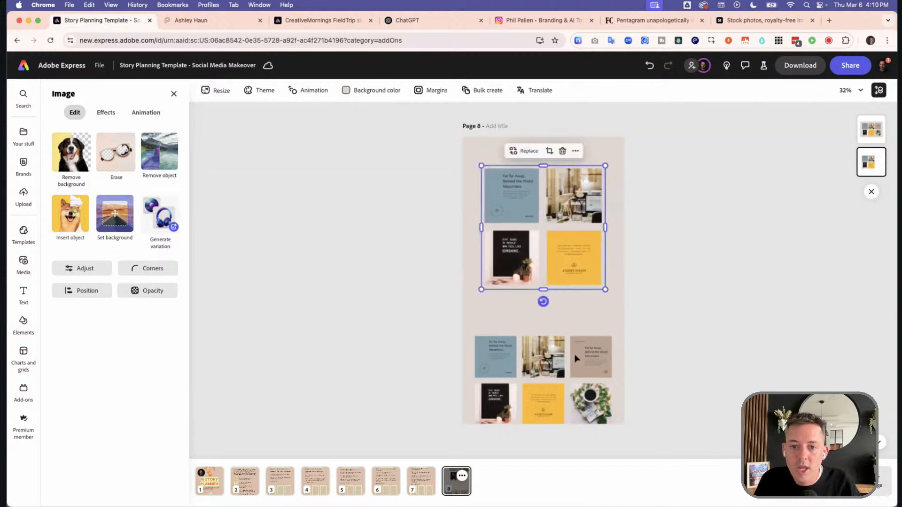
Delete the six-post grid copy from the lower part of page 8
{"action": "left_click", "coordinate": [586, 330]}
{"action": "left_click_drag", "start_coordinate": [586, 330], "coordinate": [597, 305]}
{"action": "left_click_drag", "start_coordinate": [565, 358], "coordinate": [544, 333]}
{"action": "key", "text": "Delete"}
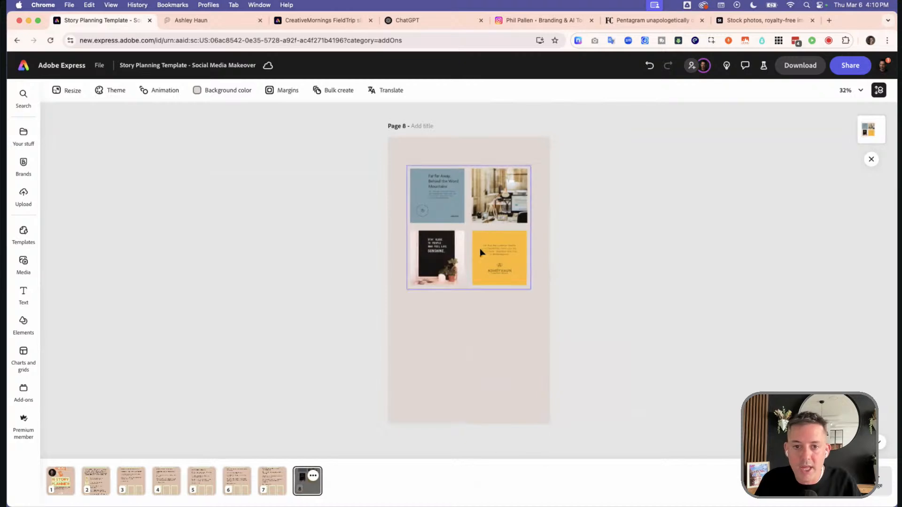
Preview the client's brand images and upload AHA - 9.jpg, the navy image with the gold bee emblem, to page 8
{"action": "left_click", "coordinate": [32, 201]}
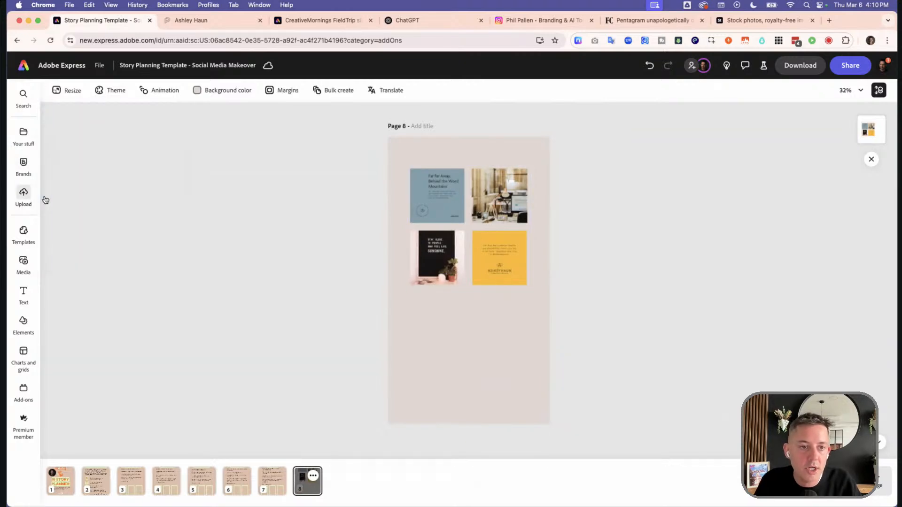
{"action": "left_click", "coordinate": [416, 264]}
{"action": "key", "text": "space"}
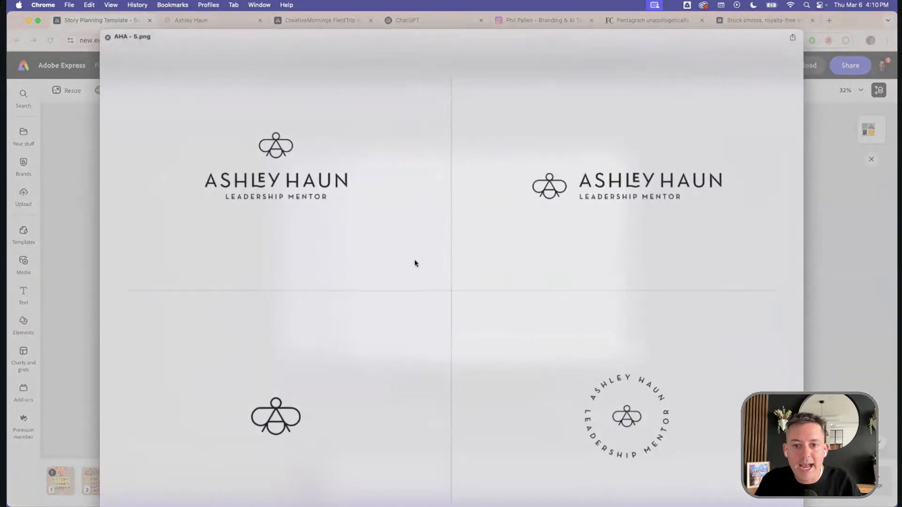
{"action": "key", "text": "Down"}
{"action": "key", "text": "Down"}
{"action": "key", "text": "Down"}
{"action": "key", "text": "Down"}
{"action": "key", "text": "Down"}
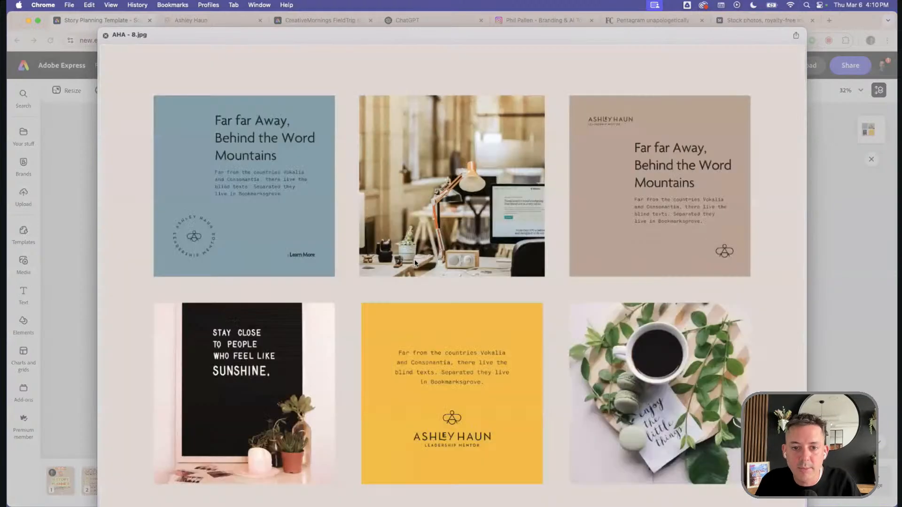
{"action": "key", "text": "Up"}
{"action": "key", "text": "Return"}
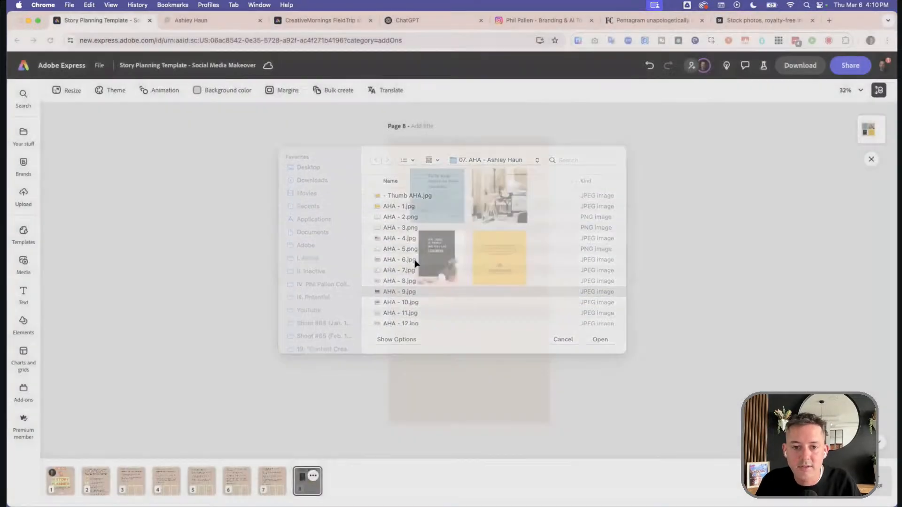
Align the navy emblem image with the bottom edge of page 8 and scale it to the full page width
{"action": "left_click_drag", "start_coordinate": [517, 368], "coordinate": [497, 388]}
{"action": "left_click_drag", "start_coordinate": [583, 339], "coordinate": [625, 311]}
{"action": "left_click", "coordinate": [421, 315]}
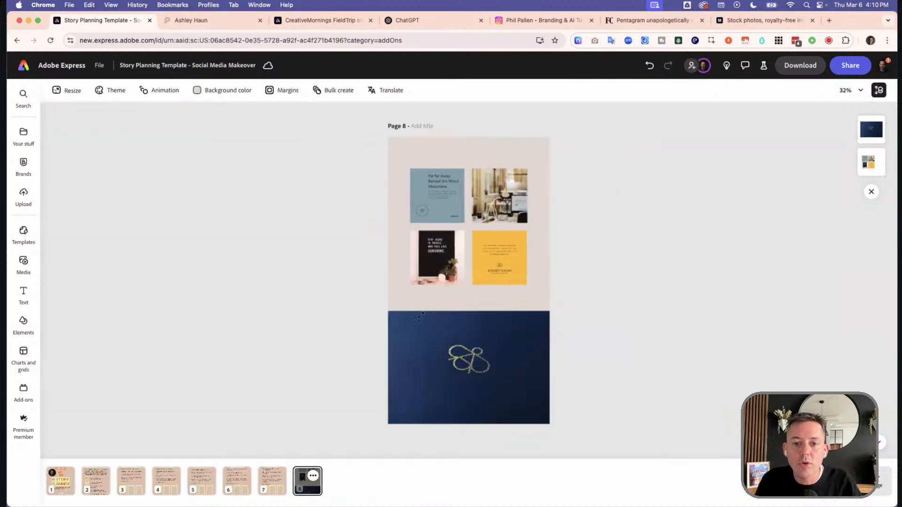
Move the four-post image slightly up and shrink it a little, keeping it horizontally centred above the navy image
{"action": "left_click", "coordinate": [527, 235]}
{"action": "left_click_drag", "start_coordinate": [569, 232], "coordinate": [568, 228]}
{"action": "left_click", "coordinate": [454, 234]}
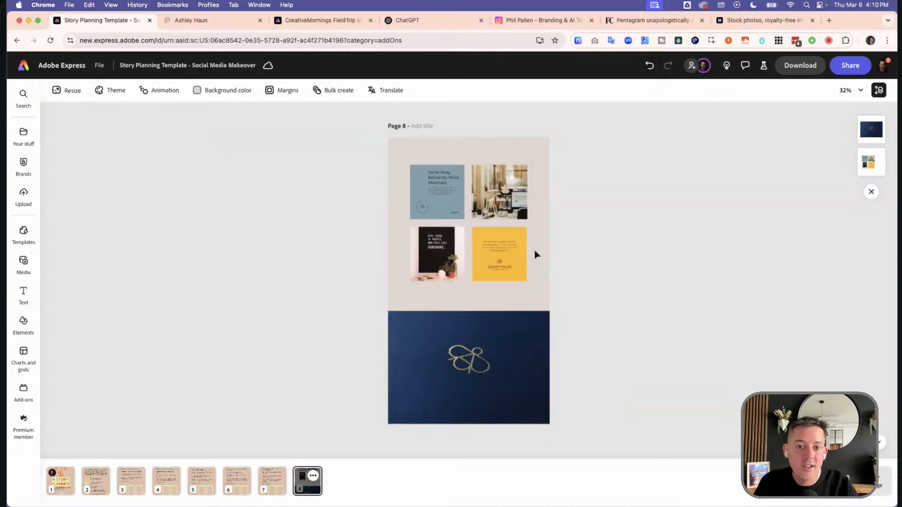
{"action": "left_click", "coordinate": [520, 242]}
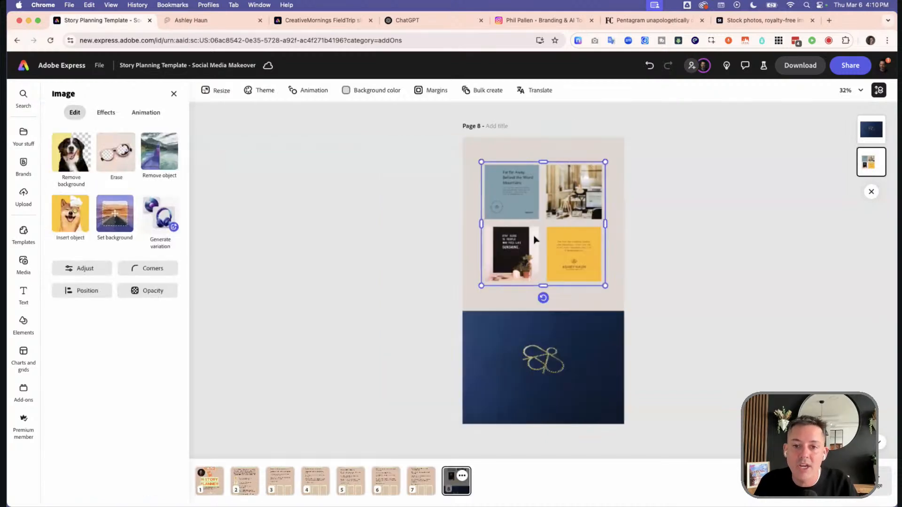
{"action": "left_click_drag", "start_coordinate": [600, 167], "coordinate": [582, 219]}
{"action": "left_click", "coordinate": [673, 252]}
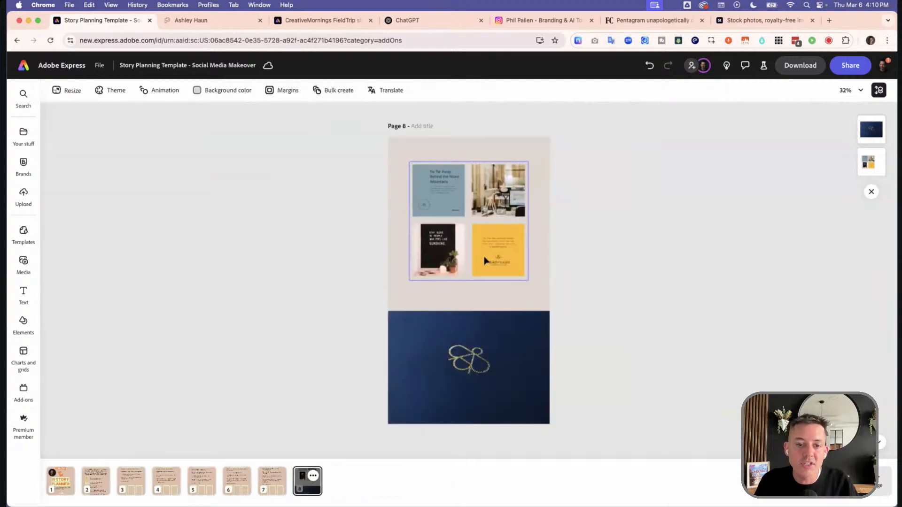
Crop a thin strip off the navy image's top edge and shift the picture down within its frame to centre the emblem
{"action": "left_click", "coordinate": [540, 326]}
{"action": "left_click_drag", "start_coordinate": [543, 313], "coordinate": [544, 318]}
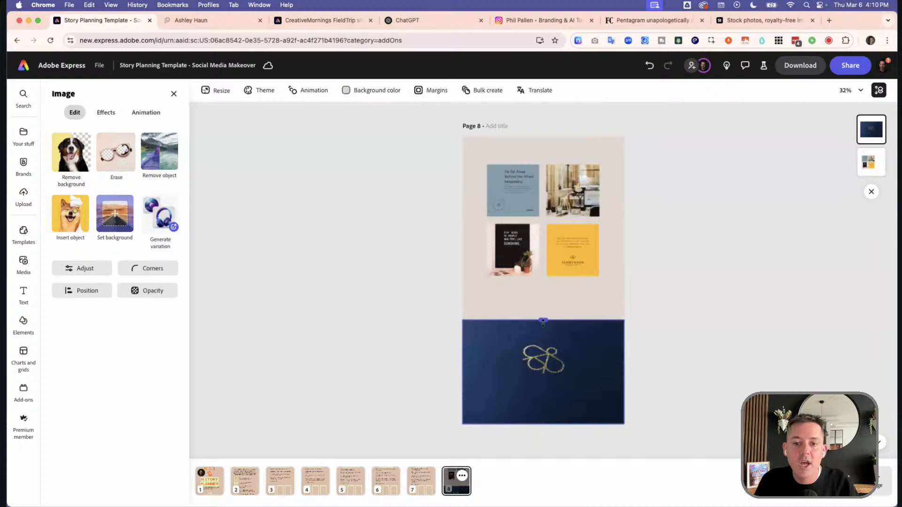
{"action": "double_click", "coordinate": [559, 367]}
{"action": "left_click_drag", "start_coordinate": [559, 366], "coordinate": [559, 371]}
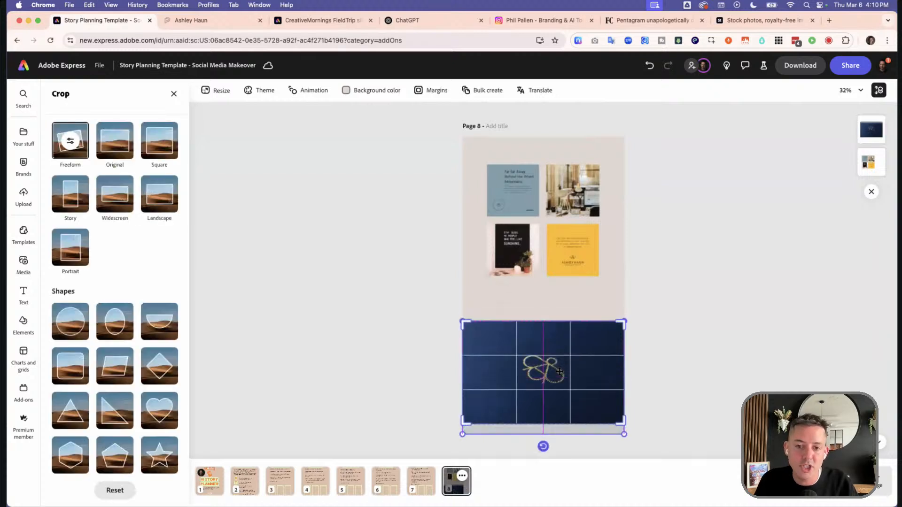
{"action": "left_click", "coordinate": [585, 301]}
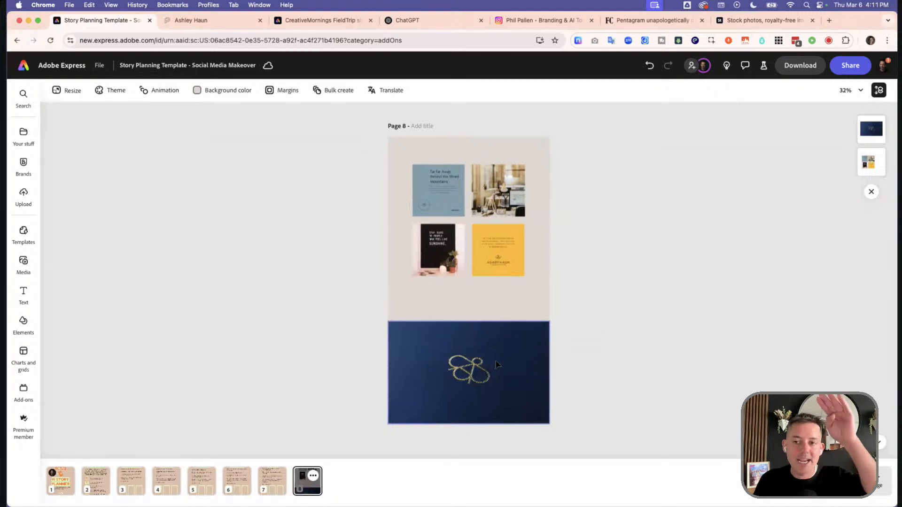
Move the four-post image slightly higher and extend its crop a little at the bottom edge
{"action": "left_click", "coordinate": [475, 203]}
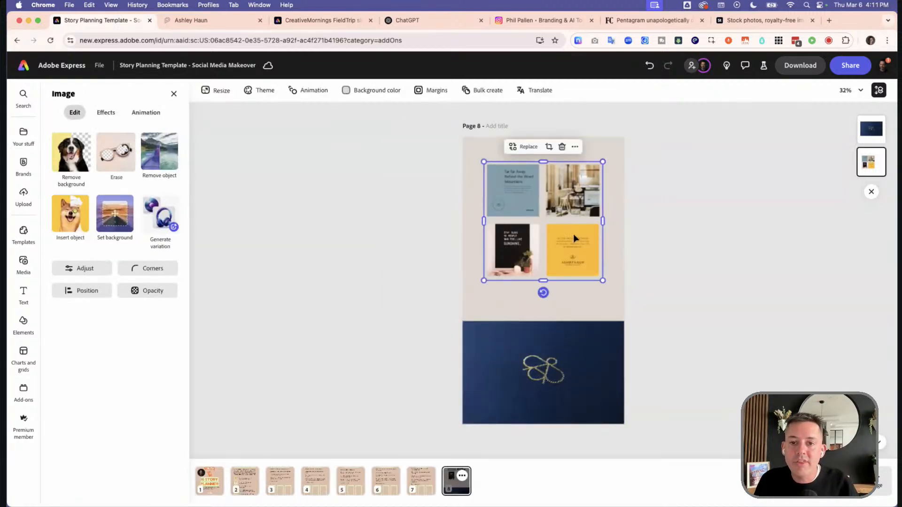
{"action": "left_click_drag", "start_coordinate": [573, 234], "coordinate": [572, 234]}
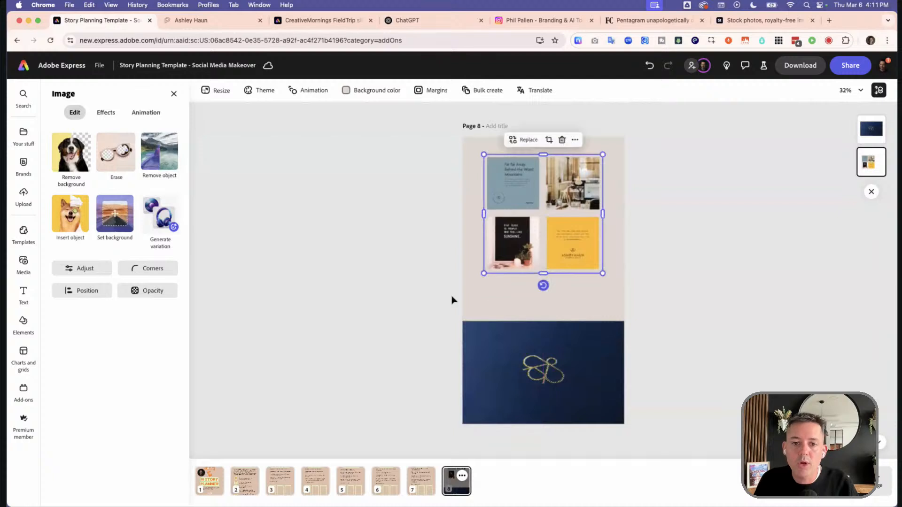
{"action": "left_click", "coordinate": [452, 298]}
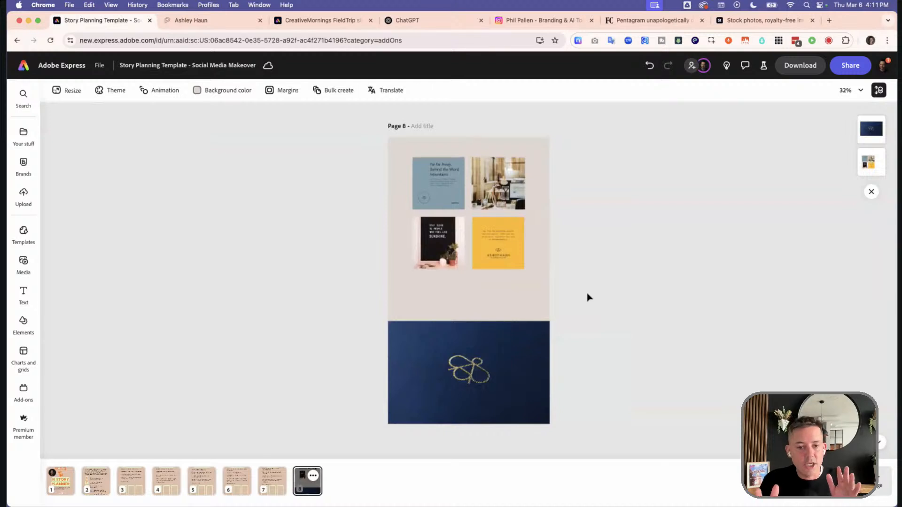
{"action": "left_click", "coordinate": [512, 253]}
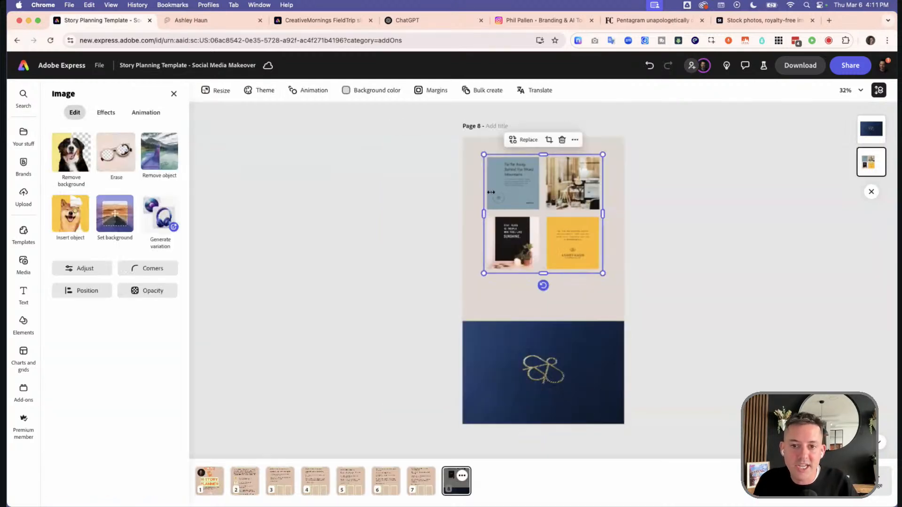
{"action": "mouse_move", "coordinate": [545, 272]}
{"action": "left_mouse_down"}
{"action": "mouse_move", "coordinate": [542, 306]}
{"action": "mouse_move", "coordinate": [543, 277]}
{"action": "left_mouse_up"}
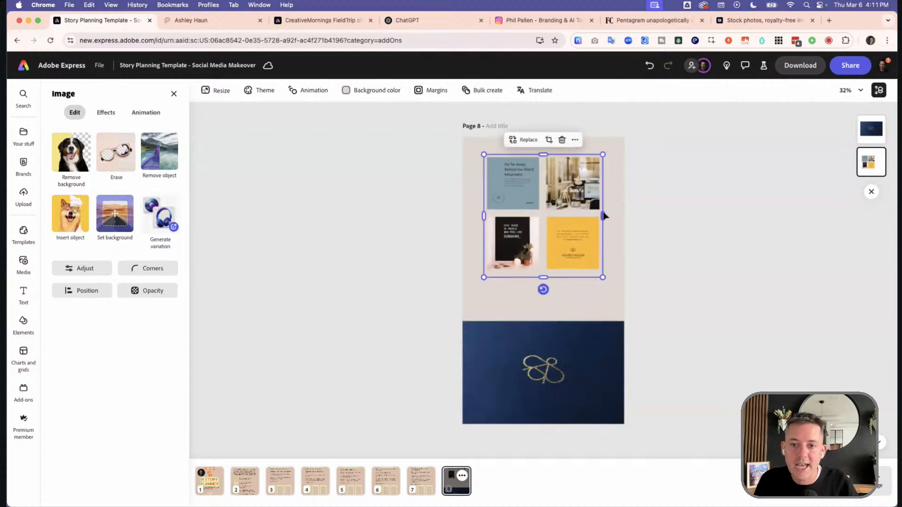
{"action": "mouse_move", "coordinate": [603, 215]}
{"action": "left_mouse_down"}
{"action": "mouse_move", "coordinate": [649, 214]}
{"action": "mouse_move", "coordinate": [605, 215]}
{"action": "left_mouse_up"}
{"action": "left_click", "coordinate": [551, 282]}
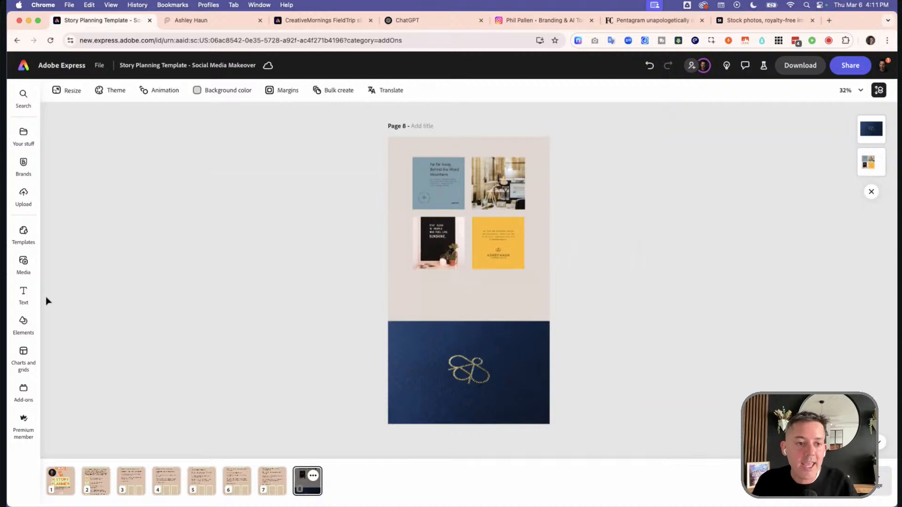
Preview the client's brand images and upload AHA - 5.png, the sheet of four logo variations, to page 8
{"action": "left_click", "coordinate": [24, 197]}
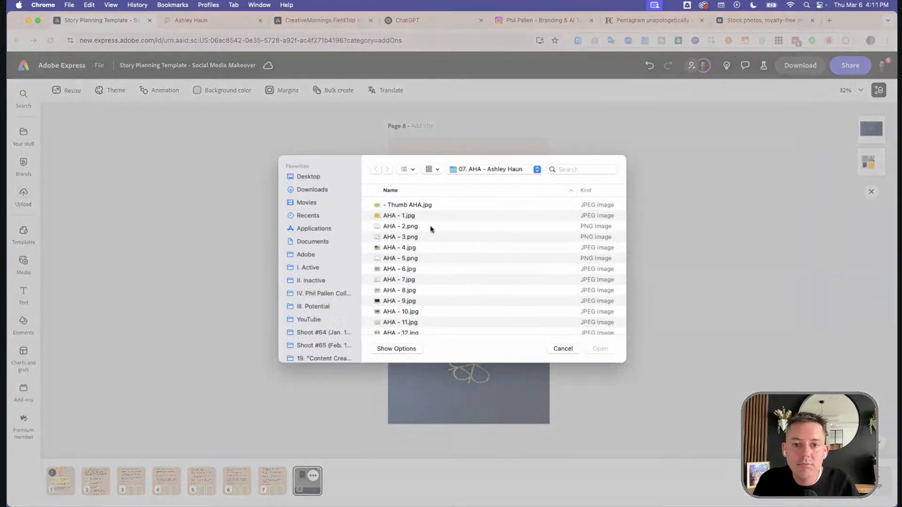
{"action": "left_click", "coordinate": [430, 227]}
{"action": "key", "text": "space"}
{"action": "key", "text": "Down"}
{"action": "key", "text": "Down"}
{"action": "key", "text": "Down"}
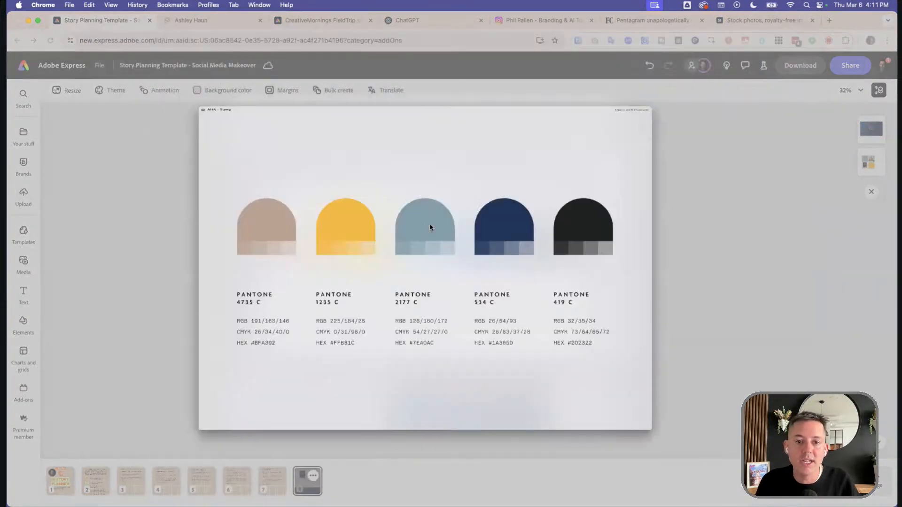
{"action": "key", "text": "Down"}
{"action": "key", "text": "Down"}
{"action": "key", "text": "Up"}
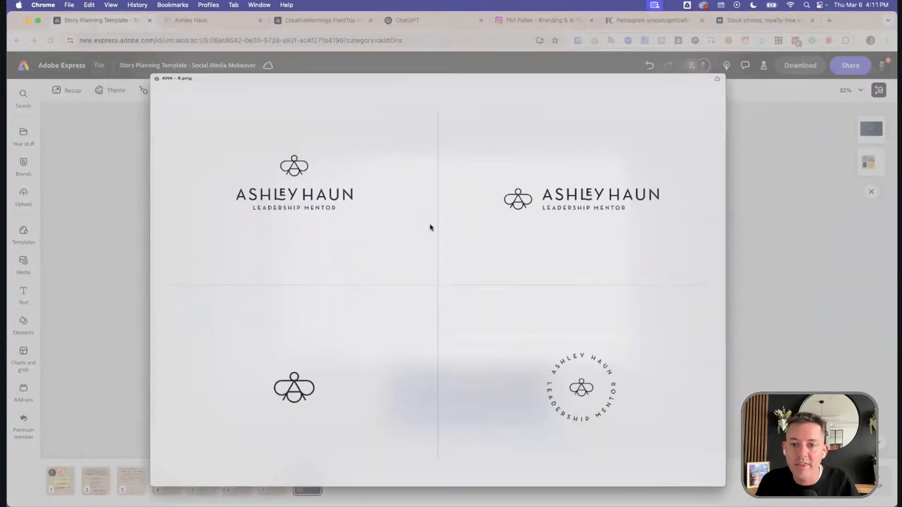
{"action": "key", "text": "space"}
{"action": "key", "text": "Return"}
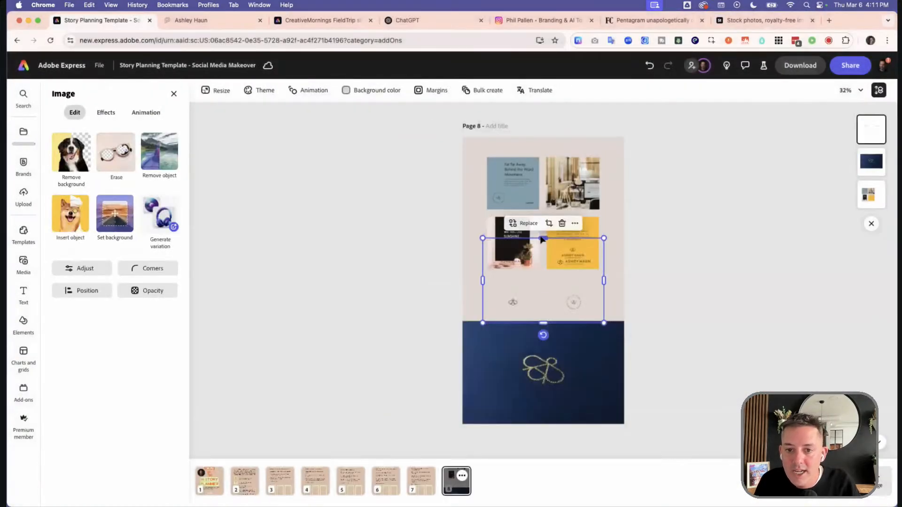
Crop the logo sheet to the stacked logo and place it centred between the four-post image and the navy image
{"action": "left_click_drag", "start_coordinate": [541, 239], "coordinate": [543, 274]}
{"action": "left_click_drag", "start_coordinate": [606, 311], "coordinate": [532, 311]}
{"action": "left_click_drag", "start_coordinate": [508, 348], "coordinate": [558, 306]}
Shrink the four-post image to make room for the logo and recentre it horizontally on the page
{"action": "left_click", "coordinate": [563, 229]}
{"action": "left_click_drag", "start_coordinate": [602, 279], "coordinate": [590, 264]}
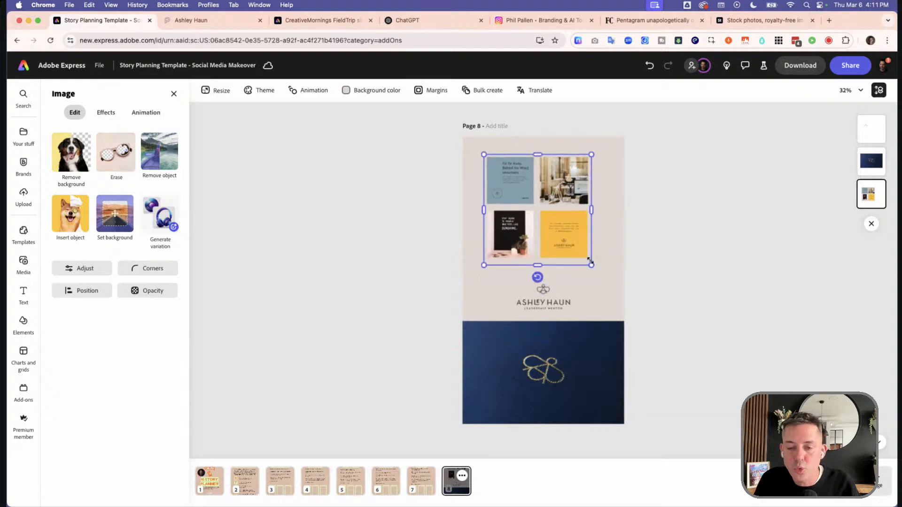
{"action": "left_click", "coordinate": [570, 237]}
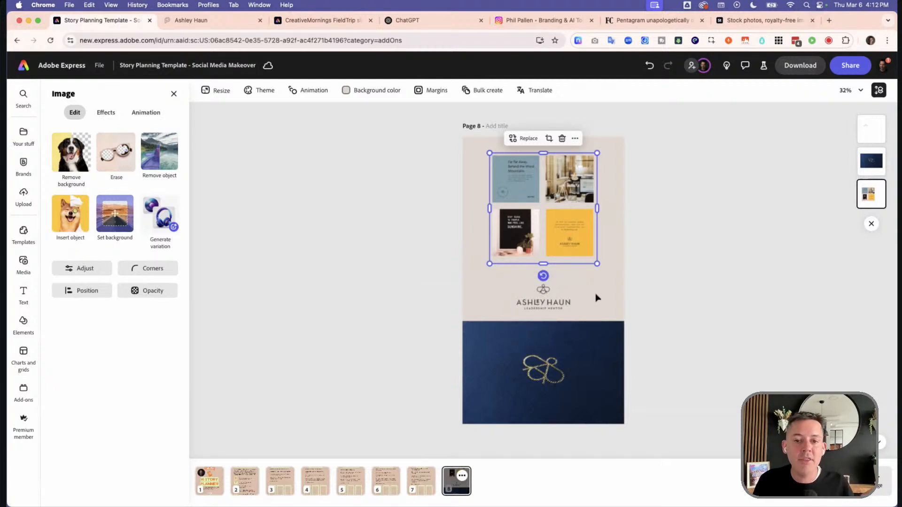
Nudge the stacked logo slightly up in the gap above the navy image
{"action": "left_click", "coordinate": [568, 300]}
{"action": "left_click_drag", "start_coordinate": [568, 300], "coordinate": [566, 297]}
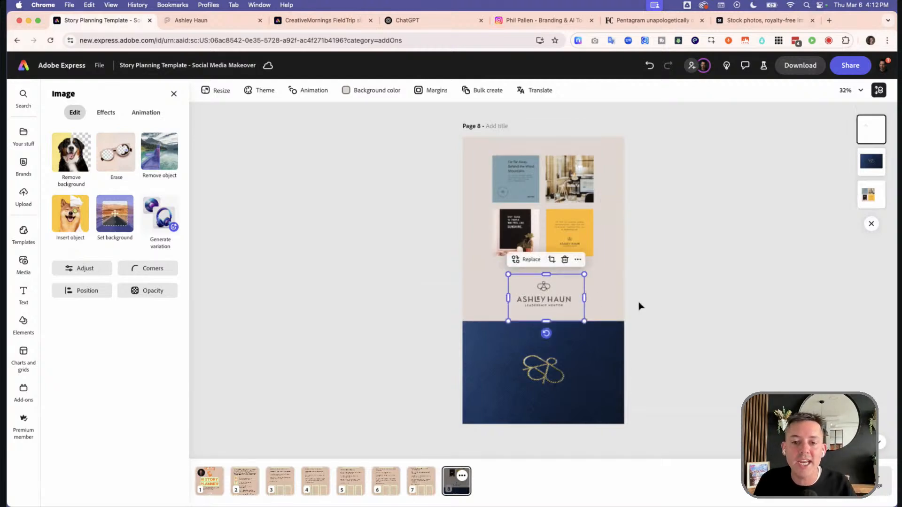
{"action": "left_click", "coordinate": [641, 306]}
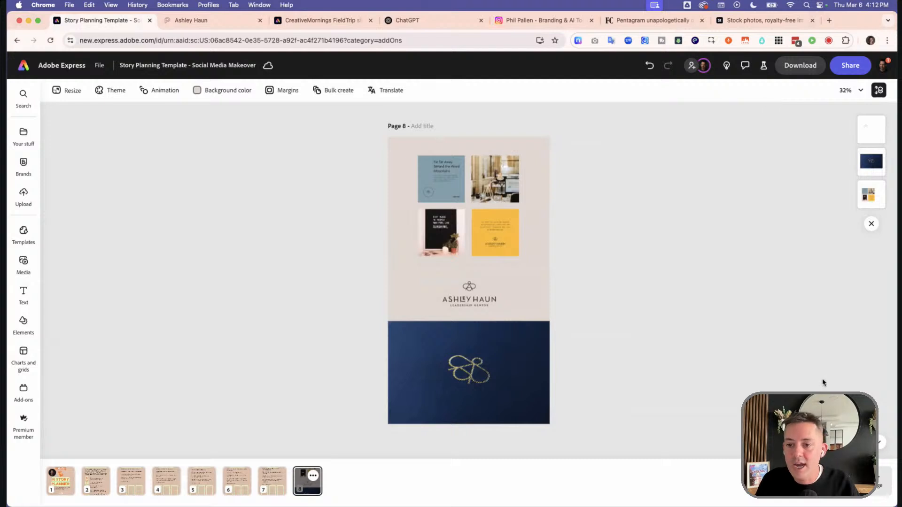
Duplicate page 8 and delete the four-post image, navy image and logo from the copy, keeping only the background
{"action": "left_click", "coordinate": [313, 475]}
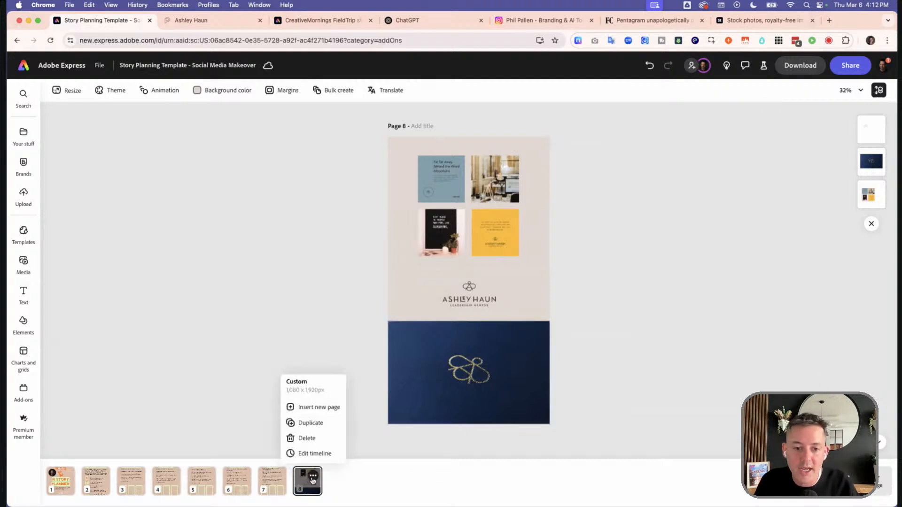
{"action": "left_click", "coordinate": [311, 423]}
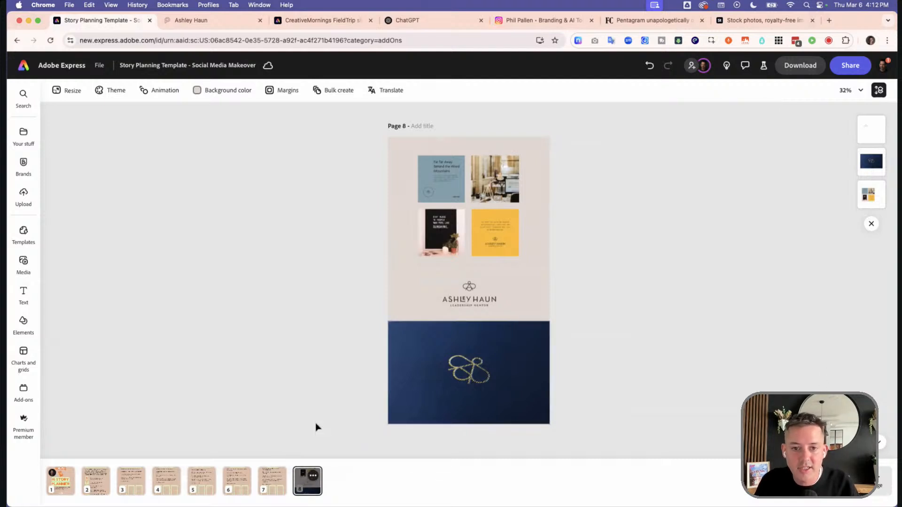
{"action": "left_click", "coordinate": [470, 206]}
{"action": "key", "text": "Delete"}
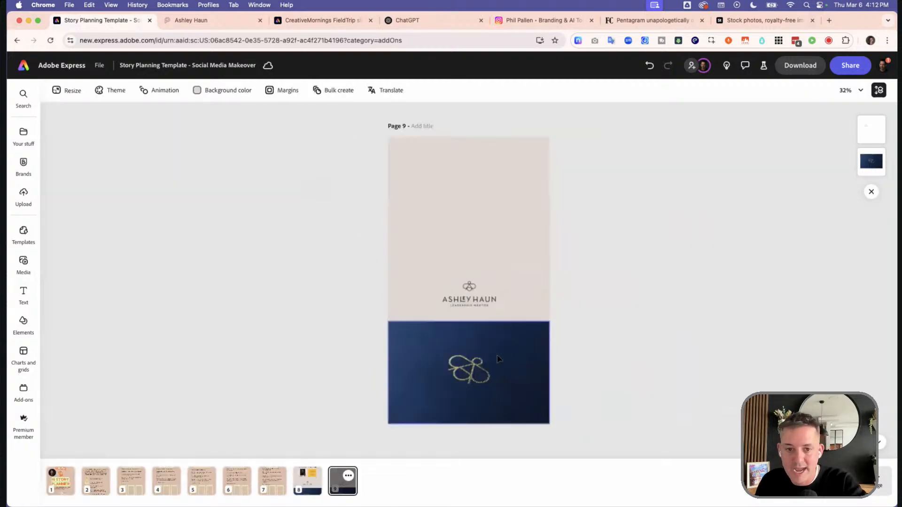
{"action": "left_click", "coordinate": [472, 303]}
{"action": "key", "text": "Delete"}
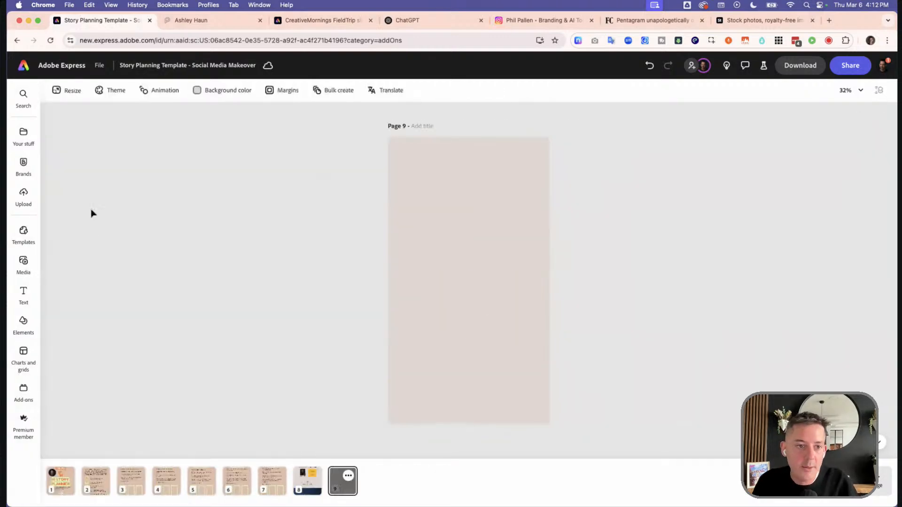
Upload AHA - 1.jpg to page 9 and scale it to the full page width, flush with the page's upper edge
{"action": "left_click", "coordinate": [36, 194]}
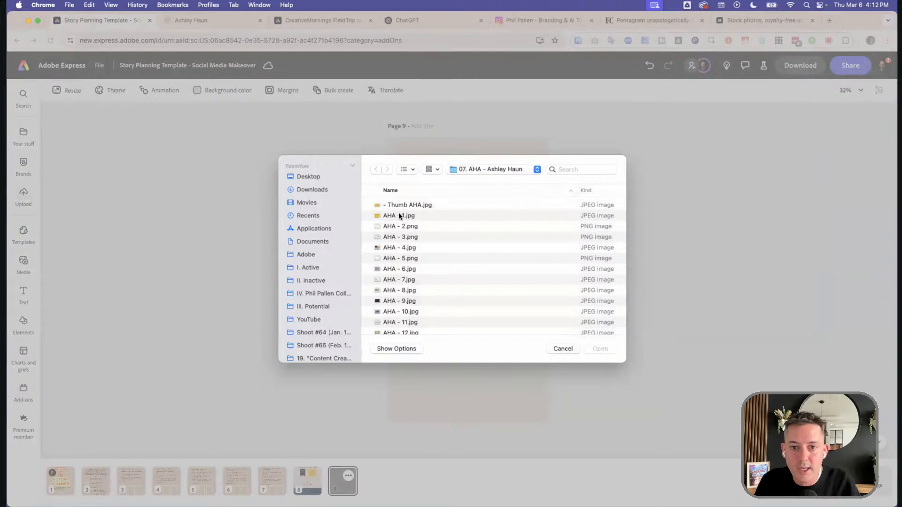
{"action": "left_click", "coordinate": [398, 215]}
{"action": "key", "text": "space"}
{"action": "key", "text": "space"}
{"action": "key", "text": "Return"}
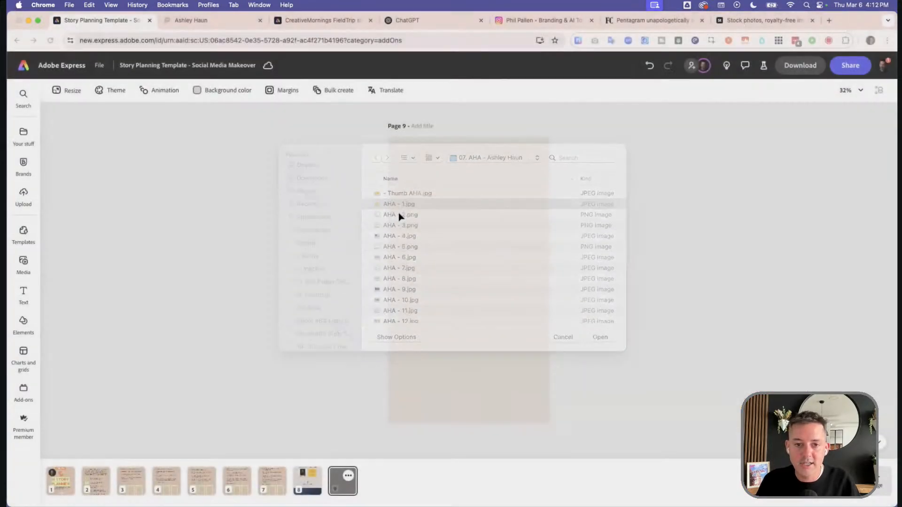
{"action": "left_click_drag", "start_coordinate": [578, 268], "coordinate": [539, 171]}
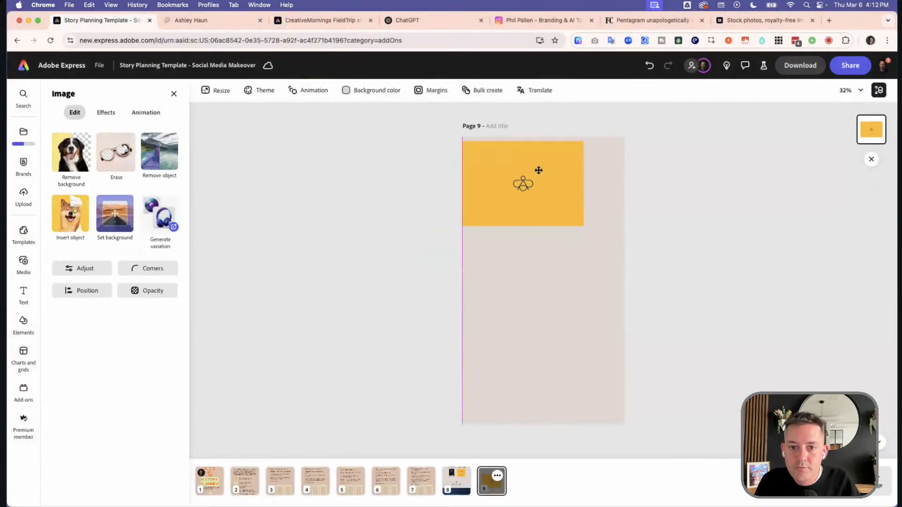
{"action": "left_click_drag", "start_coordinate": [583, 222], "coordinate": [624, 250]}
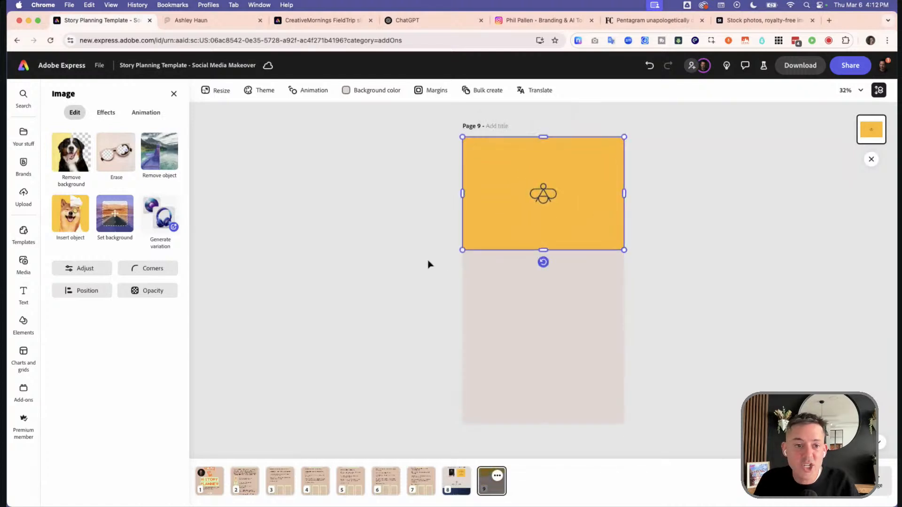
{"action": "left_click", "coordinate": [428, 264]}
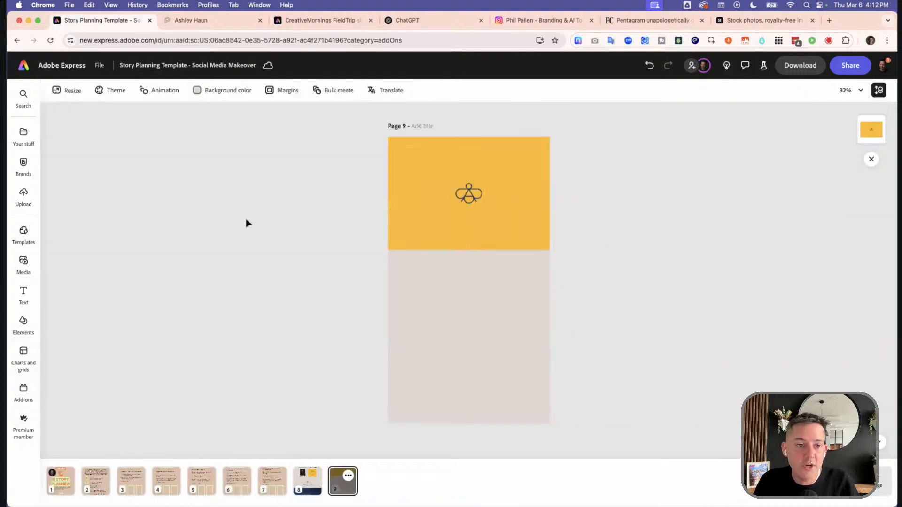
Upload the colour palette image AHA - 3.png to page 9, showing the image folder as thumbnails
{"action": "left_click", "coordinate": [24, 197]}
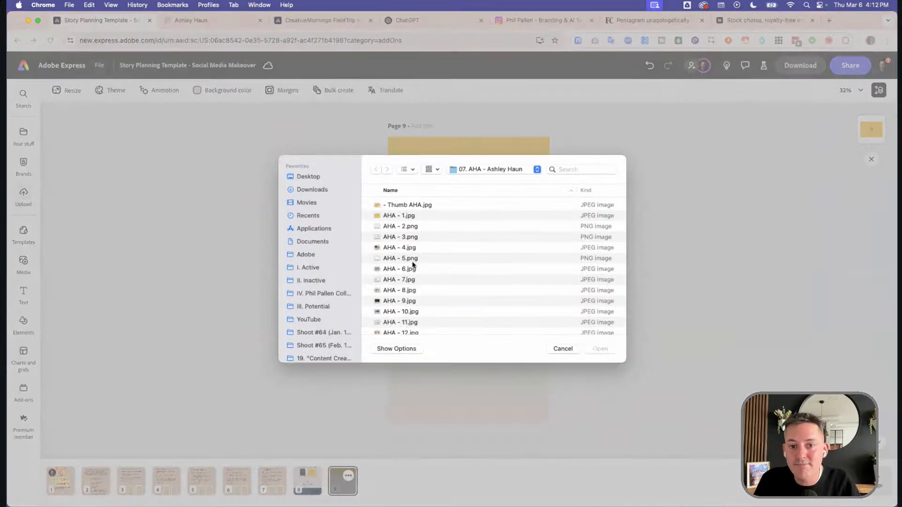
{"action": "left_click", "coordinate": [405, 169]}
{"action": "left_click", "coordinate": [416, 210]}
{"action": "scroll", "coordinate": [525, 268], "scroll_direction": "down", "scroll_amount": 2}
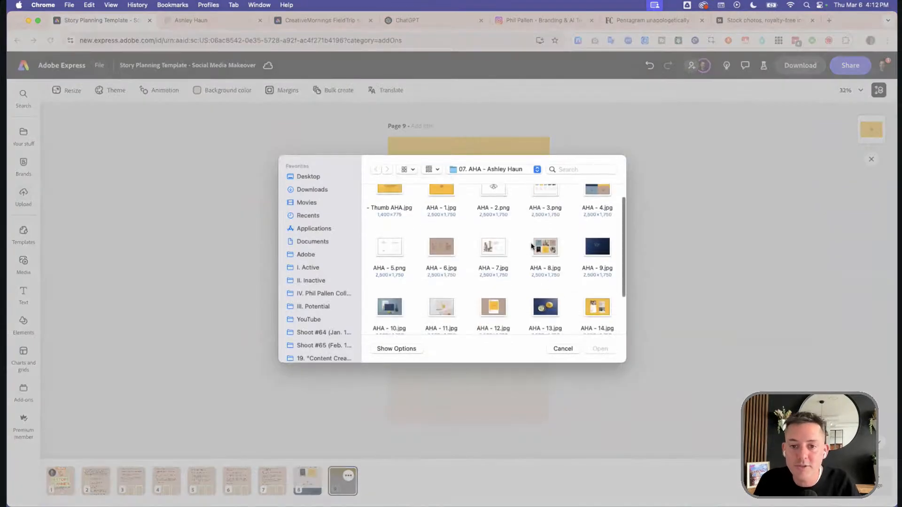
{"action": "double_click", "coordinate": [545, 210]}
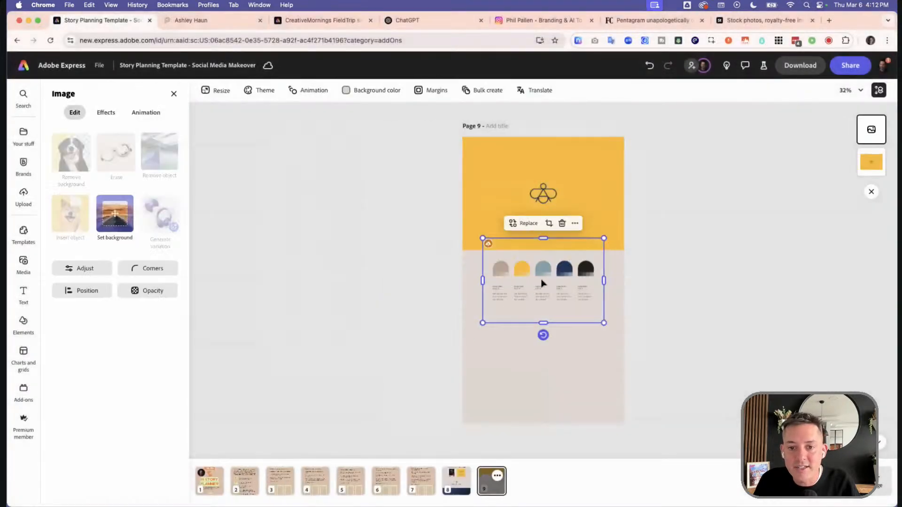
Enlarge the colour palette image and centre it in the empty lower area of page 9
{"action": "left_click_drag", "start_coordinate": [541, 284], "coordinate": [541, 345]}
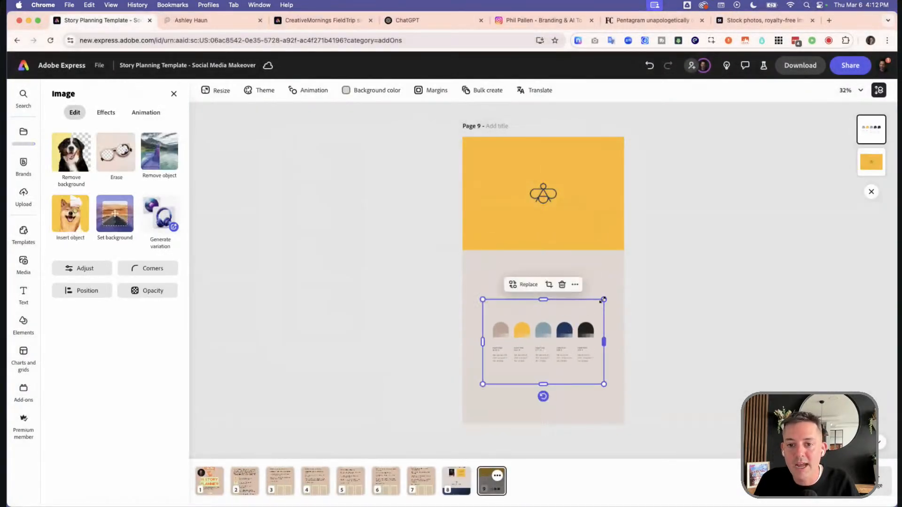
{"action": "left_click_drag", "start_coordinate": [604, 299], "coordinate": [624, 285]}
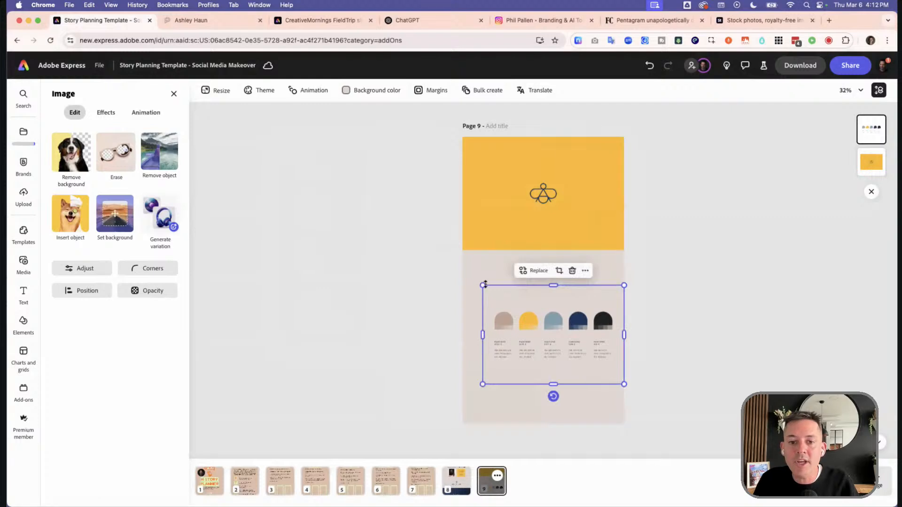
{"action": "left_click_drag", "start_coordinate": [536, 318], "coordinate": [521, 347]}
{"action": "left_click", "coordinate": [639, 338]}
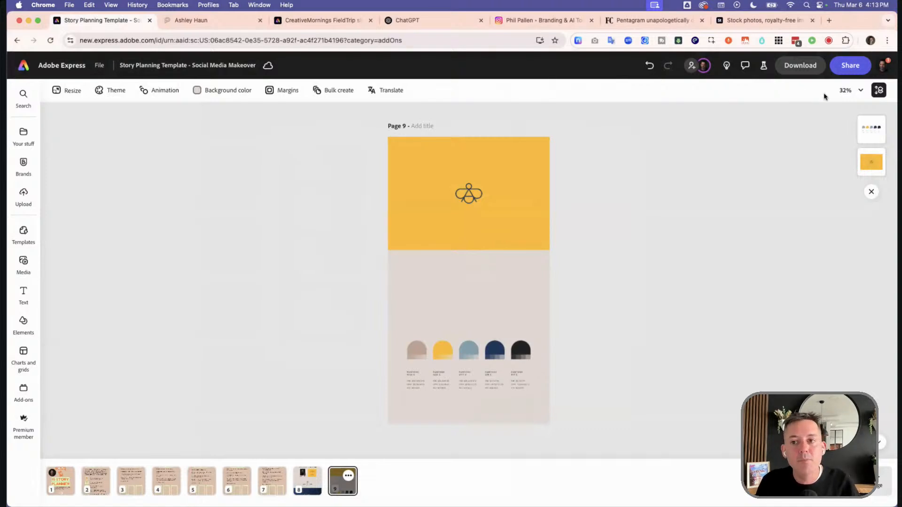
Share page 9 to social media as a draft post with no channel selected
{"action": "left_click", "coordinate": [850, 65]}
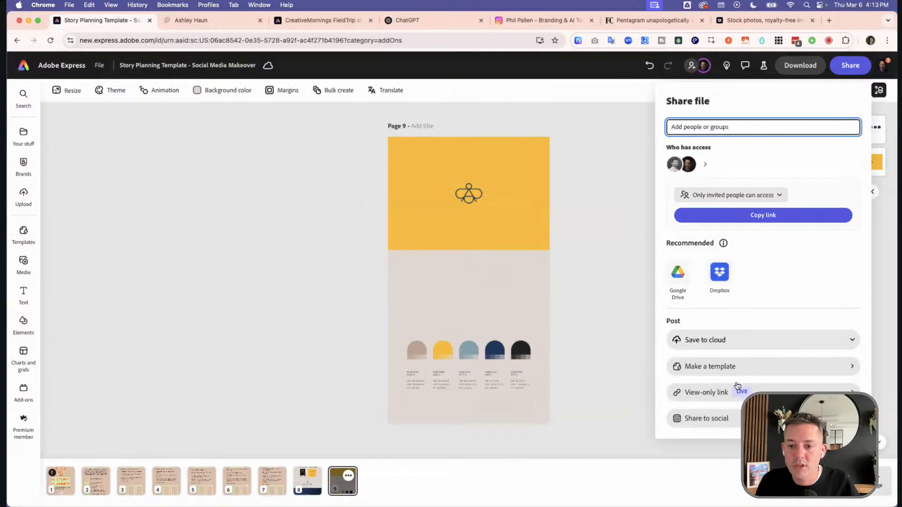
{"action": "left_click", "coordinate": [704, 419]}
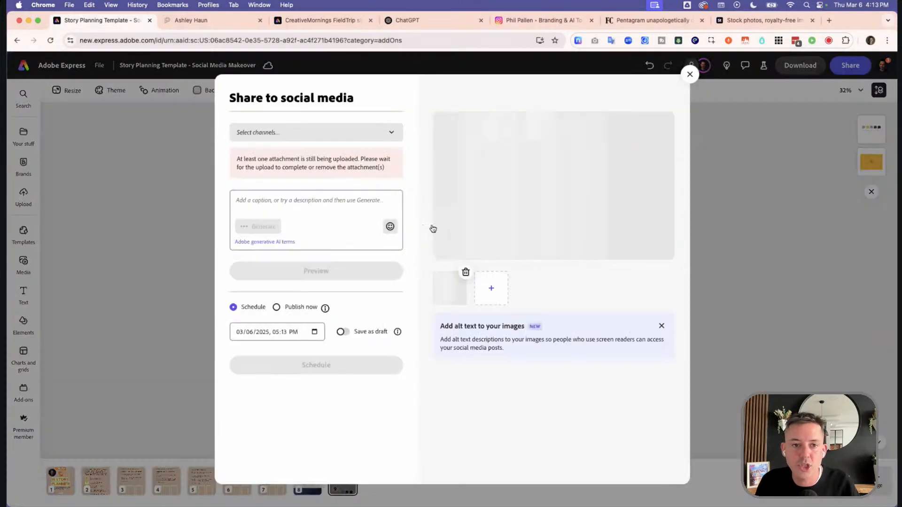
{"action": "left_click", "coordinate": [392, 132]}
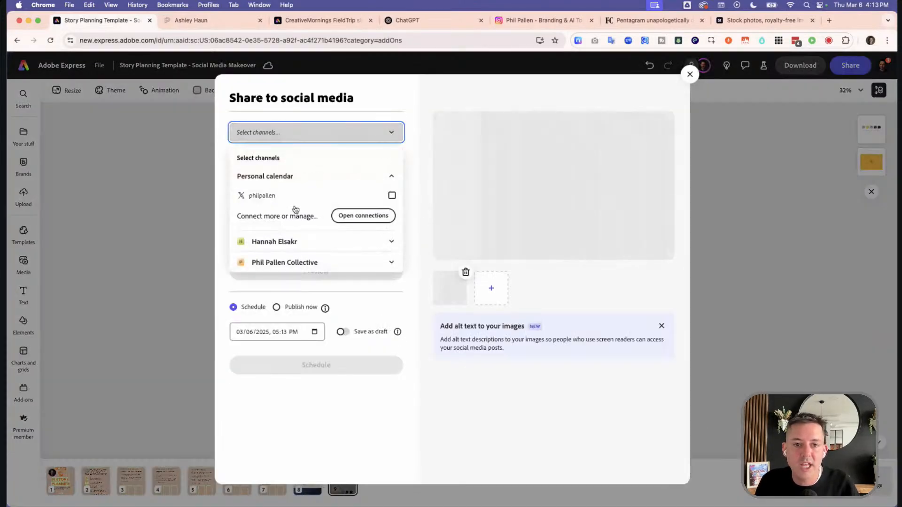
{"action": "left_click", "coordinate": [412, 127]}
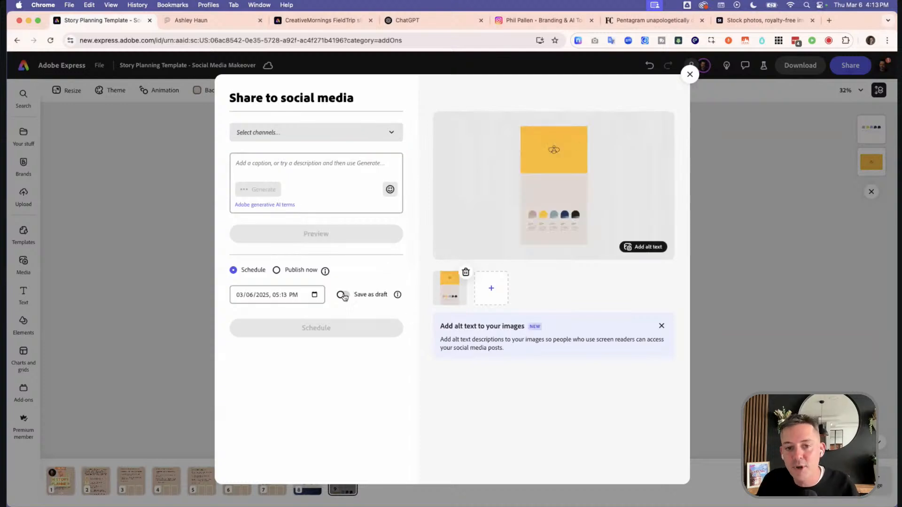
{"action": "left_click", "coordinate": [343, 295]}
{"action": "left_click", "coordinate": [319, 329]}
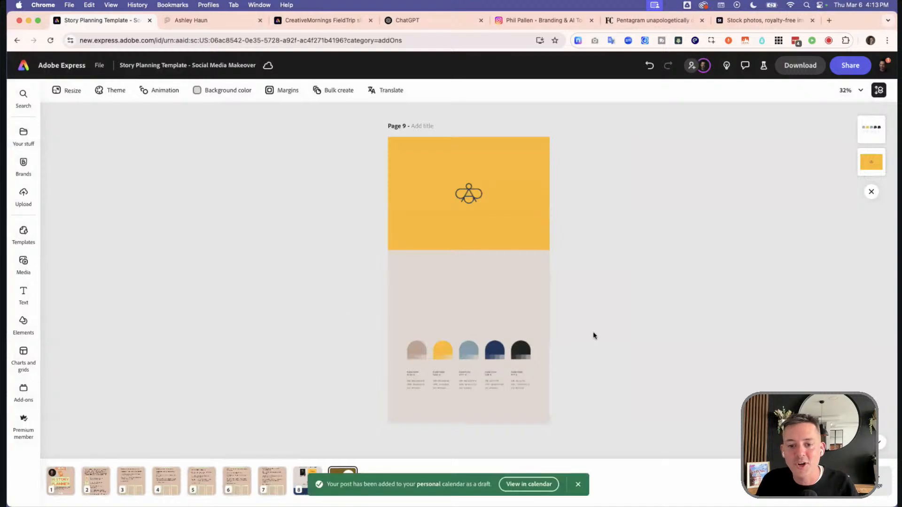
Open the new draft in the personal calendar, clear its scheduled date and time, and save it as an unscheduled post
{"action": "left_click", "coordinate": [527, 485]}
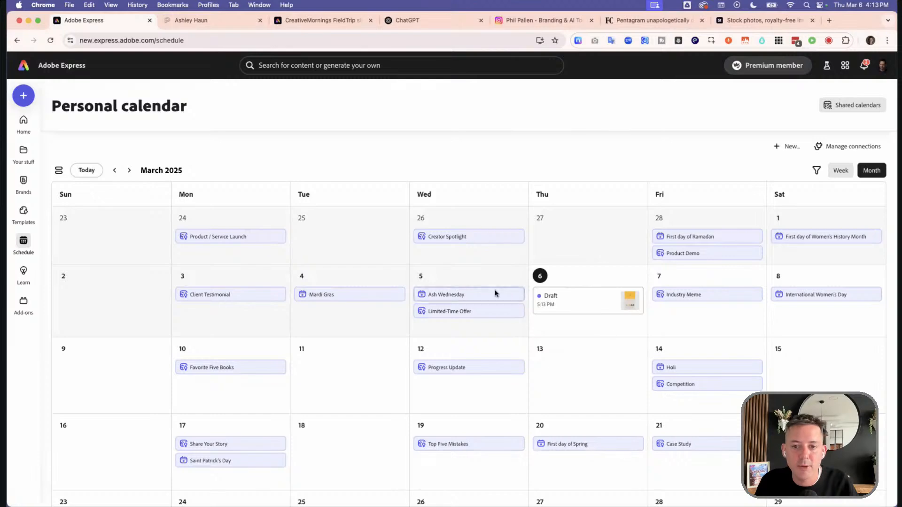
{"action": "mouse_move", "coordinate": [495, 294]}
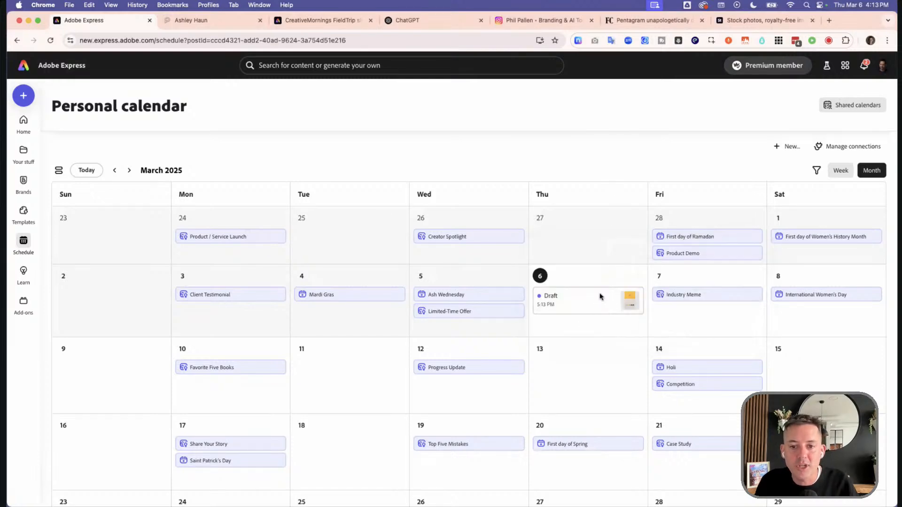
{"action": "left_click", "coordinate": [600, 297]}
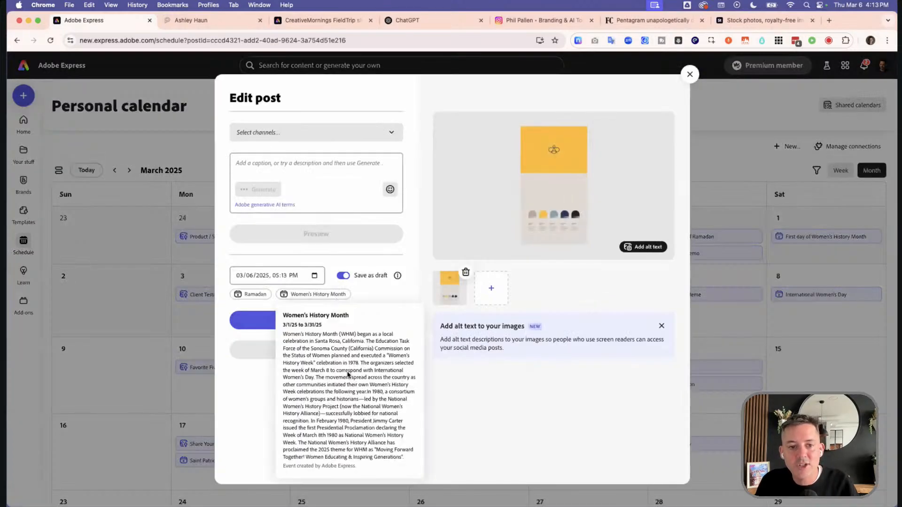
{"action": "left_click", "coordinate": [302, 278]}
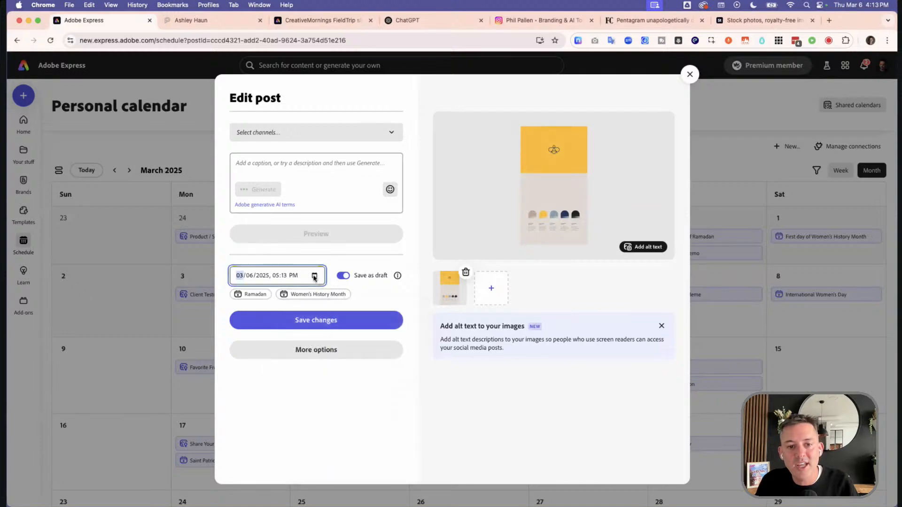
{"action": "left_click", "coordinate": [314, 276]}
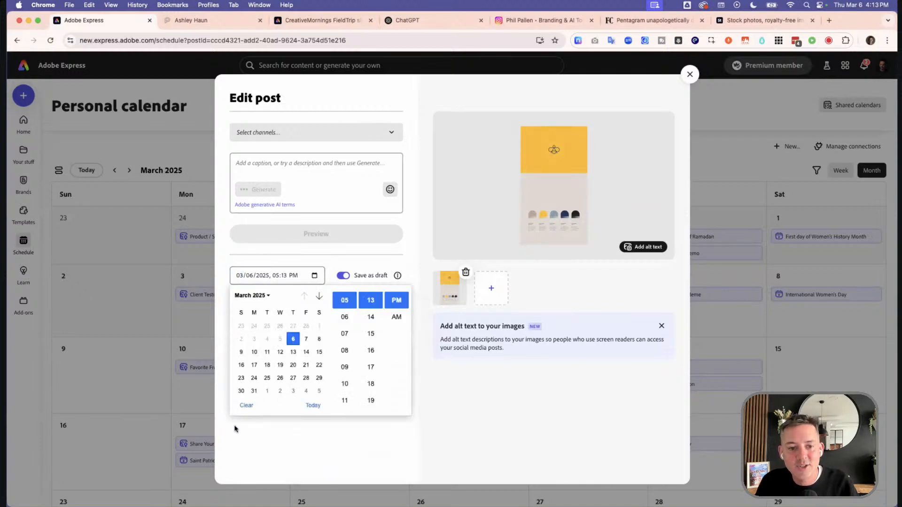
{"action": "left_click", "coordinate": [246, 405]}
{"action": "left_click", "coordinate": [350, 357]}
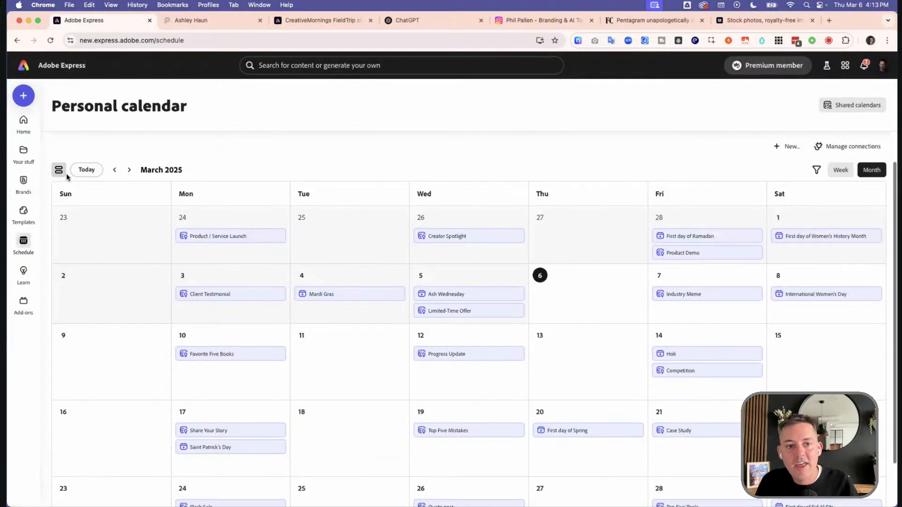
Show the unscheduled posts beside the calendar and review the saved draft's post settings
{"action": "left_click", "coordinate": [59, 170]}
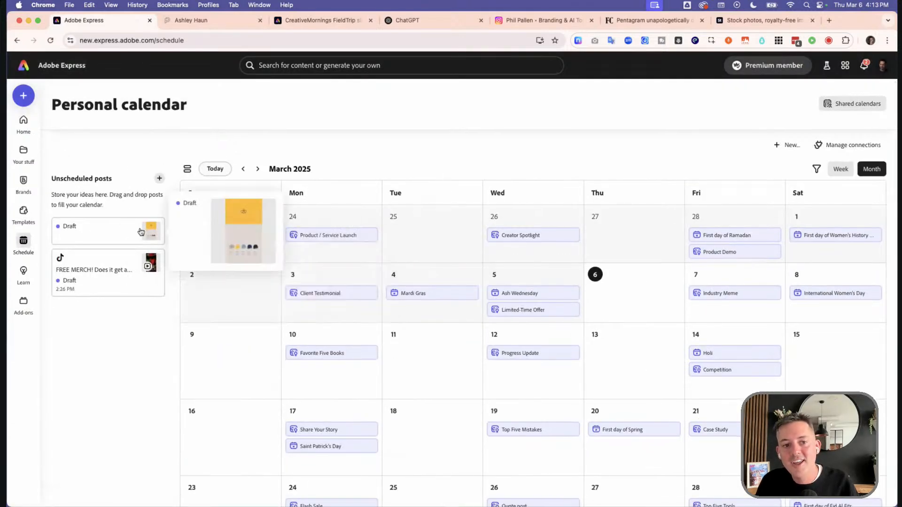
{"action": "mouse_move", "coordinate": [117, 227]}
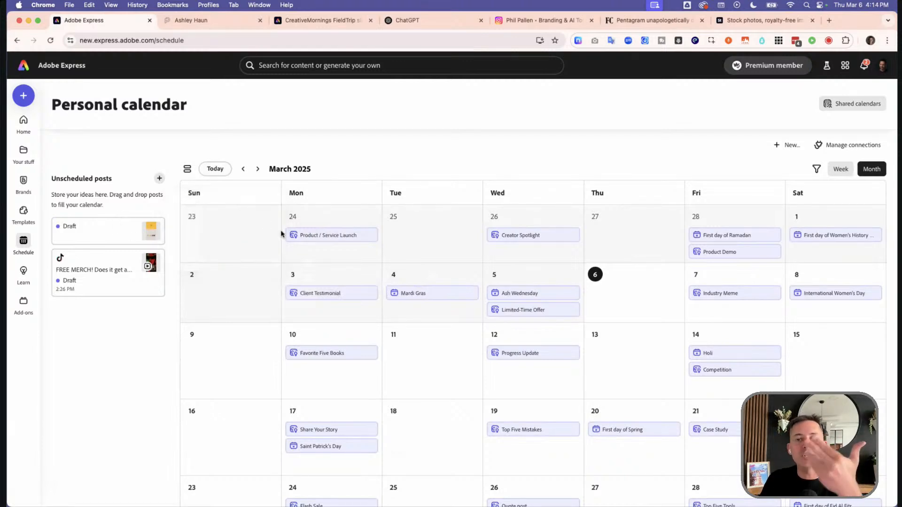
{"action": "left_click", "coordinate": [126, 235]}
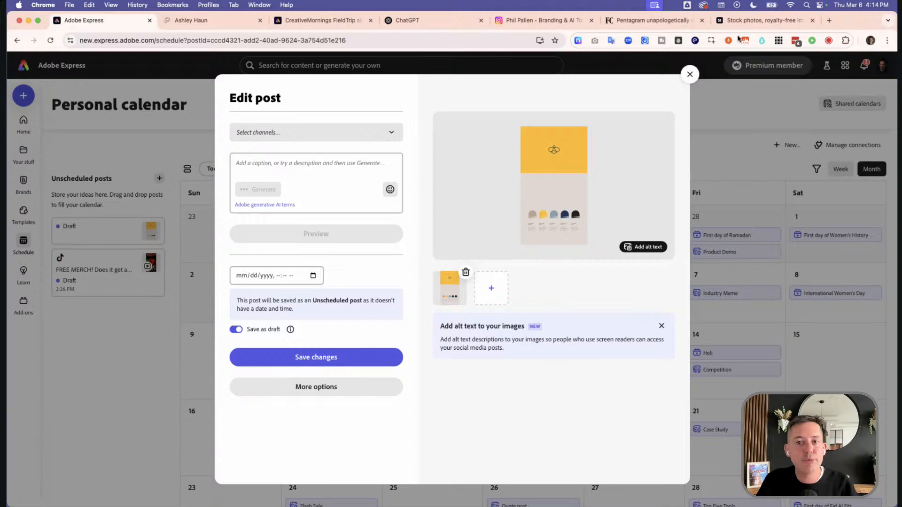
{"action": "left_click", "coordinate": [690, 74]}
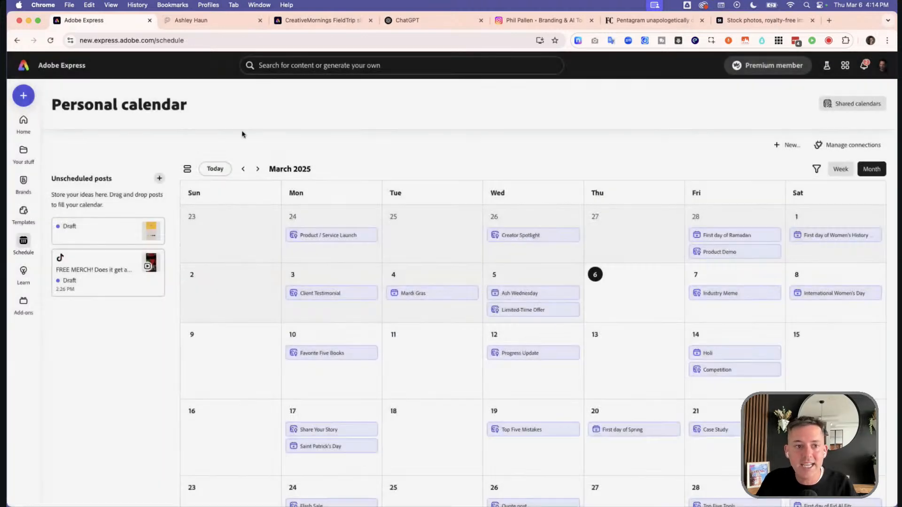
Reopen the recent story planning template and bring up page 8 for review
{"action": "left_click", "coordinate": [24, 68]}
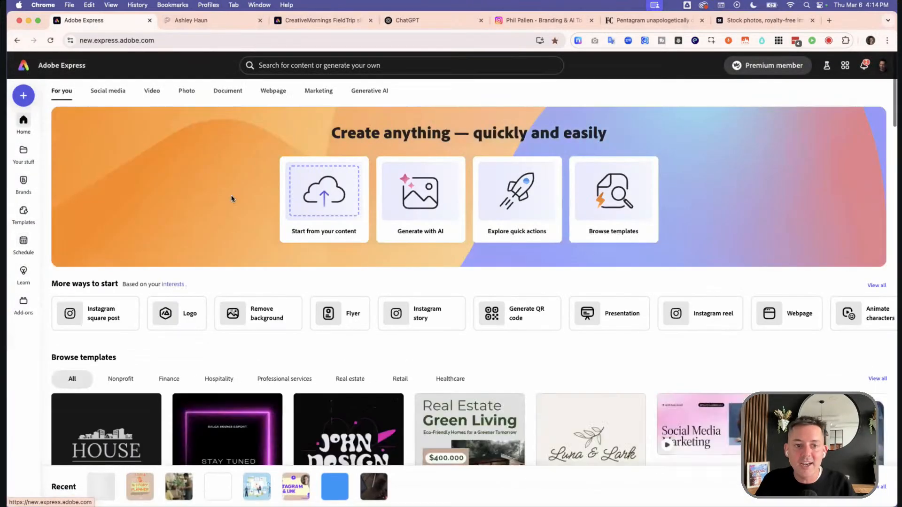
{"action": "left_click", "coordinate": [146, 488]}
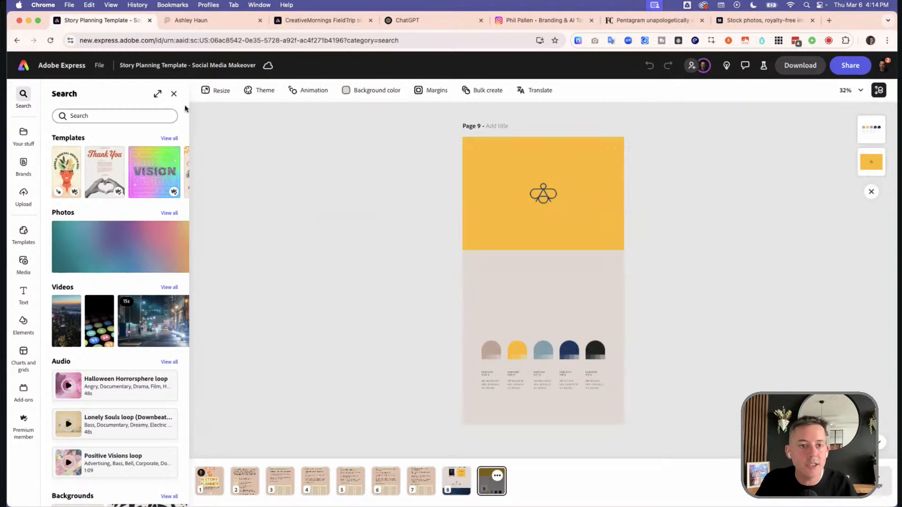
{"action": "left_click", "coordinate": [173, 93]}
{"action": "left_click", "coordinate": [304, 484]}
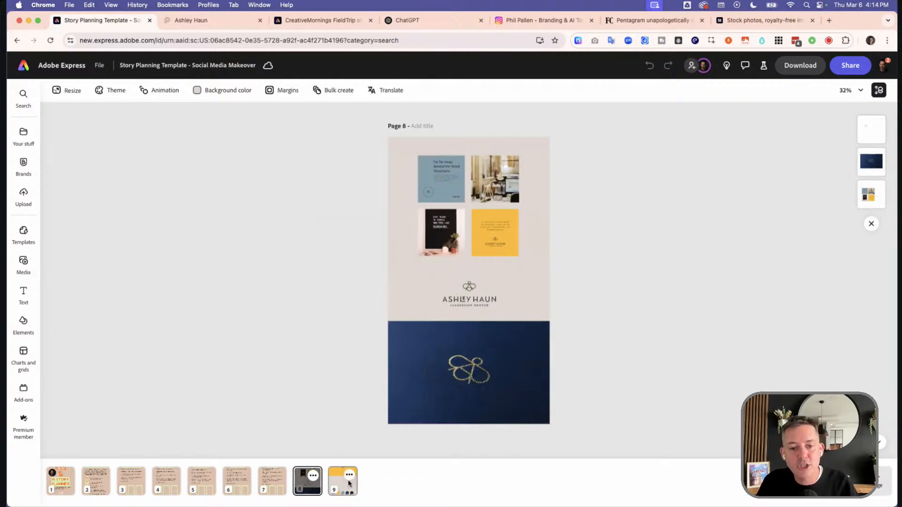
Duplicate page 9 and delete the yellow bee-logo image from the copy
{"action": "left_click", "coordinate": [348, 475]}
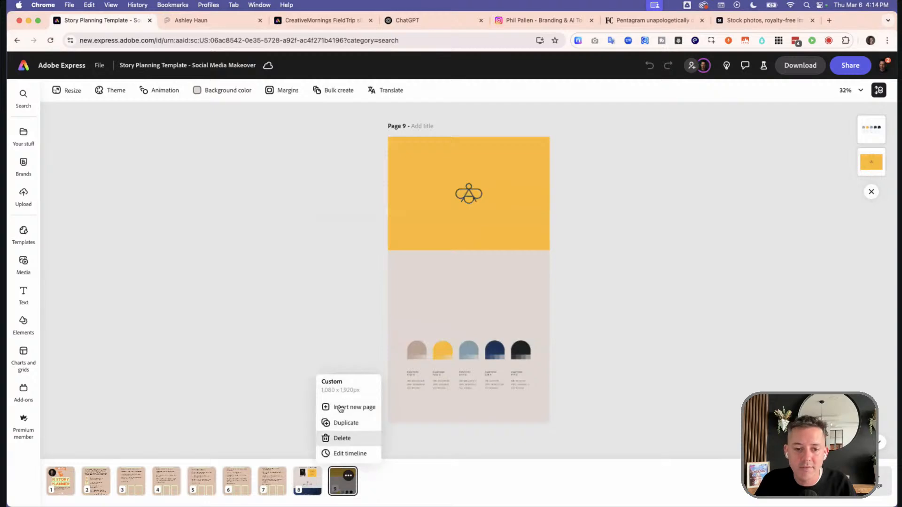
{"action": "left_click", "coordinate": [346, 423]}
{"action": "left_click", "coordinate": [480, 223]}
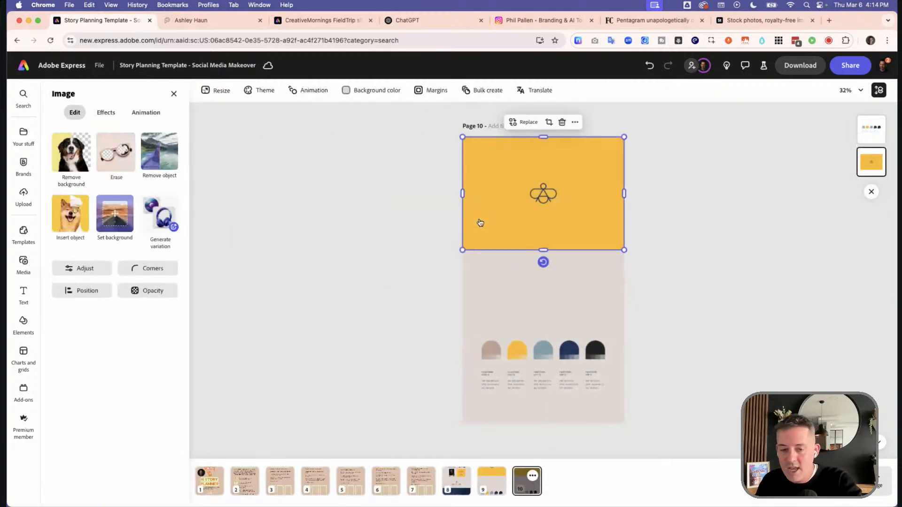
{"action": "key", "text": "Delete"}
Preview a few of the client's branding mockups for upload and add AHA - 12.jpg to page 10
{"action": "left_click", "coordinate": [26, 197]}
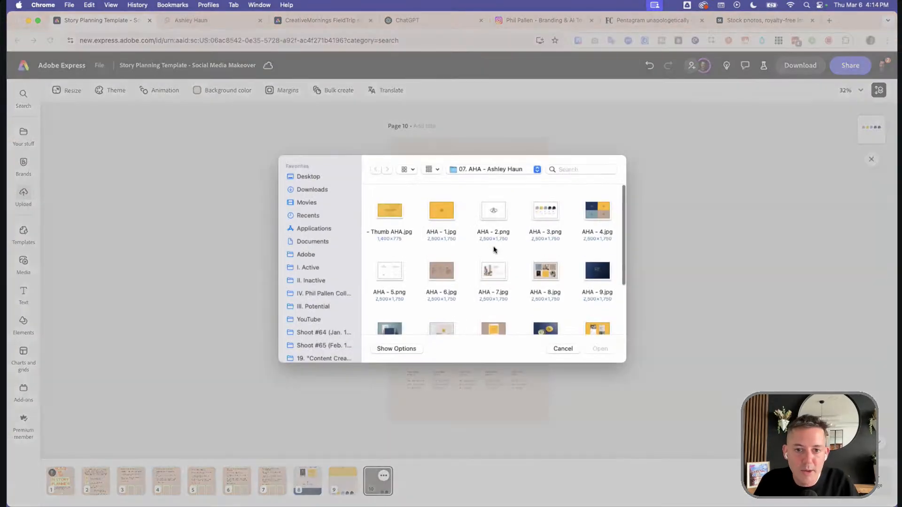
{"action": "scroll", "coordinate": [585, 258], "scroll_direction": "down", "scroll_amount": 3}
{"action": "left_click", "coordinate": [601, 268]}
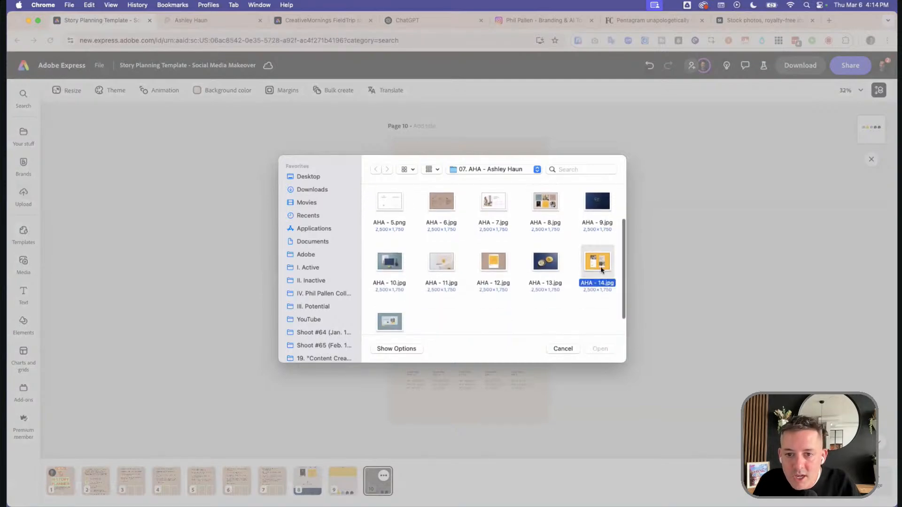
{"action": "key", "text": "space"}
{"action": "key", "text": "space"}
{"action": "key", "text": "Left"}
{"action": "key", "text": "space"}
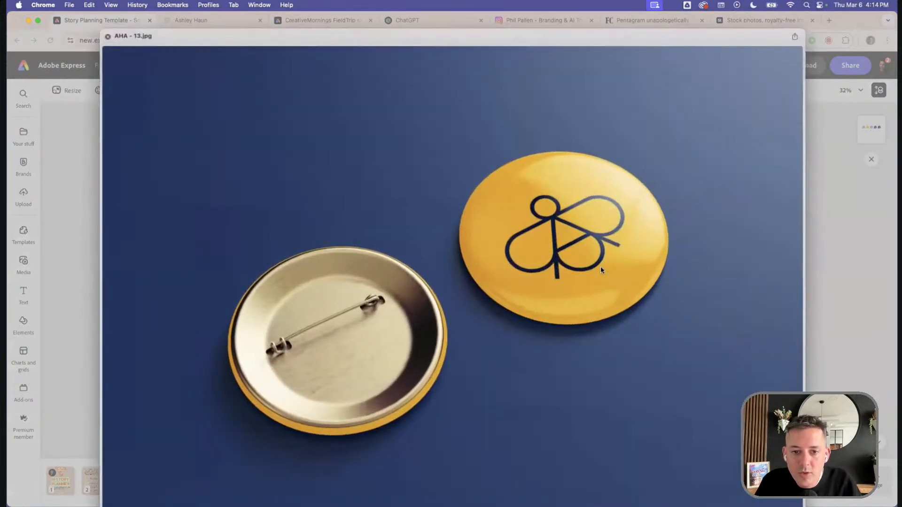
{"action": "key", "text": "space"}
{"action": "key", "text": "Left"}
{"action": "key", "text": "space"}
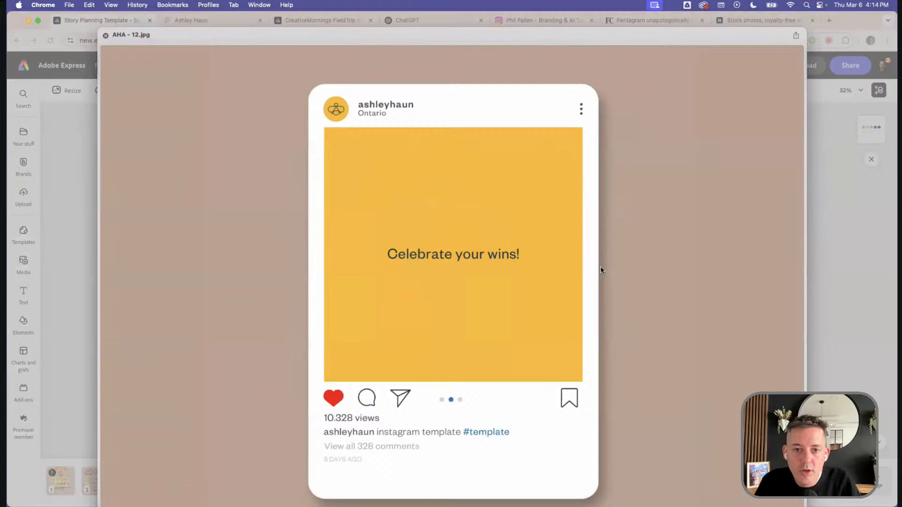
{"action": "key", "text": "space"}
{"action": "key", "text": "Return"}
Fit the social post mockup across the full width at the top of page 10 and delete the color palette image
{"action": "left_click_drag", "start_coordinate": [554, 270], "coordinate": [531, 161]}
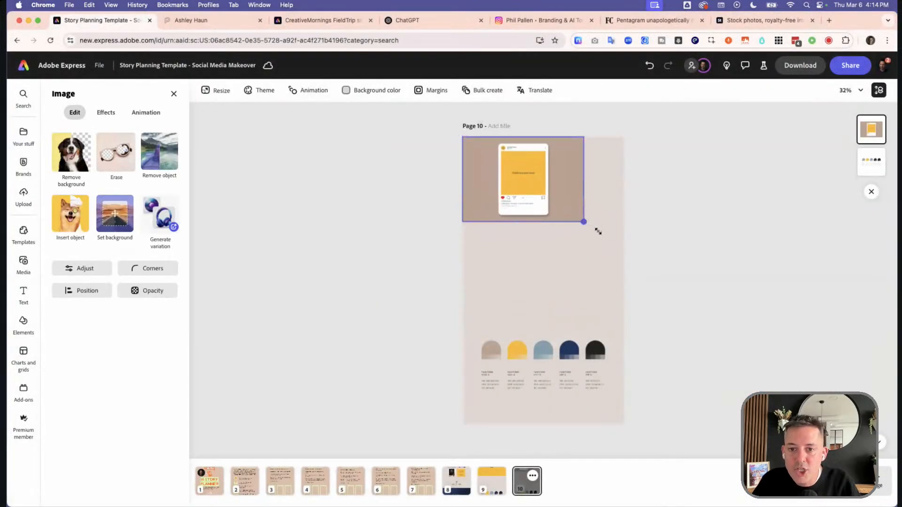
{"action": "left_click_drag", "start_coordinate": [598, 232], "coordinate": [626, 250]}
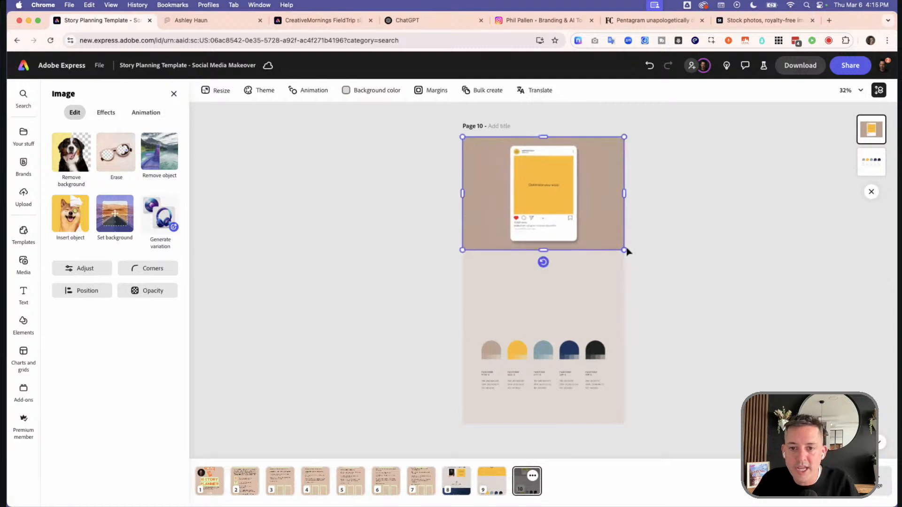
{"action": "left_click", "coordinate": [540, 346]}
{"action": "key", "text": "Delete"}
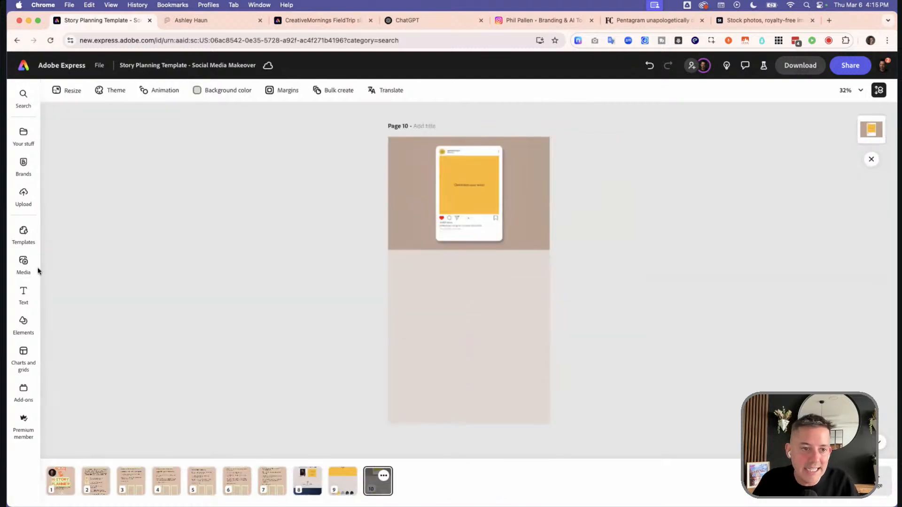
Upload the envelope mockup AHA - 11.jpg onto page 10
{"action": "left_click", "coordinate": [29, 198]}
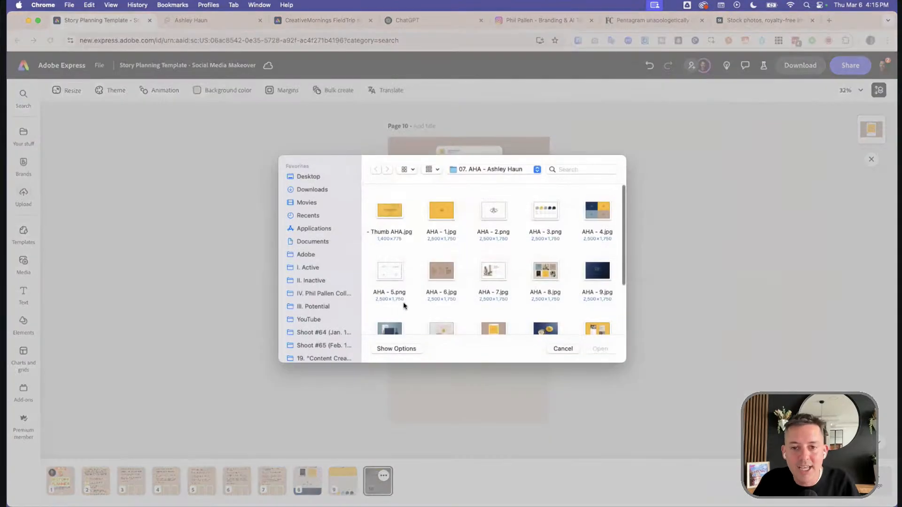
{"action": "scroll", "coordinate": [535, 307], "scroll_direction": "down", "scroll_amount": 5}
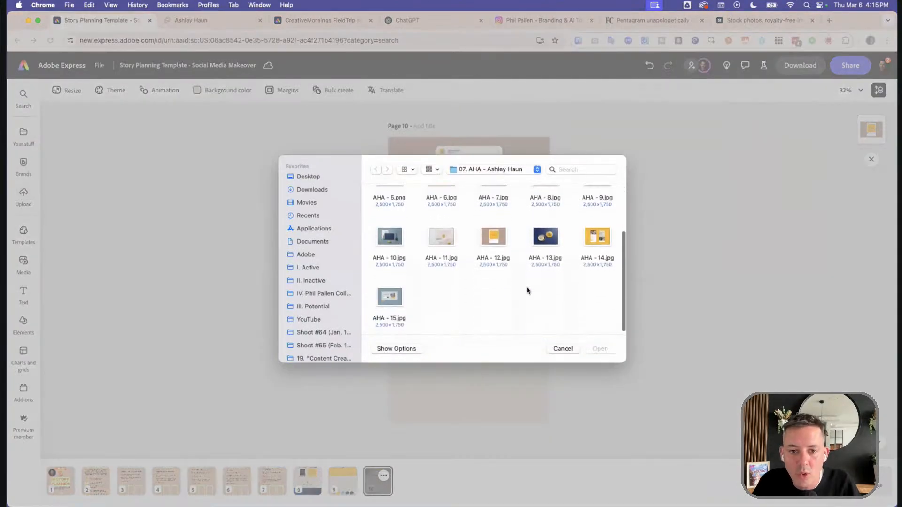
{"action": "left_click", "coordinate": [446, 243]}
{"action": "key", "text": "space"}
{"action": "key", "text": "Return"}
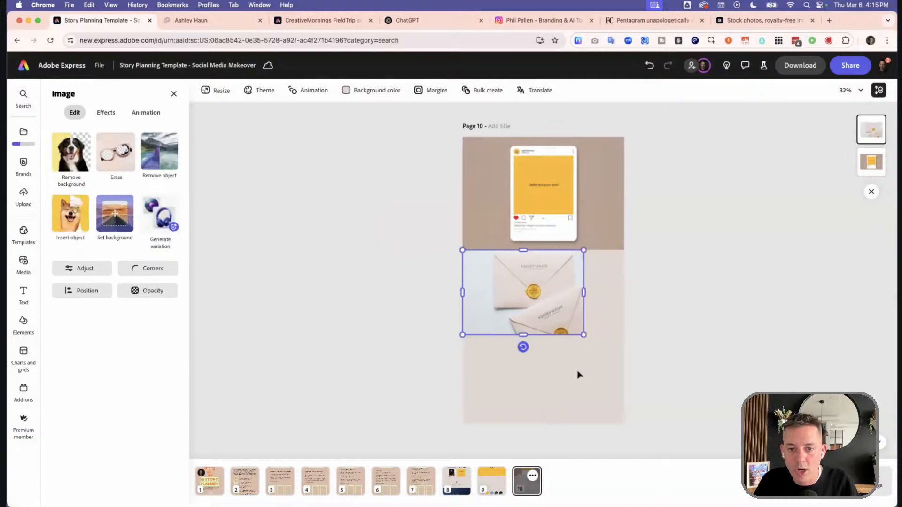
Enlarge the envelope image to fill the lower part of page 10 and center it horizontally
{"action": "left_click_drag", "start_coordinate": [585, 340], "coordinate": [698, 452]}
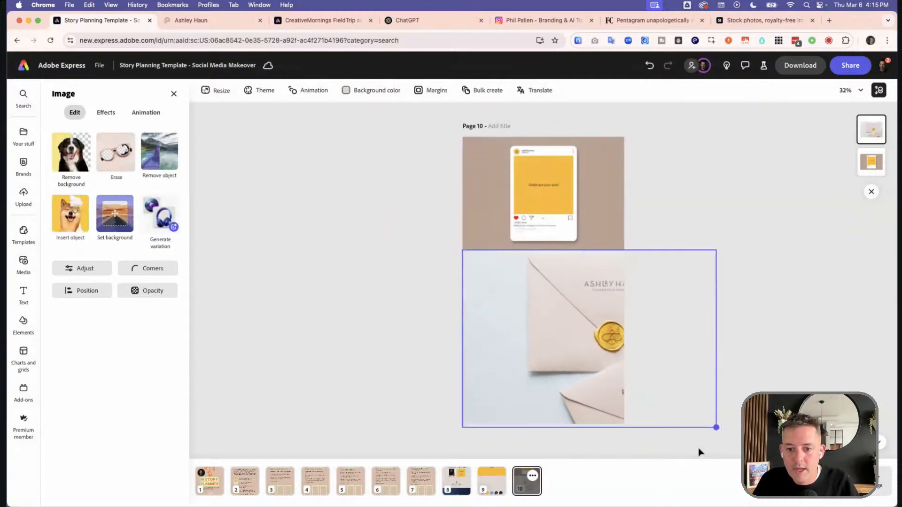
{"action": "left_click", "coordinate": [749, 393]}
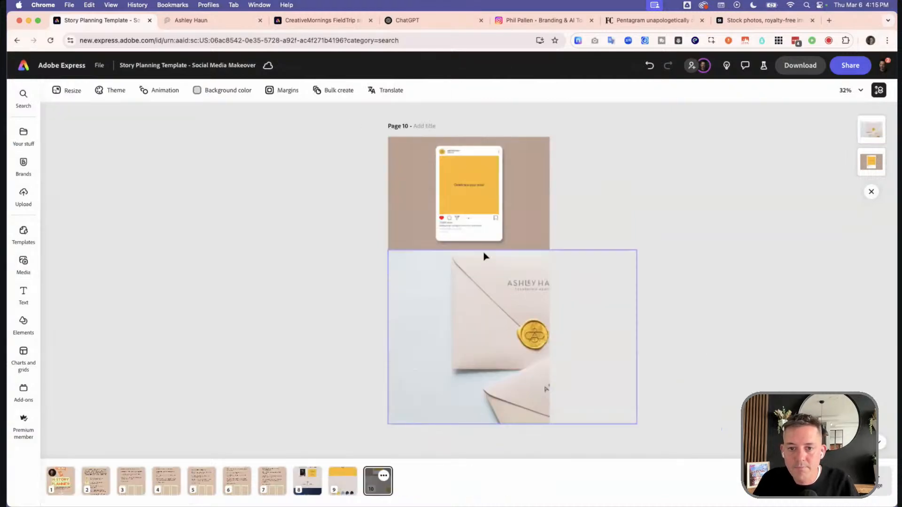
{"action": "left_click", "coordinate": [527, 328]}
{"action": "left_click_drag", "start_coordinate": [574, 333], "coordinate": [528, 332]}
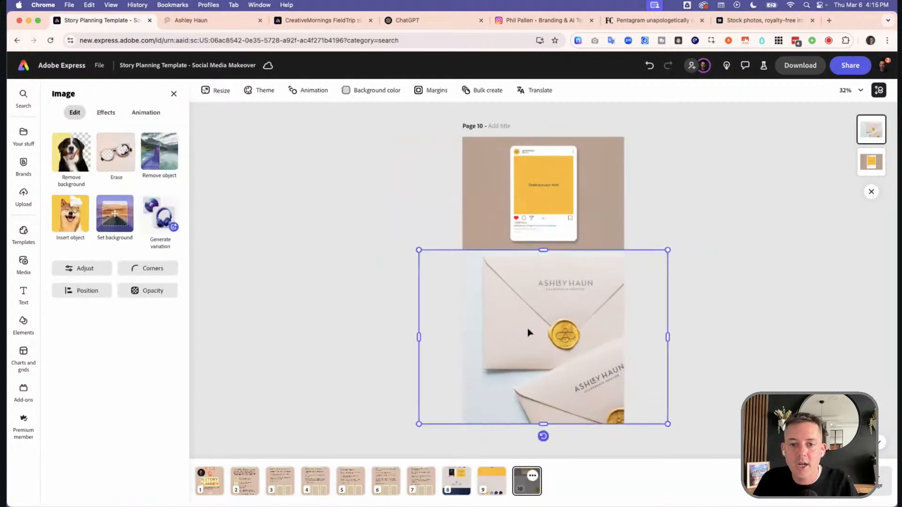
{"action": "left_click", "coordinate": [684, 356]}
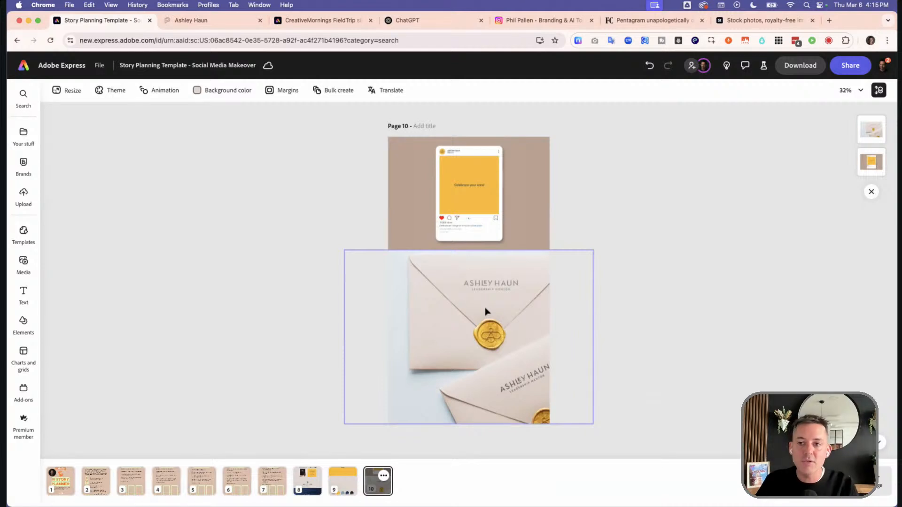
Download the selected page 10 as a PNG
{"action": "left_click", "coordinate": [800, 65]}
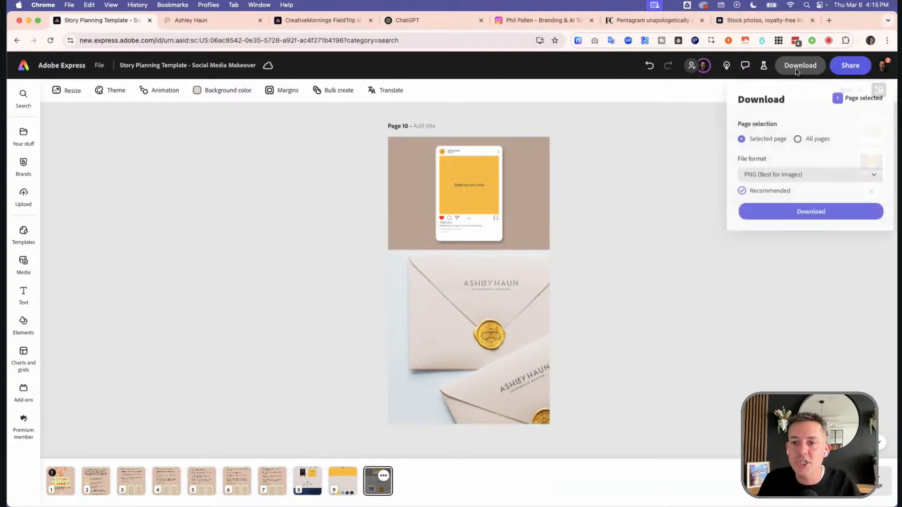
{"action": "left_click", "coordinate": [797, 216]}
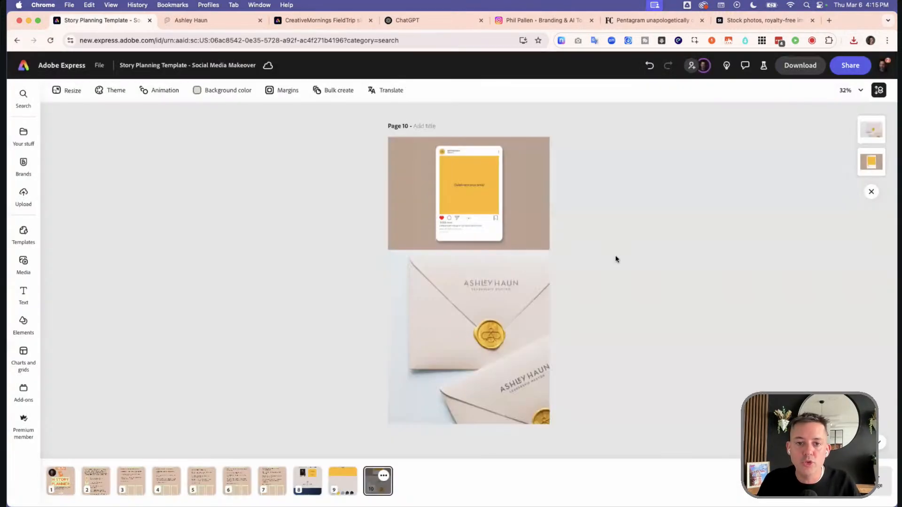
Review the finished story on page 8 and the showcase planning prompts on page 3
{"action": "left_click", "coordinate": [306, 485]}
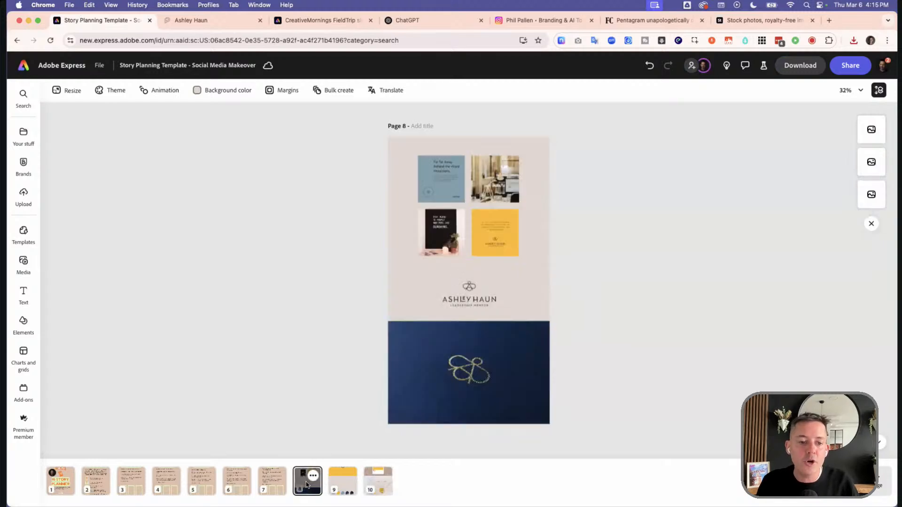
{"action": "left_click", "coordinate": [126, 486]}
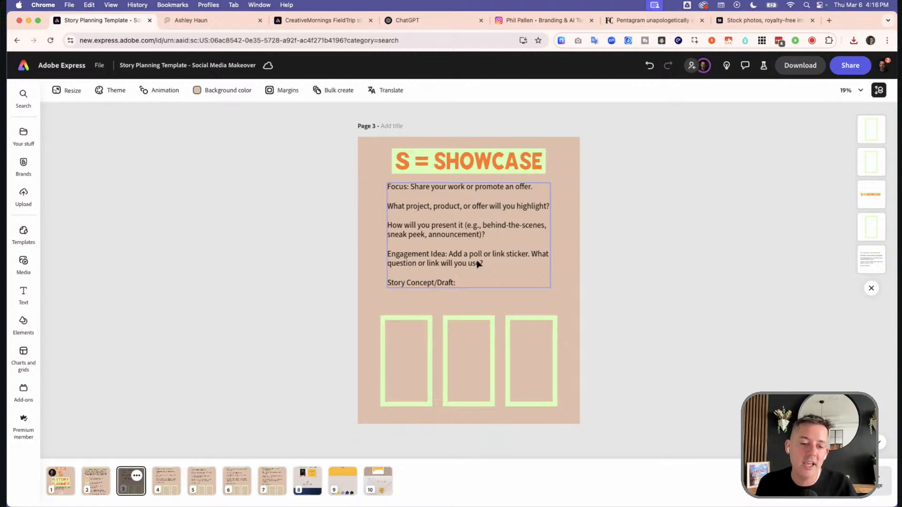
{"action": "left_click", "coordinate": [94, 483]}
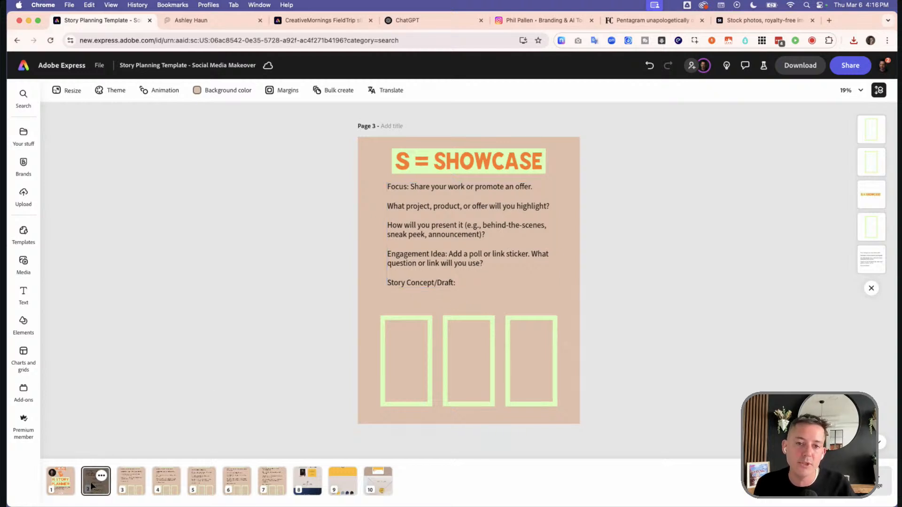
{"action": "left_click", "coordinate": [131, 493]}
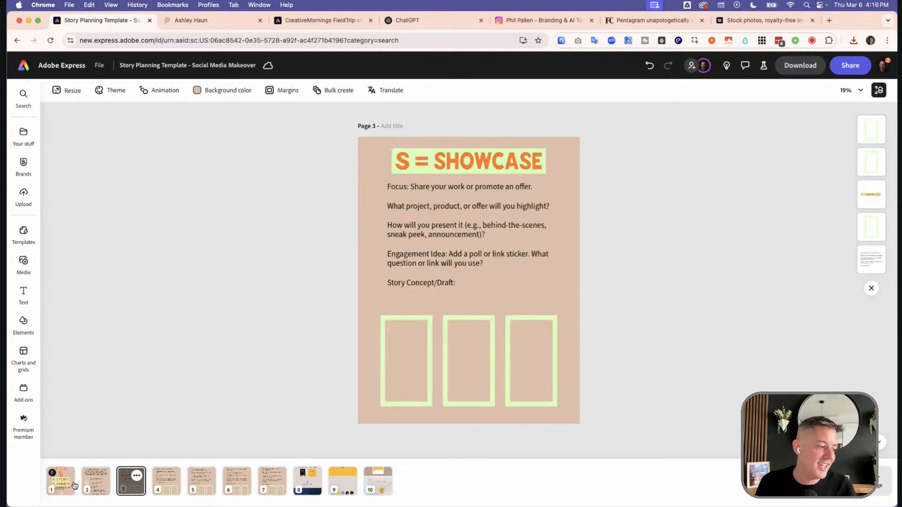
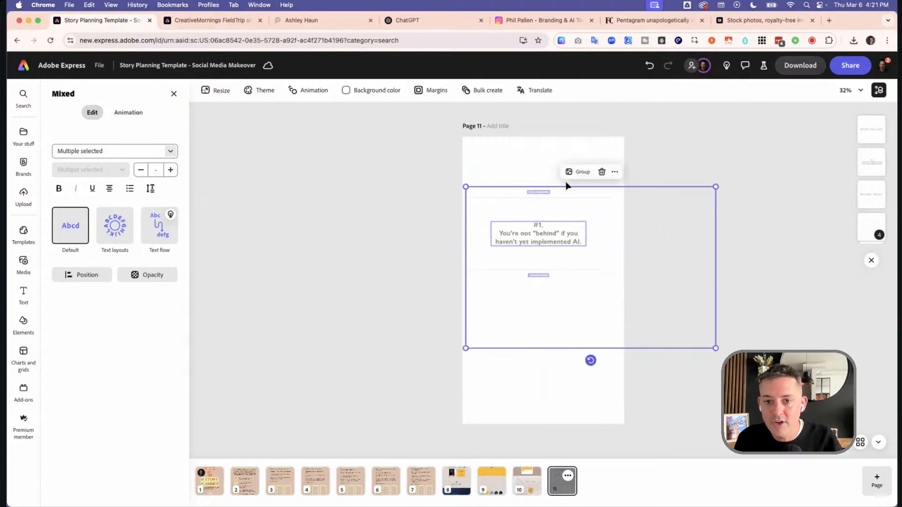
Delete the thin frame lines around the pasted golden rules text on page 11, keeping the three text elements
{"action": "left_click", "coordinate": [555, 163]}
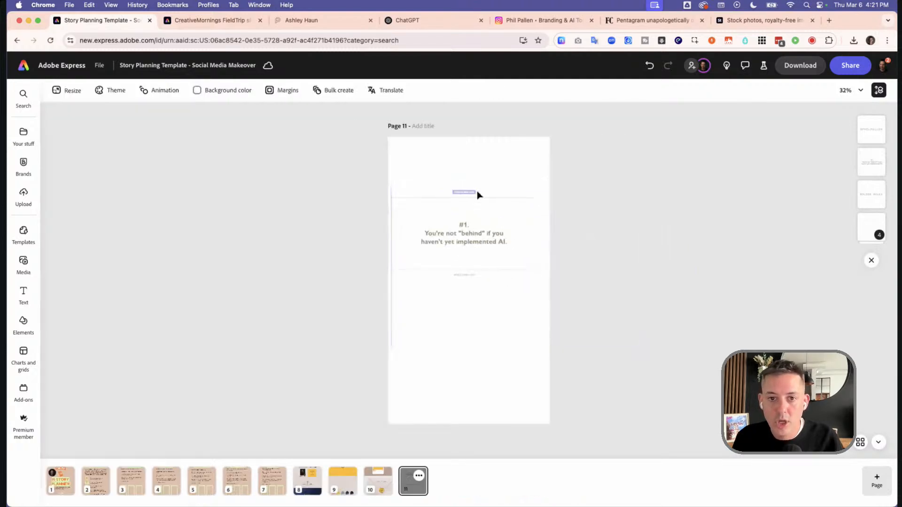
{"action": "left_click", "coordinate": [493, 299]}
{"action": "key", "text": "Escape"}
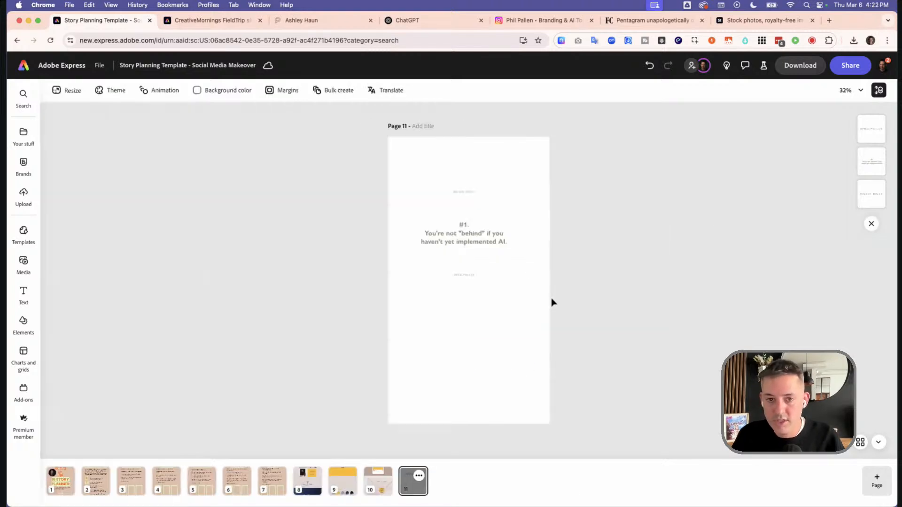
Set page 11's background to the beige #E3C0A9 sampled from a template page thumbnail
{"action": "key", "text": "super+equal"}
{"action": "key", "text": "super+equal"}
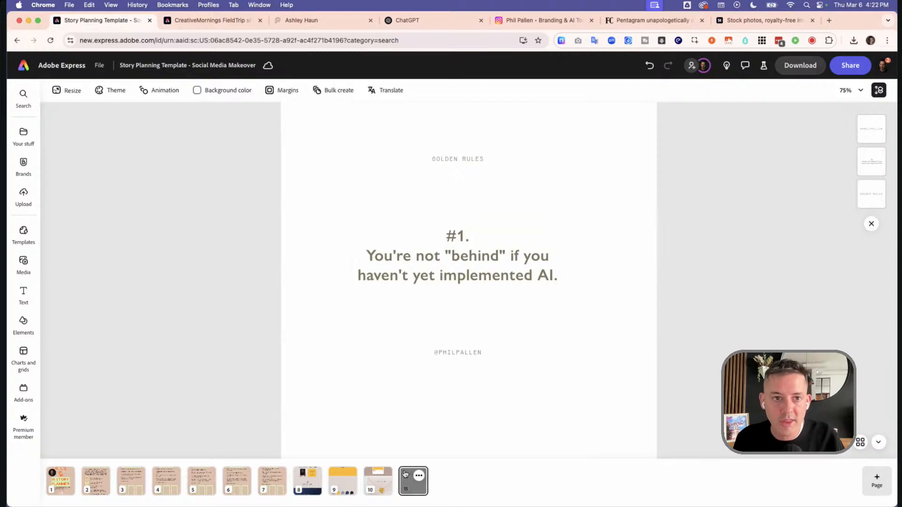
{"action": "left_click", "coordinate": [223, 92]}
{"action": "left_click", "coordinate": [271, 136]}
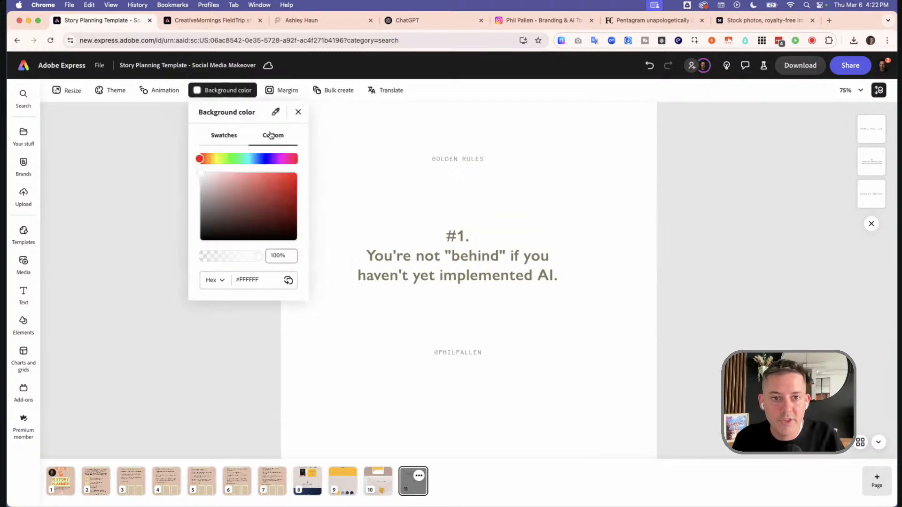
{"action": "left_click", "coordinate": [275, 112]}
{"action": "left_click", "coordinate": [280, 473]}
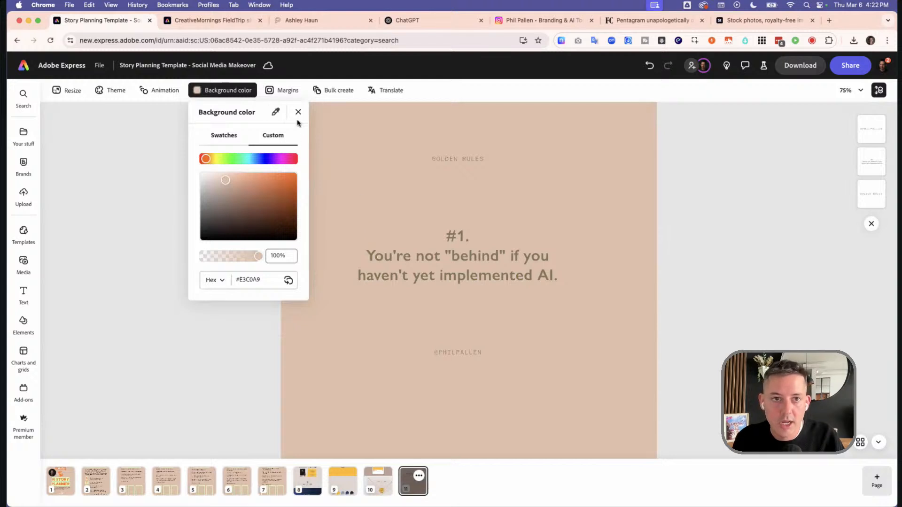
Switch to the CreativeMornings FieldTrip slides and copy page 7's background color code #E7DCD4
{"action": "left_click", "coordinate": [230, 21]}
{"action": "left_click", "coordinate": [290, 196]}
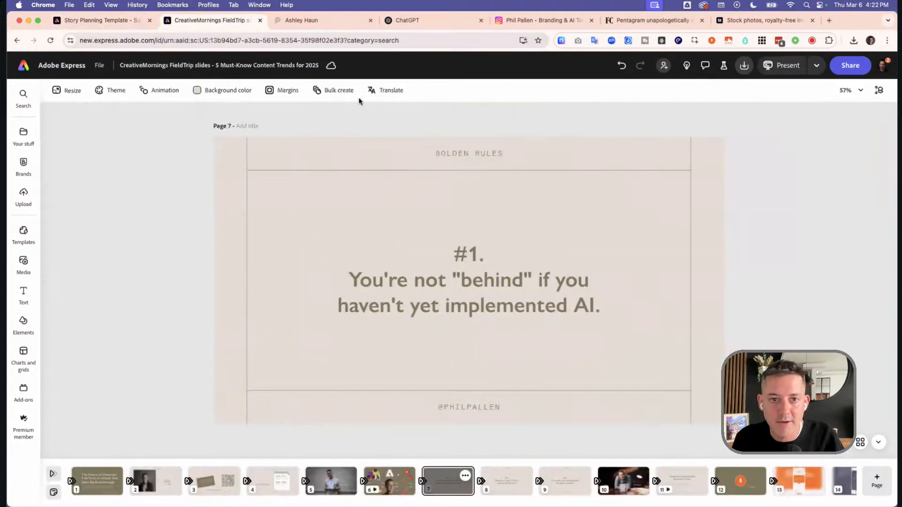
{"action": "left_click", "coordinate": [228, 91]}
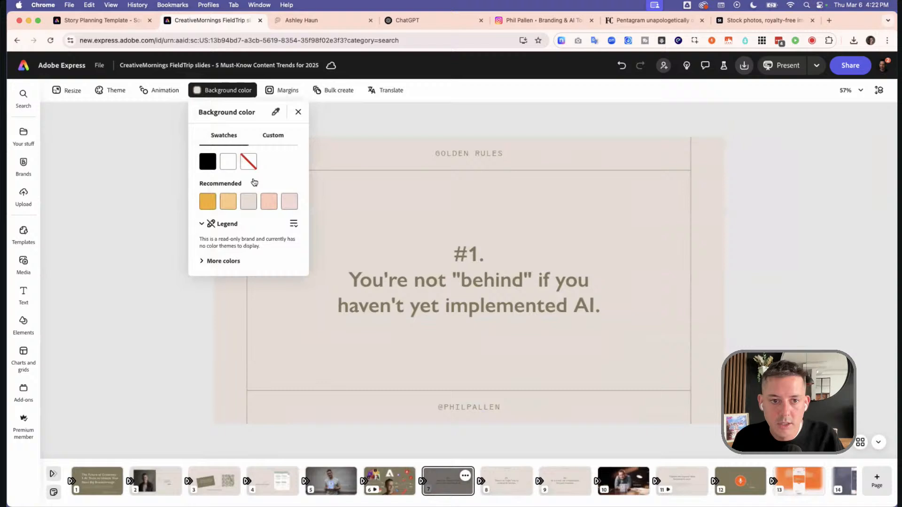
{"action": "left_click", "coordinate": [278, 142]}
{"action": "left_click", "coordinate": [254, 280]}
{"action": "key", "text": "super+c"}
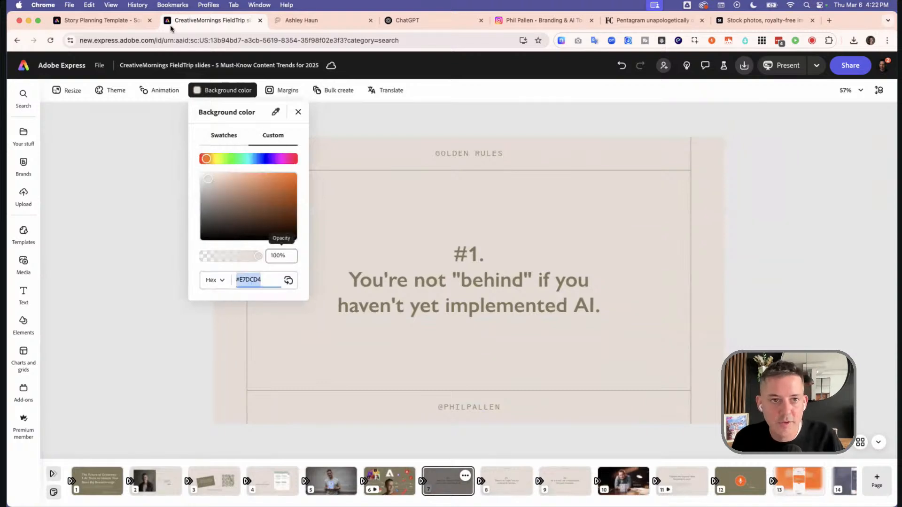
Return to the story planning template and set page 11's background color to #E7DCD4
{"action": "left_click", "coordinate": [132, 29]}
{"action": "left_click", "coordinate": [297, 111]}
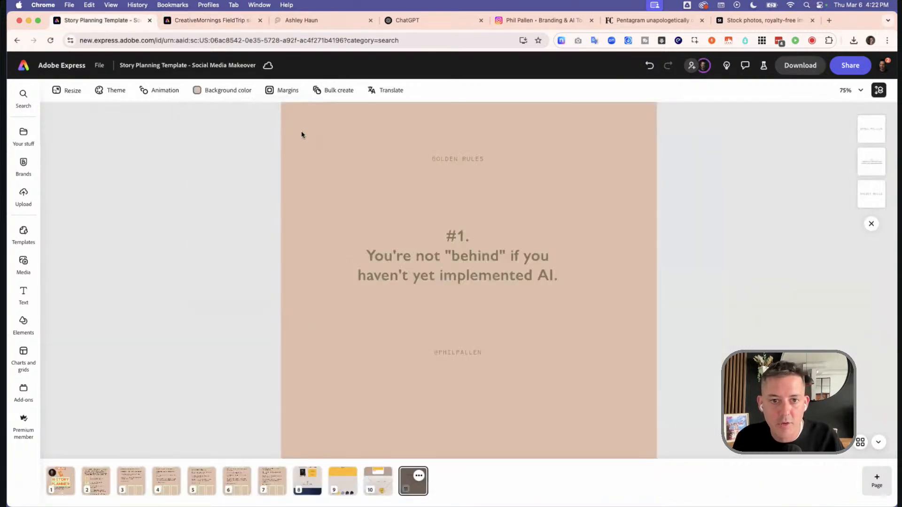
{"action": "left_click", "coordinate": [222, 90]}
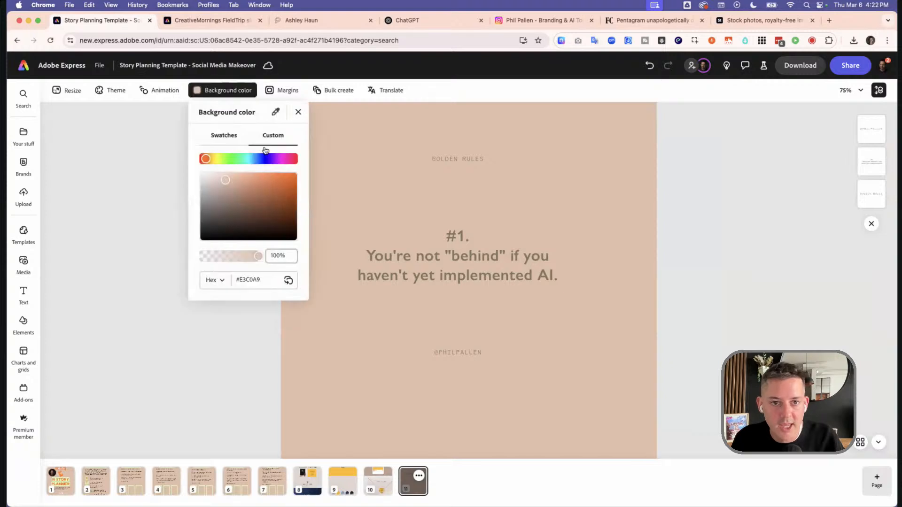
{"action": "left_click", "coordinate": [258, 281]}
{"action": "key", "text": "super+v"}
{"action": "left_click", "coordinate": [373, 368]}
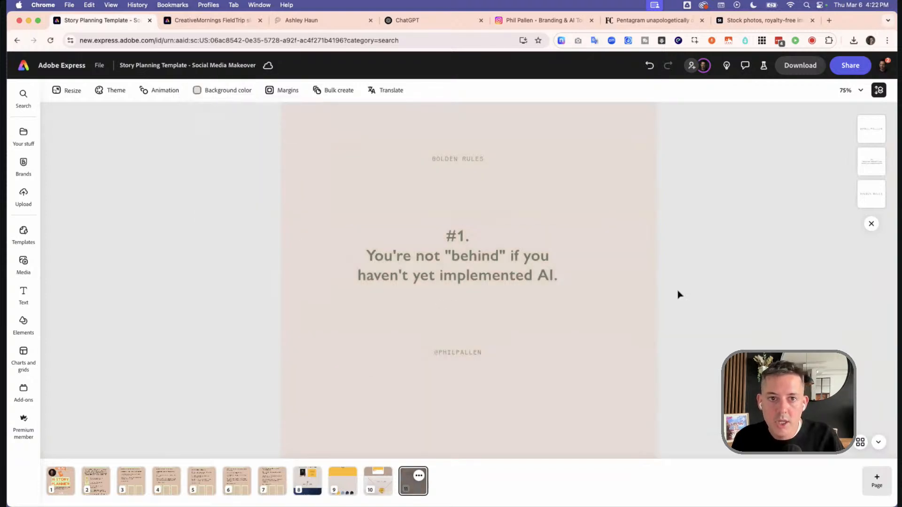
Enlarge the social handle text below the golden rule on page 11 to size 36
{"action": "left_click", "coordinate": [477, 270]}
{"action": "scroll", "coordinate": [517, 268], "scroll_direction": "down", "scroll_amount": 2}
{"action": "left_click", "coordinate": [469, 303]}
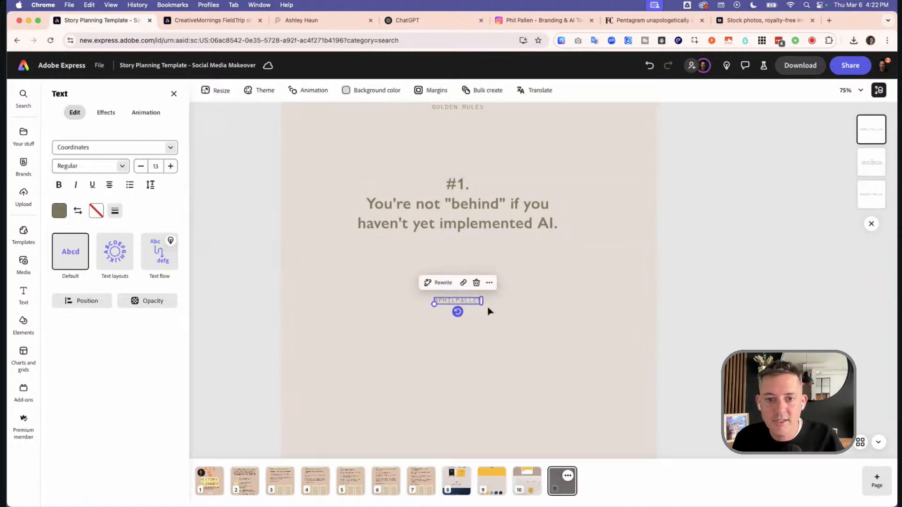
{"action": "left_click_drag", "start_coordinate": [434, 304], "coordinate": [360, 362]}
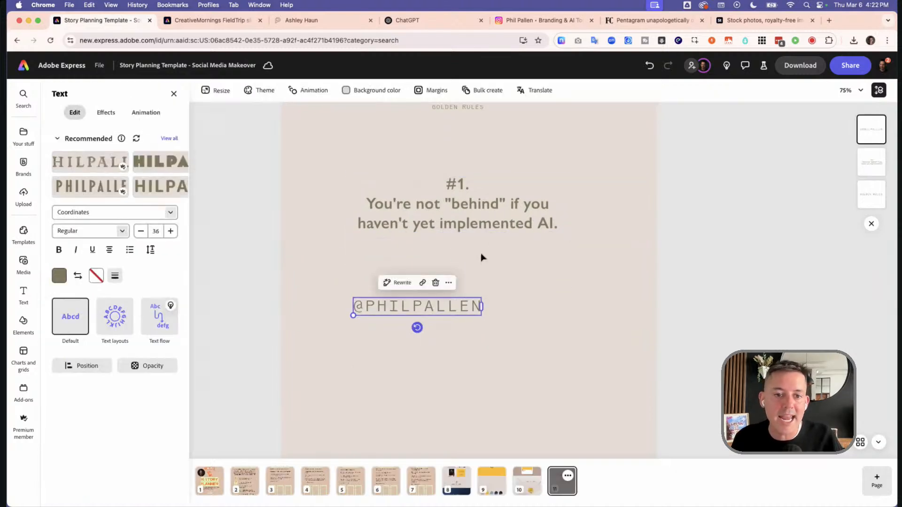
{"action": "scroll", "coordinate": [459, 188], "scroll_direction": "up", "scroll_amount": 3}
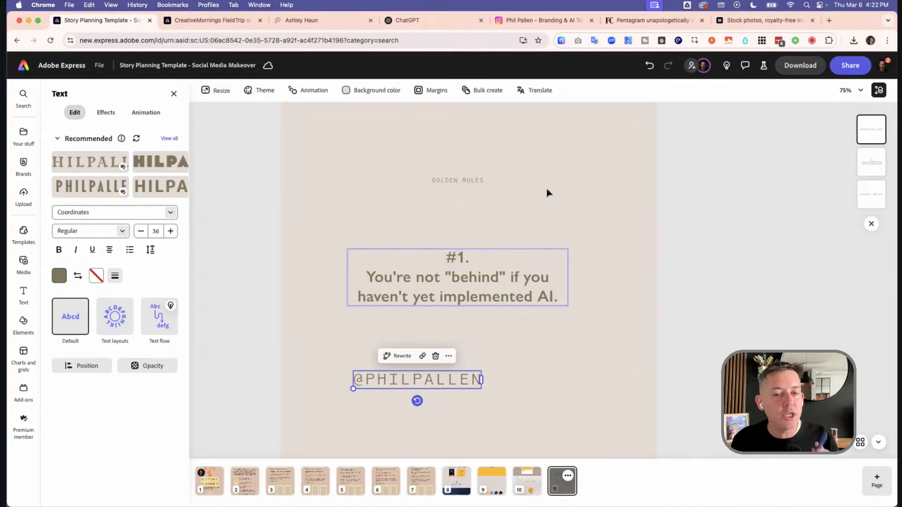
Enlarge the GOLDEN RULES heading on page 11 to size 36 and reposition it above the golden rule text
{"action": "scroll", "coordinate": [483, 185], "scroll_direction": "down", "scroll_amount": 1}
{"action": "left_click", "coordinate": [458, 162]}
{"action": "left_click_drag", "start_coordinate": [432, 165], "coordinate": [346, 223]}
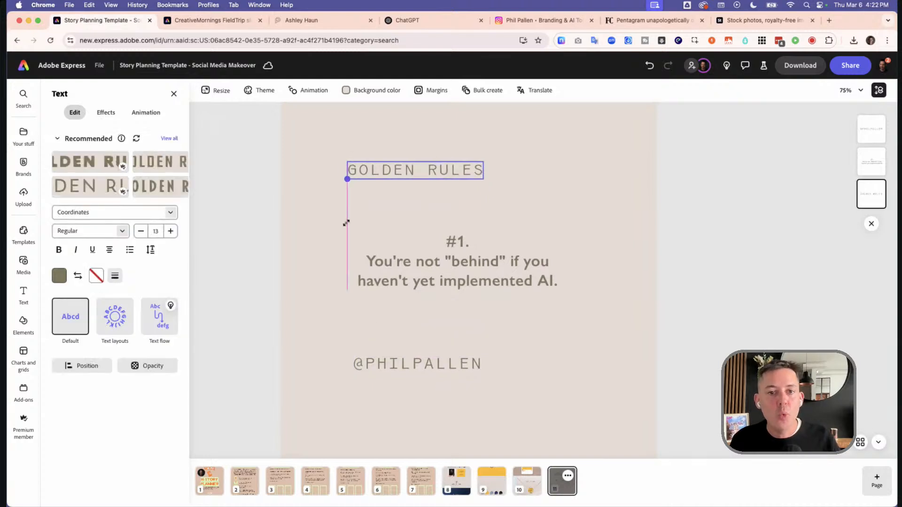
{"action": "left_click_drag", "start_coordinate": [408, 170], "coordinate": [456, 169]}
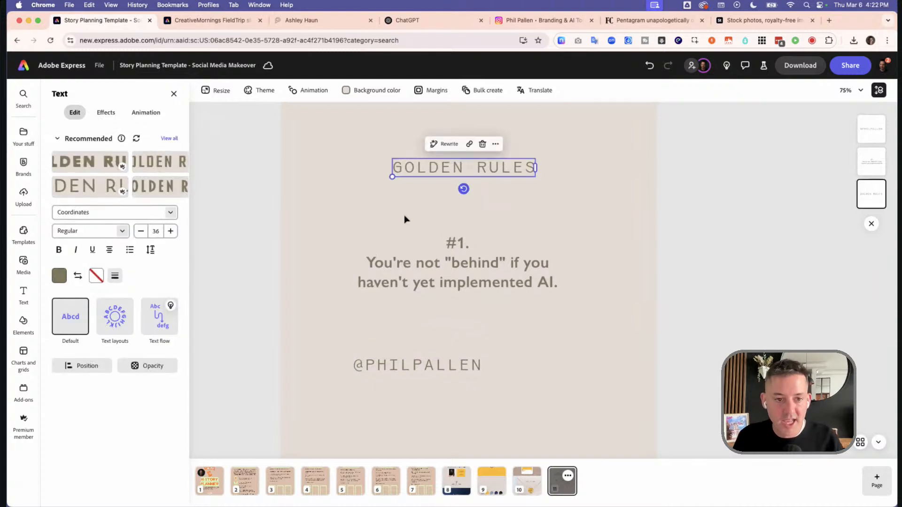
Set both the social handle and the GOLDEN RULES heading on page 11 to font size 32
{"action": "left_click", "coordinate": [376, 365]}
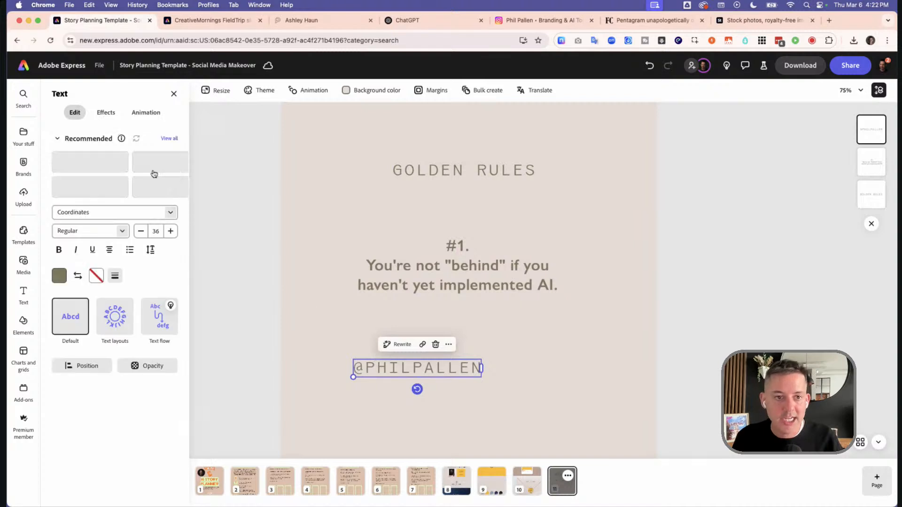
{"action": "left_click", "coordinate": [163, 232]}
{"action": "key", "text": "Escape"}
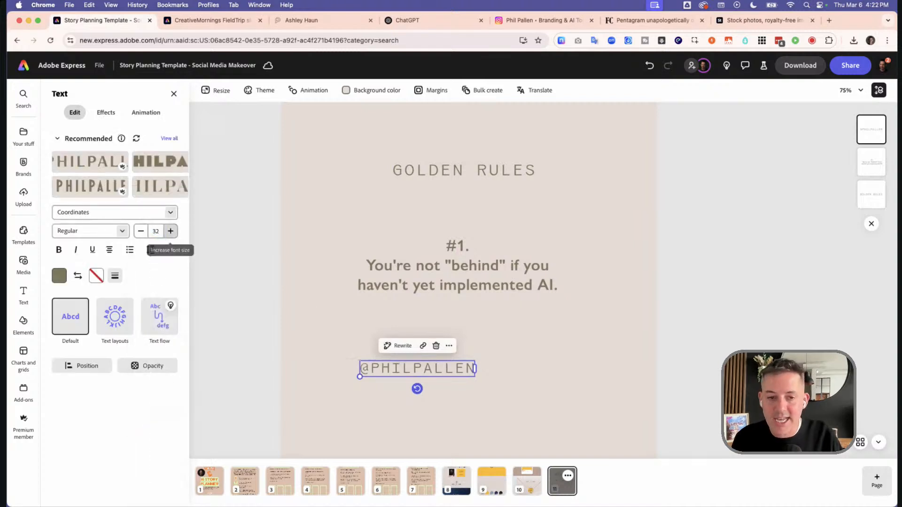
{"action": "left_click", "coordinate": [439, 172]}
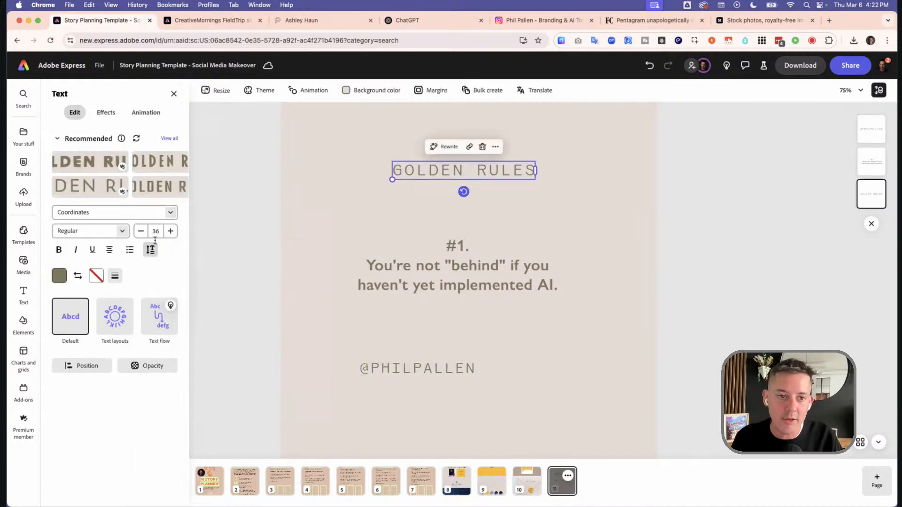
{"action": "left_click", "coordinate": [156, 230]}
{"action": "type", "text": "32"}
{"action": "key", "text": "Return"}
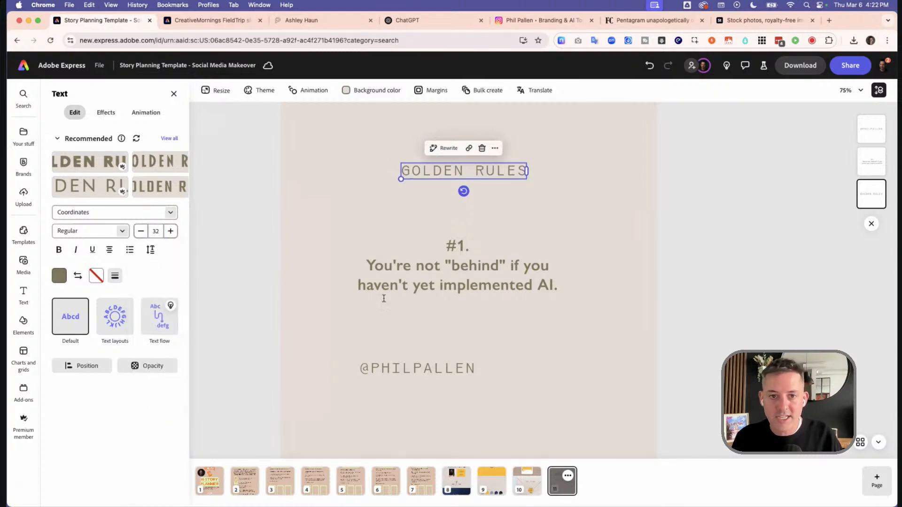
{"action": "left_click", "coordinate": [333, 286]}
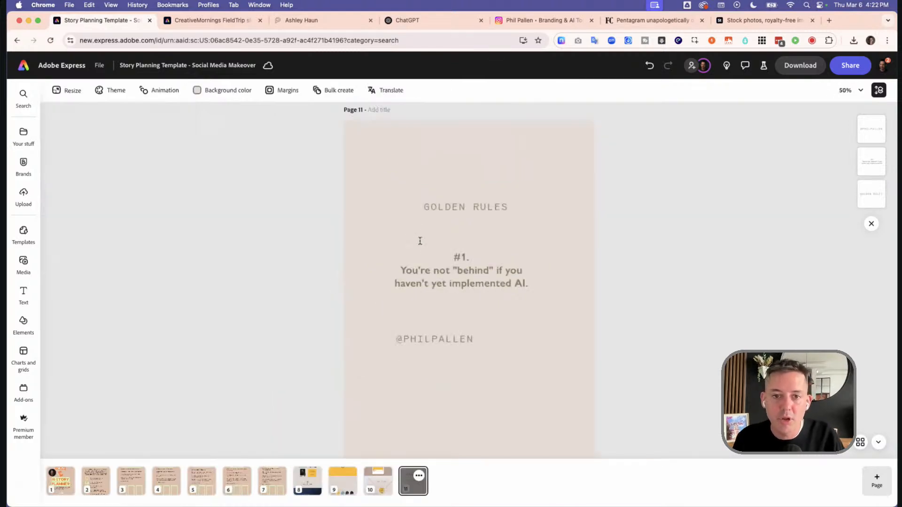
Move the GOLDEN RULES heading up near page 11's top edge and the social handle down near its bottom edge
{"action": "left_click", "coordinate": [468, 207]}
{"action": "left_click_drag", "start_coordinate": [498, 204], "coordinate": [489, 170]}
{"action": "scroll", "coordinate": [526, 291], "scroll_direction": "down", "scroll_amount": 3}
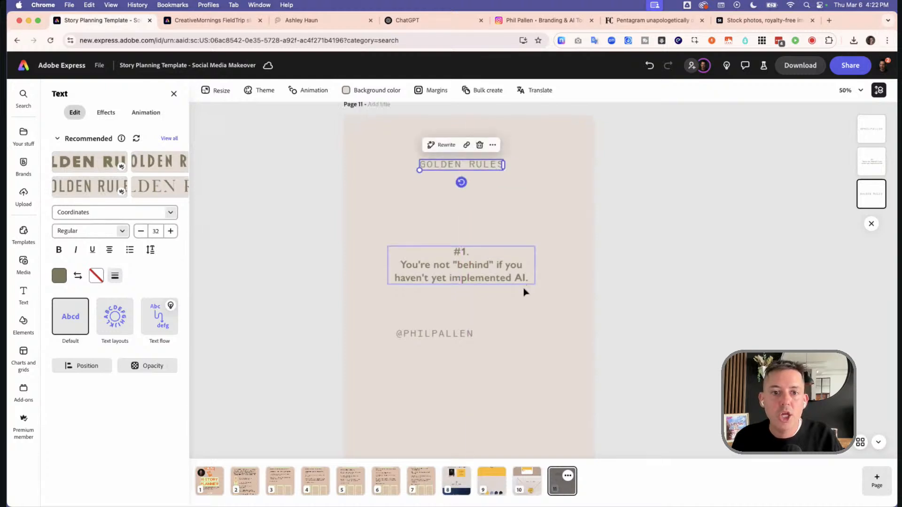
{"action": "left_click_drag", "start_coordinate": [429, 266], "coordinate": [453, 367]}
{"action": "scroll", "coordinate": [481, 291], "scroll_direction": "down", "scroll_amount": 3}
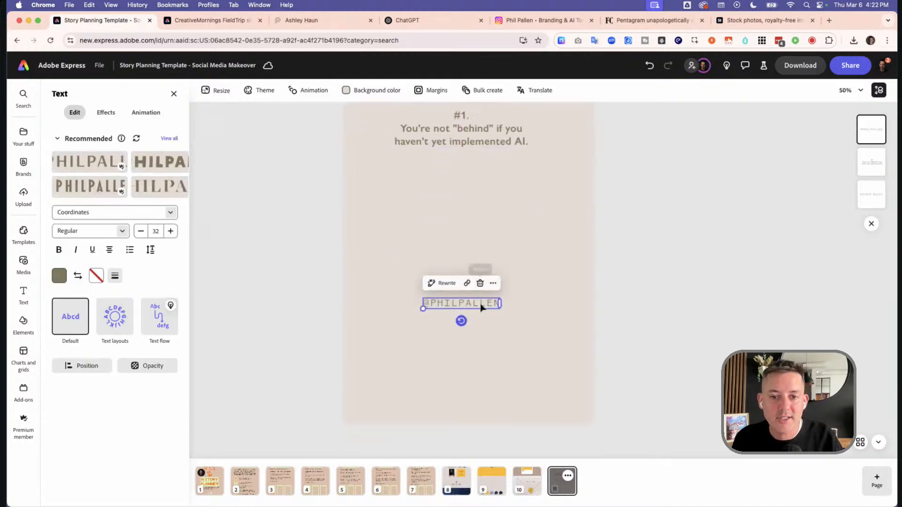
{"action": "left_click_drag", "start_coordinate": [483, 305], "coordinate": [488, 371]}
{"action": "scroll", "coordinate": [497, 294], "scroll_direction": "up", "scroll_amount": 3}
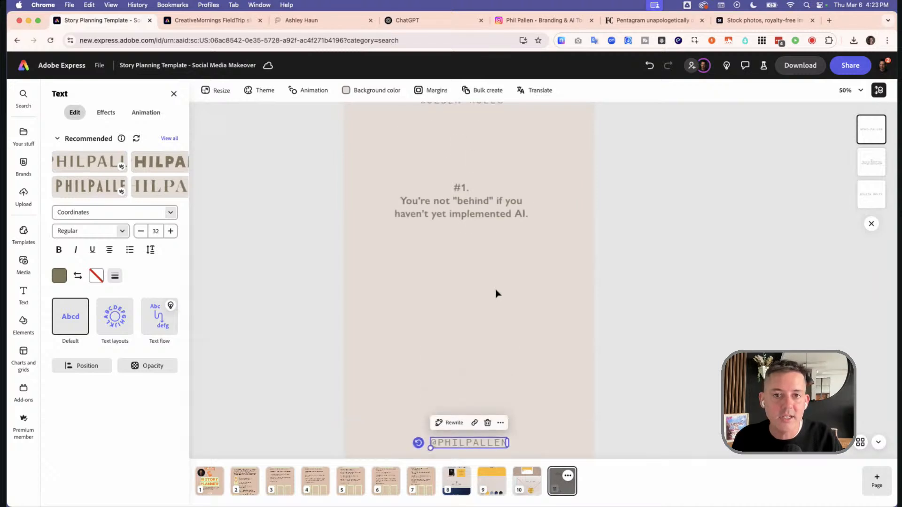
Enlarge the golden rule text to size 73, wrap it onto four lines including #1., and center it on page 11
{"action": "left_click", "coordinate": [479, 228]}
{"action": "left_click_drag", "start_coordinate": [535, 234], "coordinate": [605, 326]}
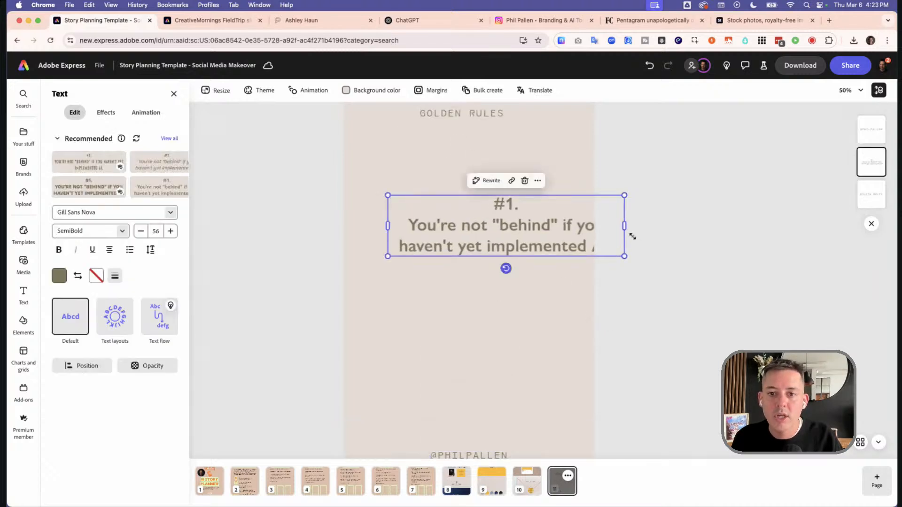
{"action": "left_click_drag", "start_coordinate": [621, 226], "coordinate": [589, 327]}
{"action": "left_click_drag", "start_coordinate": [528, 267], "coordinate": [502, 267]}
Center the GOLDEN RULES heading horizontally on page 11 and nudge the social handle slightly lower
{"action": "scroll", "coordinate": [502, 267], "scroll_direction": "up", "scroll_amount": 2}
{"action": "left_click_drag", "start_coordinate": [491, 166], "coordinate": [506, 165]}
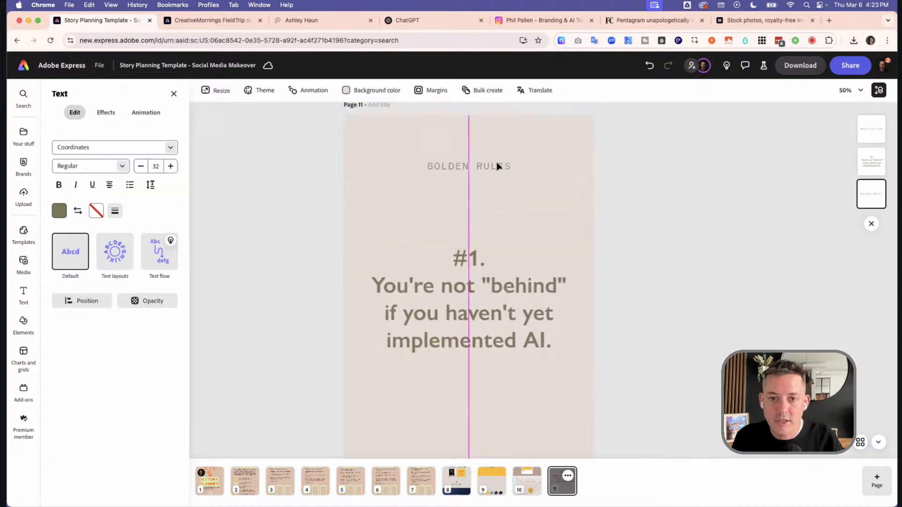
{"action": "left_click", "coordinate": [601, 230]}
{"action": "scroll", "coordinate": [629, 266], "scroll_direction": "down", "scroll_amount": 5}
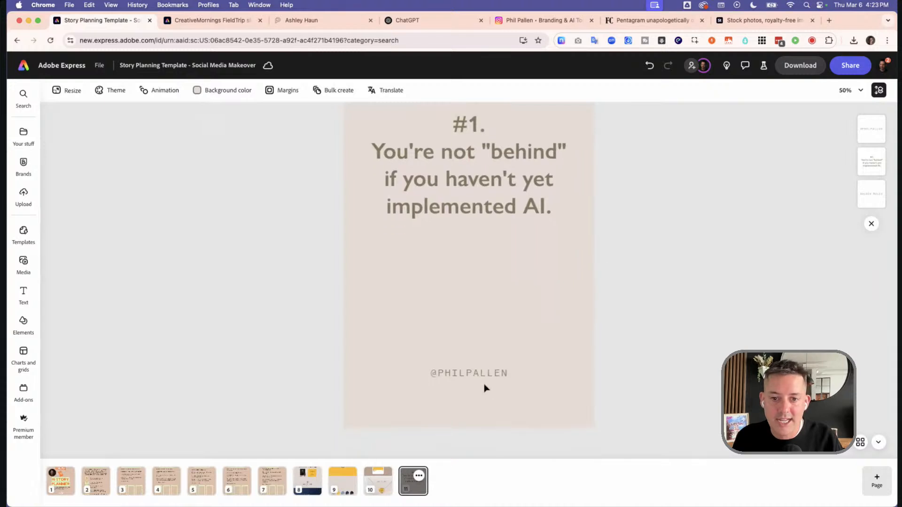
{"action": "mouse_move", "coordinate": [487, 375]}
{"action": "left_mouse_down"}
{"action": "mouse_move", "coordinate": [477, 374]}
{"action": "mouse_move", "coordinate": [486, 376]}
{"action": "left_mouse_up"}
{"action": "left_click", "coordinate": [608, 371]}
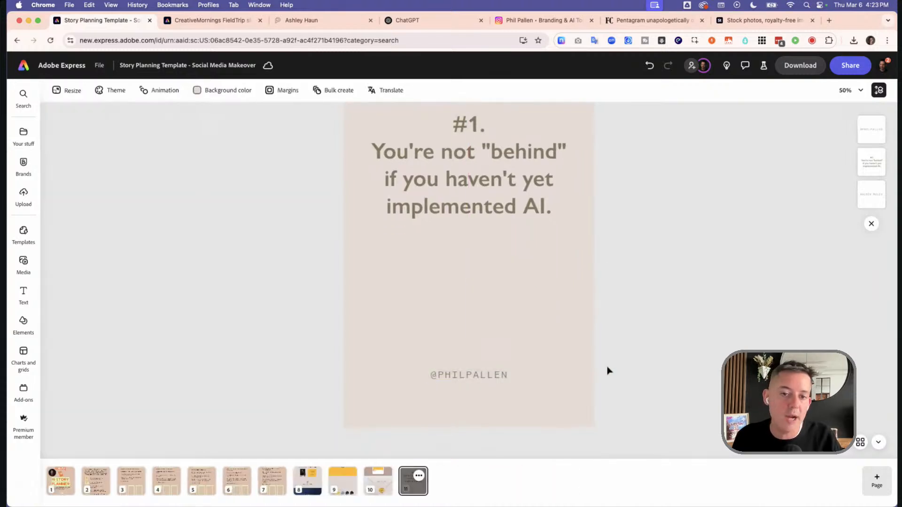
Reduce the golden rule text to size 69 and shift it slightly upward, keeping it centered on page 11
{"action": "scroll", "coordinate": [557, 311], "scroll_direction": "up", "scroll_amount": 1}
{"action": "scroll", "coordinate": [558, 311], "scroll_direction": "up", "scroll_amount": 3}
{"action": "left_click", "coordinate": [572, 323]}
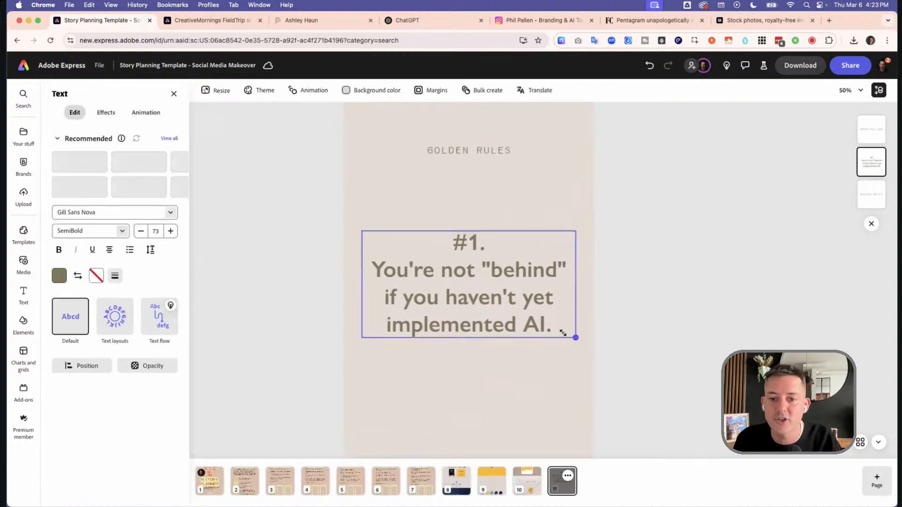
{"action": "mouse_move", "coordinate": [527, 323]}
{"action": "left_mouse_down"}
{"action": "mouse_move", "coordinate": [533, 333]}
{"action": "mouse_move", "coordinate": [530, 314]}
{"action": "left_mouse_up"}
{"action": "left_click", "coordinate": [636, 344]}
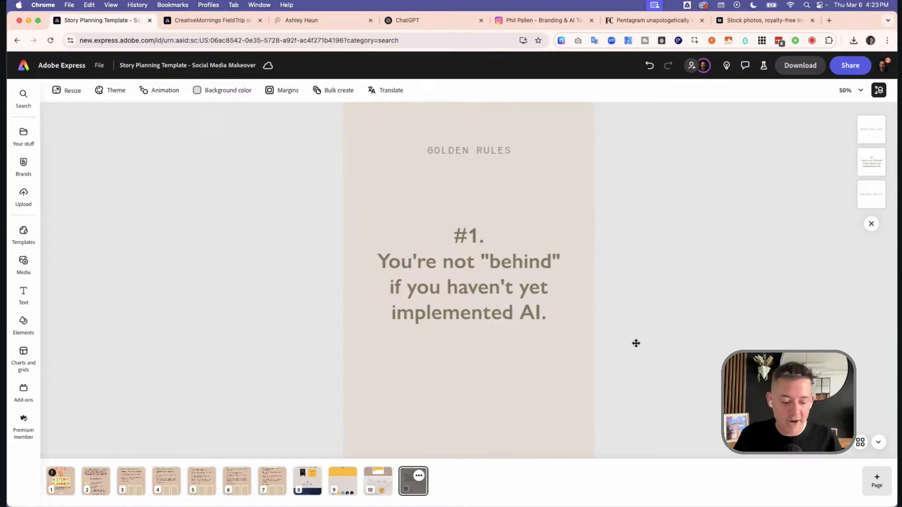
{"action": "key", "text": "super+minus"}
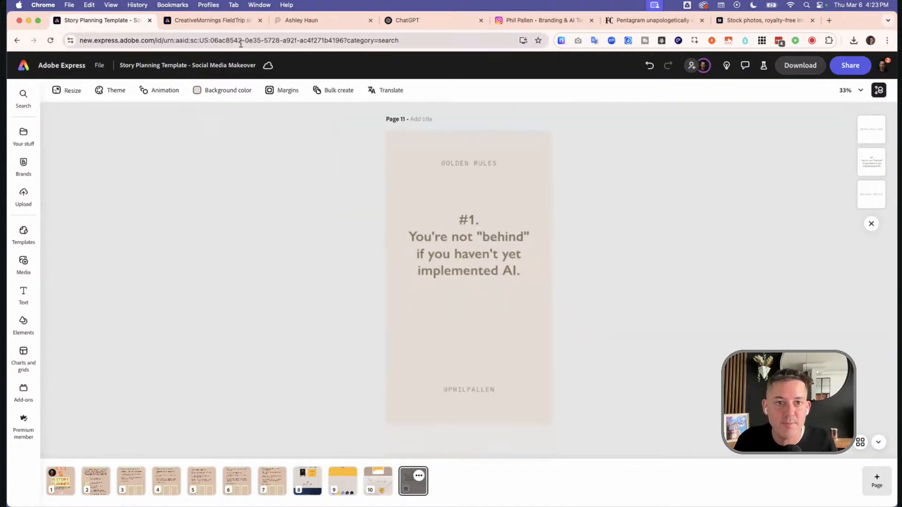
Compare page 7 of the CreativeMornings FieldTrip slides with the vertical layout of page 11 in the story planning template
{"action": "left_click", "coordinate": [235, 20]}
{"action": "left_click", "coordinate": [757, 337]}
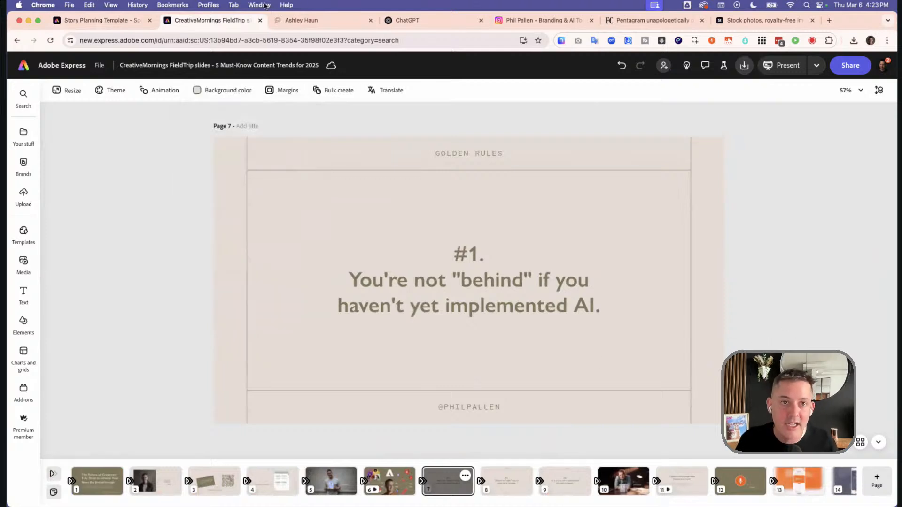
{"action": "left_click", "coordinate": [111, 23]}
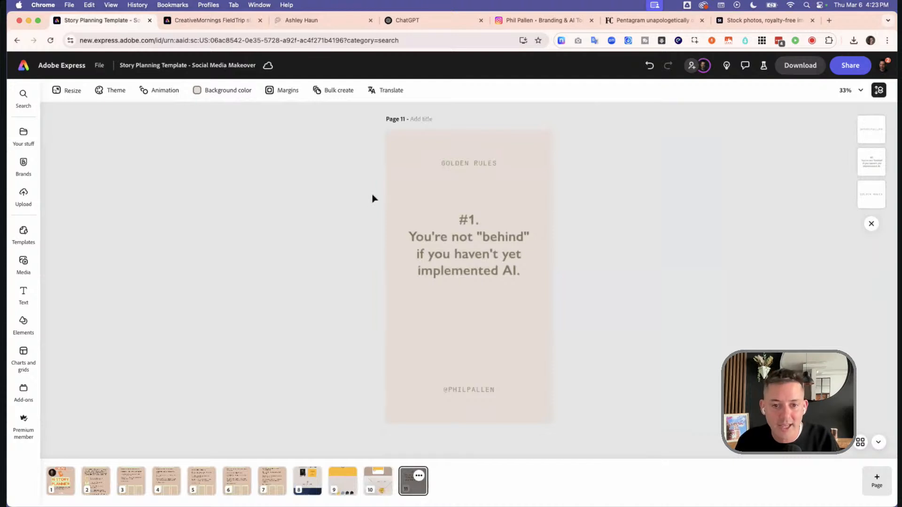
{"action": "left_click", "coordinate": [517, 268]}
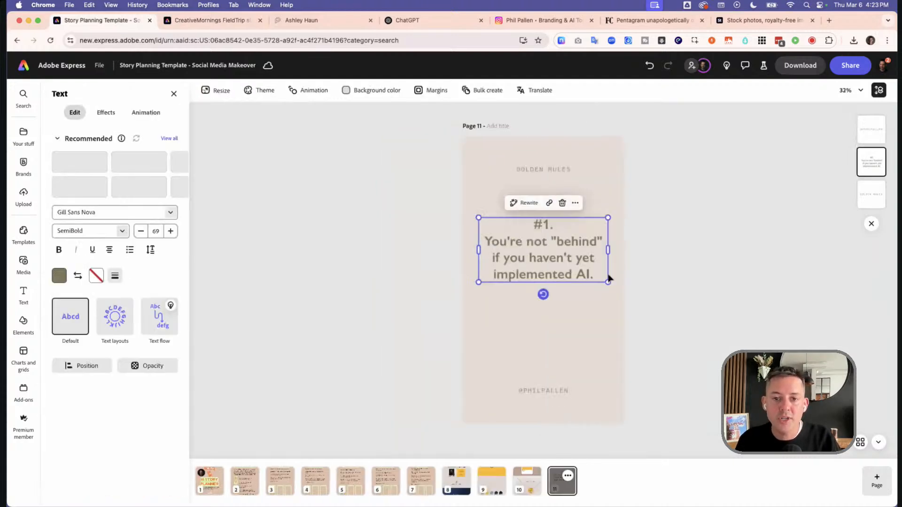
{"action": "left_click", "coordinate": [429, 281]}
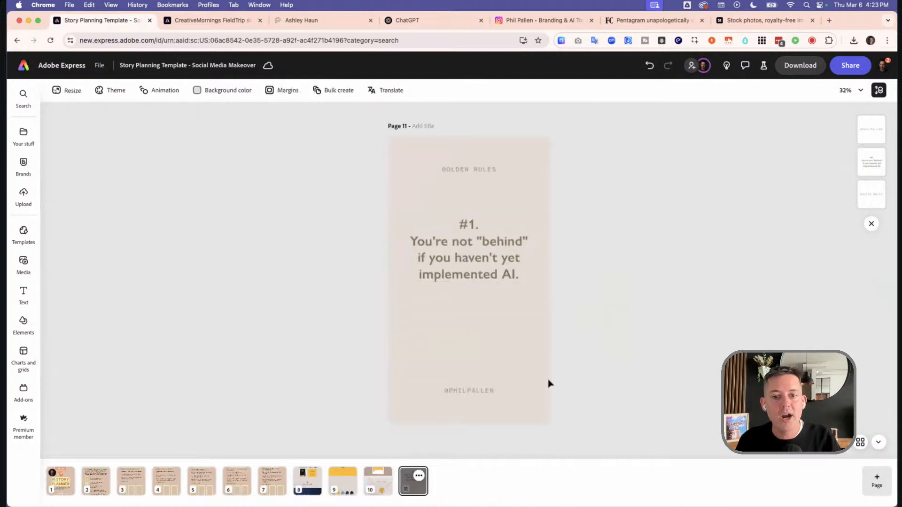
Delete the social handle from page 11 and move the GOLDEN RULES heading down closer to the golden rule text
{"action": "left_click", "coordinate": [493, 392]}
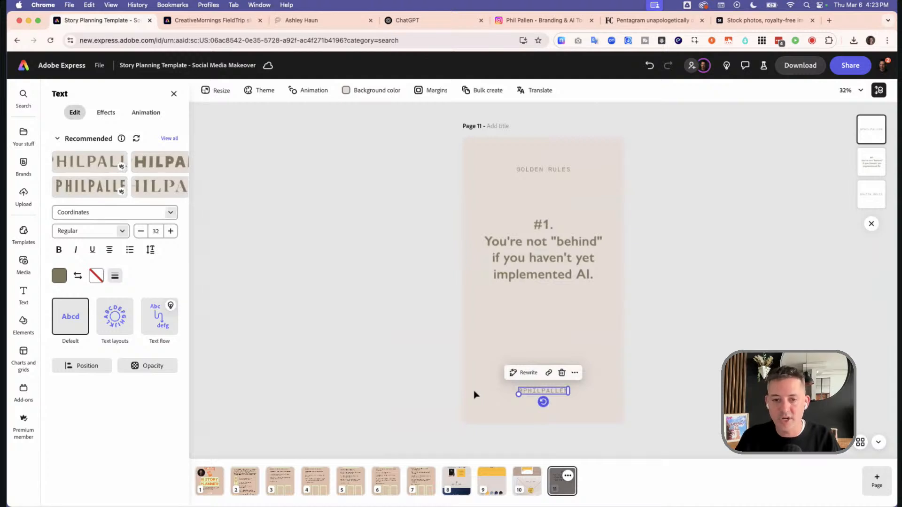
{"action": "key", "text": "Delete"}
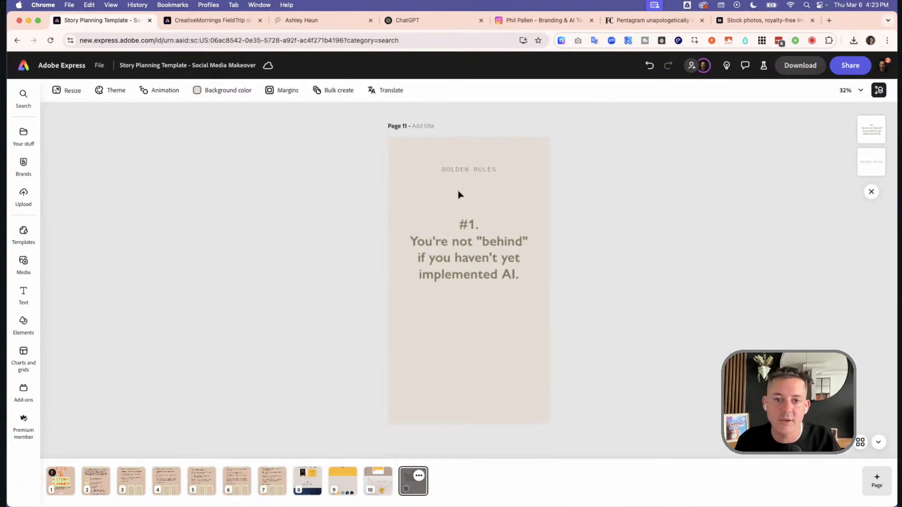
{"action": "left_click", "coordinate": [469, 172]}
{"action": "left_click_drag", "start_coordinate": [544, 174], "coordinate": [549, 183]}
{"action": "left_click", "coordinate": [408, 263]}
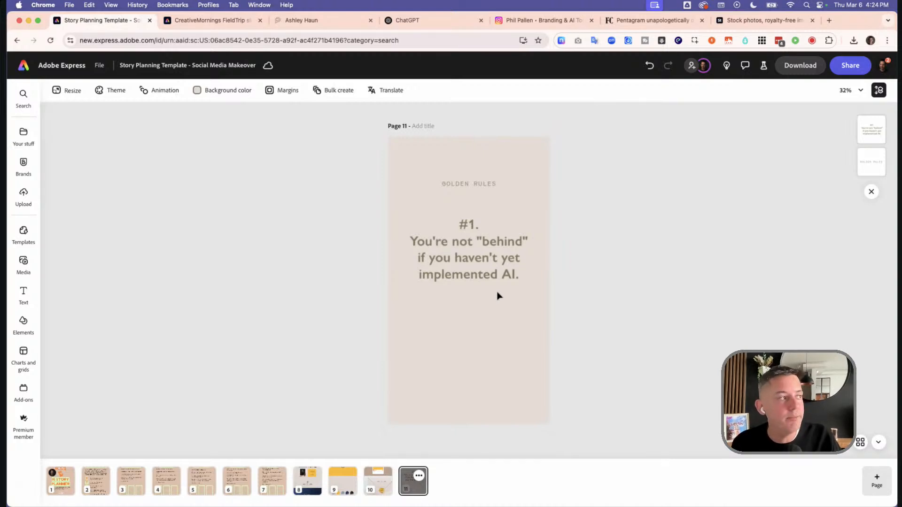
Download only the selected page 11 as a PNG image
{"action": "left_click", "coordinate": [799, 67]}
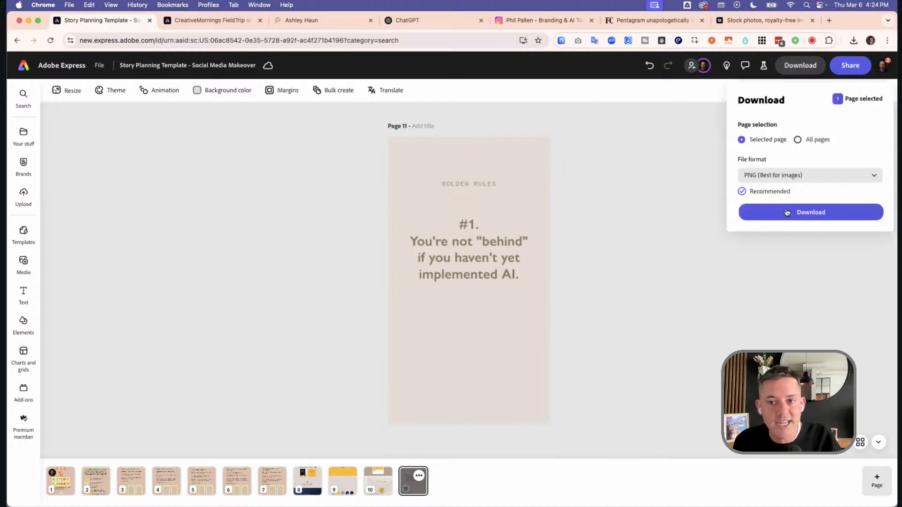
{"action": "left_click", "coordinate": [785, 217]}
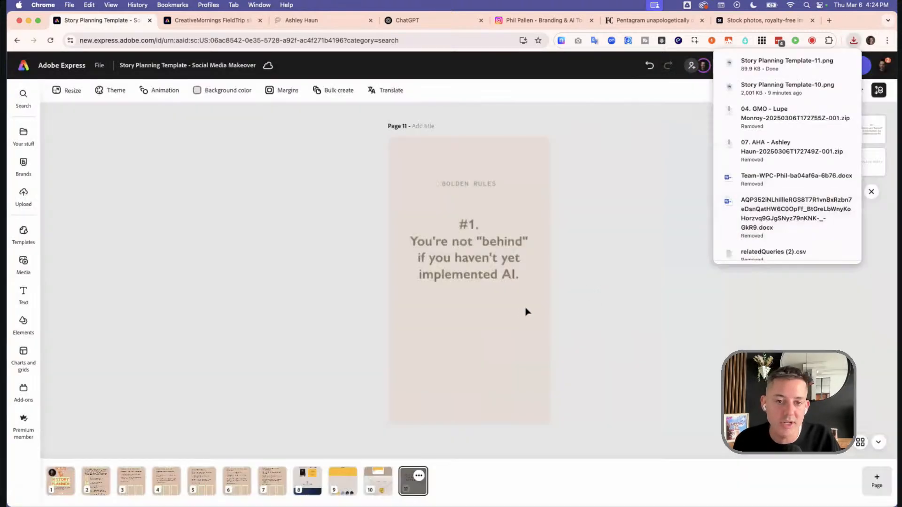
{"action": "left_click", "coordinate": [596, 303]}
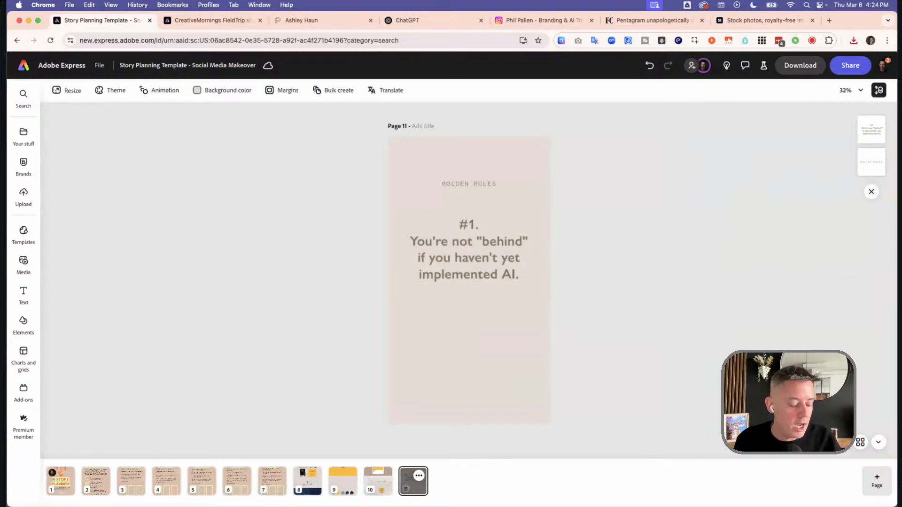
Switch to Finder, show AirDrop, and place a second window with the Downloads folder beside it
{"action": "key", "text": "super+Tab"}
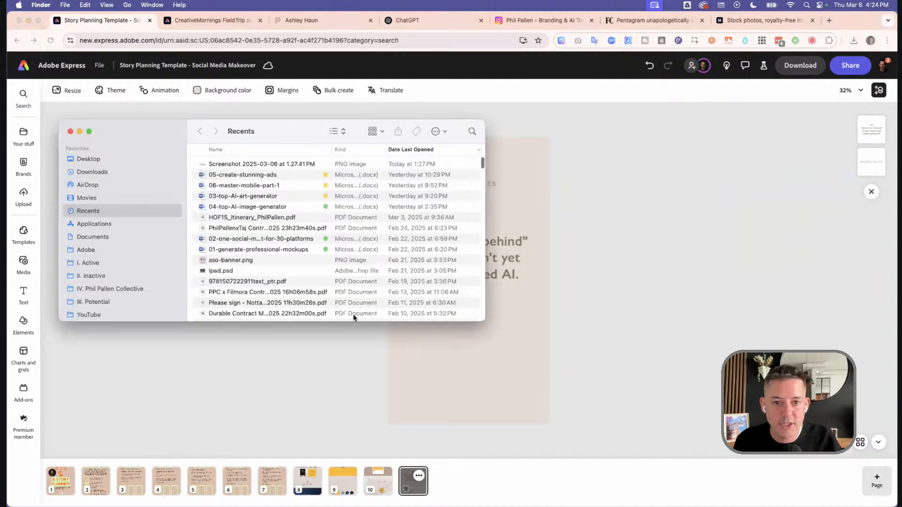
{"action": "left_click", "coordinate": [101, 186]}
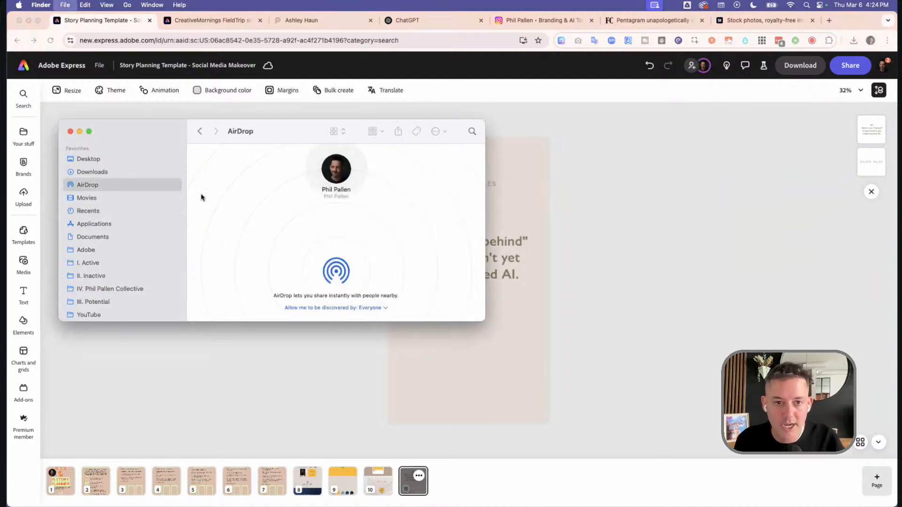
{"action": "key", "text": "super+n"}
{"action": "left_click", "coordinate": [142, 196]}
{"action": "left_click", "coordinate": [141, 185]}
{"action": "left_click_drag", "start_coordinate": [164, 157], "coordinate": [402, 192]}
Preview Story Planning Template-11.png from Downloads and send it by AirDrop to the nearby device
{"action": "left_click", "coordinate": [466, 258]}
{"action": "key", "text": "space"}
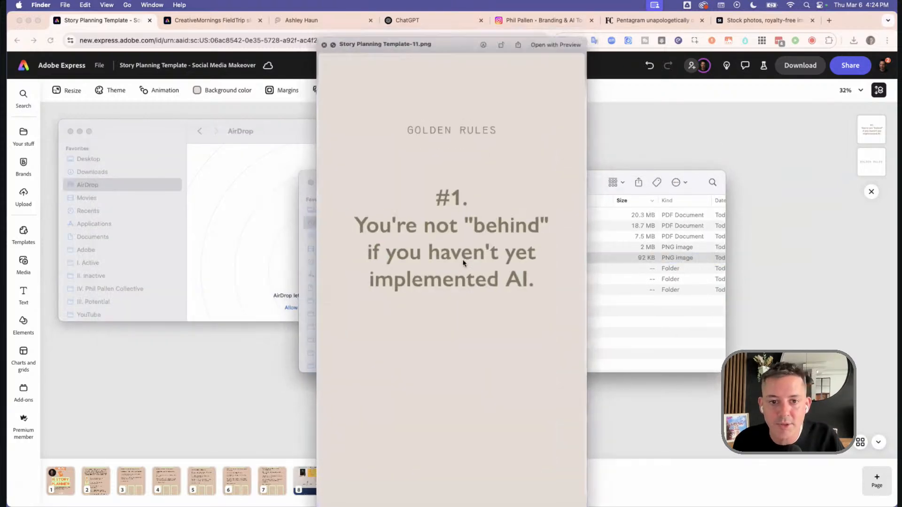
{"action": "key", "text": "space"}
{"action": "left_click_drag", "start_coordinate": [467, 258], "coordinate": [337, 171]}
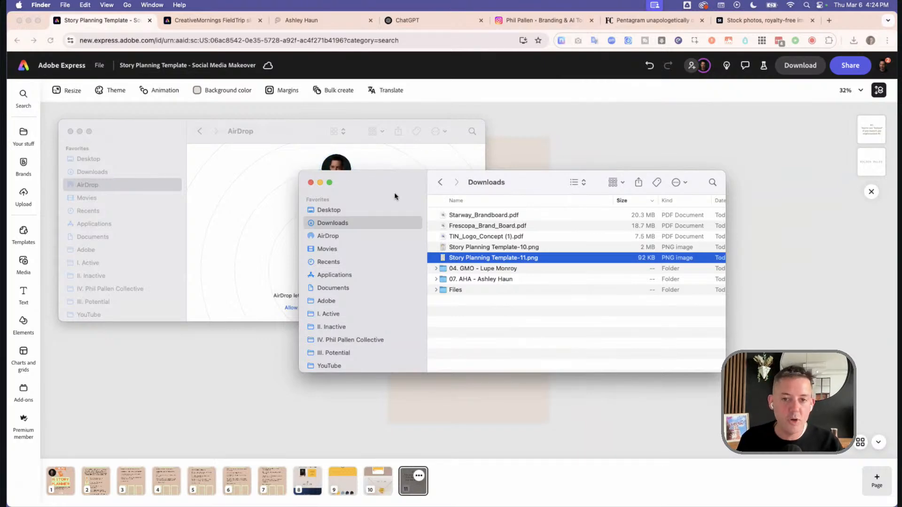
Switch to the mirrored phone and add an emoji slider sticker with the robot emoji and no question to the GOLDEN RULES story
{"action": "key", "text": "ctrl+Right"}
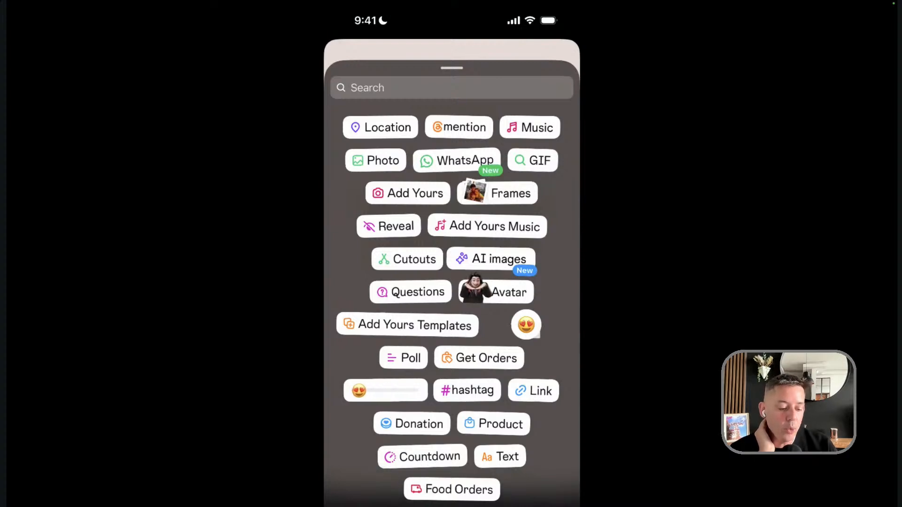
{"action": "scroll", "coordinate": [451, 282], "scroll_direction": "down", "scroll_amount": 3}
{"action": "scroll", "coordinate": [451, 282], "scroll_direction": "up", "scroll_amount": 3}
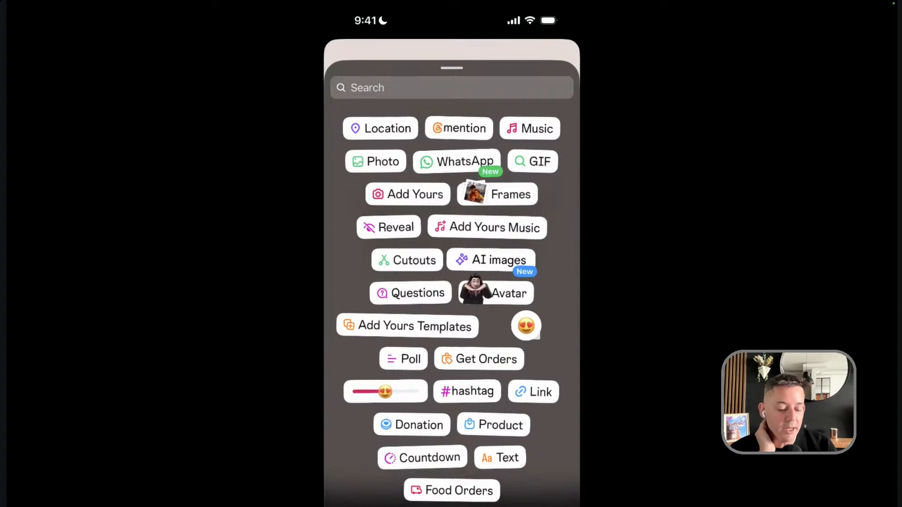
{"action": "left_click", "coordinate": [412, 293]}
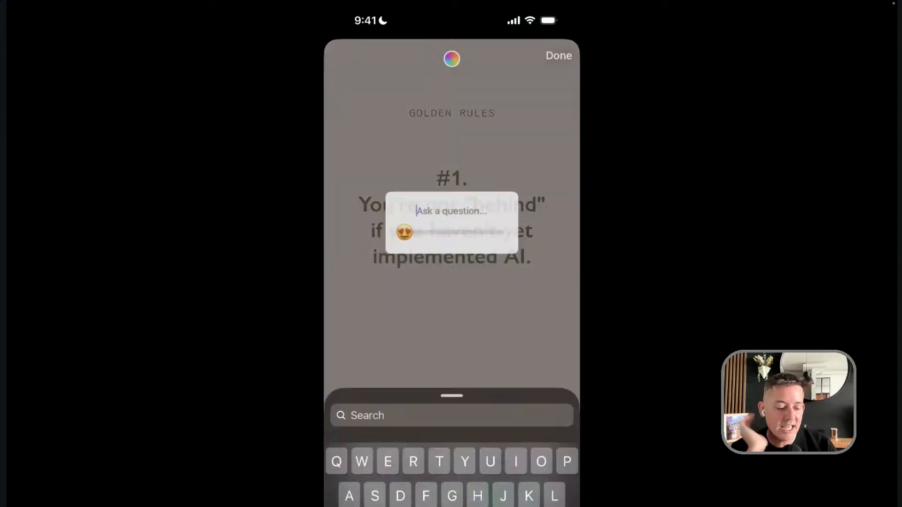
{"action": "scroll", "coordinate": [452, 353], "scroll_direction": "right", "scroll_amount": 5}
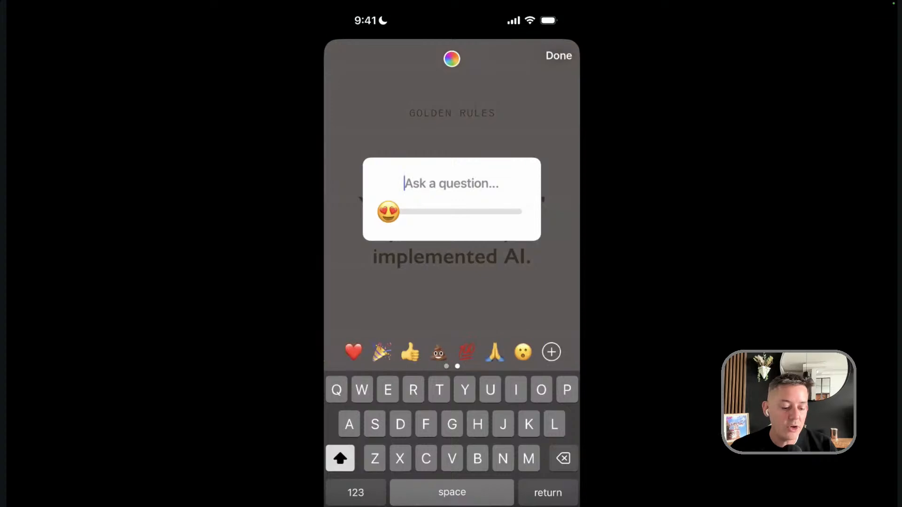
{"action": "left_click", "coordinate": [551, 352]}
{"action": "scroll", "coordinate": [451, 367], "scroll_direction": "down", "scroll_amount": 15}
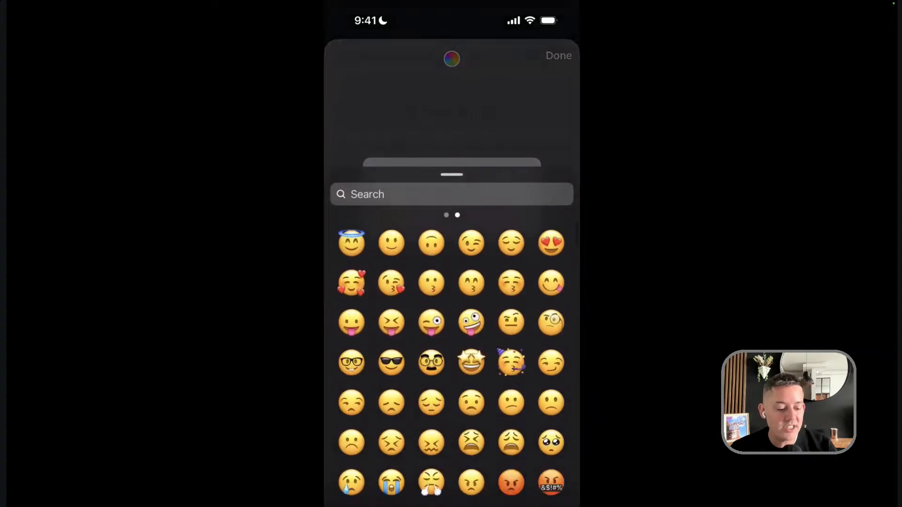
{"action": "scroll", "coordinate": [451, 362], "scroll_direction": "down", "scroll_amount": 3}
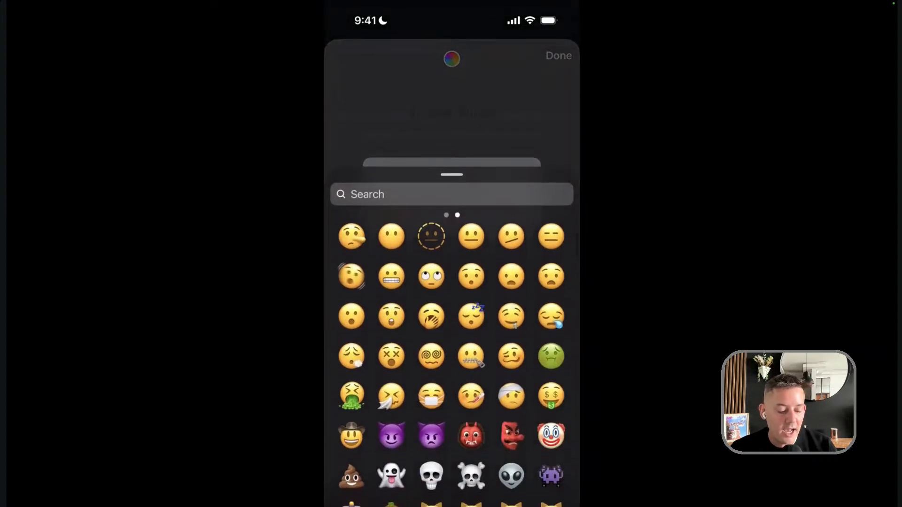
{"action": "left_click", "coordinate": [366, 194]}
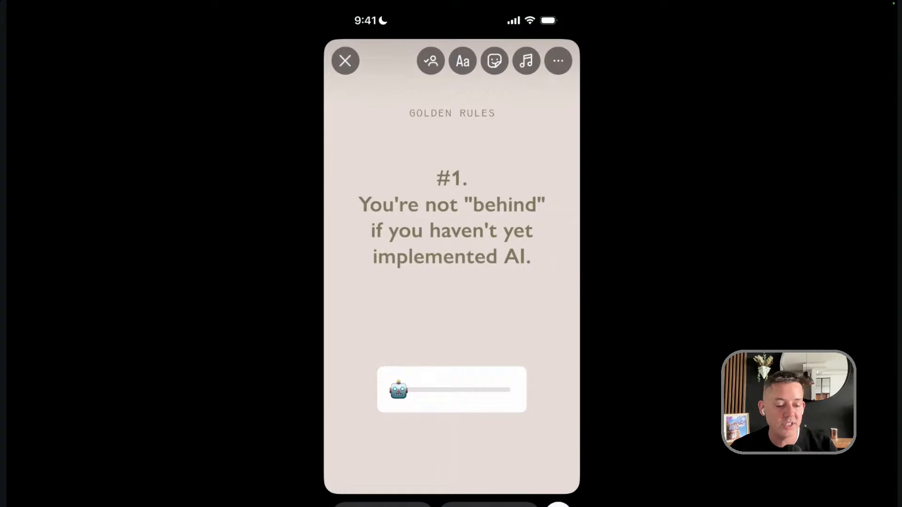
Reposition the robot emoji slider in the empty area below the golden rule text
{"action": "left_click_drag", "start_coordinate": [451, 390], "coordinate": [451, 386]}
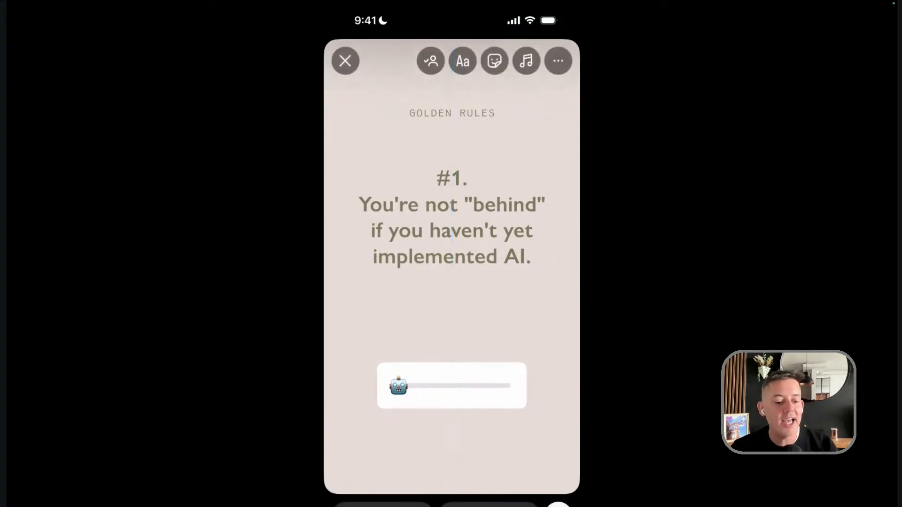
{"action": "left_click_drag", "start_coordinate": [451, 386], "coordinate": [451, 383]}
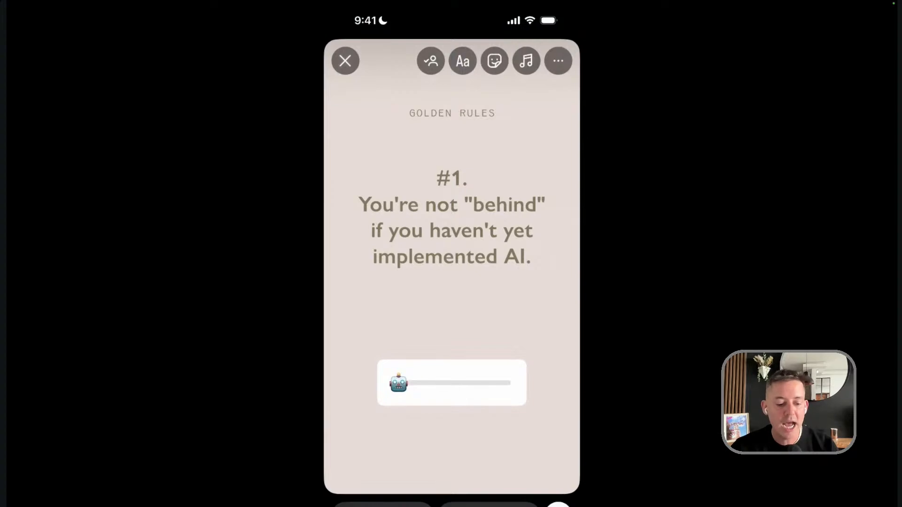
{"action": "left_click_drag", "start_coordinate": [451, 383], "coordinate": [451, 404]}
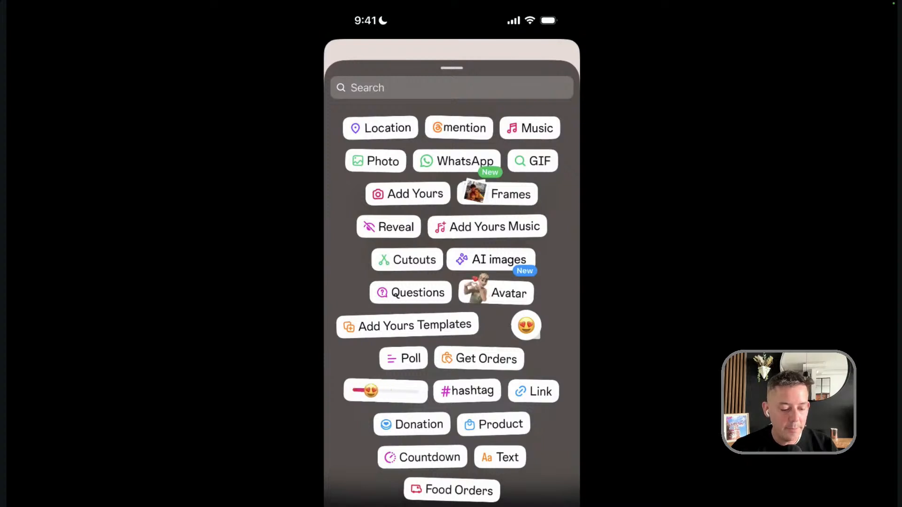
Try a heart-eyes reaction sticker on the story and remove it
{"action": "left_click", "coordinate": [526, 325]}
{"action": "left_click", "coordinate": [559, 55]}
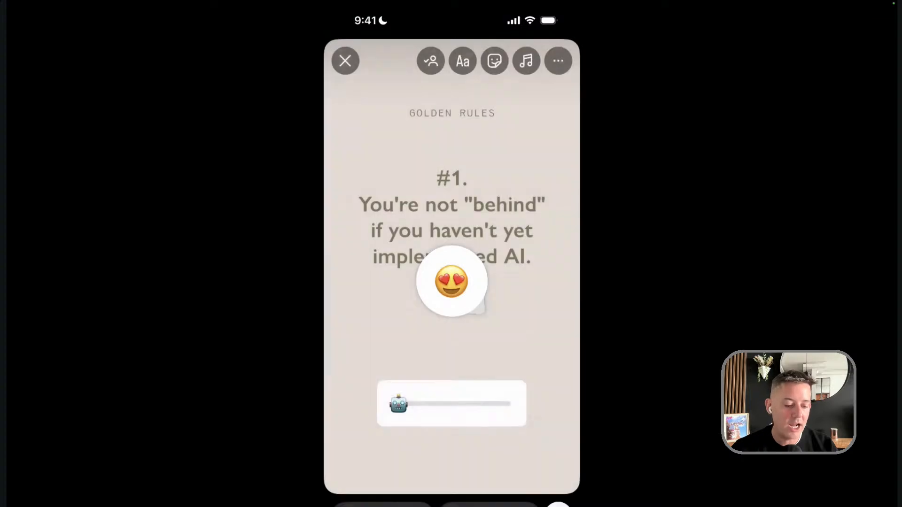
{"action": "left_click_drag", "start_coordinate": [451, 281], "coordinate": [452, 468]}
{"action": "left_click", "coordinate": [382, 154]}
{"action": "left_click", "coordinate": [559, 55]}
Add a poll sticker without a question and make the up-arrow emoji its first option
{"action": "left_click", "coordinate": [493, 61]}
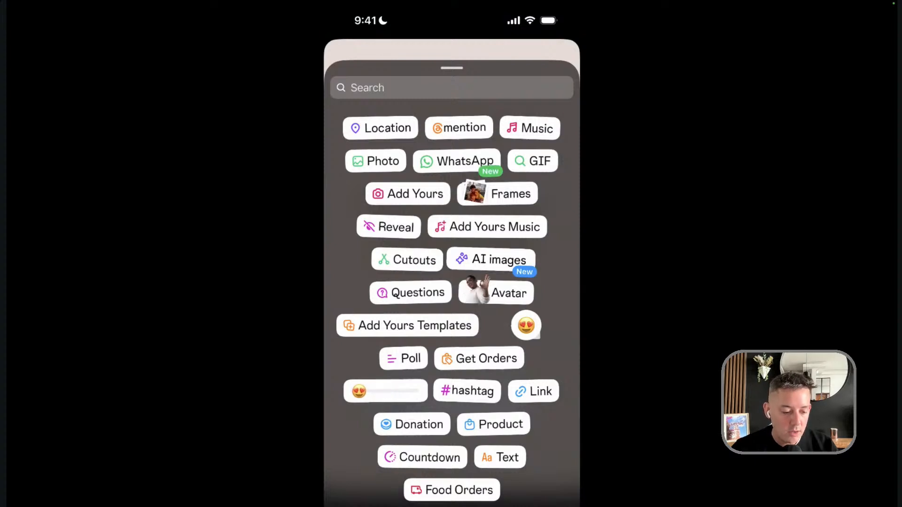
{"action": "scroll", "coordinate": [452, 309], "scroll_direction": "down", "scroll_amount": 2}
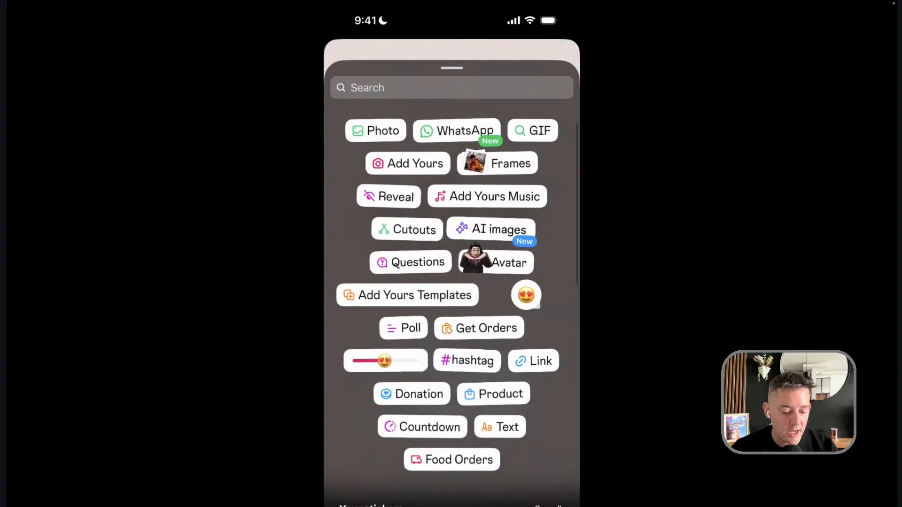
{"action": "scroll", "coordinate": [452, 309], "scroll_direction": "up", "scroll_amount": 3}
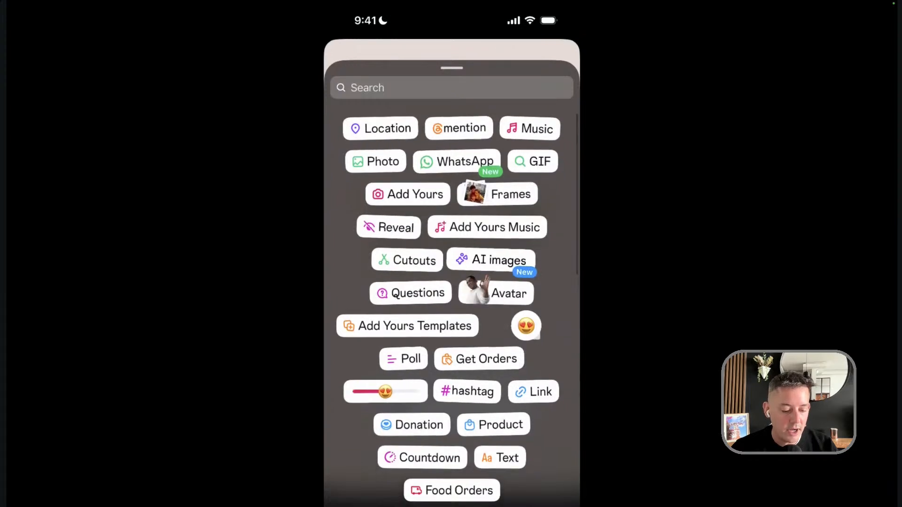
{"action": "left_click", "coordinate": [403, 359]}
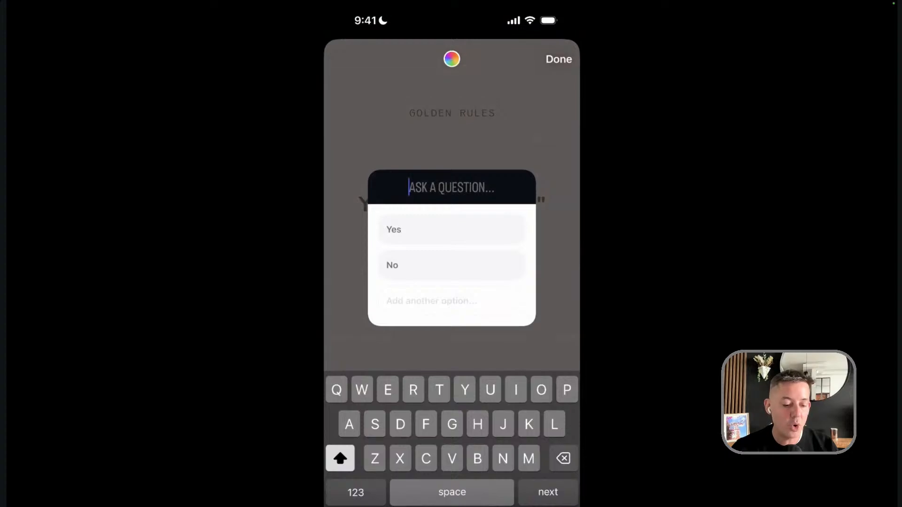
{"action": "left_click", "coordinate": [390, 229]}
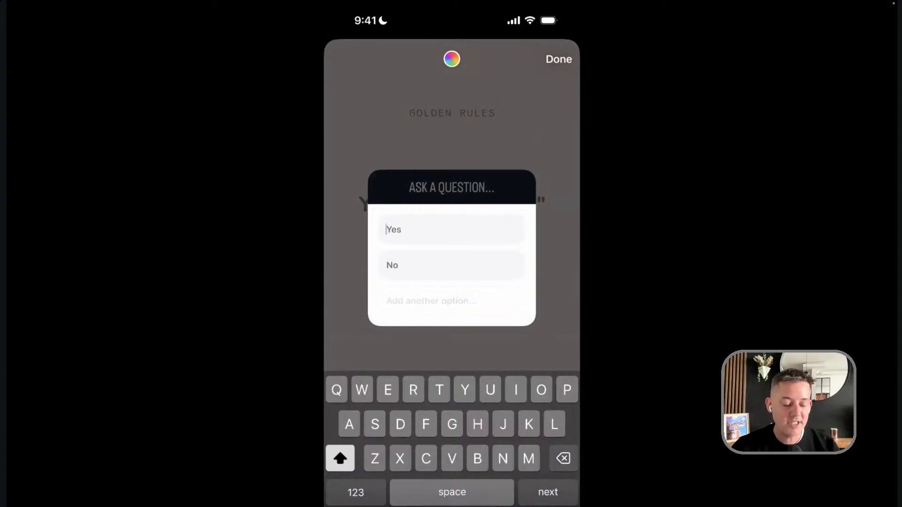
{"action": "left_click", "coordinate": [376, 330]}
{"action": "type", "text": "a"}
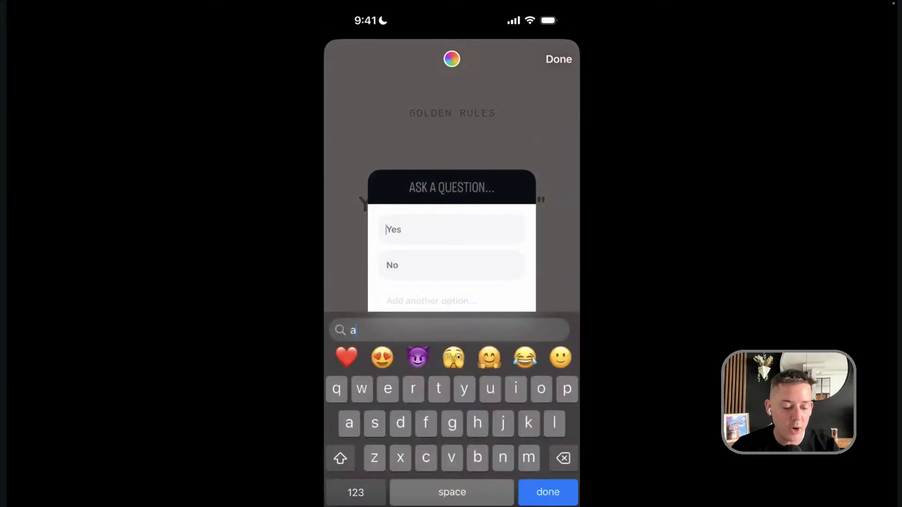
{"action": "type", "text": "rrow"}
{"action": "left_click", "coordinate": [451, 356]}
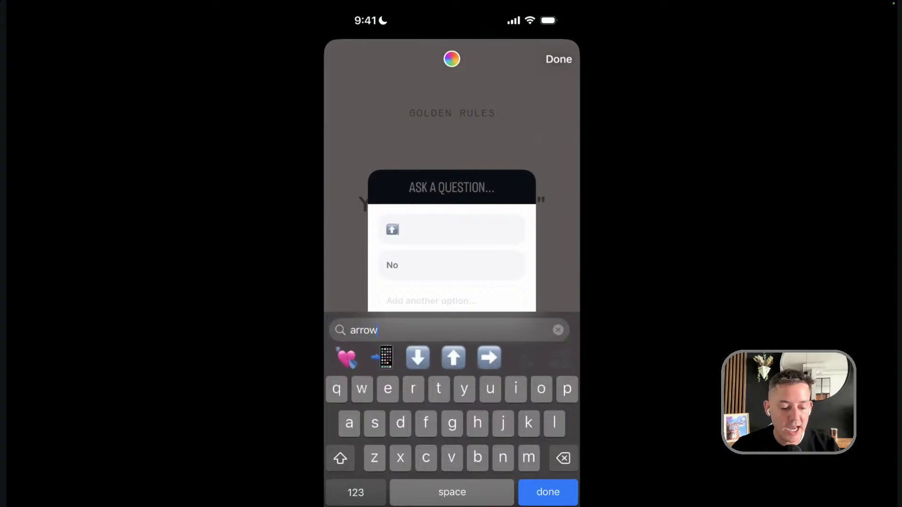
Make the down-arrow emoji the poll's second option, and remove the robot emoji slider from the story
{"action": "left_click", "coordinate": [390, 265]}
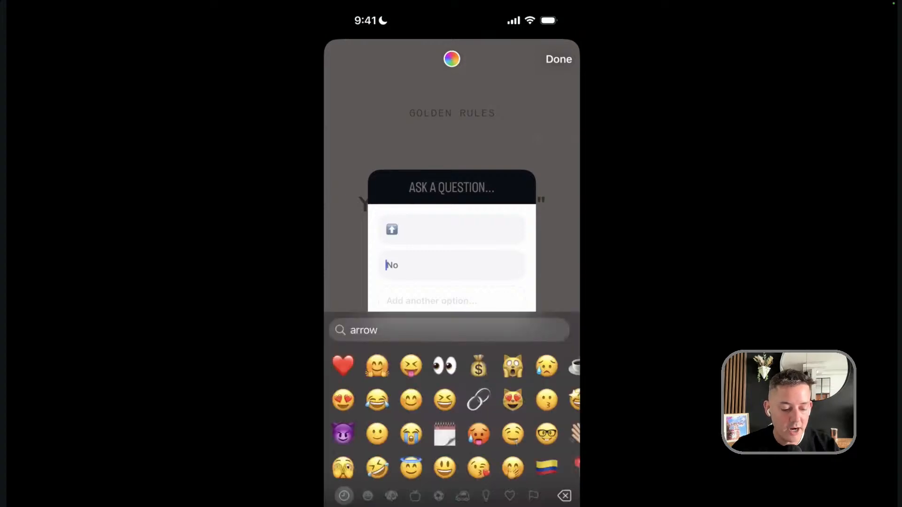
{"action": "left_click", "coordinate": [376, 329]}
{"action": "left_click", "coordinate": [418, 358]}
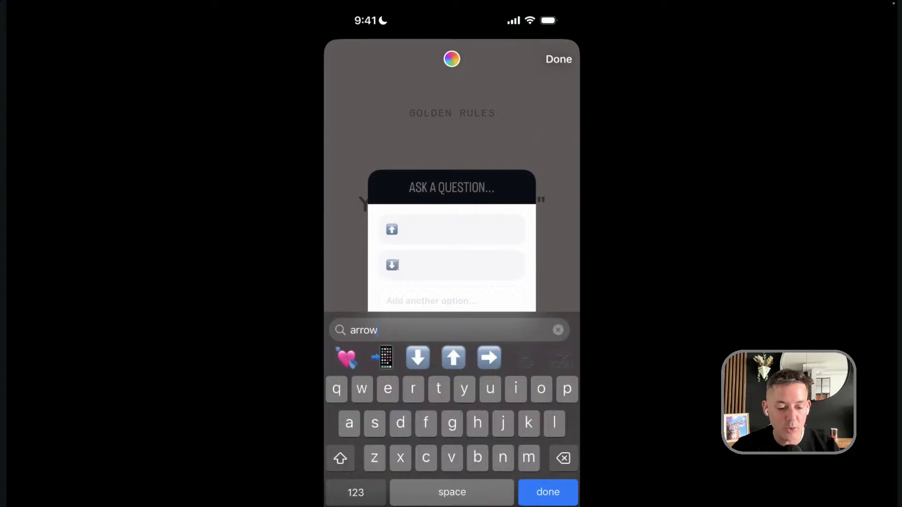
{"action": "left_click", "coordinate": [559, 59]}
{"action": "left_click_drag", "start_coordinate": [460, 293], "coordinate": [451, 267]}
{"action": "left_click_drag", "start_coordinate": [451, 403], "coordinate": [447, 467]}
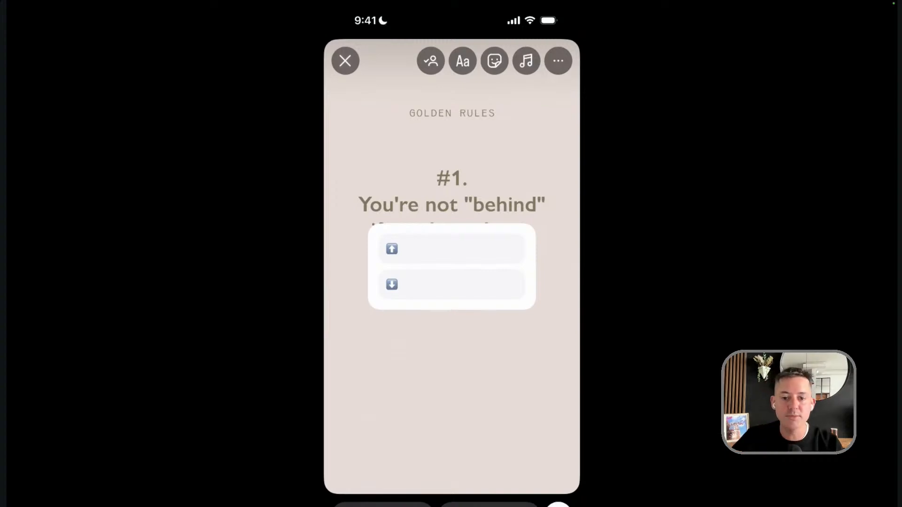
Return to the story planning template in Chrome, bringing page 11 in front of the Finder windows
{"action": "mouse_move", "coordinate": [391, 190]}
{"action": "key", "text": "ctrl+Left"}
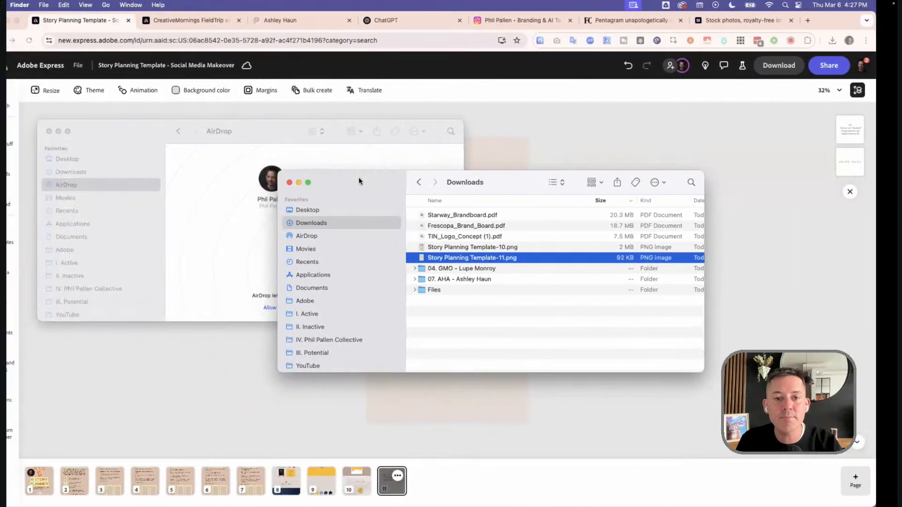
{"action": "left_click", "coordinate": [522, 137]}
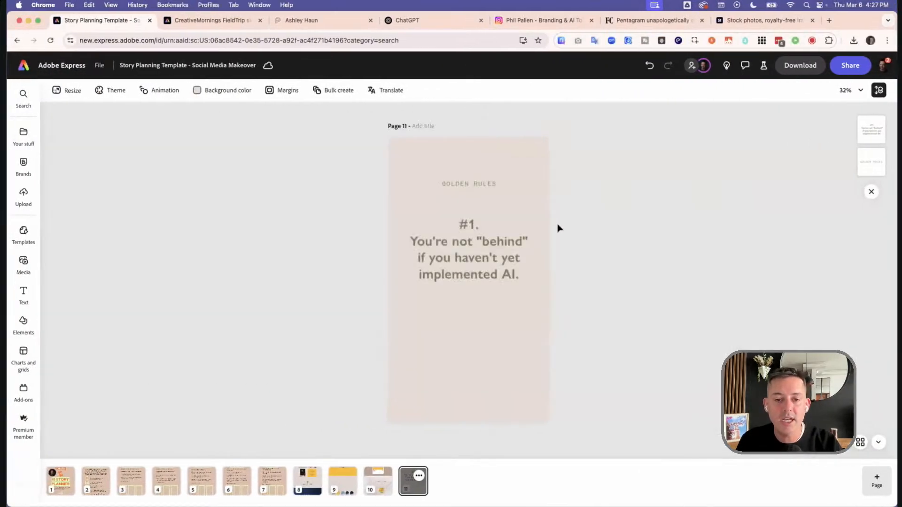
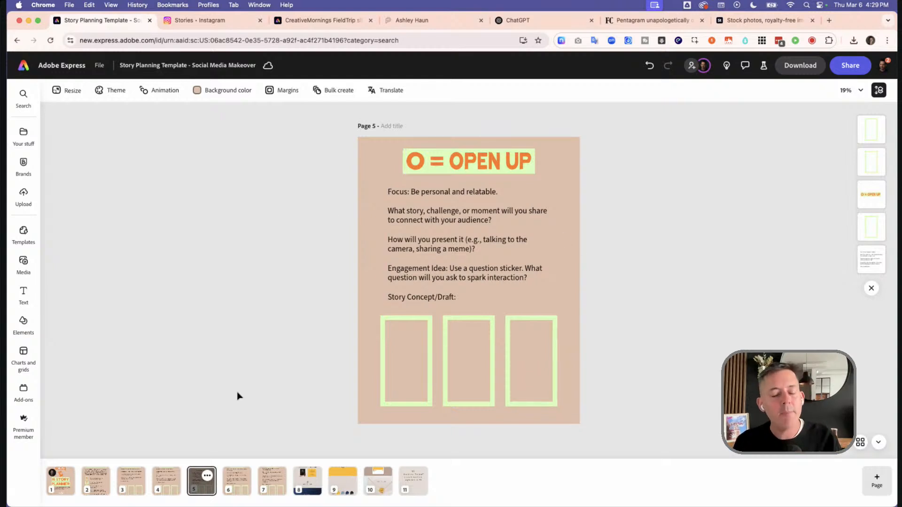
Review planner pages 1 to 5: the cover, the STORY METHOD overview, and the Showcase, Teach and Open Up worksheets
{"action": "left_click", "coordinate": [60, 481]}
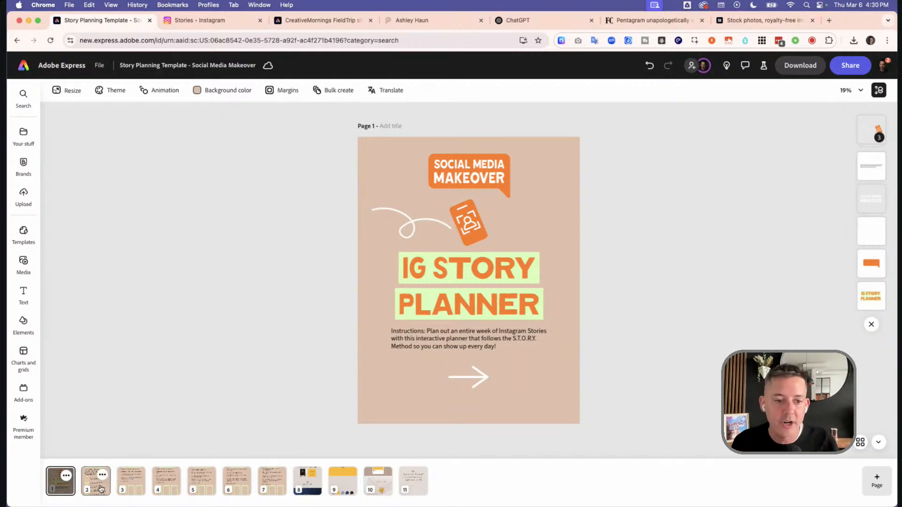
{"action": "left_click", "coordinate": [96, 482]}
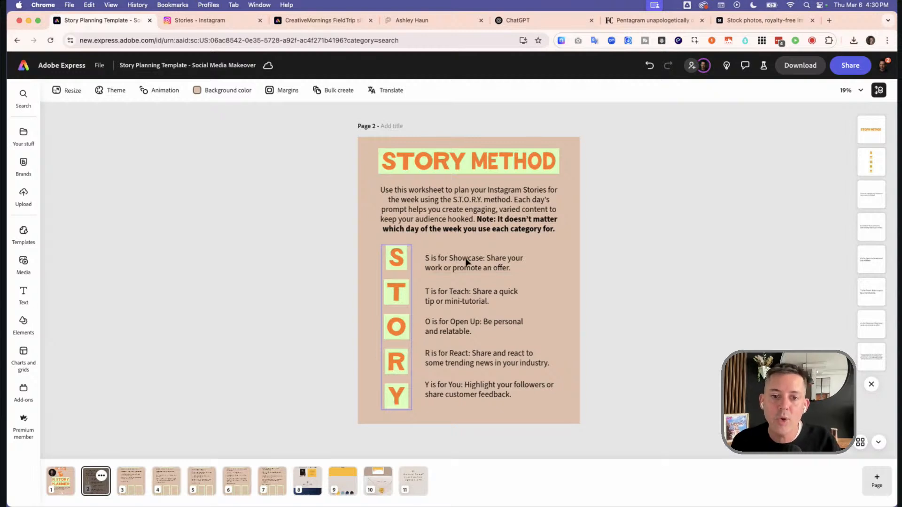
{"action": "left_click", "coordinate": [130, 484]}
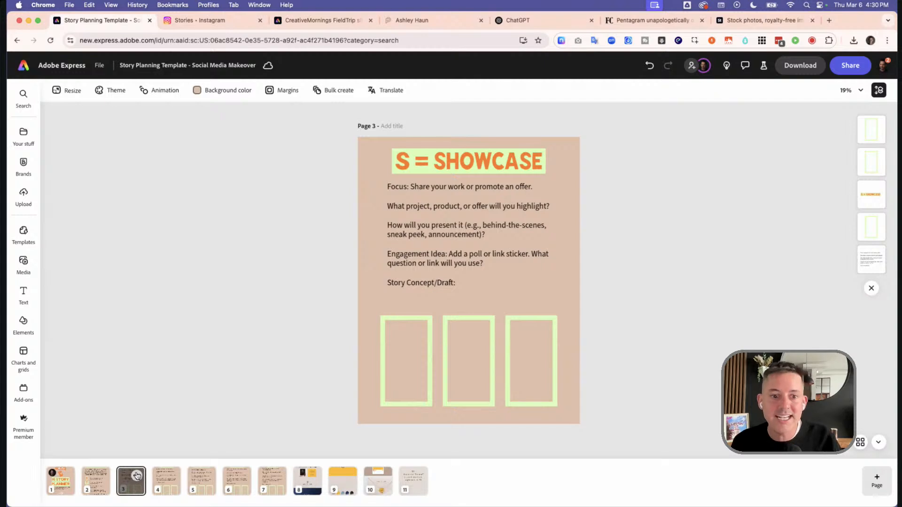
{"action": "left_click", "coordinate": [167, 482]}
{"action": "left_click", "coordinate": [131, 481]}
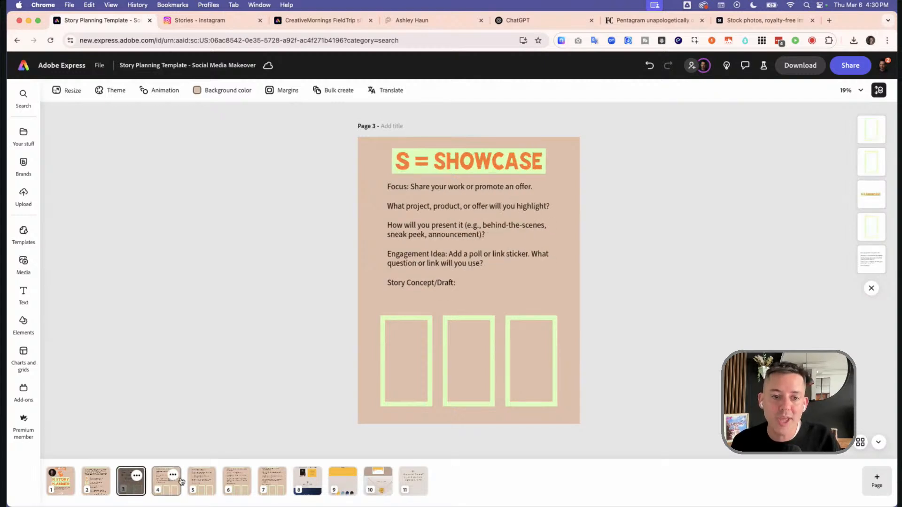
{"action": "left_click", "coordinate": [180, 481]}
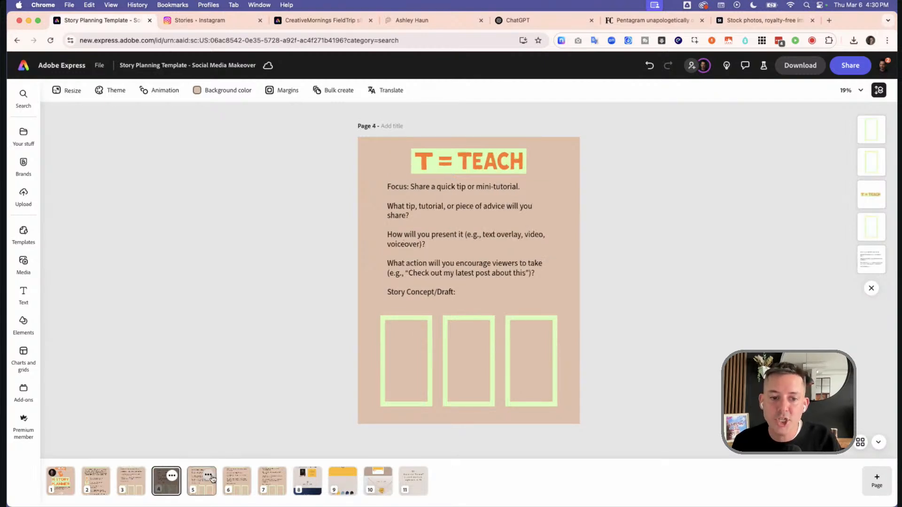
{"action": "left_click", "coordinate": [211, 481]}
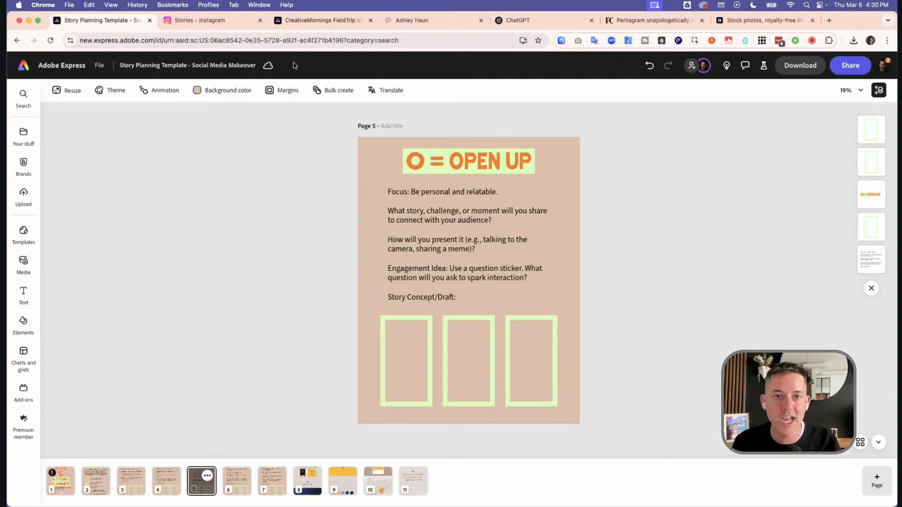
Switch to the Instagram stories page and go through the Cappadocia balloon highlight, examining its text, emoji slider and poll sticker
{"action": "left_click", "coordinate": [228, 25]}
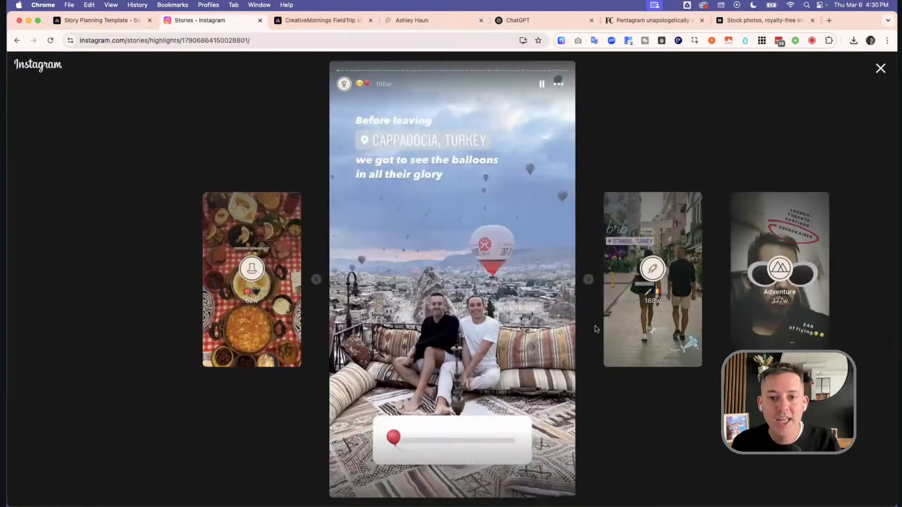
{"action": "left_click", "coordinate": [588, 280]}
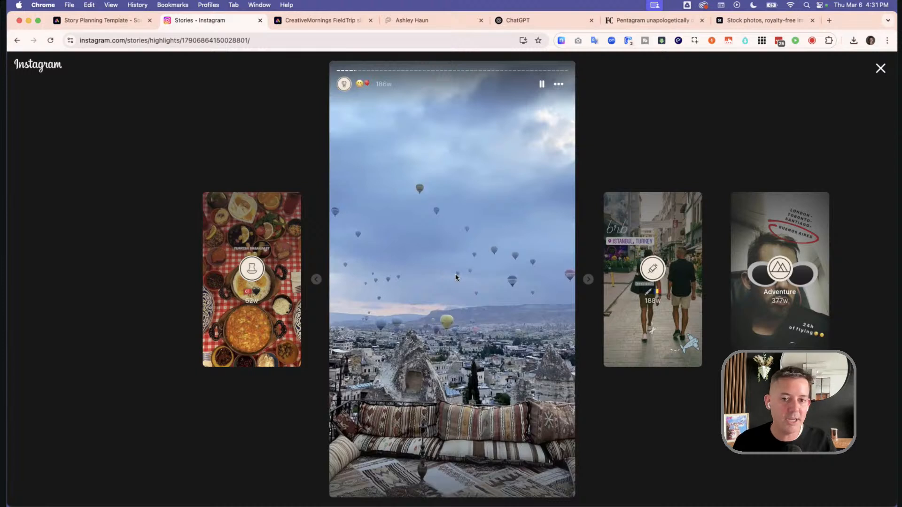
{"action": "left_click", "coordinate": [588, 279]}
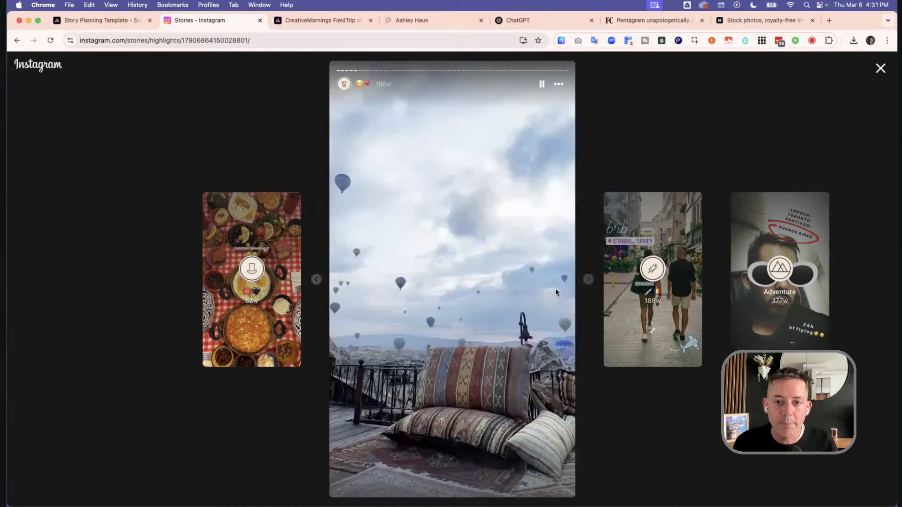
{"action": "left_click", "coordinate": [588, 279]}
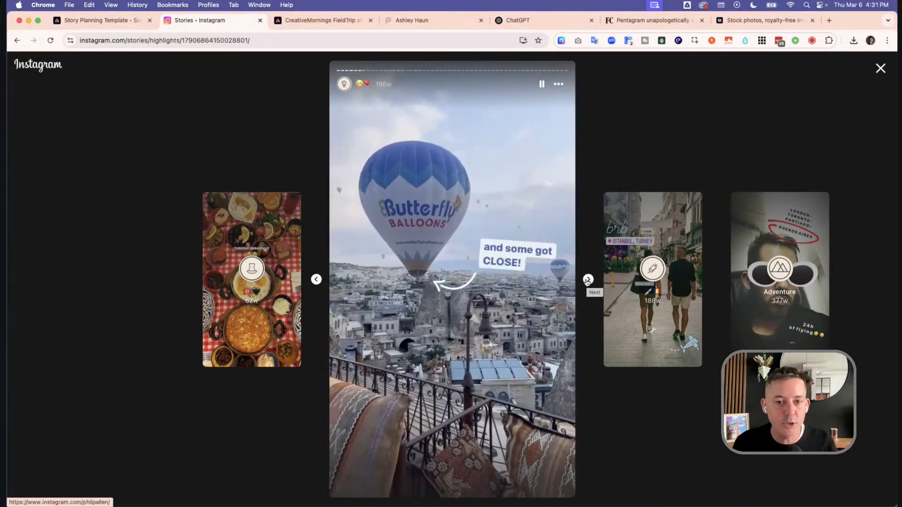
{"action": "left_click", "coordinate": [588, 280]}
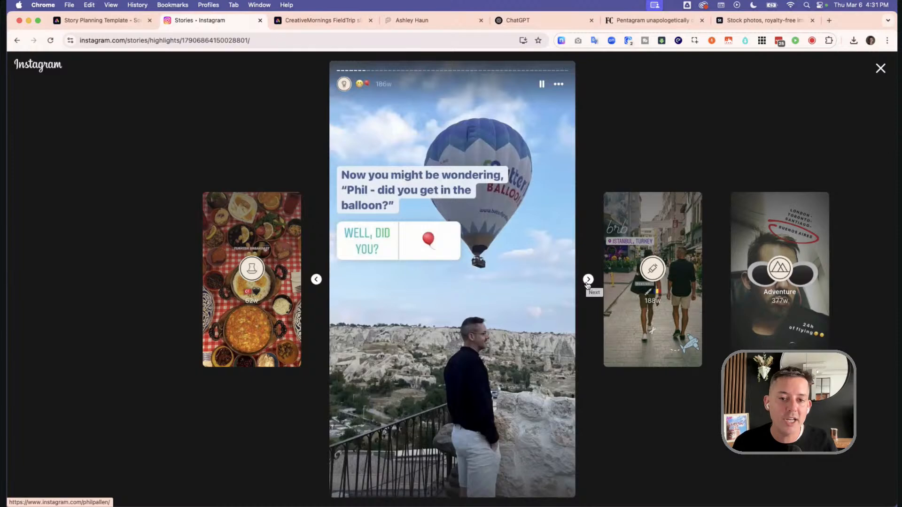
Continue through the balloon highlight from the "did you get in the balloon?" poll, examining the fear-of-heights, basket and thought-bubble frames up to "24 feet from the ground"
{"action": "left_click", "coordinate": [588, 279]}
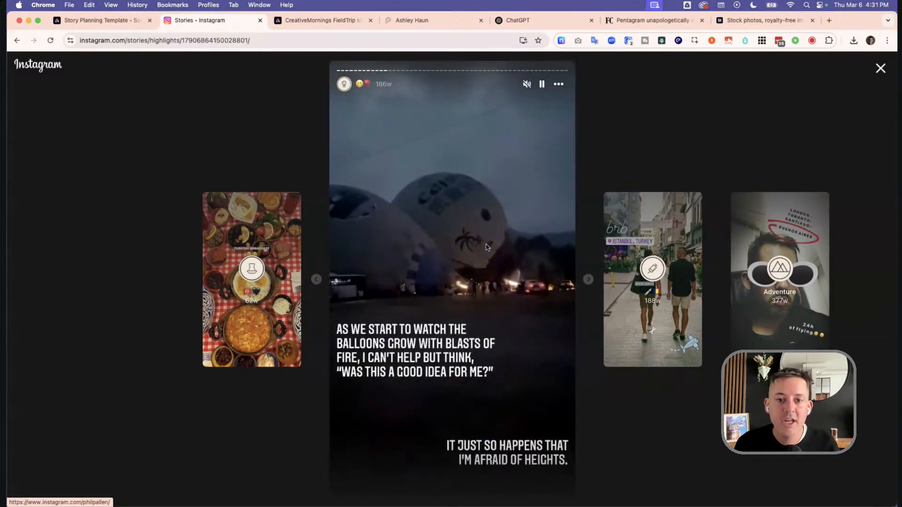
{"action": "left_click", "coordinate": [587, 280]}
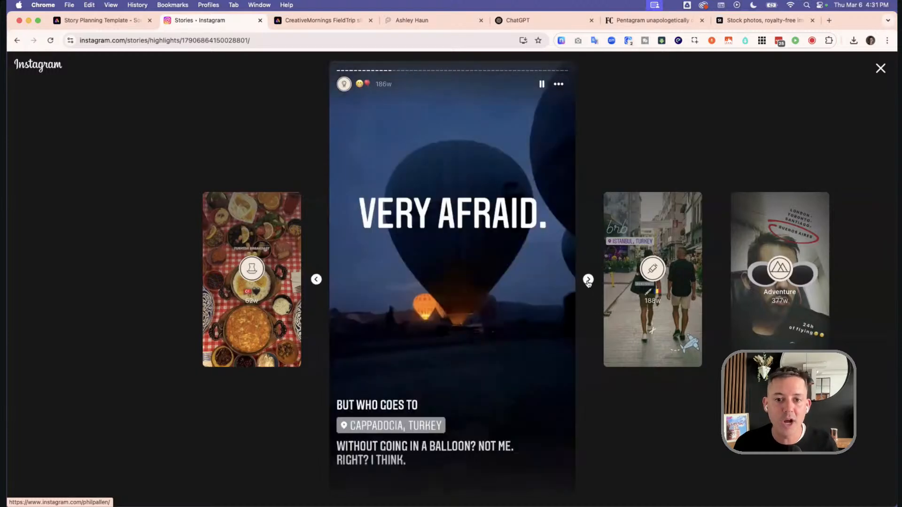
{"action": "left_click", "coordinate": [588, 279]}
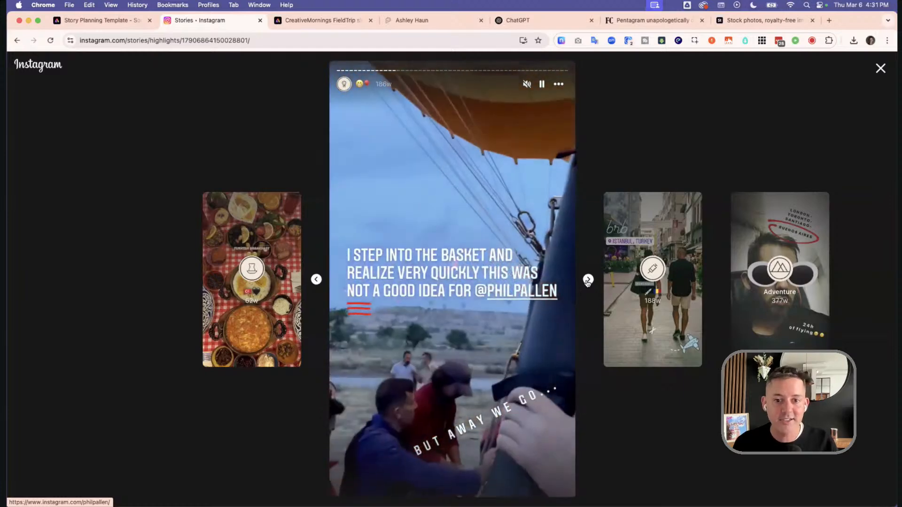
{"action": "left_click", "coordinate": [588, 280]}
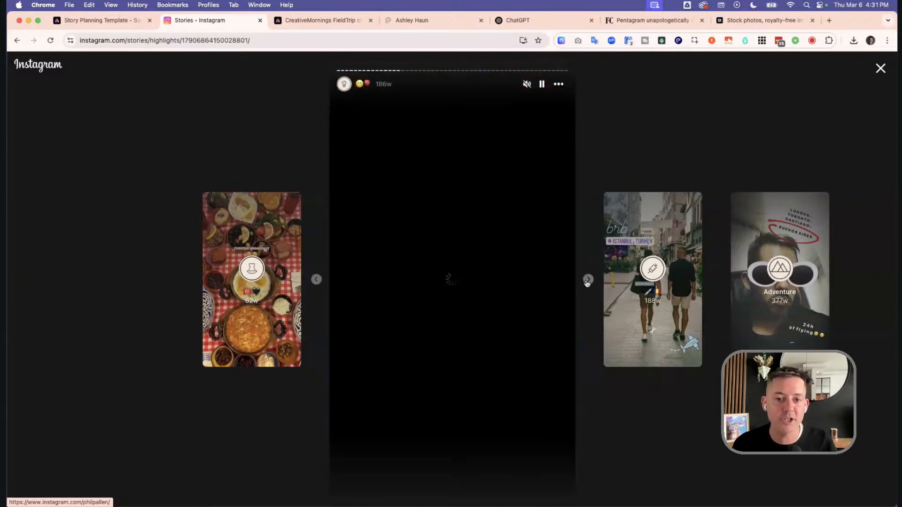
{"action": "left_click", "coordinate": [588, 280]}
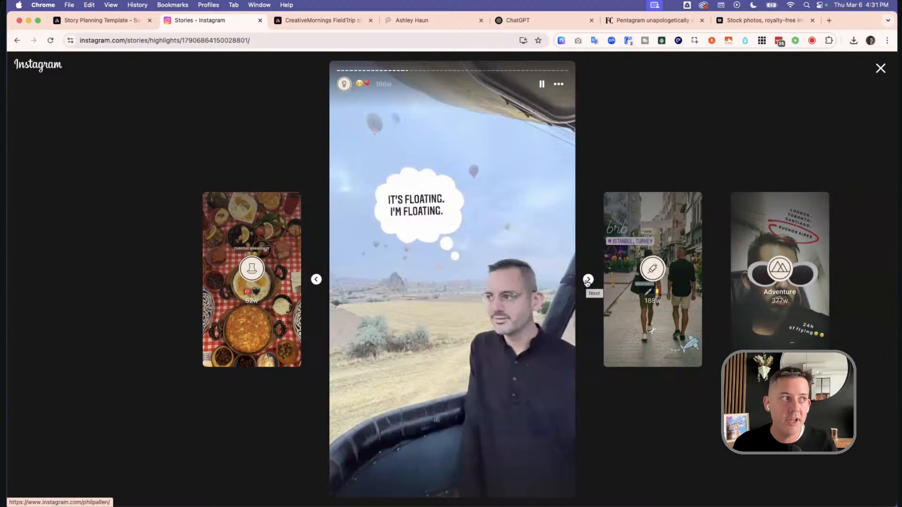
{"action": "left_click", "coordinate": [588, 279]}
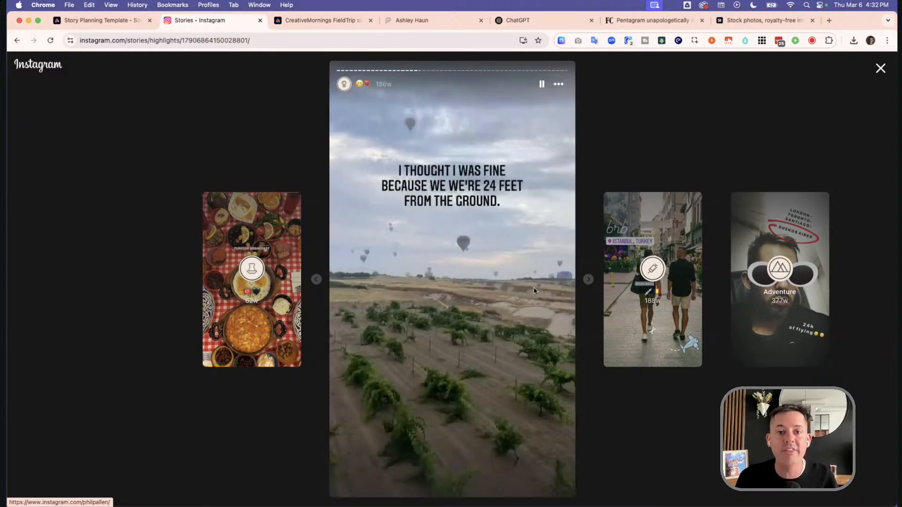
Examine the highlight's "Was I fine?" quiz, laughing-emoji slider and glasses frames, revisiting the slider, and continue past the reshared video to the credited aerial footage
{"action": "left_click", "coordinate": [588, 280]}
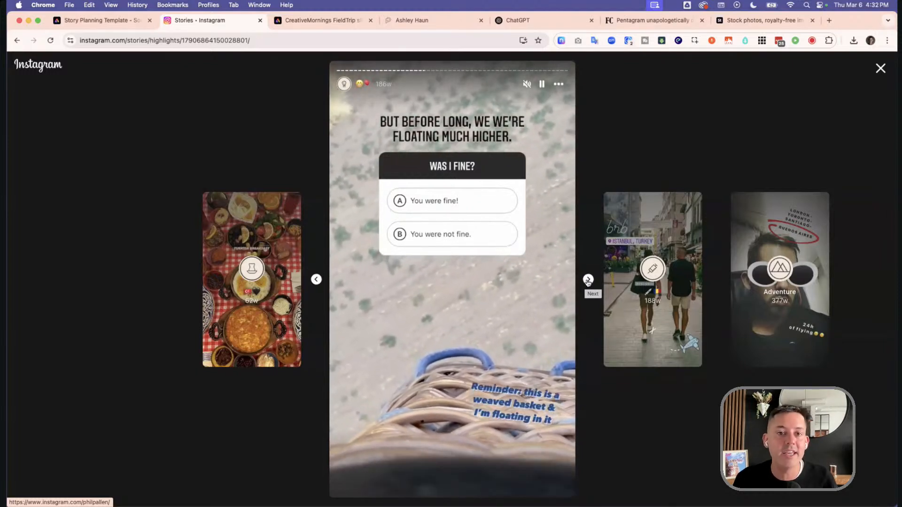
{"action": "left_click", "coordinate": [588, 280]}
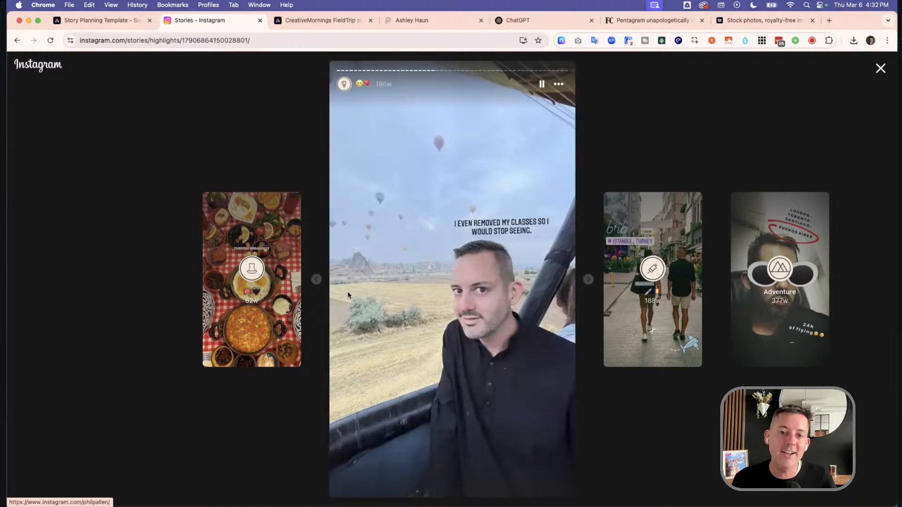
{"action": "left_click", "coordinate": [316, 280]}
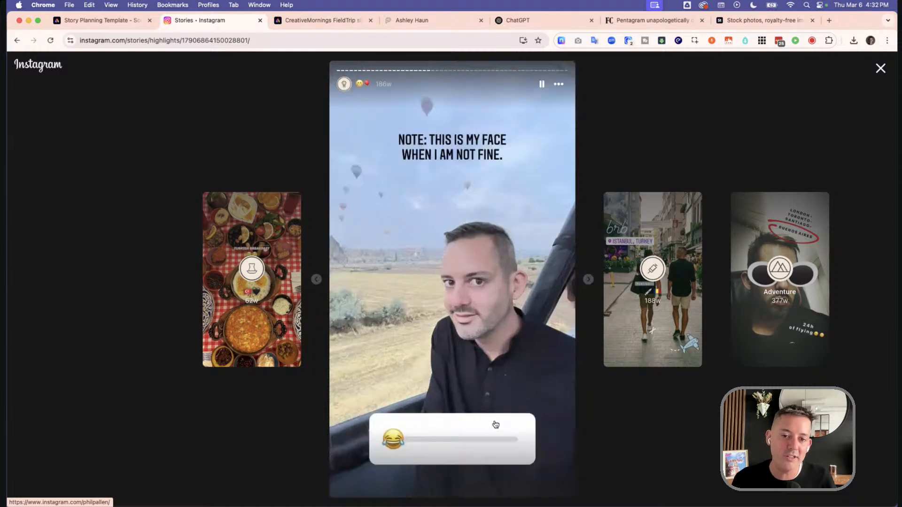
{"action": "left_click", "coordinate": [587, 280]}
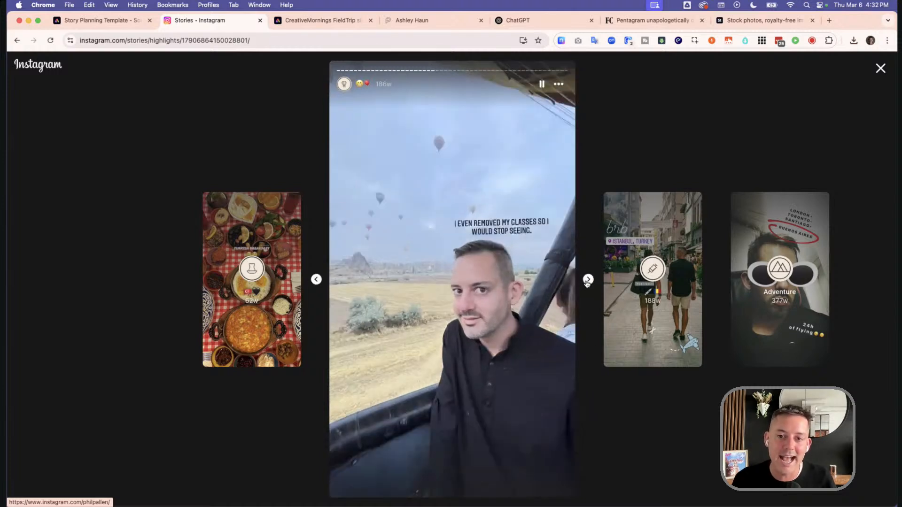
{"action": "left_click", "coordinate": [587, 280]}
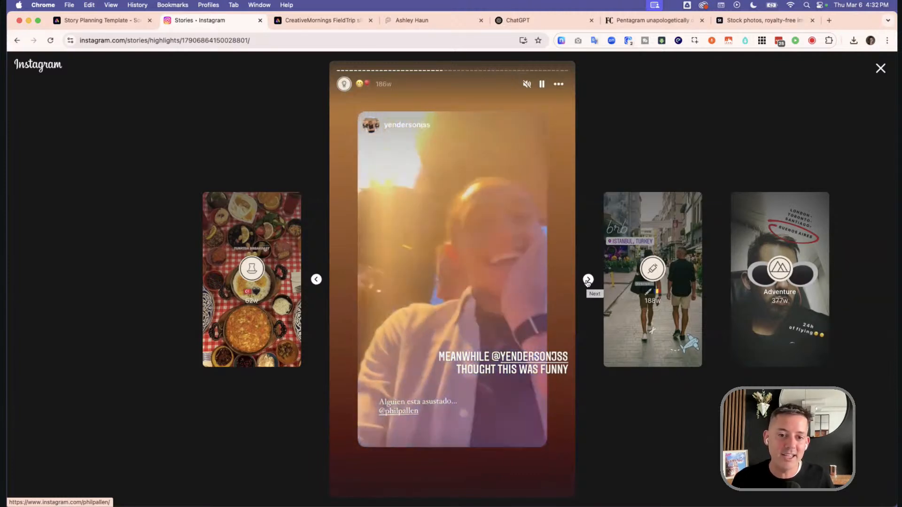
{"action": "left_click", "coordinate": [588, 281]}
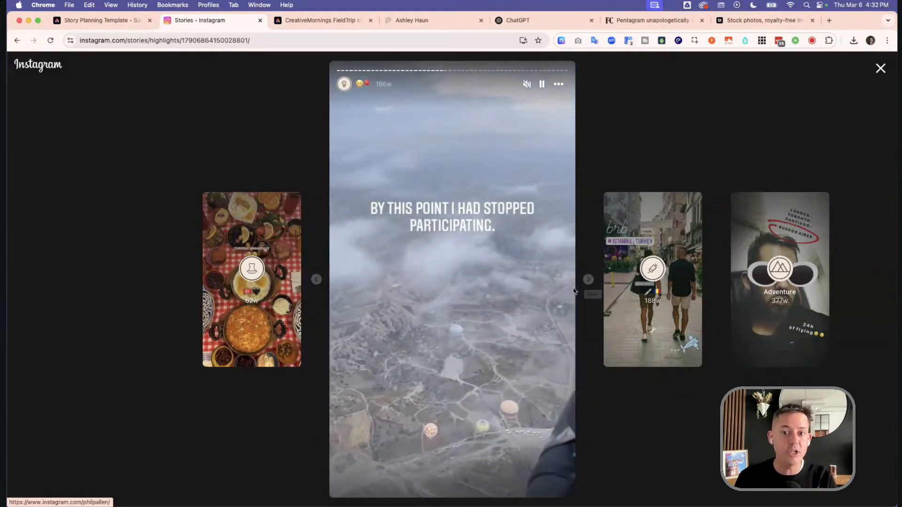
{"action": "left_click", "coordinate": [587, 280]}
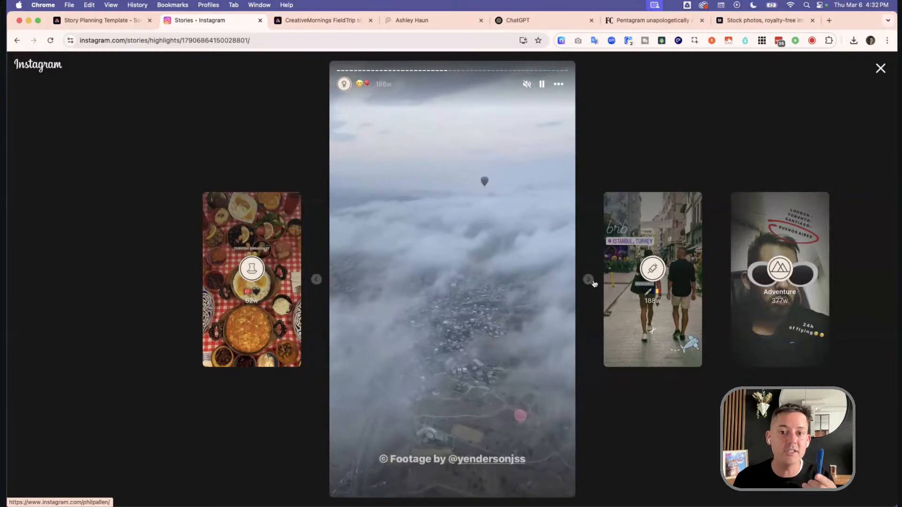
Advance through the next hot air balloon slides of the Instagram story highlight
{"action": "left_click", "coordinate": [589, 281]}
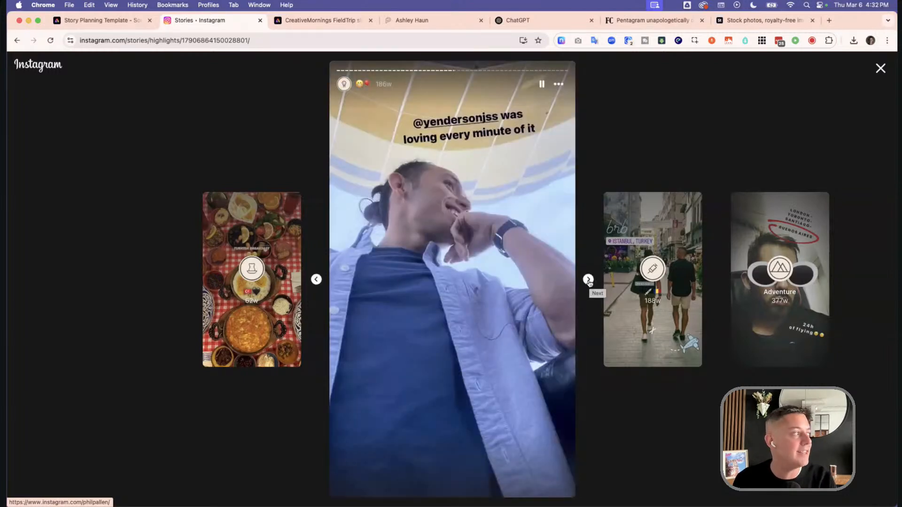
{"action": "left_click", "coordinate": [589, 280]}
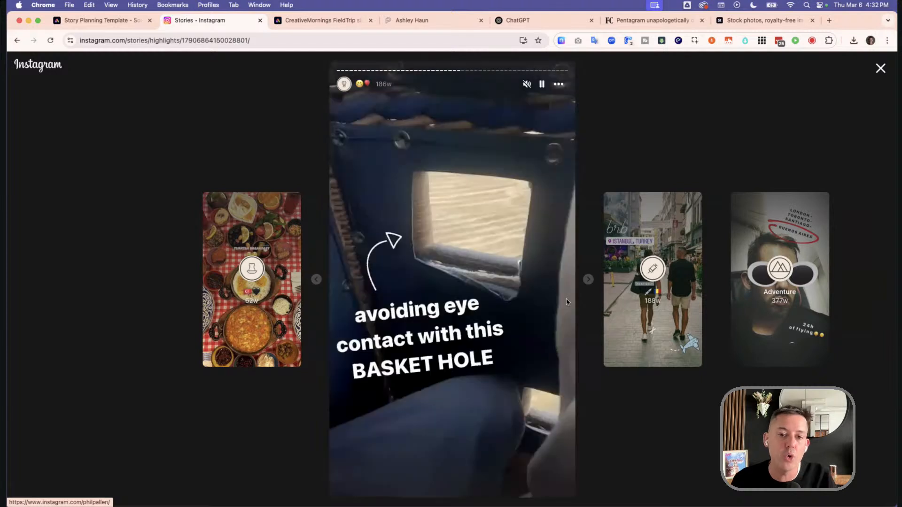
{"action": "left_click", "coordinate": [588, 281]}
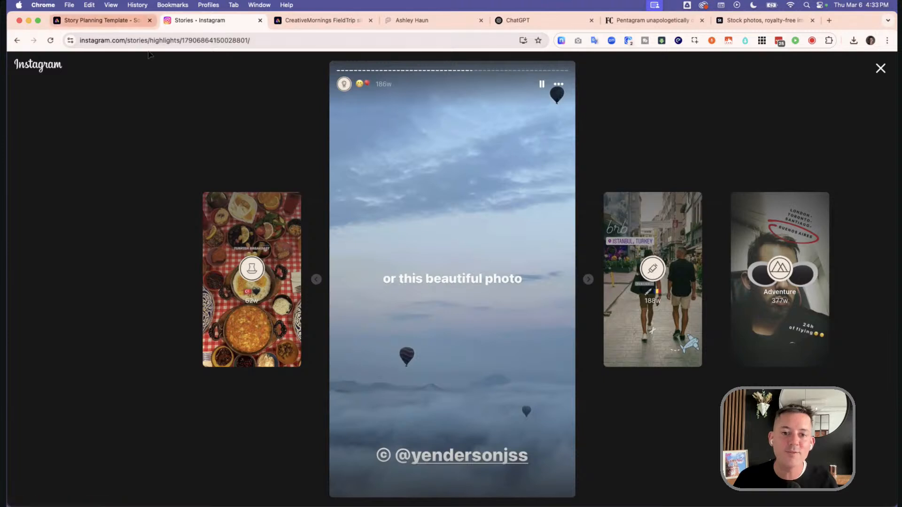
In the Adobe Express Story Planning Template, duplicate page 5's body text block and replace the copy's text with "Hot air ballooin"
{"action": "left_click", "coordinate": [114, 21]}
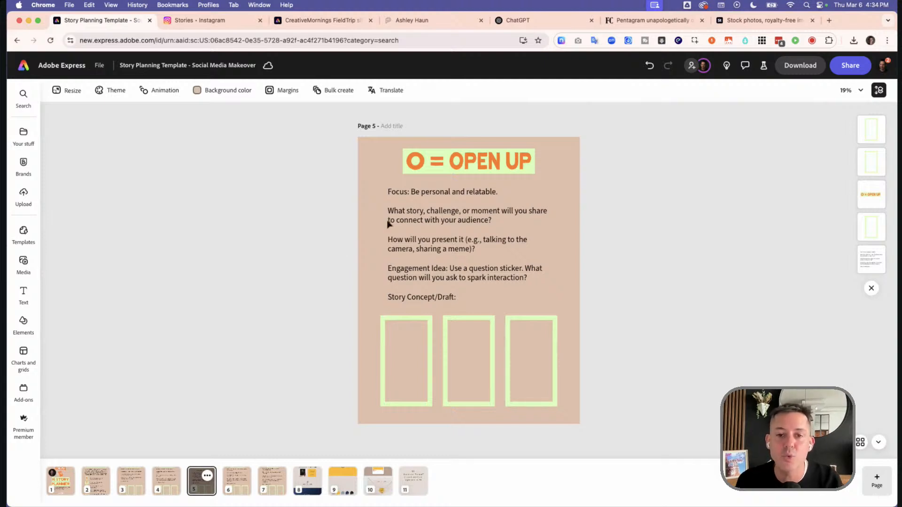
{"action": "left_click", "coordinate": [396, 387]}
{"action": "left_click", "coordinate": [565, 364]}
{"action": "left_click", "coordinate": [590, 362]}
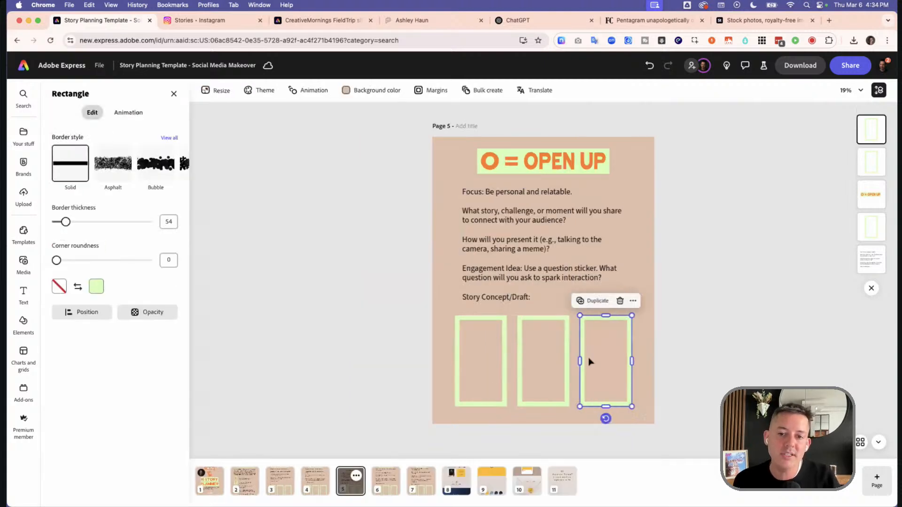
{"action": "left_click", "coordinate": [539, 292]}
{"action": "key", "text": "super+d"}
{"action": "left_click_drag", "start_coordinate": [540, 294], "coordinate": [532, 316]}
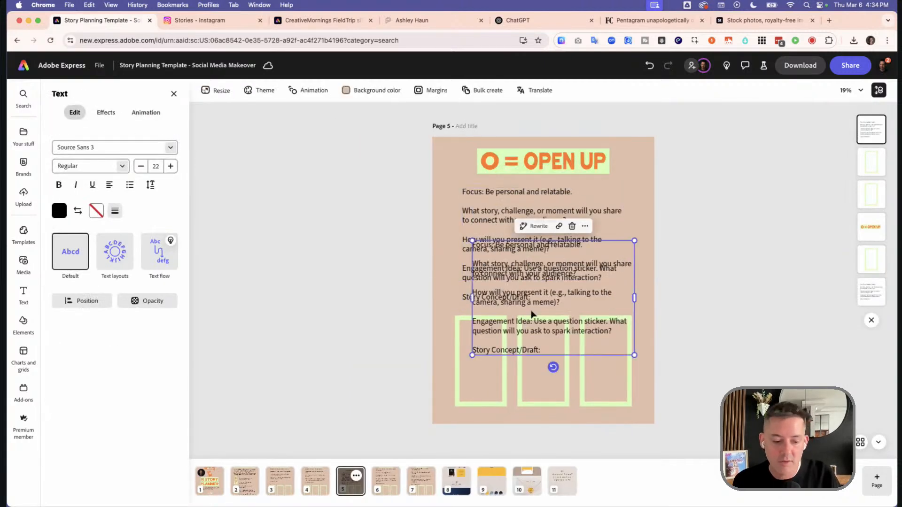
{"action": "key", "text": "super+a"}
{"action": "type", "text": "Ho"}
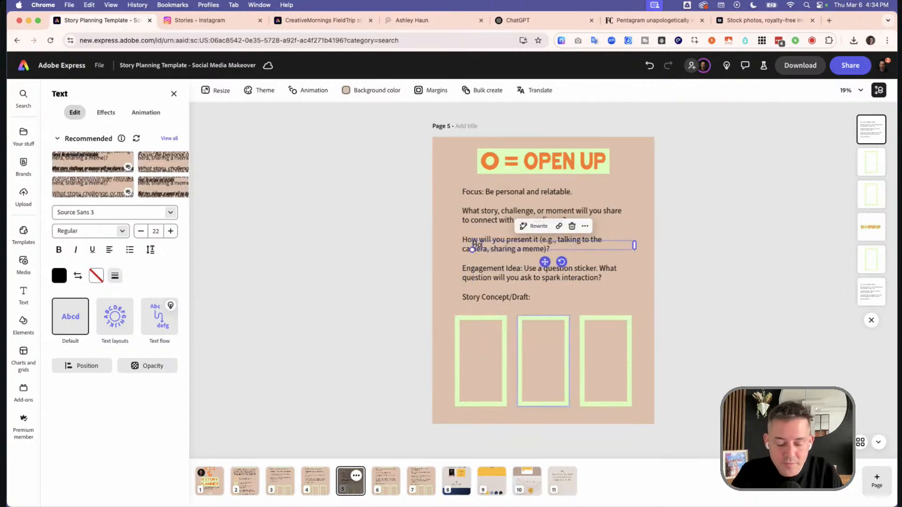
{"action": "type", "text": "t air balloon"}
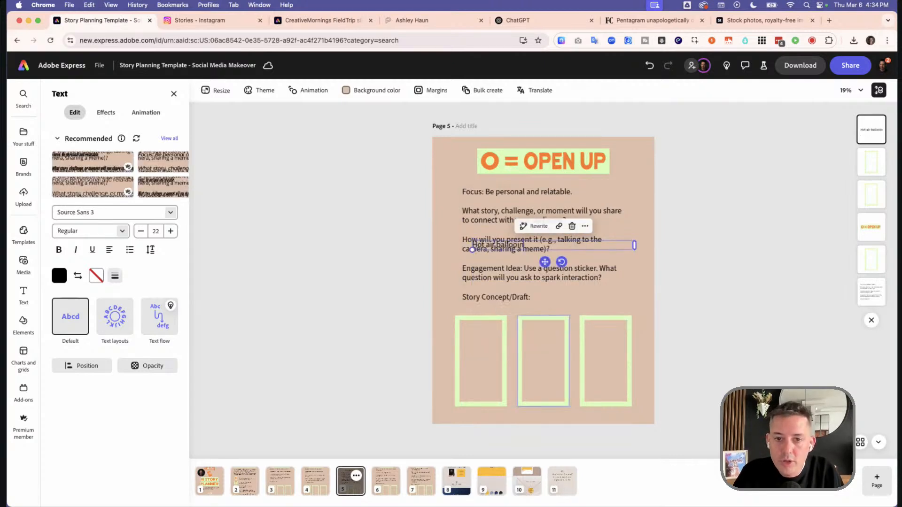
Fit the "Hot air ballooin" text inside the first story frame, with its lines centre-aligned and the block centred in the frame
{"action": "left_click_drag", "start_coordinate": [496, 255], "coordinate": [480, 368]}
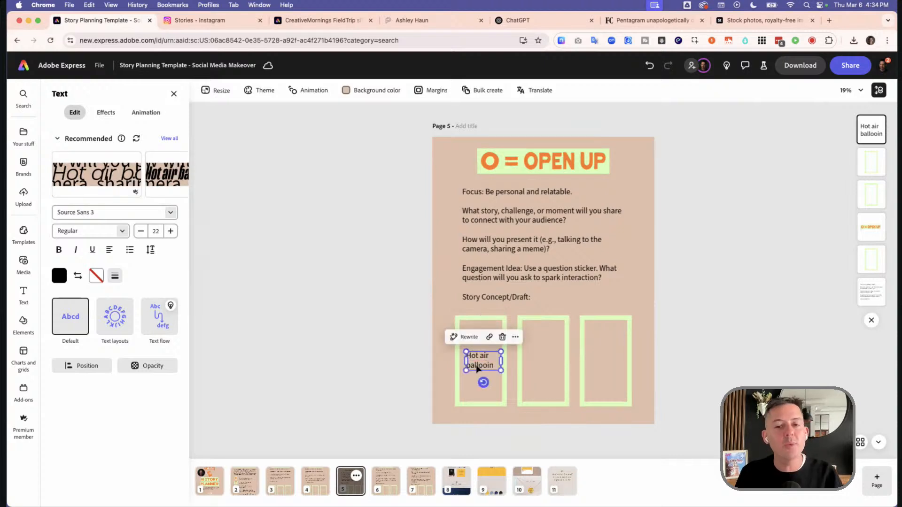
{"action": "left_click", "coordinate": [109, 249]}
{"action": "left_click", "coordinate": [413, 385]}
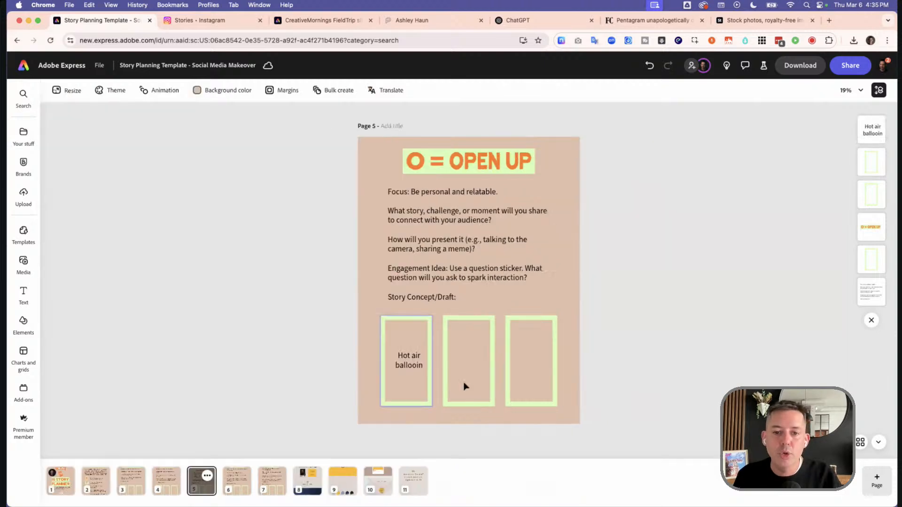
{"action": "left_click", "coordinate": [417, 364]}
{"action": "left_click_drag", "start_coordinate": [479, 362], "coordinate": [491, 362]}
Look through the available elements, media and text assets for a way to sketch on the page
{"action": "left_click", "coordinate": [27, 327]}
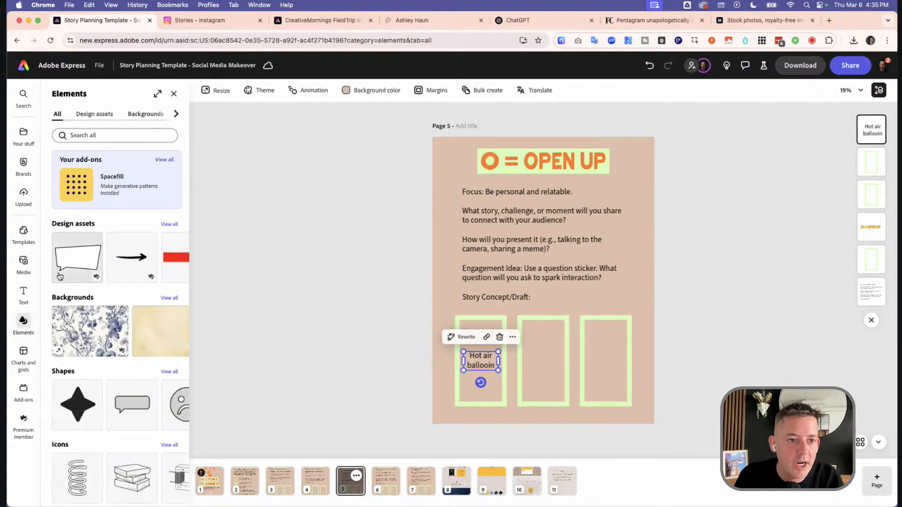
{"action": "left_click", "coordinate": [24, 260]}
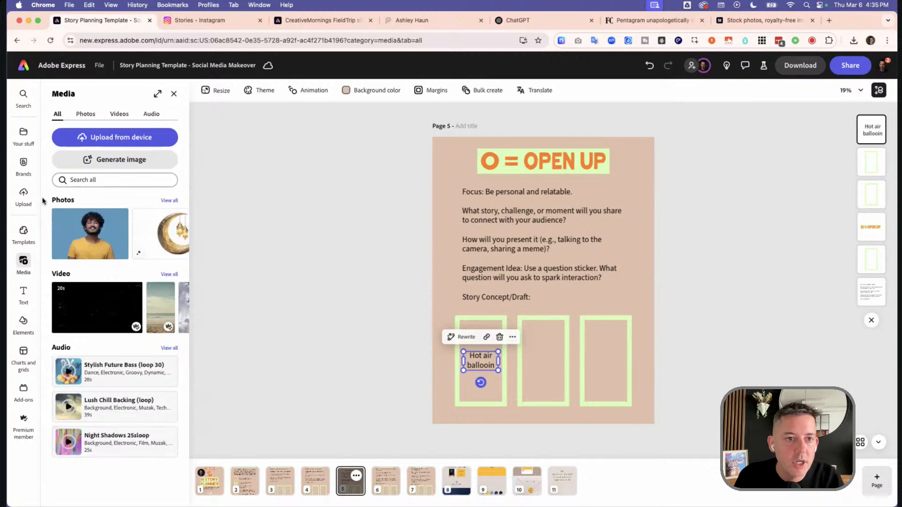
{"action": "left_click", "coordinate": [23, 324]}
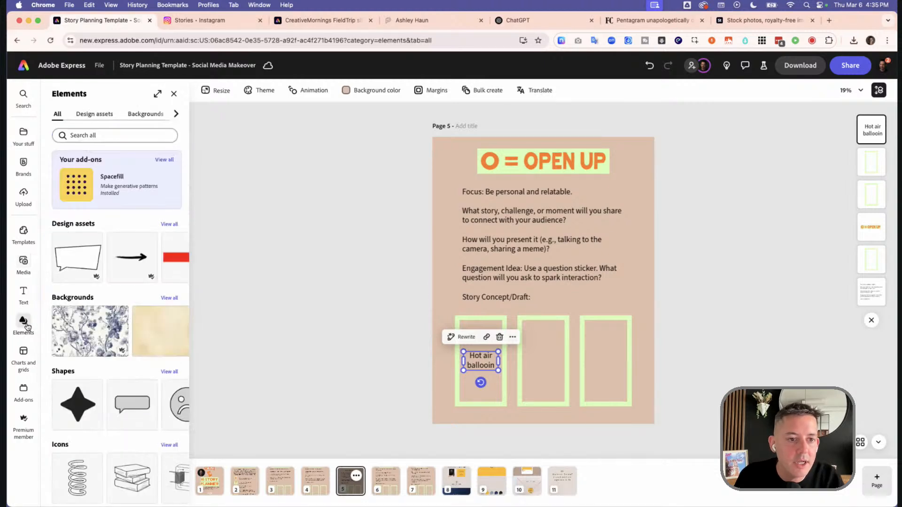
{"action": "left_click", "coordinate": [95, 114]}
{"action": "left_click", "coordinate": [58, 117]}
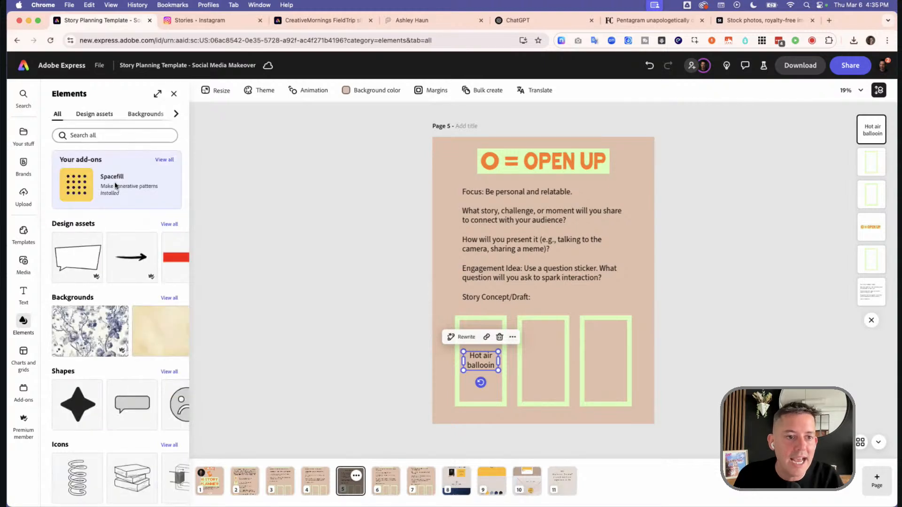
{"action": "left_click", "coordinate": [24, 292]}
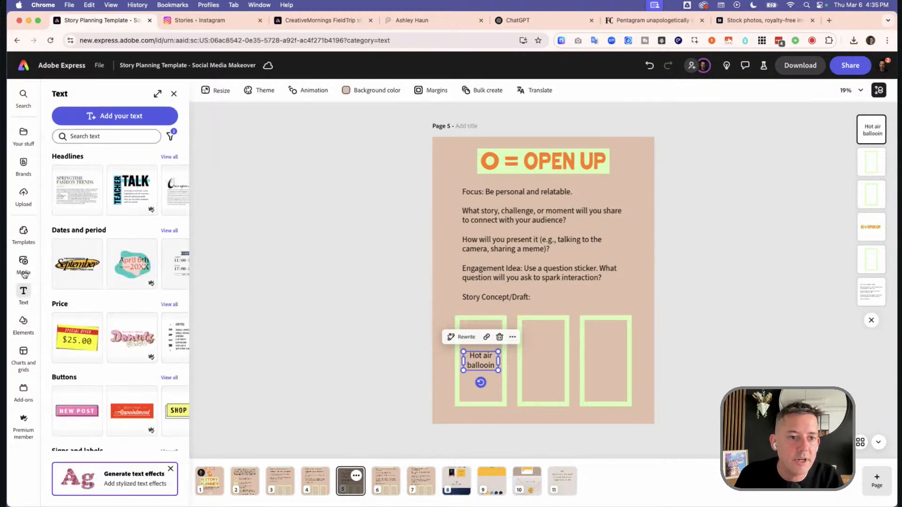
{"action": "left_click", "coordinate": [23, 269]}
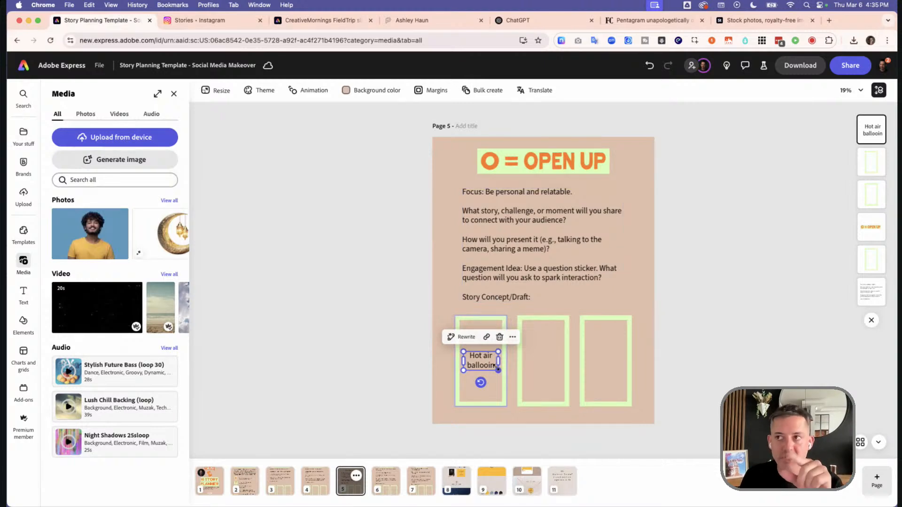
{"action": "left_click", "coordinate": [479, 386]}
{"action": "left_click", "coordinate": [498, 385]}
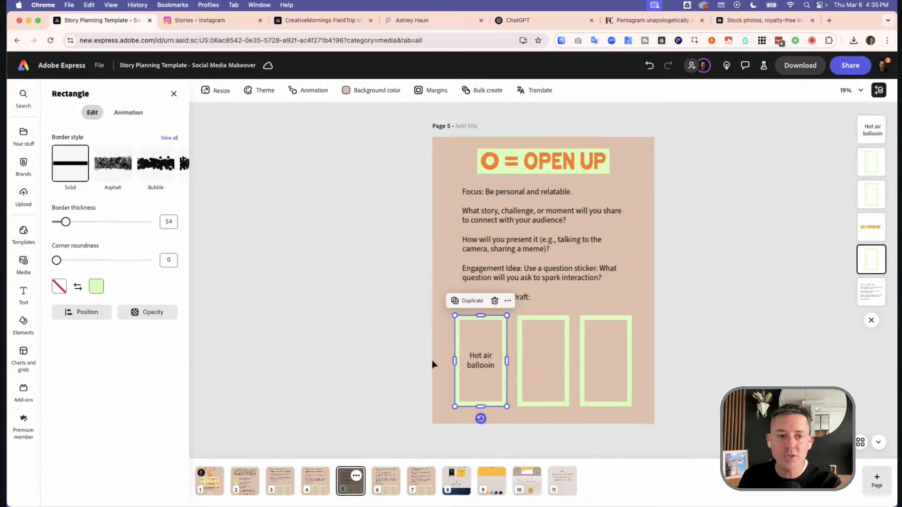
{"action": "left_click", "coordinate": [433, 365]}
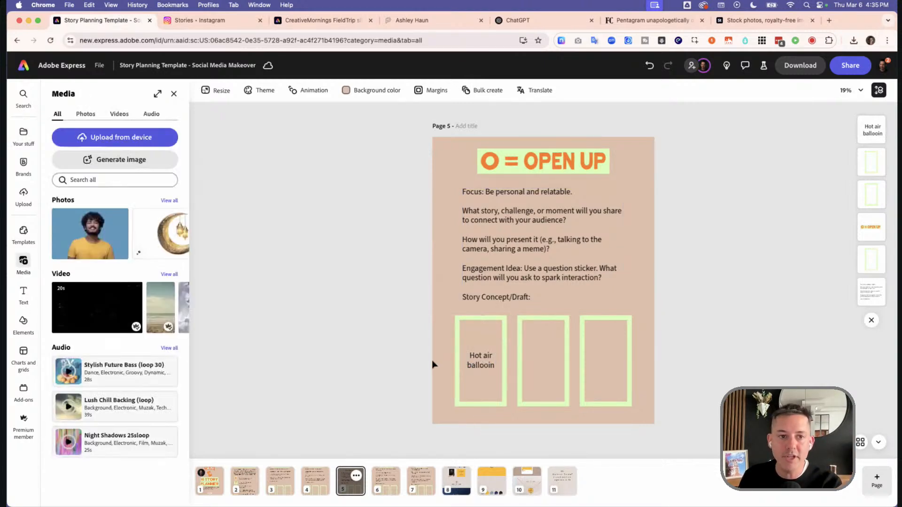
Draw a black freehand stick figure inside the second story frame with the Draw shape tool
{"action": "left_click", "coordinate": [21, 330]}
{"action": "scroll", "coordinate": [132, 115], "scroll_direction": "right", "scroll_amount": 2}
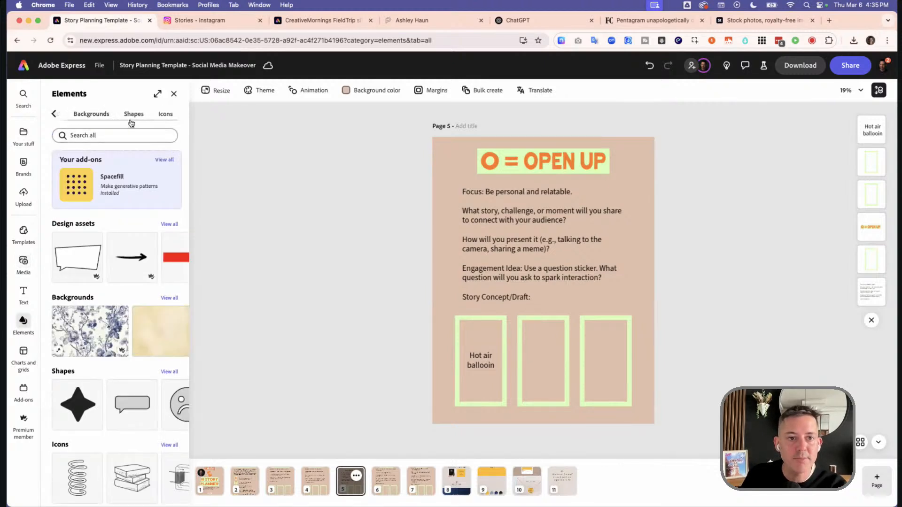
{"action": "left_click", "coordinate": [136, 115]}
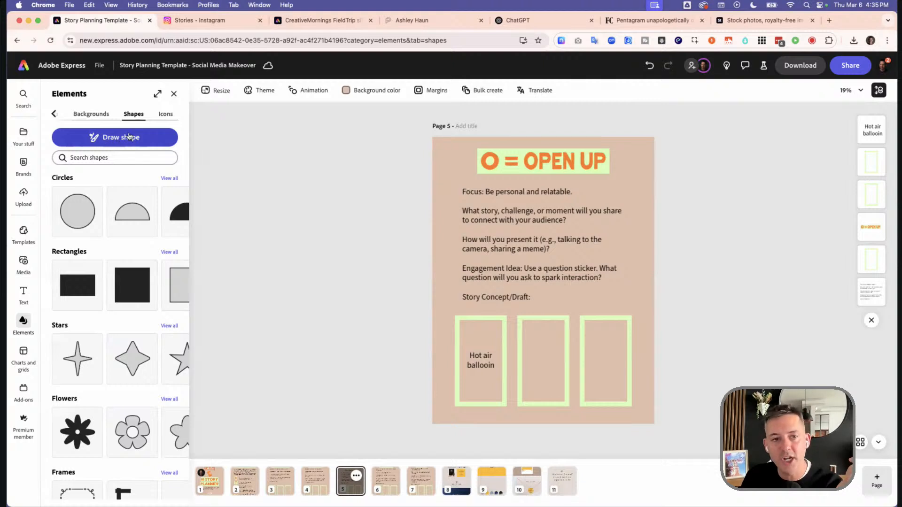
{"action": "left_click", "coordinate": [54, 113]}
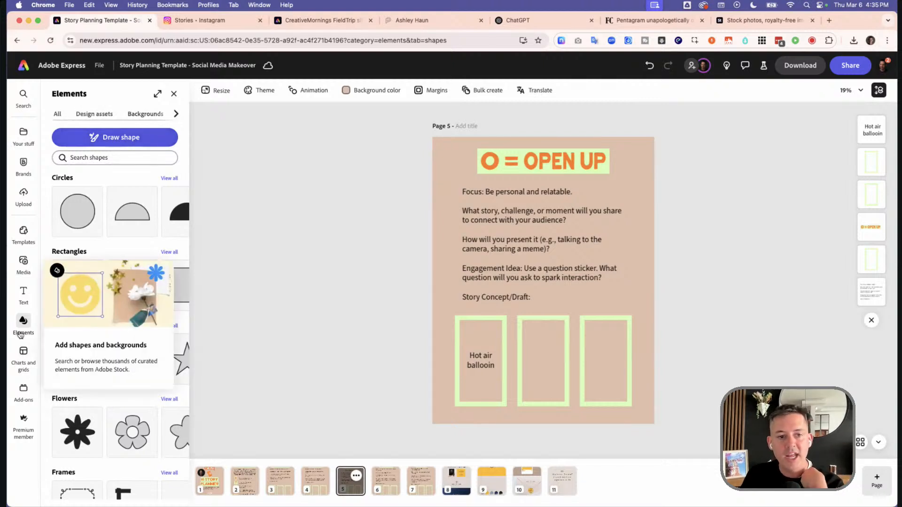
{"action": "scroll", "coordinate": [134, 118], "scroll_direction": "right", "scroll_amount": 3}
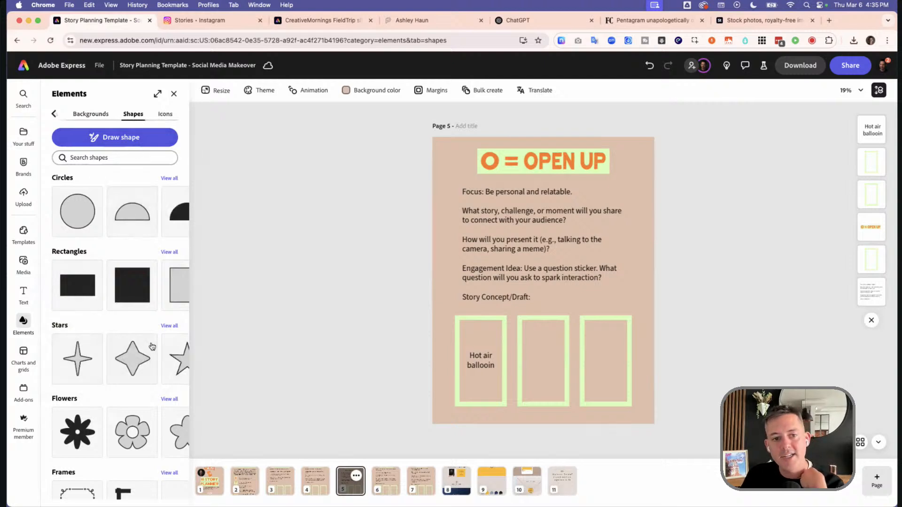
{"action": "scroll", "coordinate": [123, 291], "scroll_direction": "down", "scroll_amount": 2}
{"action": "scroll", "coordinate": [113, 282], "scroll_direction": "up", "scroll_amount": 2}
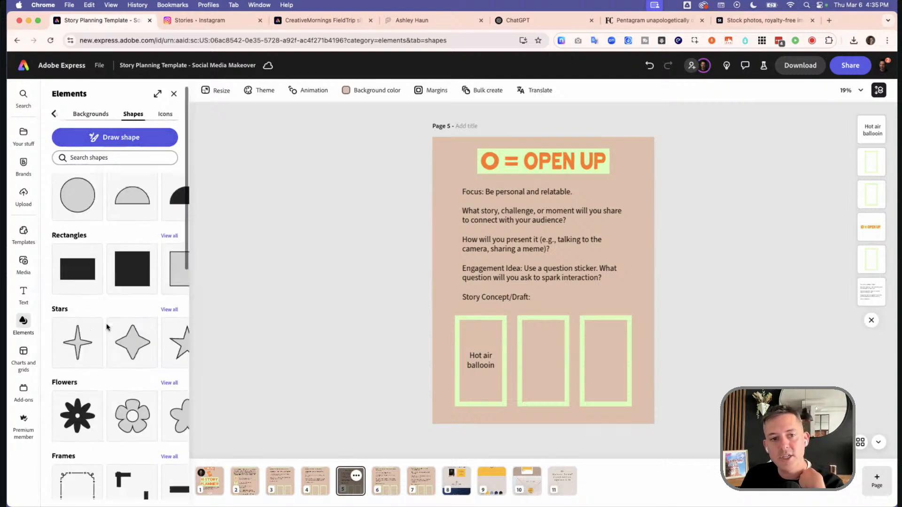
{"action": "left_click", "coordinate": [112, 140]}
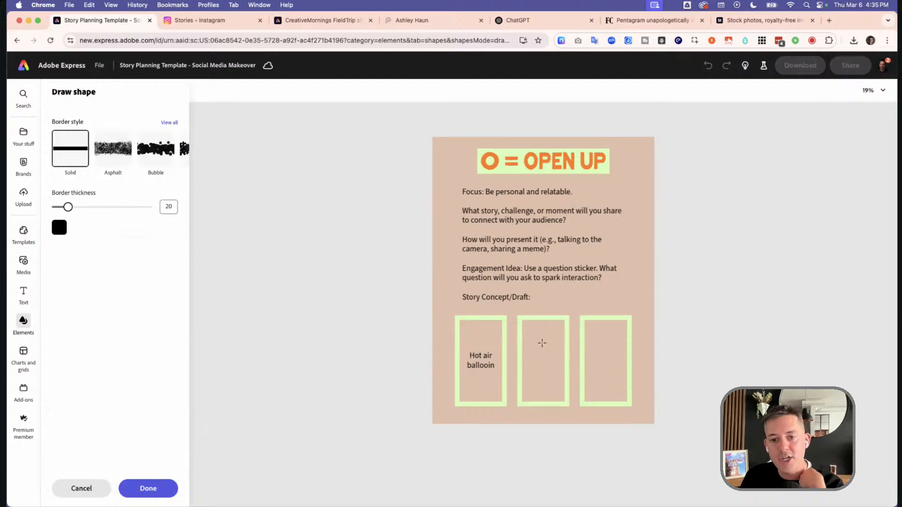
{"action": "mouse_move", "coordinate": [542, 343]}
{"action": "left_mouse_down"}
{"action": "mouse_move", "coordinate": [550, 348]}
{"action": "mouse_move", "coordinate": [532, 348]}
{"action": "mouse_move", "coordinate": [545, 339]}
{"action": "mouse_move", "coordinate": [541, 373]}
{"action": "mouse_move", "coordinate": [549, 361]}
{"action": "mouse_move", "coordinate": [542, 363]}
{"action": "left_mouse_up"}
{"action": "mouse_move", "coordinate": [543, 366]}
{"action": "left_mouse_down"}
{"action": "mouse_move", "coordinate": [536, 377]}
{"action": "mouse_move", "coordinate": [549, 383]}
{"action": "left_mouse_up"}
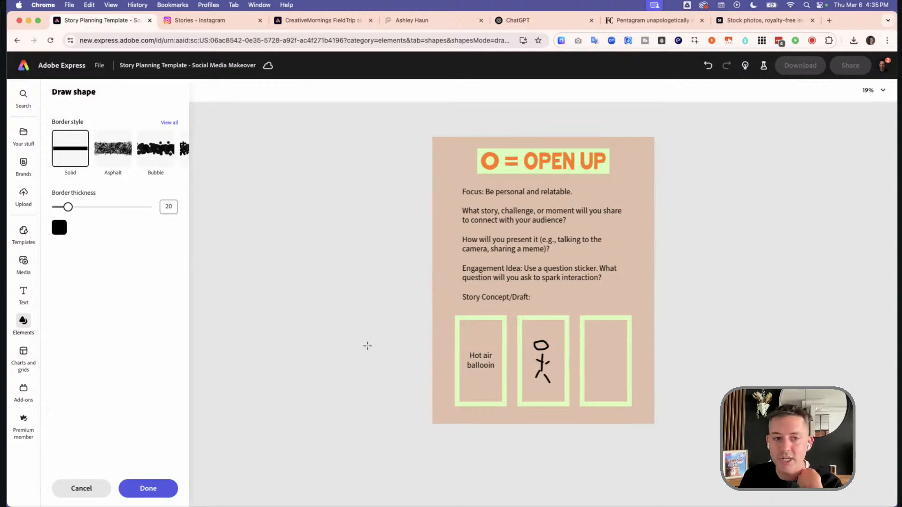
{"action": "left_click", "coordinate": [147, 489]}
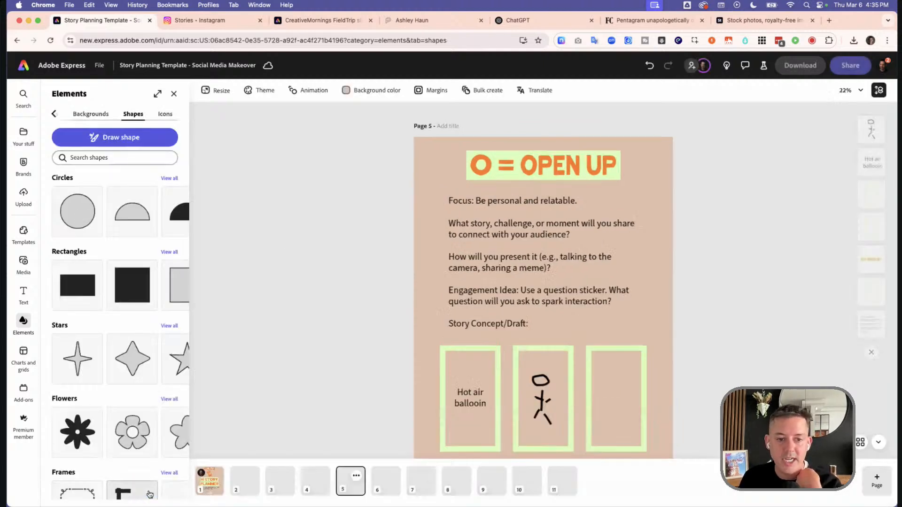
Slightly adjust the stick figure's size within the second story frame and deselect it
{"action": "left_click", "coordinate": [542, 397]}
{"action": "mouse_move", "coordinate": [552, 374]}
{"action": "left_mouse_down"}
{"action": "mouse_move", "coordinate": [558, 368]}
{"action": "mouse_move", "coordinate": [553, 374]}
{"action": "left_mouse_up"}
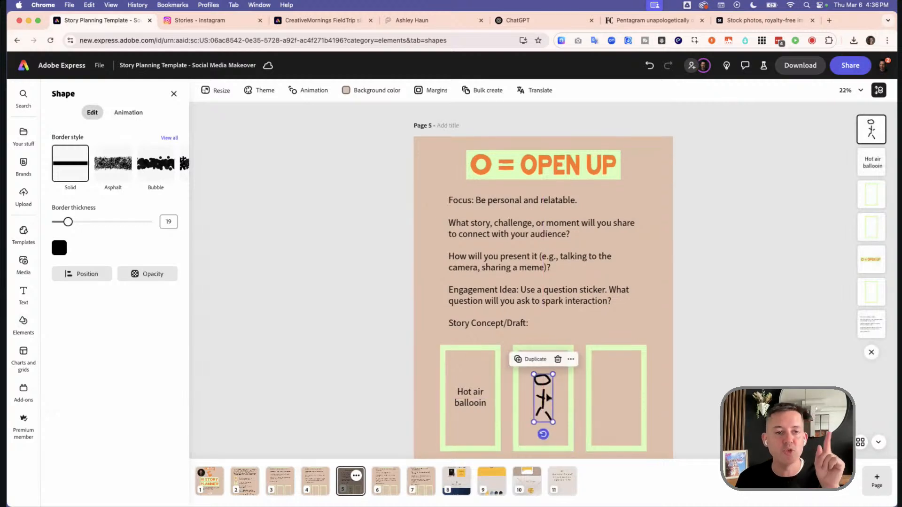
{"action": "left_click", "coordinate": [387, 322]}
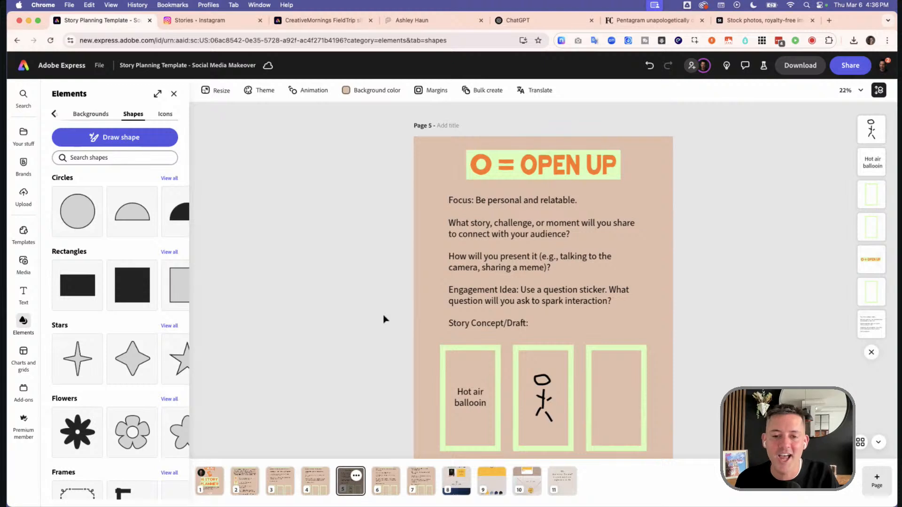
{"action": "scroll", "coordinate": [610, 361], "scroll_direction": "down", "scroll_amount": 2}
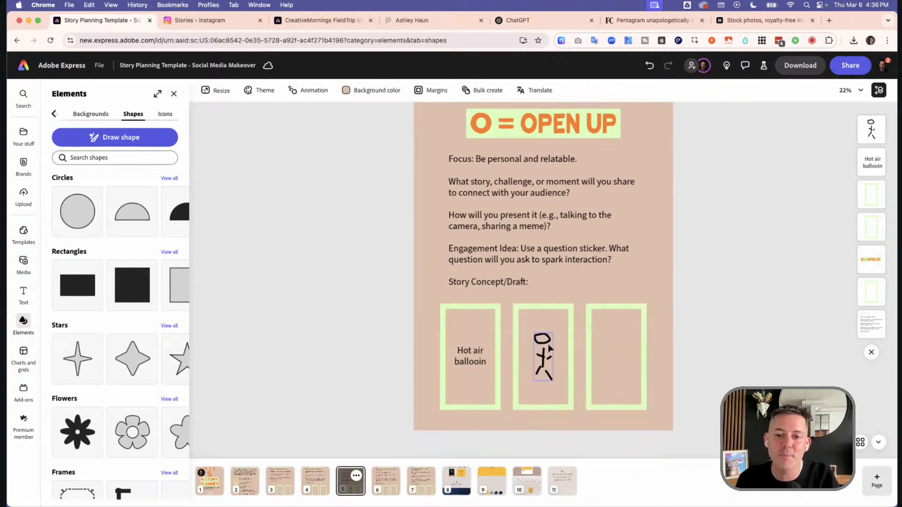
{"action": "scroll", "coordinate": [578, 365], "scroll_direction": "up", "scroll_amount": 2}
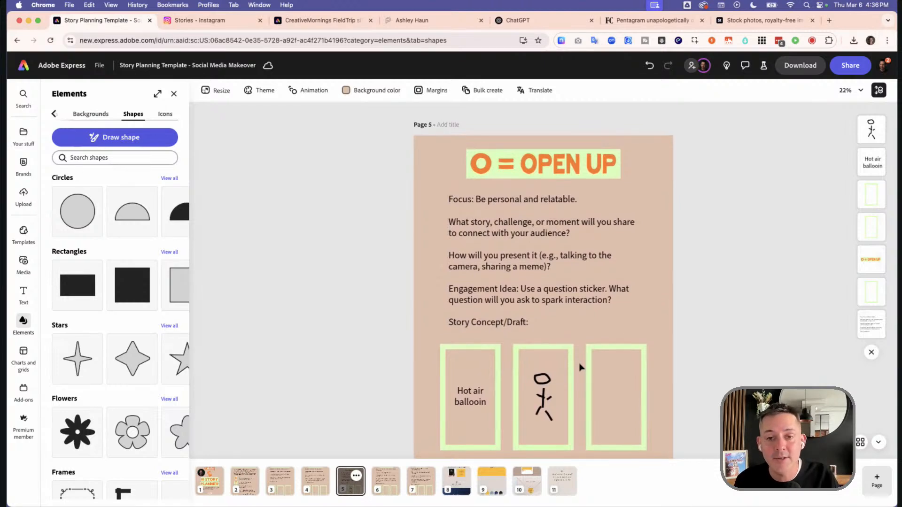
{"action": "scroll", "coordinate": [580, 365], "scroll_direction": "down", "scroll_amount": 1}
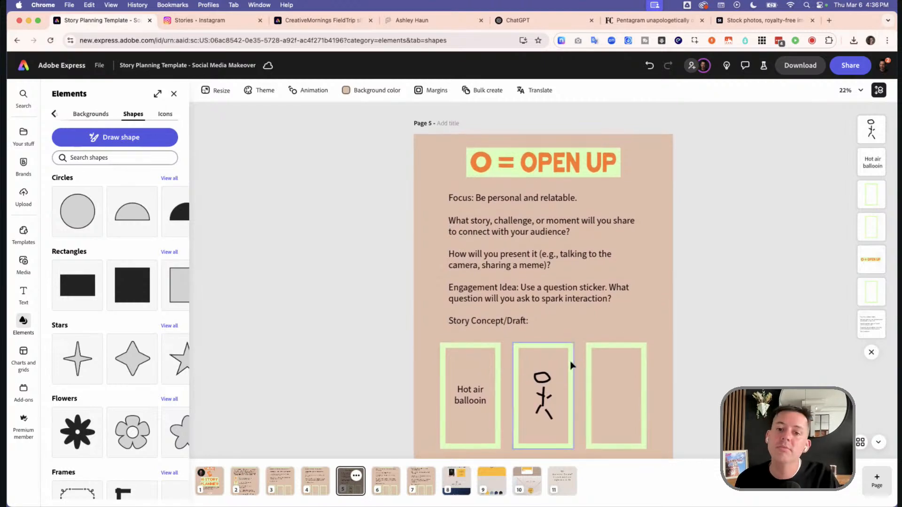
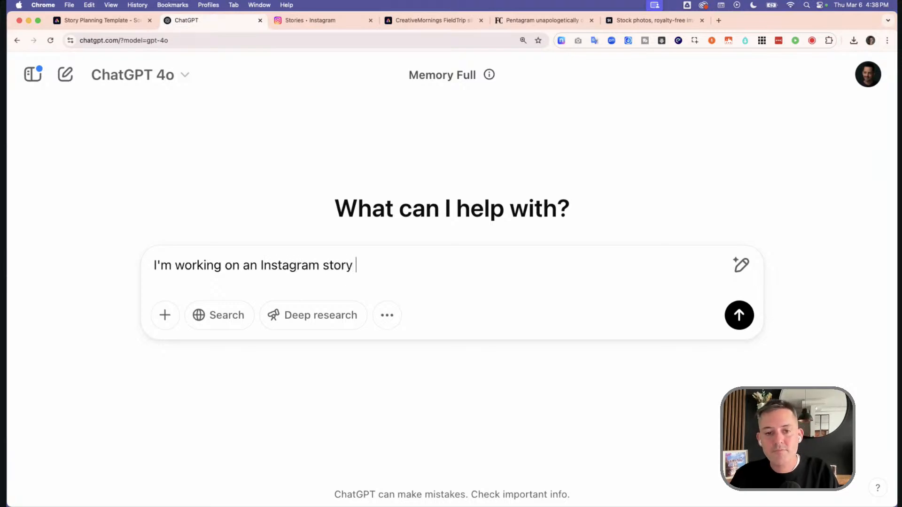
Complete and send the prompt about an Instagram story reacting to current events or news, asking for 5 newsworthy articles or events related to my industry
{"action": "type", "text": "where I can react to "}
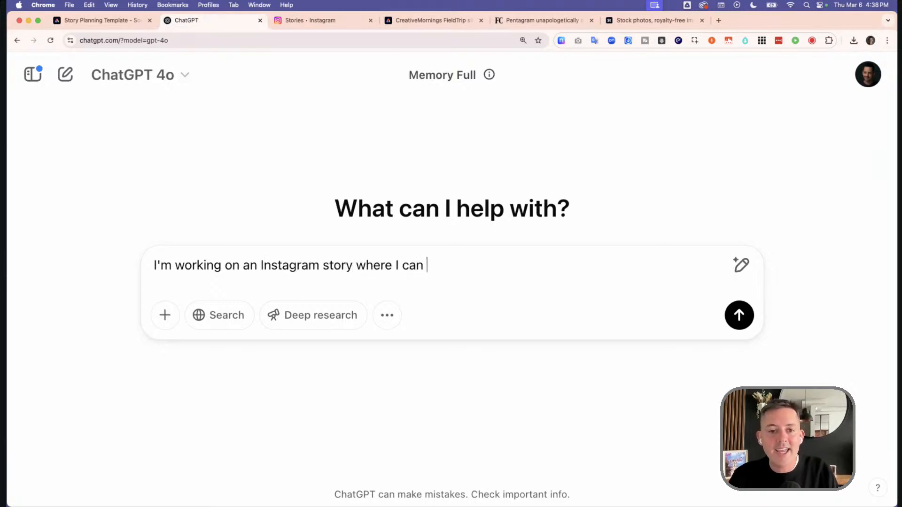
{"action": "type", "text": "current events"}
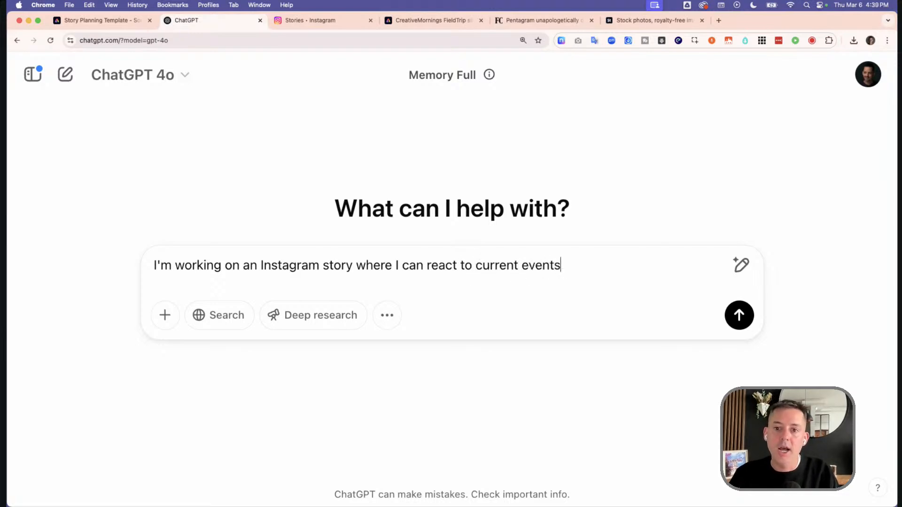
{"action": "type", "text": ". or news. "}
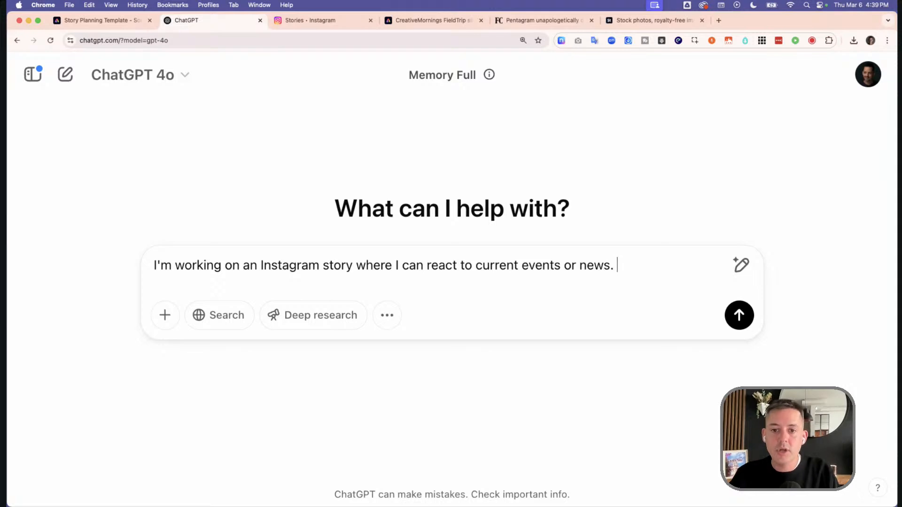
{"action": "type", "text": "Help em fi"}
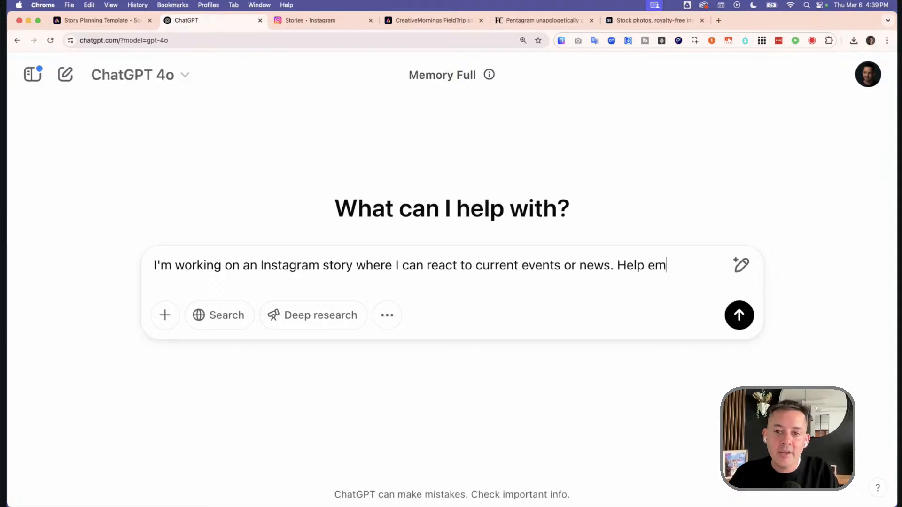
{"action": "key", "text": "BackSpace"}
{"action": "key", "text": "BackSpace"}
{"action": "type", "text": "me find 5 "}
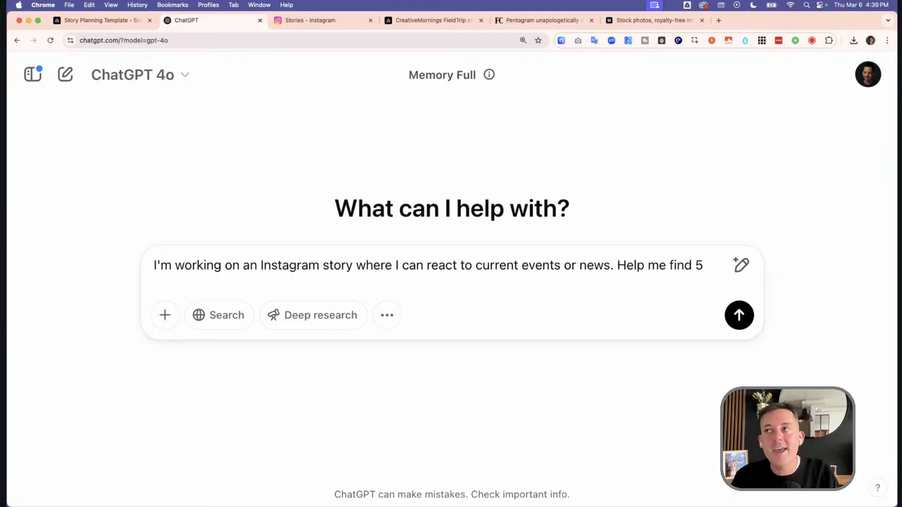
{"action": "type", "text": "news"}
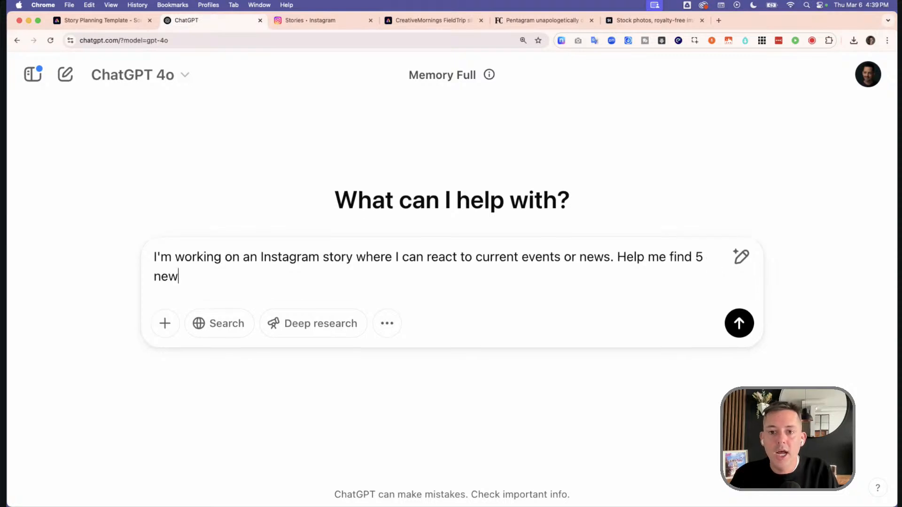
{"action": "type", "text": "worth"}
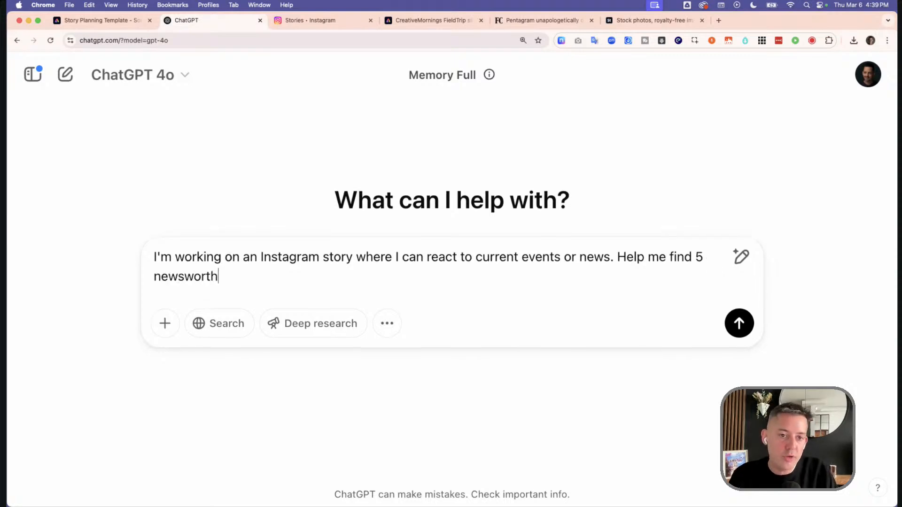
{"action": "type", "text": "y articles or e"}
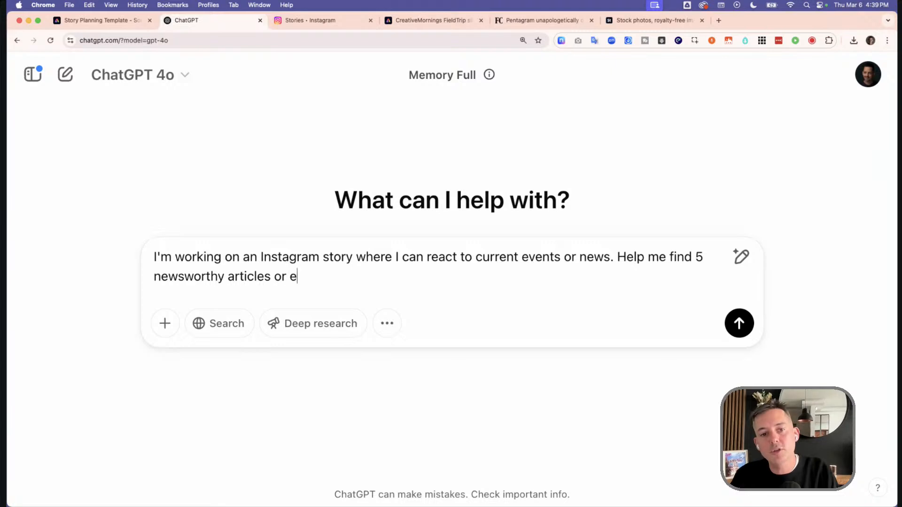
{"action": "type", "text": "vents to react to rela"}
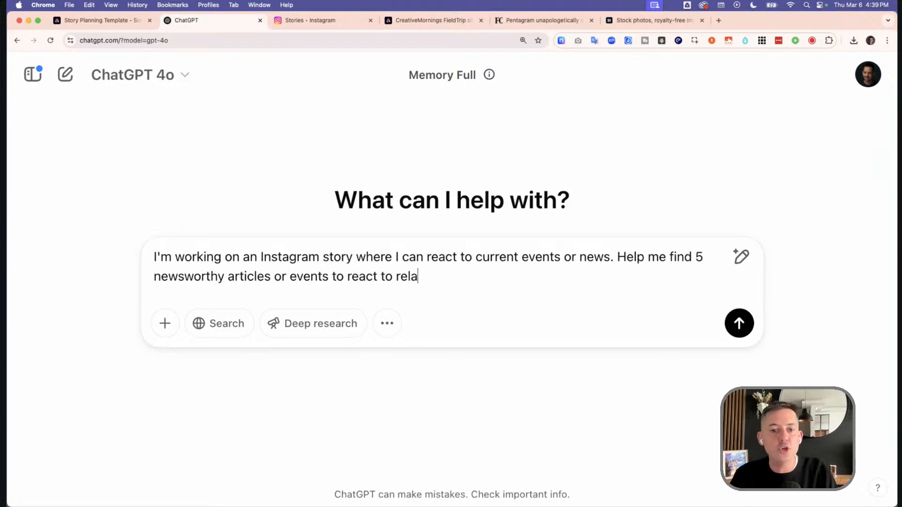
{"action": "type", "text": "ted to my industry."}
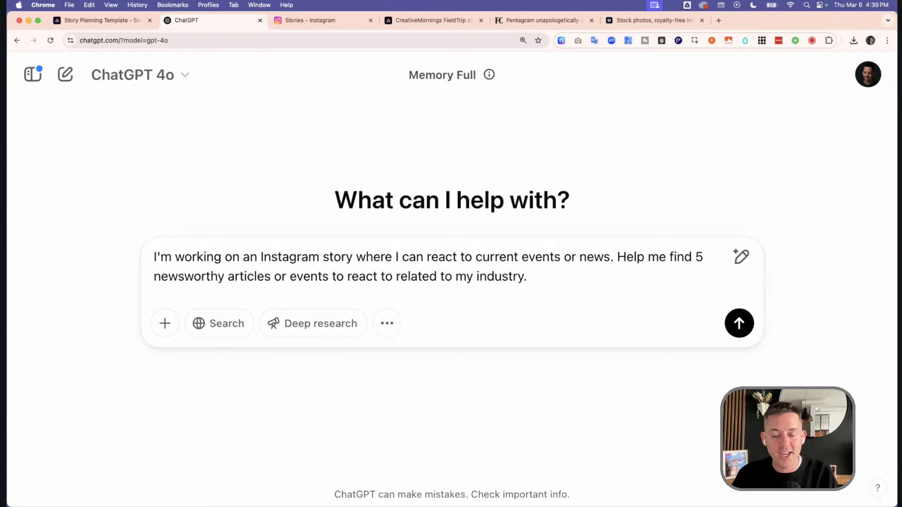
{"action": "key", "text": "Return"}
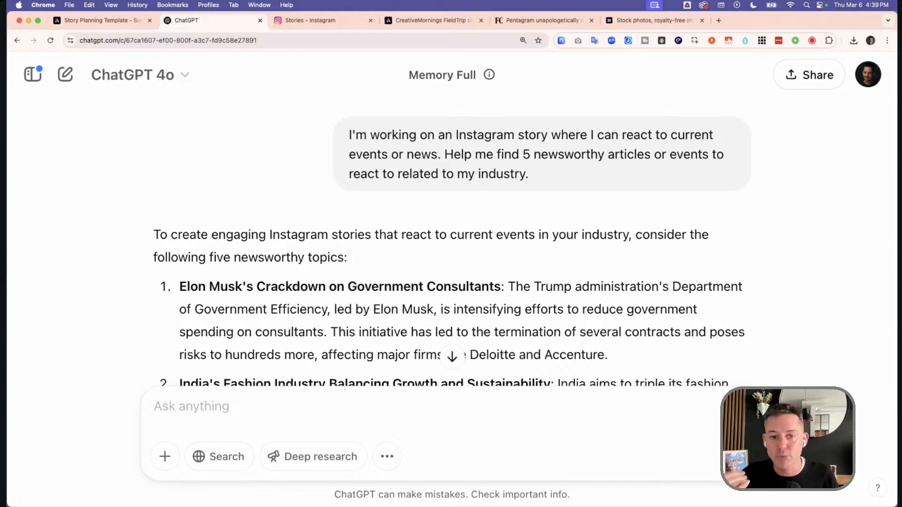
Read through the five suggested news topics and check their cited sources for relevance to the Instagram story
{"action": "scroll", "coordinate": [467, 235], "scroll_direction": "down", "scroll_amount": 5}
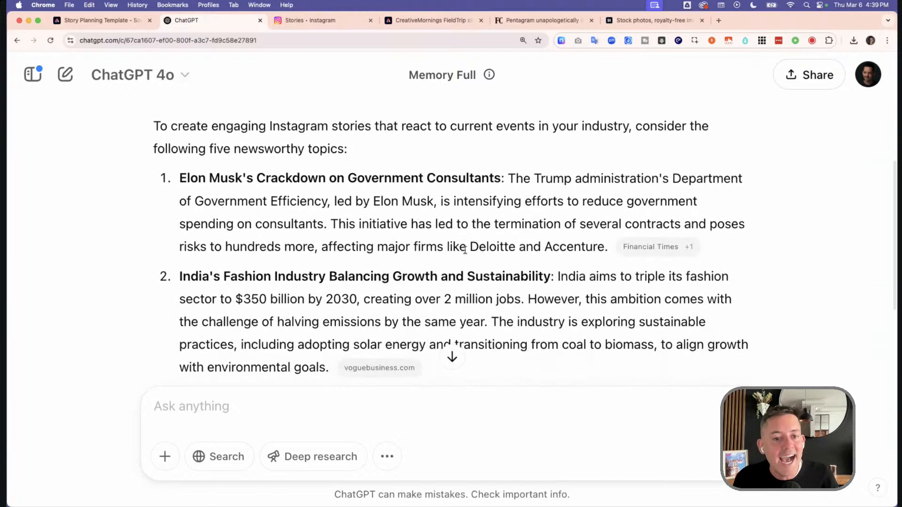
{"action": "scroll", "coordinate": [466, 251], "scroll_direction": "down", "scroll_amount": 5}
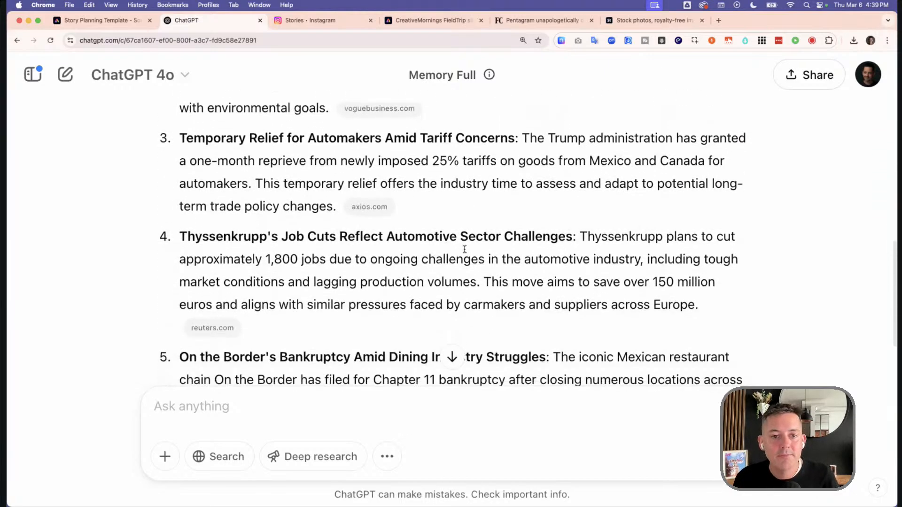
{"action": "scroll", "coordinate": [471, 247], "scroll_direction": "down", "scroll_amount": 5}
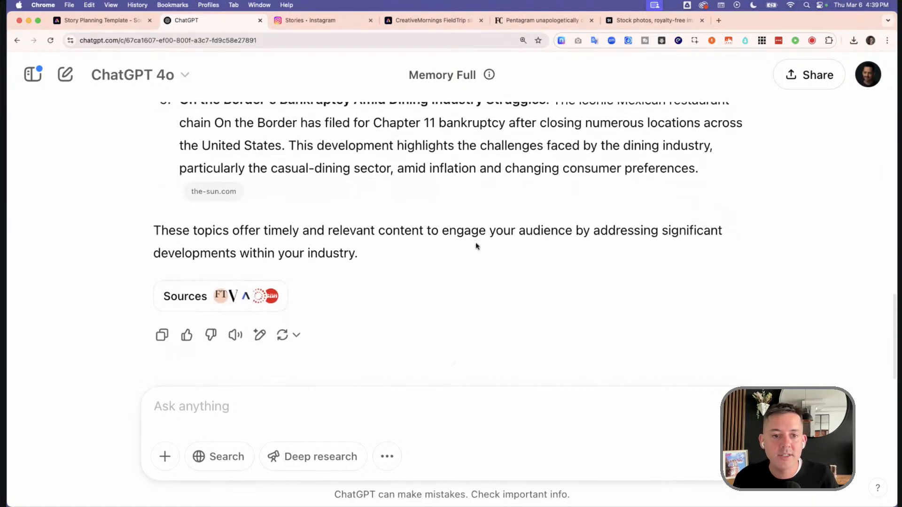
{"action": "scroll", "coordinate": [475, 243], "scroll_direction": "up", "scroll_amount": 15}
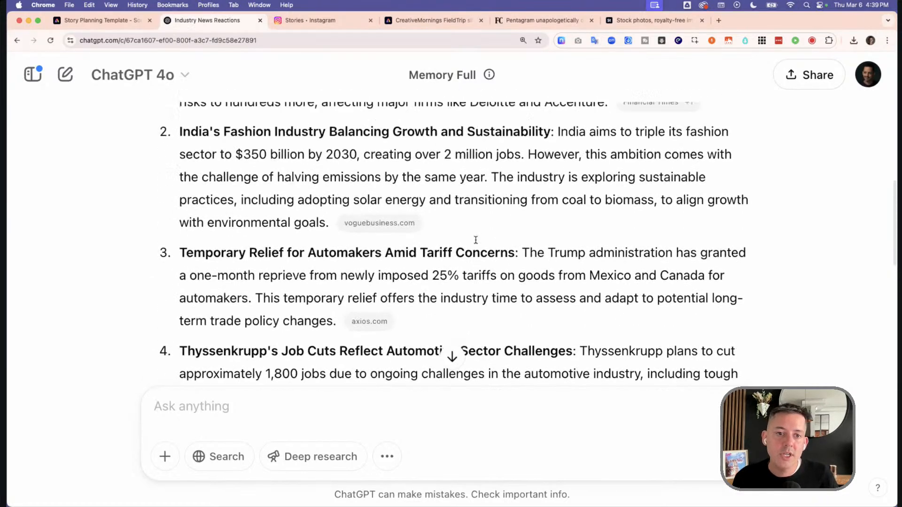
{"action": "scroll", "coordinate": [476, 241], "scroll_direction": "up", "scroll_amount": 2}
{"action": "scroll", "coordinate": [476, 242], "scroll_direction": "down", "scroll_amount": 1}
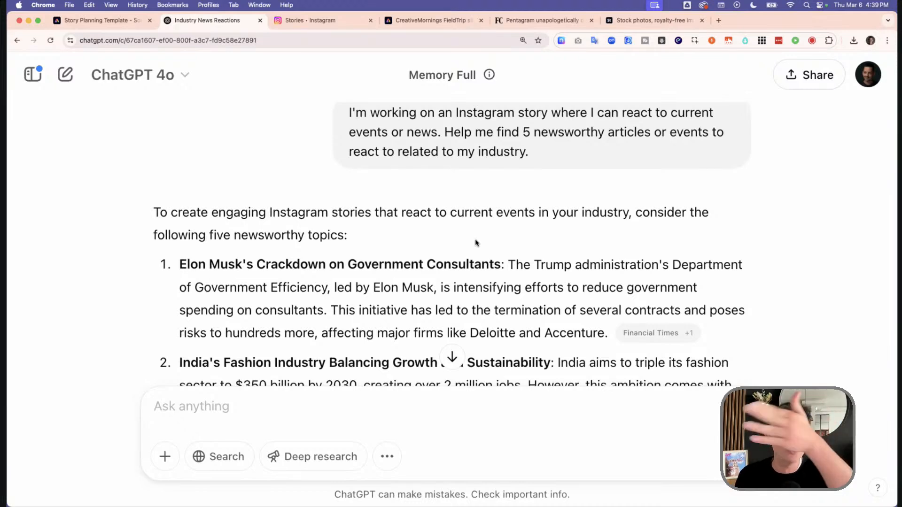
{"action": "scroll", "coordinate": [476, 244], "scroll_direction": "up", "scroll_amount": 1}
{"action": "scroll", "coordinate": [479, 257], "scroll_direction": "down", "scroll_amount": 5}
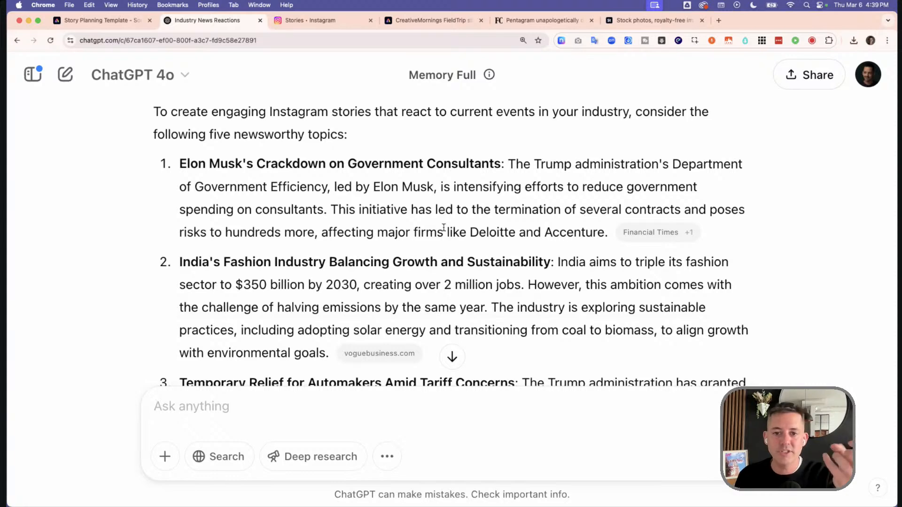
{"action": "mouse_move", "coordinate": [649, 239]}
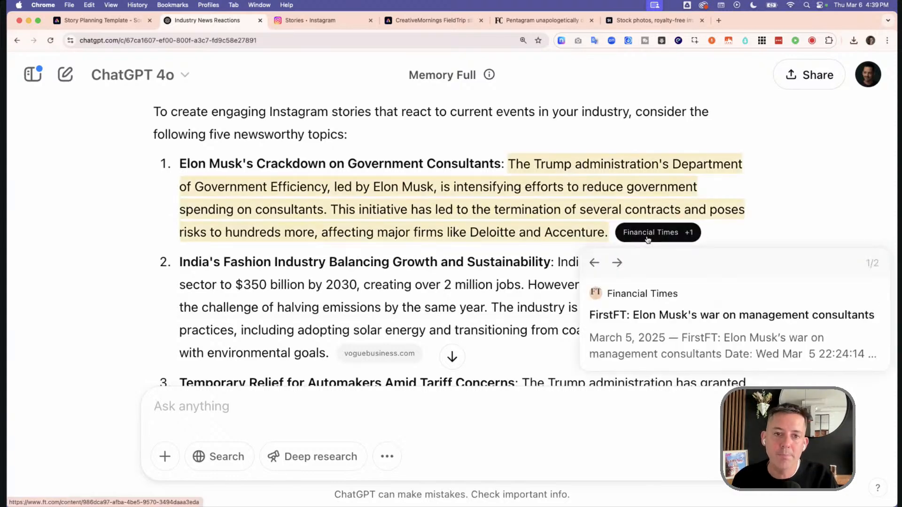
{"action": "scroll", "coordinate": [464, 240], "scroll_direction": "down", "scroll_amount": 4}
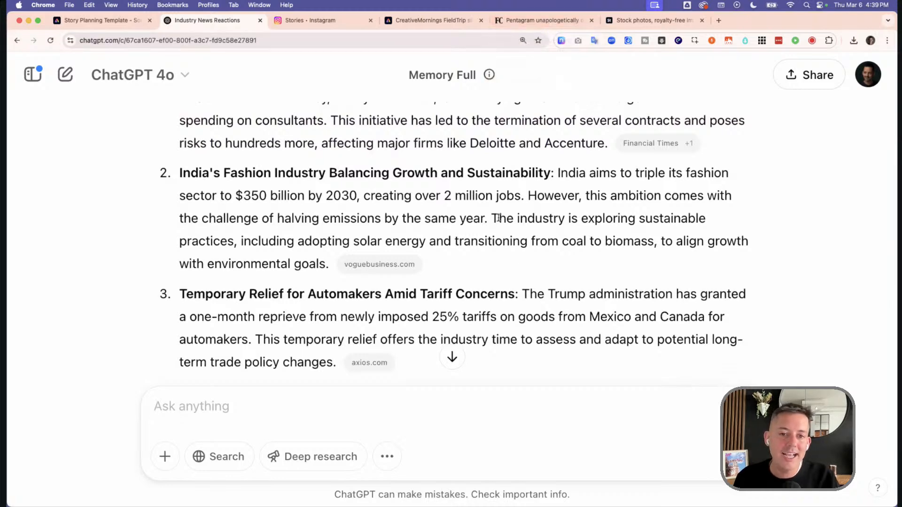
{"action": "scroll", "coordinate": [303, 158], "scroll_direction": "down", "scroll_amount": 5}
{"action": "left_click_drag", "start_coordinate": [262, 157], "coordinate": [284, 157]}
{"action": "left_click", "coordinate": [380, 150]}
{"action": "left_click", "coordinate": [465, 156]}
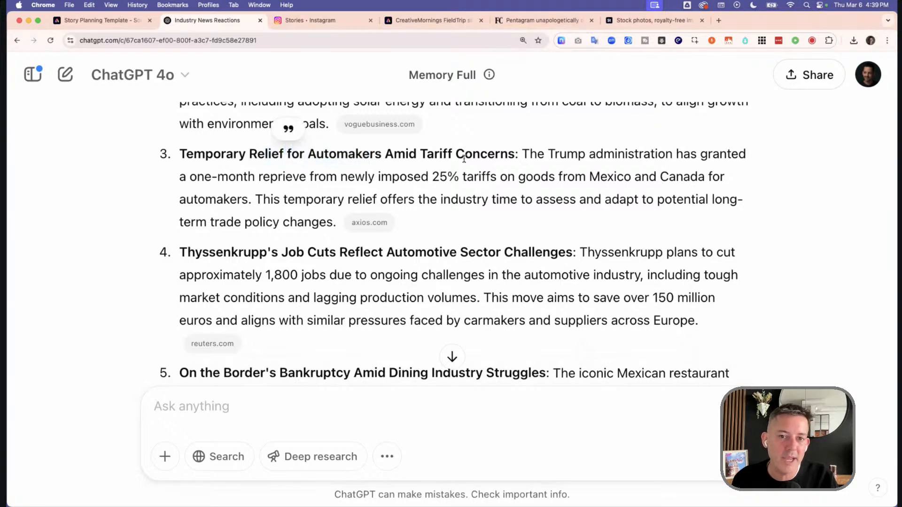
{"action": "scroll", "coordinate": [491, 188], "scroll_direction": "down", "scroll_amount": 4}
{"action": "scroll", "coordinate": [491, 188], "scroll_direction": "down", "scroll_amount": 3}
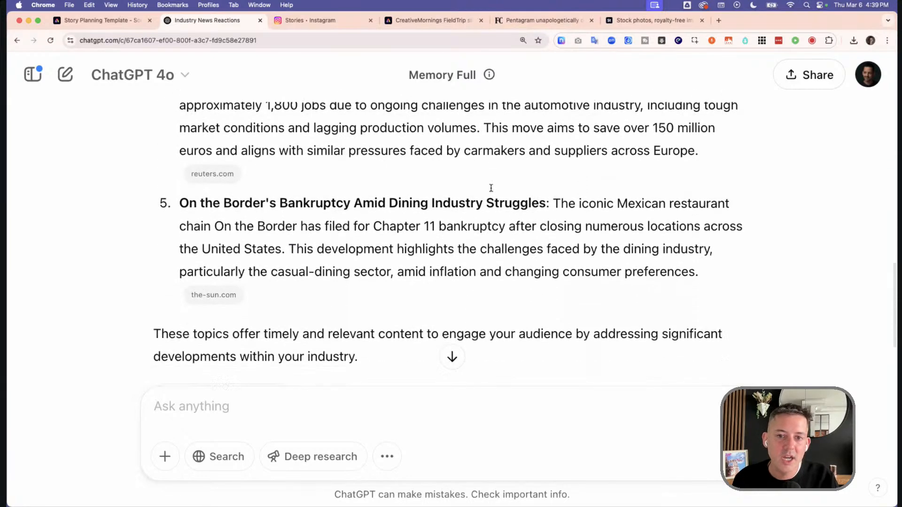
{"action": "scroll", "coordinate": [477, 195], "scroll_direction": "up", "scroll_amount": 15}
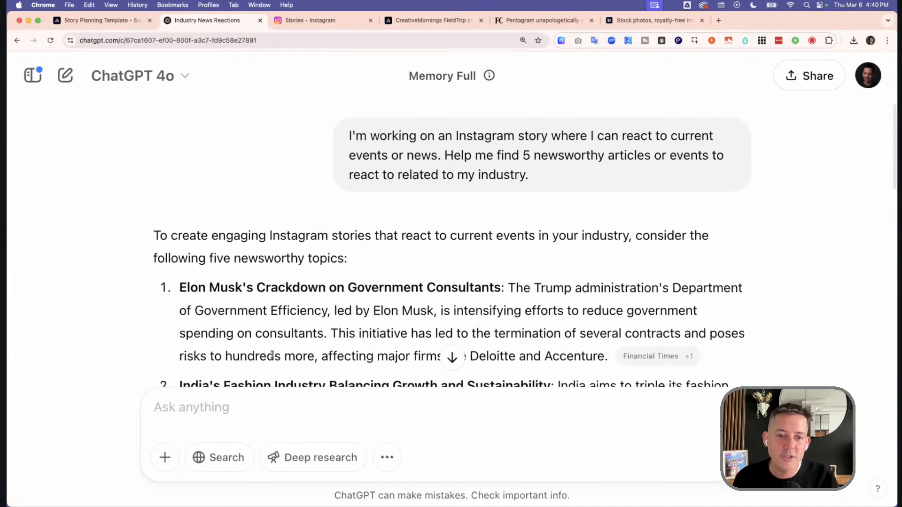
Send a follow-up asking what it knows about me by full name, saying these don't feel on target and requesting 10 more
{"action": "left_click", "coordinate": [244, 402]}
{"action": "type", "text": "What "}
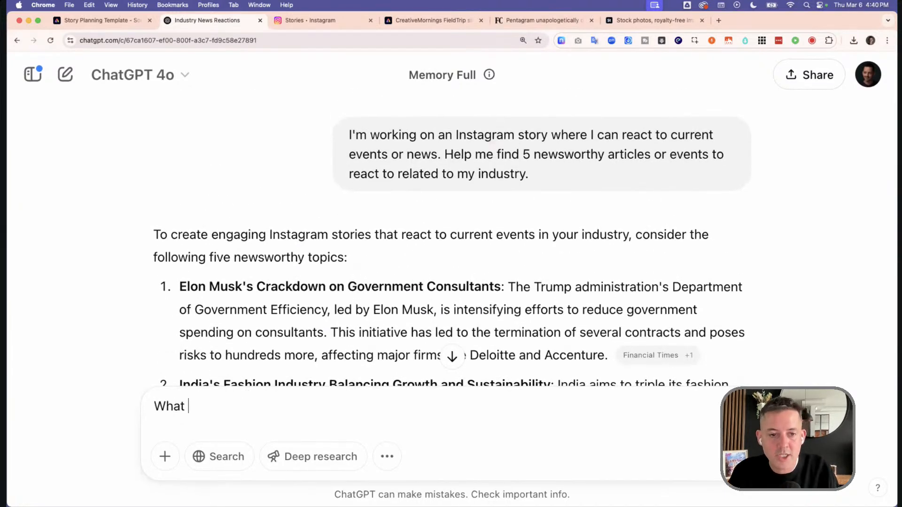
{"action": "type", "text": "do you know about me"}
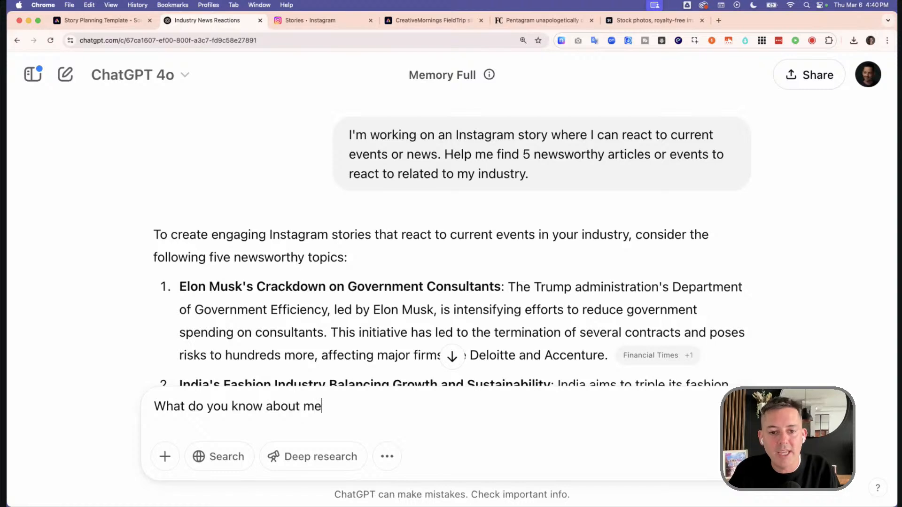
{"action": "type", "text": ", Phil Pallen? "}
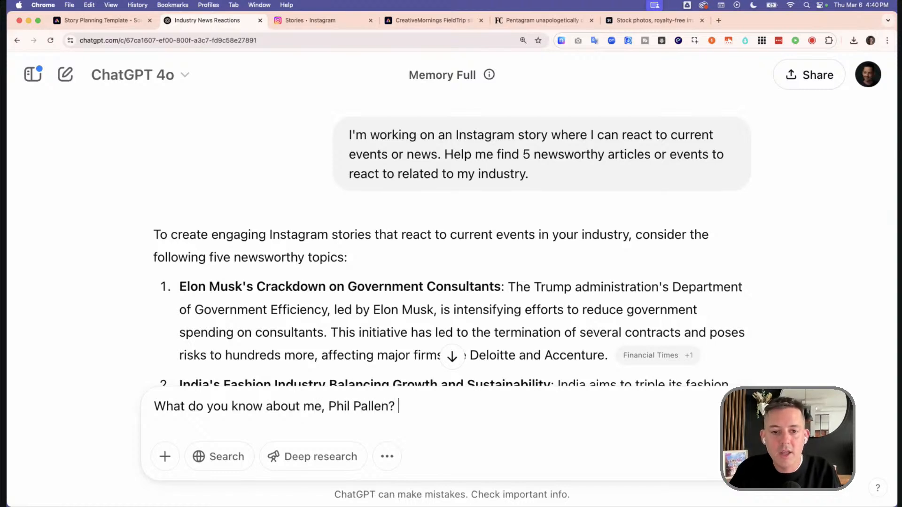
{"action": "type", "text": "These don't feel o"}
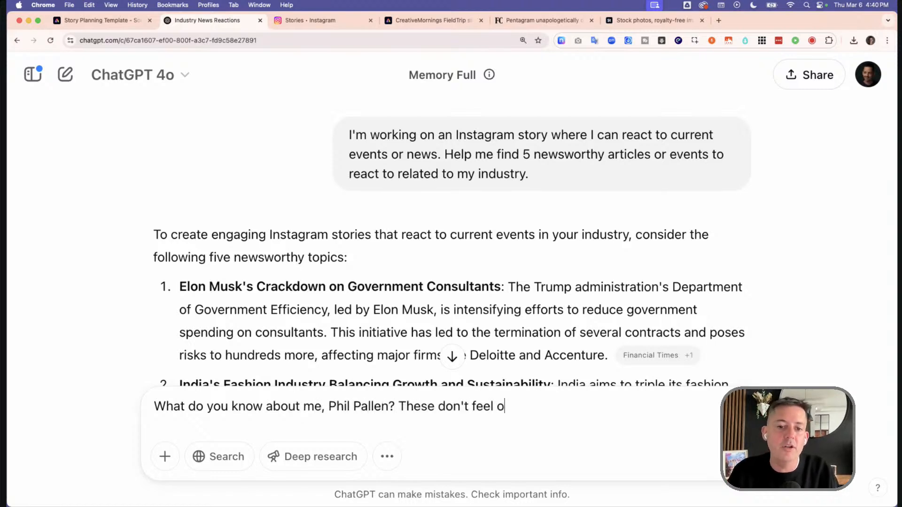
{"action": "type", "text": "n target - find"}
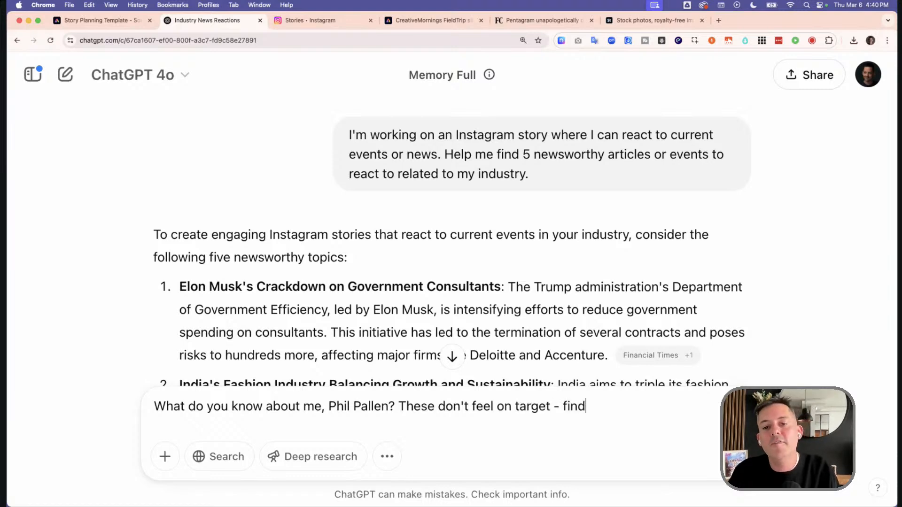
{"action": "type", "text": " 120  more."}
{"action": "key", "text": "Return"}
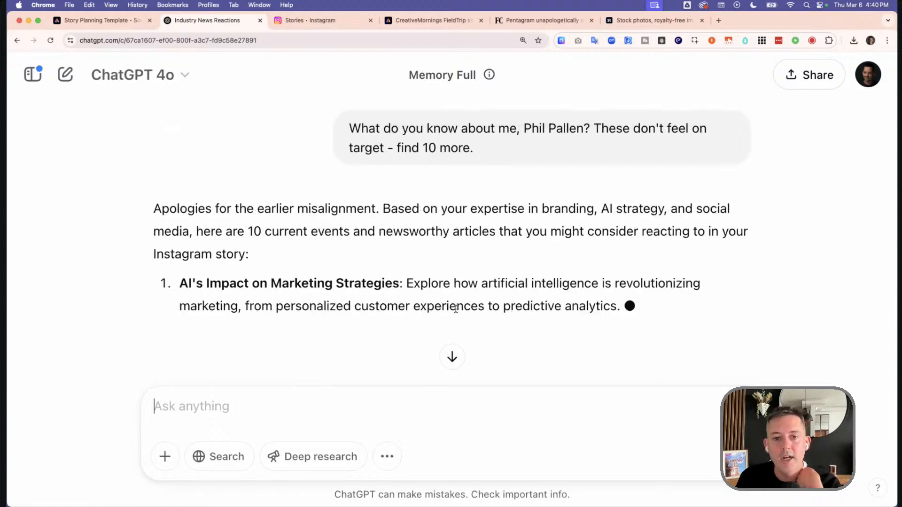
Read through the new list of topic suggestions for story ideas that fit the personal brand
{"action": "scroll", "coordinate": [465, 307], "scroll_direction": "down", "scroll_amount": 3}
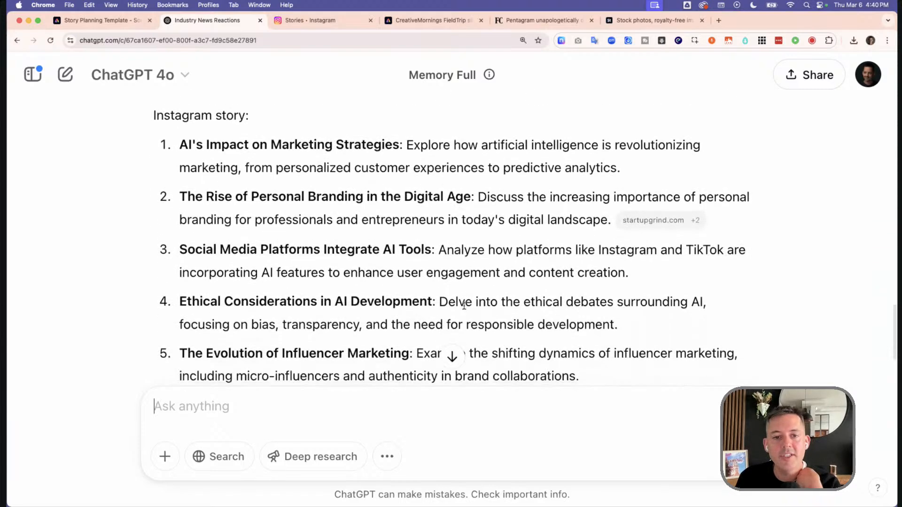
{"action": "scroll", "coordinate": [465, 307], "scroll_direction": "up", "scroll_amount": 5}
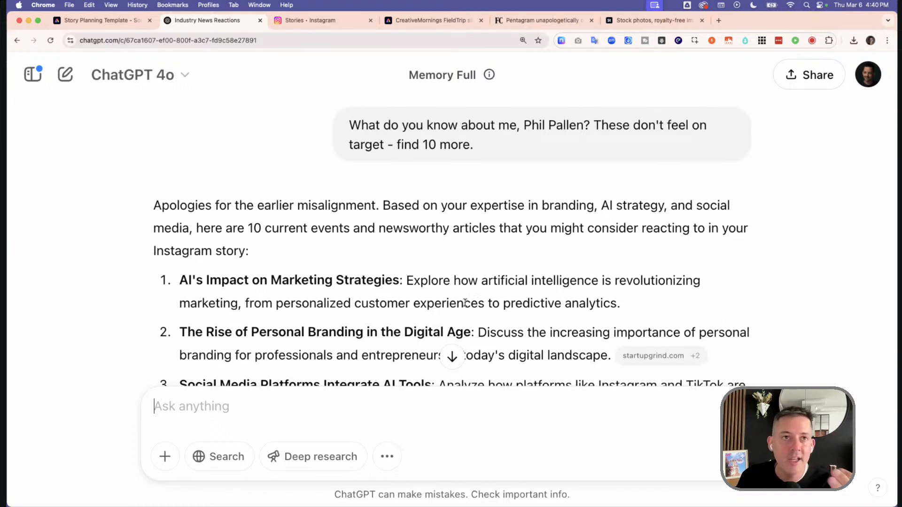
{"action": "scroll", "coordinate": [471, 299], "scroll_direction": "down", "scroll_amount": 1}
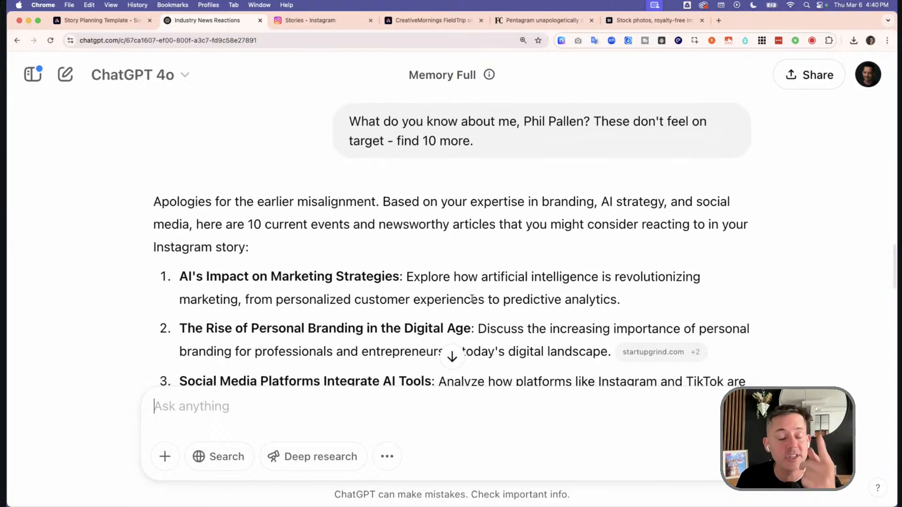
{"action": "scroll", "coordinate": [471, 300], "scroll_direction": "down", "scroll_amount": 3}
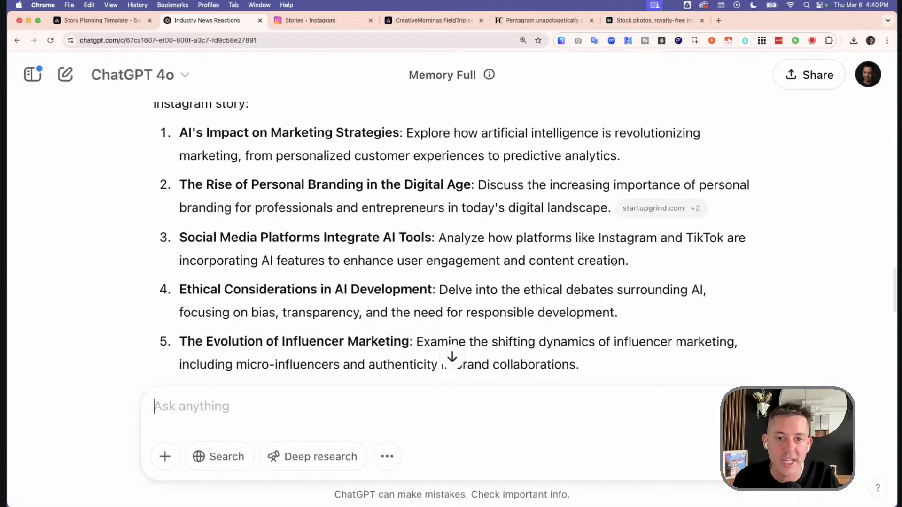
{"action": "scroll", "coordinate": [628, 256], "scroll_direction": "down", "scroll_amount": 3}
{"action": "scroll", "coordinate": [553, 256], "scroll_direction": "down", "scroll_amount": 6}
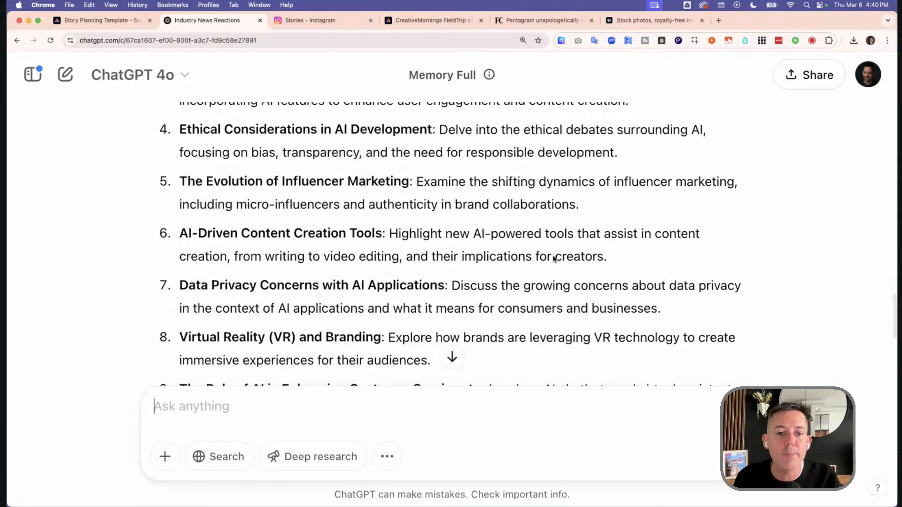
{"action": "scroll", "coordinate": [553, 258], "scroll_direction": "up", "scroll_amount": 5}
{"action": "scroll", "coordinate": [554, 258], "scroll_direction": "up", "scroll_amount": 5}
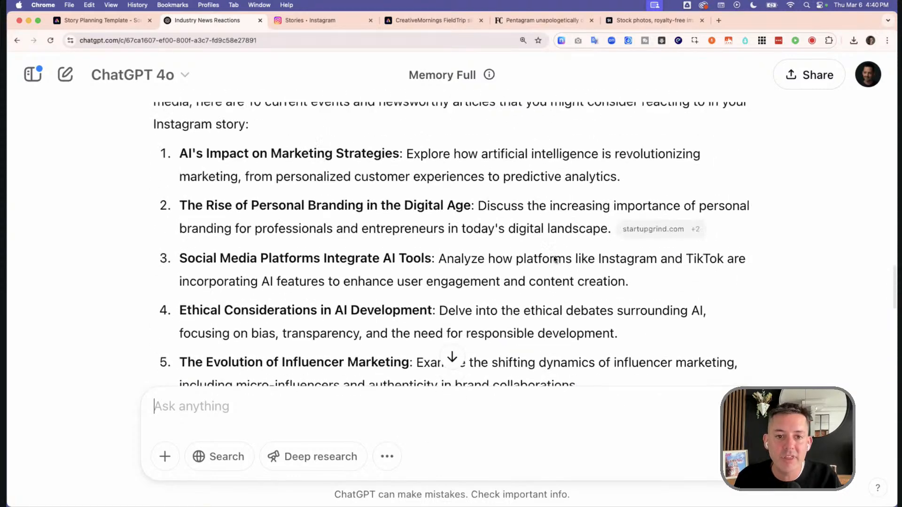
Open the Fast Company article on Pentagram defending generative AI and skim its headline, artwork and opening paragraphs
{"action": "left_click", "coordinate": [525, 21]}
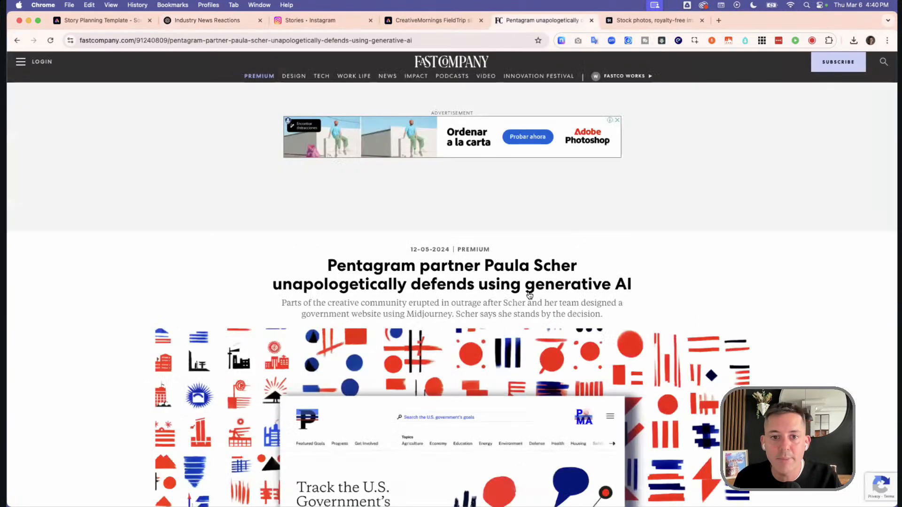
{"action": "scroll", "coordinate": [554, 266], "scroll_direction": "down", "scroll_amount": 6}
{"action": "scroll", "coordinate": [555, 266], "scroll_direction": "down", "scroll_amount": 5}
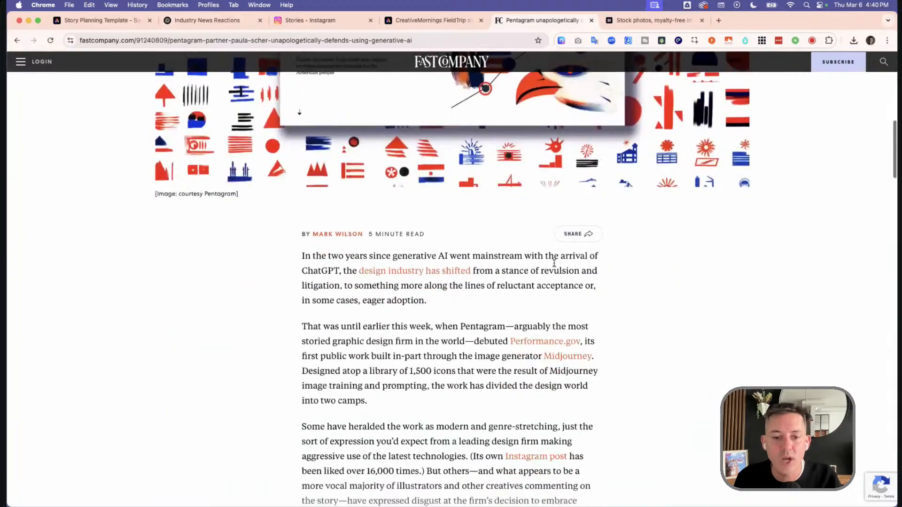
{"action": "scroll", "coordinate": [554, 266], "scroll_direction": "up", "scroll_amount": 11}
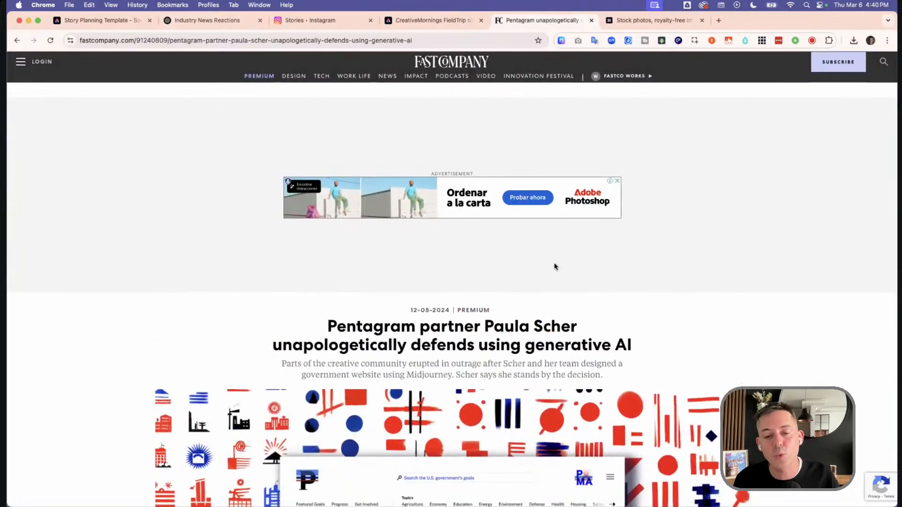
{"action": "scroll", "coordinate": [553, 266], "scroll_direction": "down", "scroll_amount": 3}
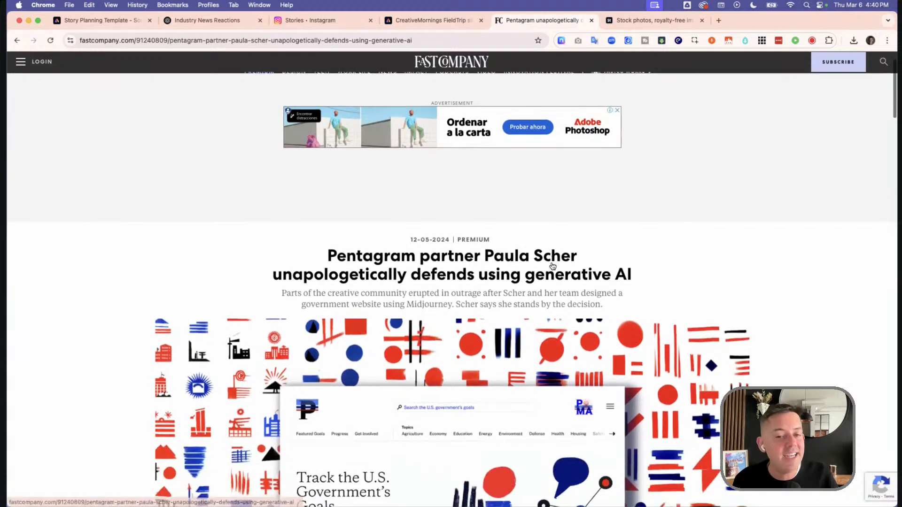
{"action": "scroll", "coordinate": [553, 267], "scroll_direction": "down", "scroll_amount": 1}
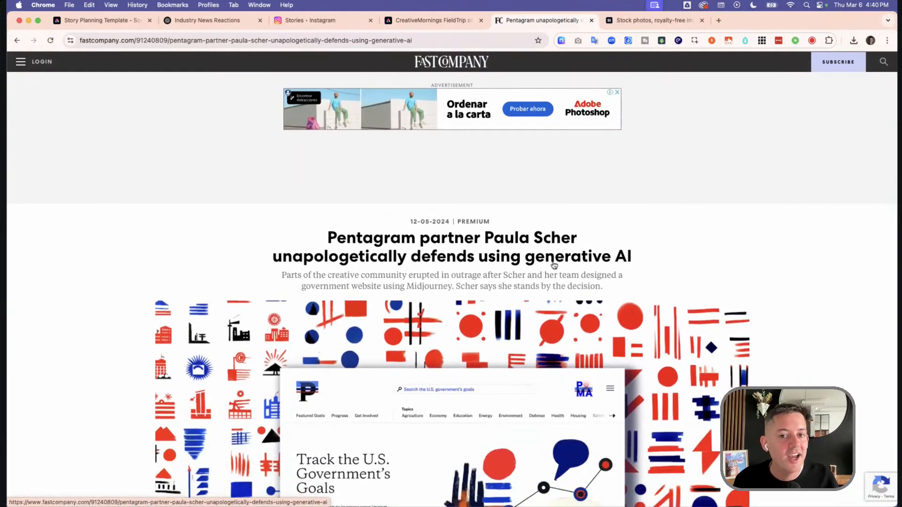
{"action": "scroll", "coordinate": [554, 266], "scroll_direction": "down", "scroll_amount": 3}
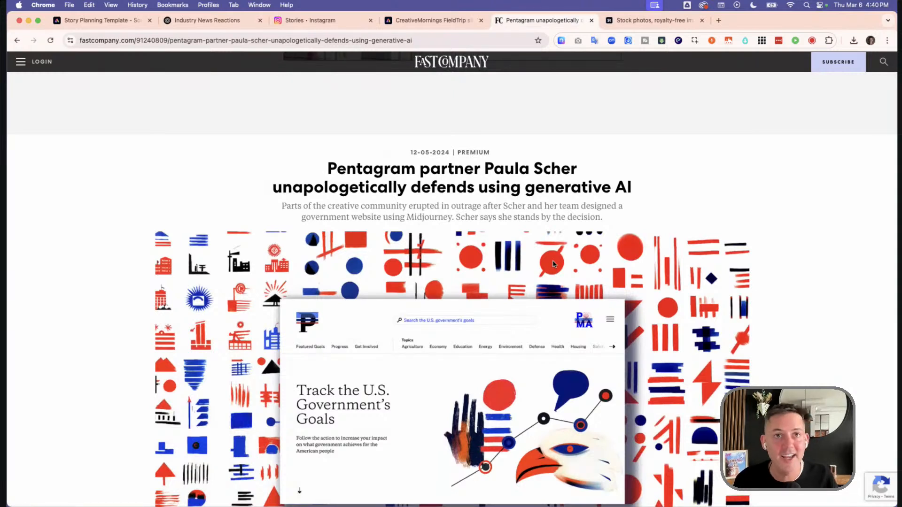
{"action": "scroll", "coordinate": [525, 228], "scroll_direction": "down", "scroll_amount": 3}
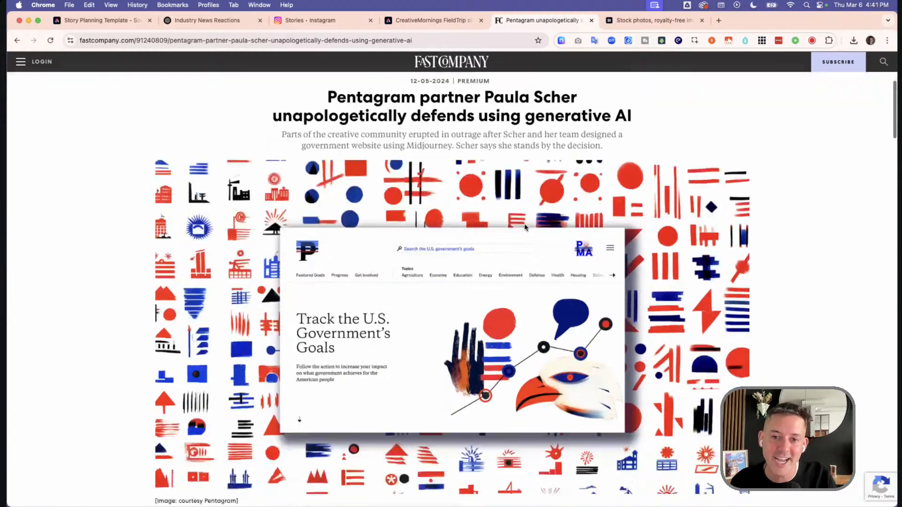
{"action": "scroll", "coordinate": [525, 227], "scroll_direction": "down", "scroll_amount": 20}
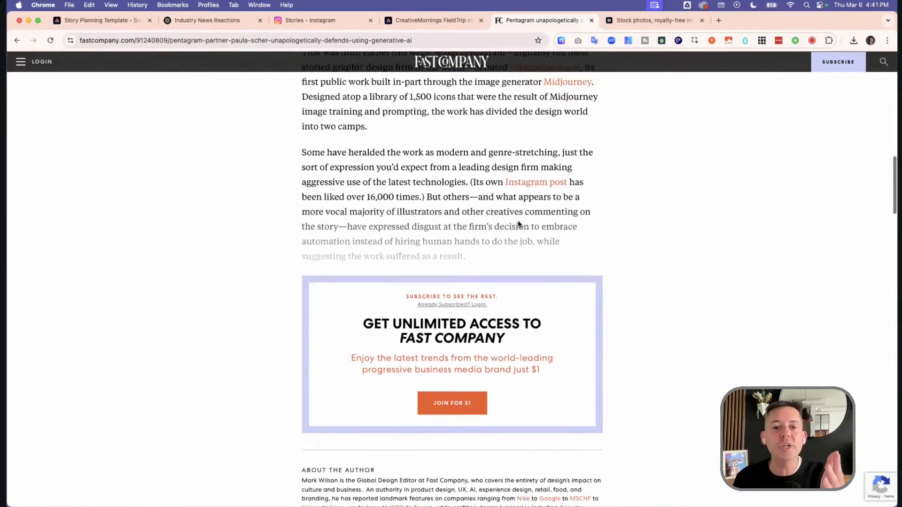
{"action": "scroll", "coordinate": [516, 224], "scroll_direction": "up", "scroll_amount": 20}
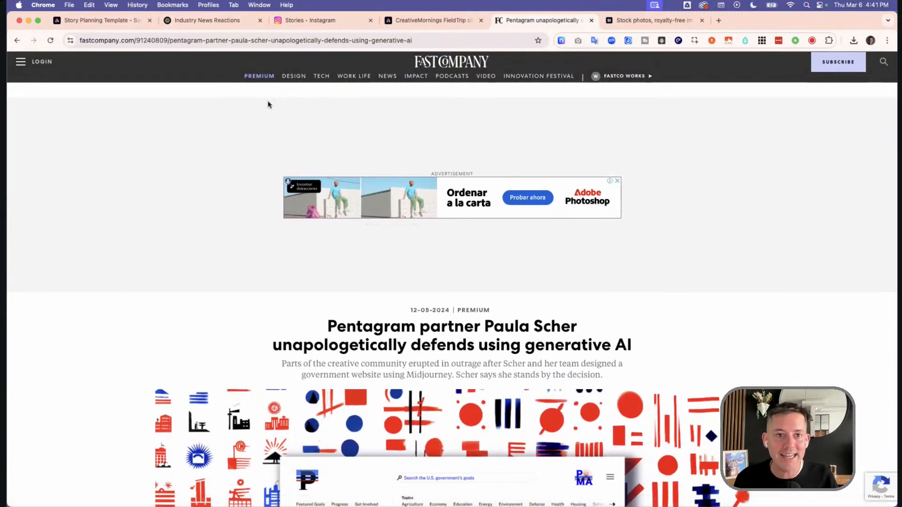
Return to the R = REACT planning page, switch to the mirrored Instagram app, and share slide 4 of the pentagramdesign carousel post to a story
{"action": "left_click", "coordinate": [103, 21]}
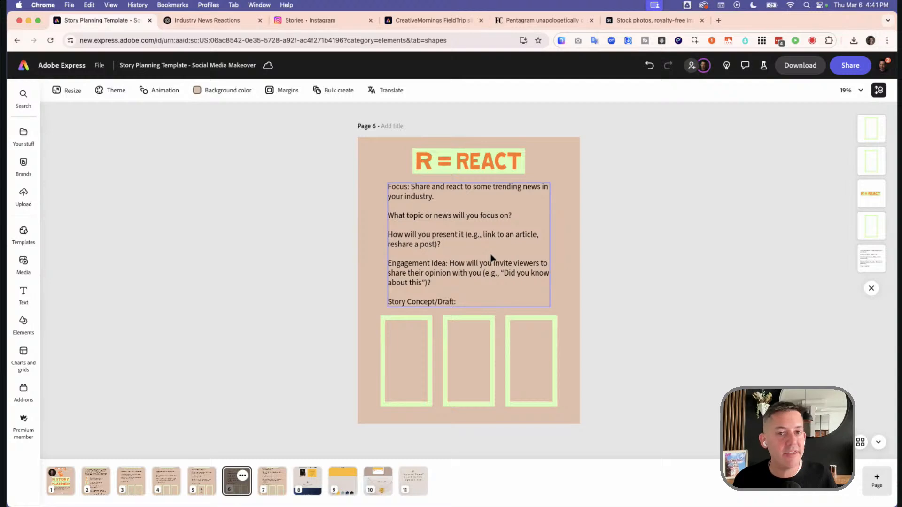
{"action": "key", "text": "ctrl+Right"}
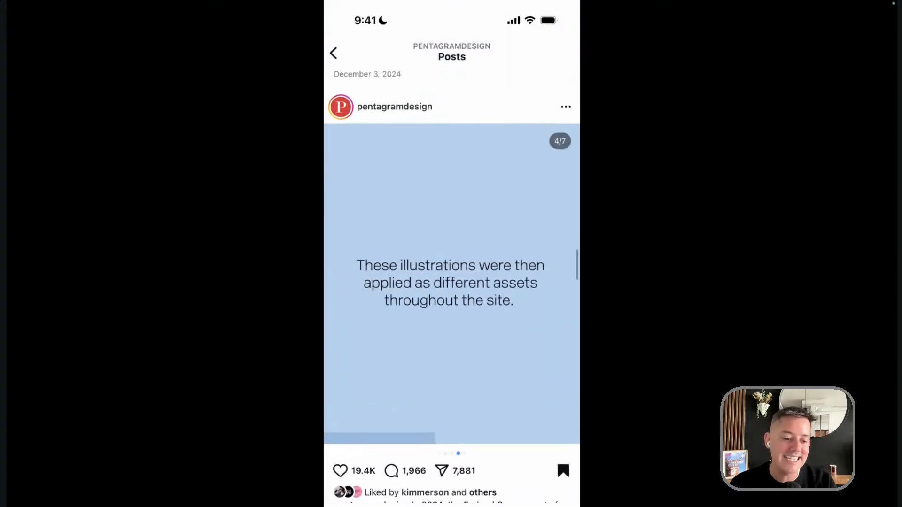
{"action": "left_click_drag", "start_coordinate": [375, 254], "coordinate": [541, 254]}
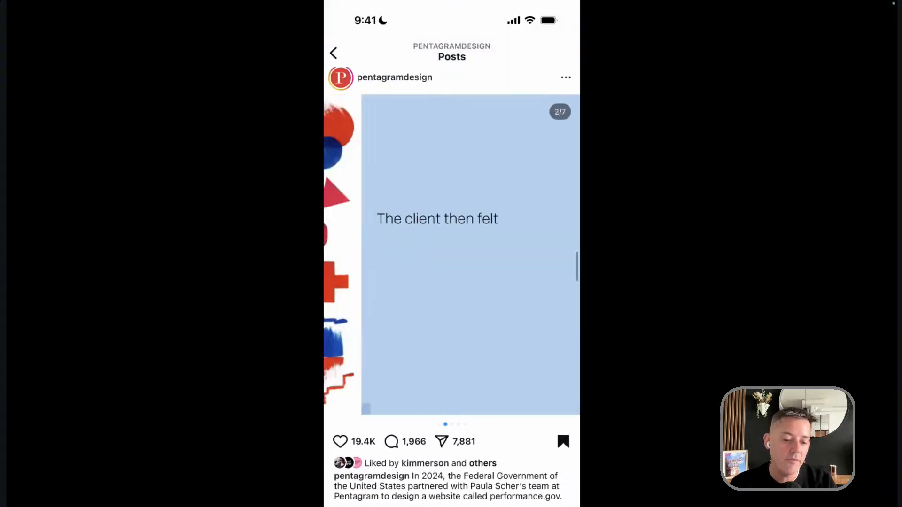
{"action": "left_click_drag", "start_coordinate": [516, 254], "coordinate": [376, 254]}
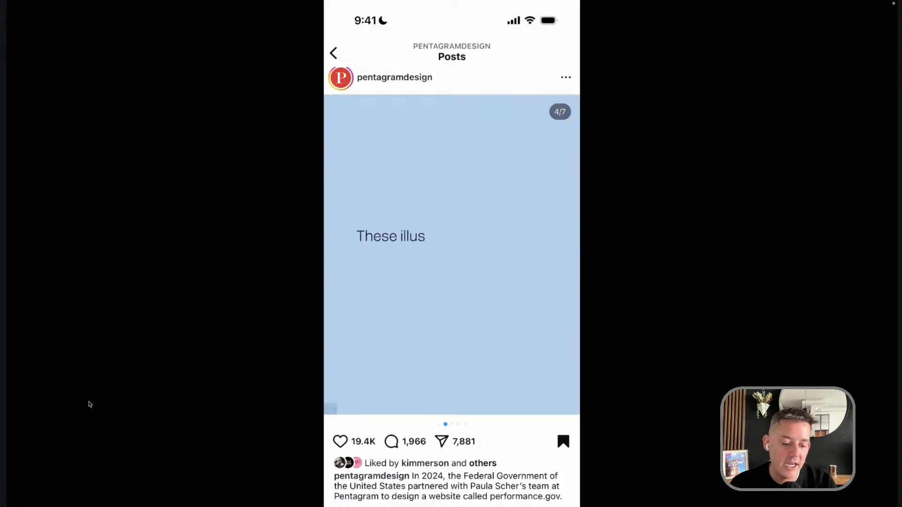
{"action": "left_click", "coordinate": [441, 442]}
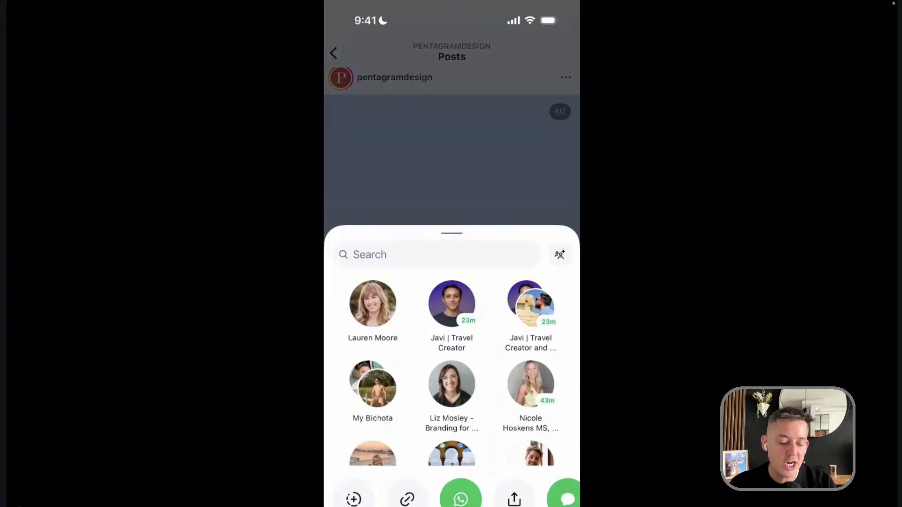
{"action": "left_click", "coordinate": [514, 499]}
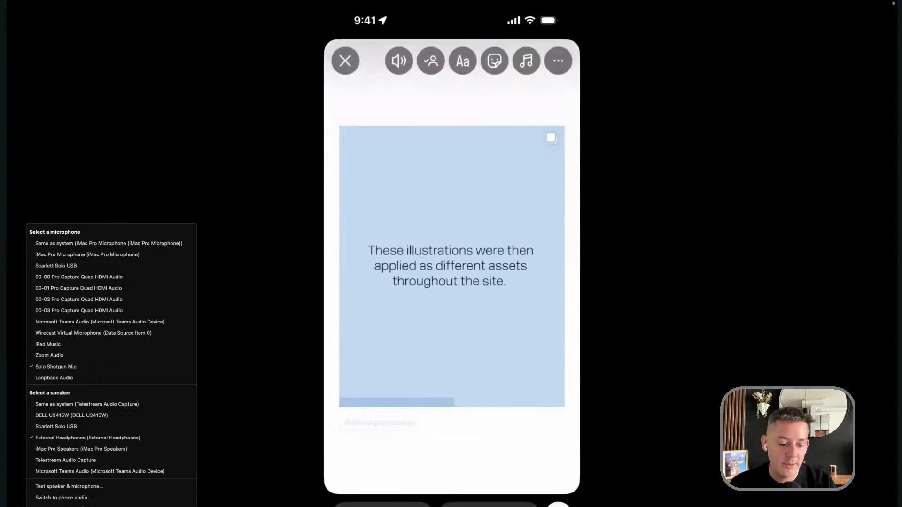
{"action": "left_click", "coordinate": [463, 60]}
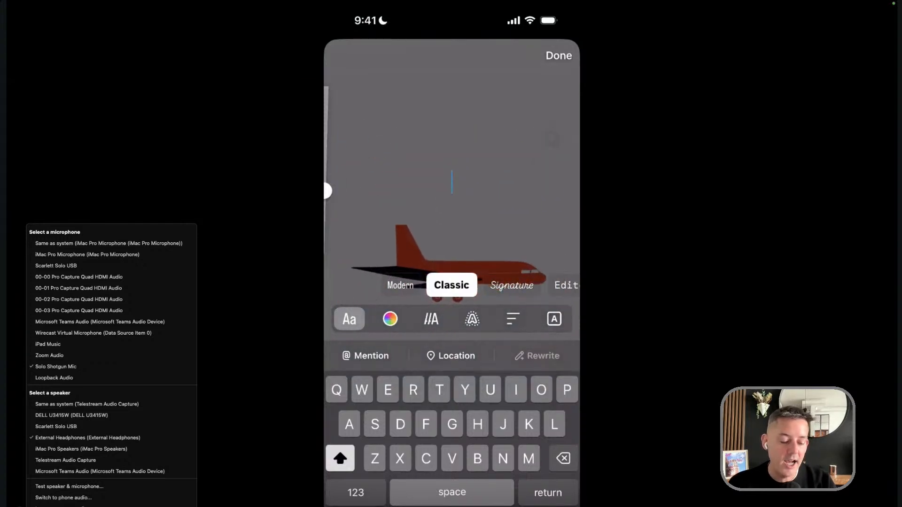
{"action": "type", "text": "Inter"}
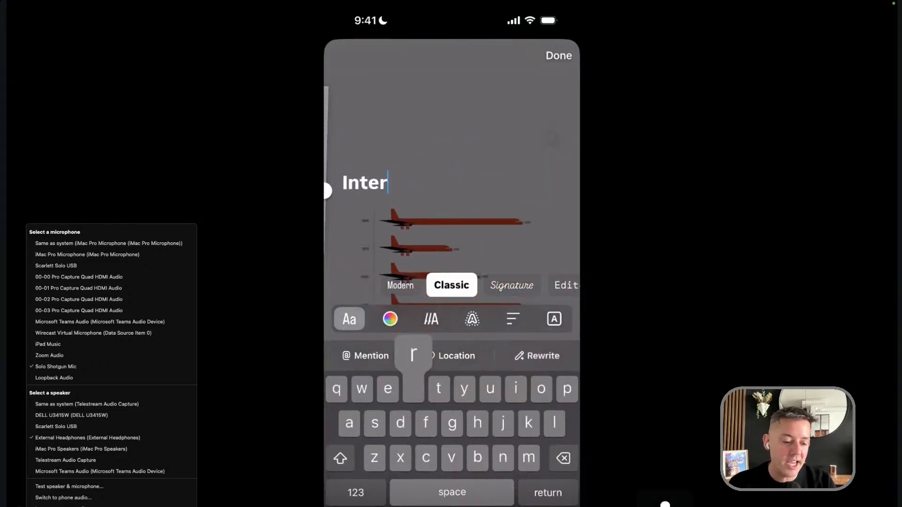
{"action": "type", "text": "esting that "}
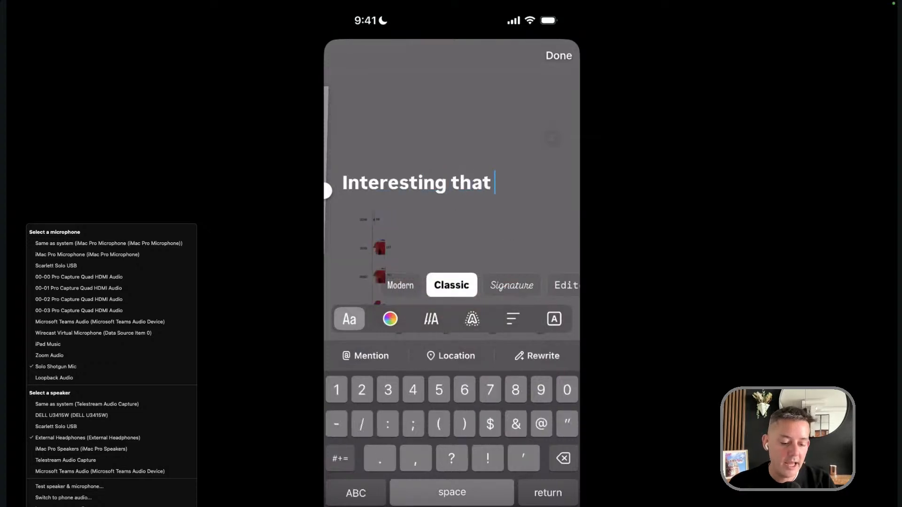
{"action": "type", "text": "@pentegram"}
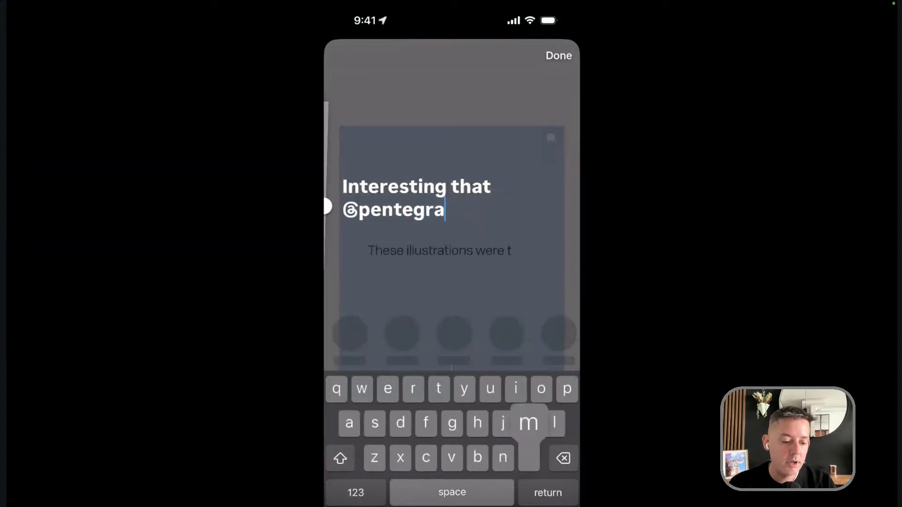
{"action": "key", "text": "BackSpace"}
{"action": "key", "text": "BackSpace"}
{"action": "key", "text": "BackSpace"}
{"action": "key", "text": "BackSpace"}
{"action": "key", "text": "BackSpace"}
{"action": "type", "text": "agram"}
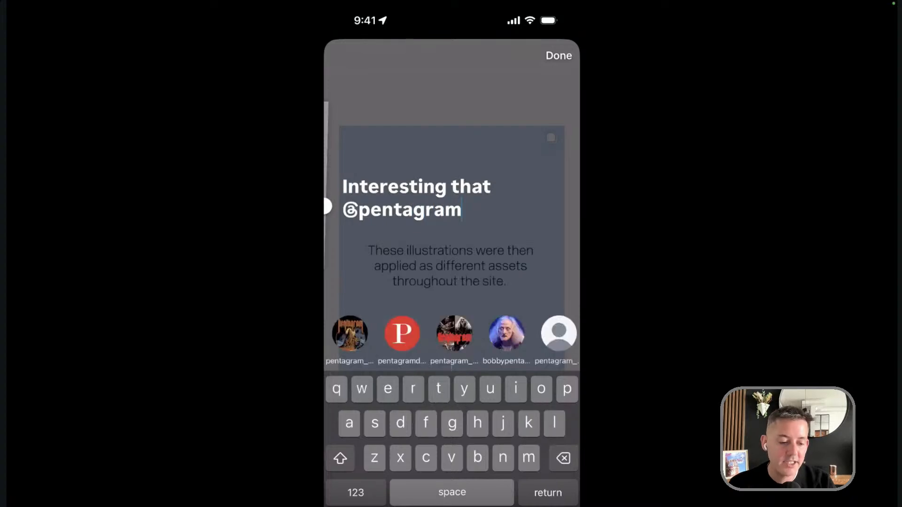
{"action": "left_click", "coordinate": [402, 335]}
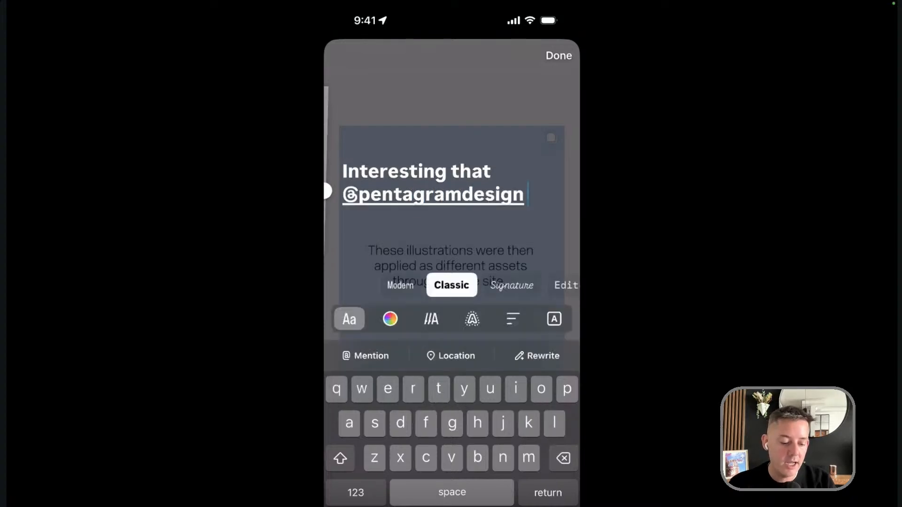
Complete the story text with "is defending its use of AI for branding" after the mention
{"action": "type", "text": "is defi"}
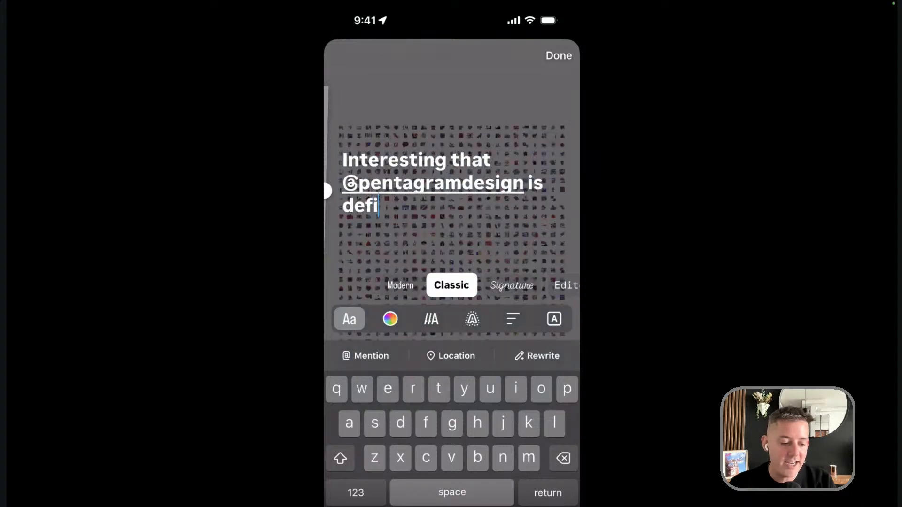
{"action": "key", "text": "BackSpace"}
{"action": "type", "text": "ending"}
{"action": "key", "text": "BackSpace"}
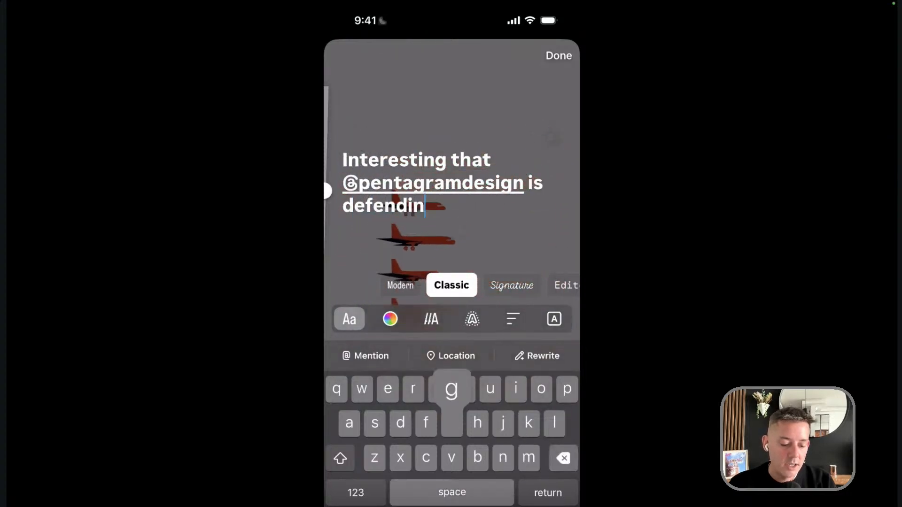
{"action": "type", "text": "g its use of "}
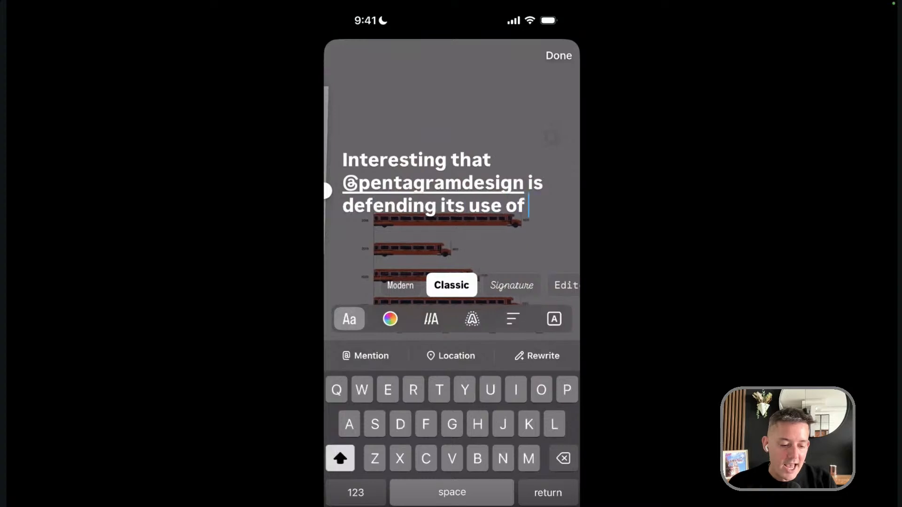
{"action": "type", "text": "AI for brnsdi"}
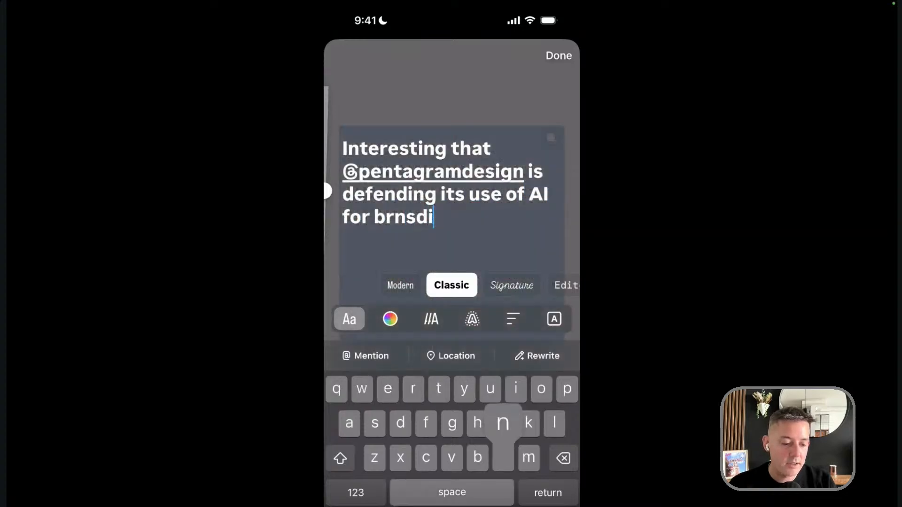
{"action": "type", "text": "n"}
{"action": "key", "text": "BackSpace"}
Give the story text a filled background in the light blue sampled from the shared post, with dark lettering
{"action": "left_click", "coordinate": [553, 319]}
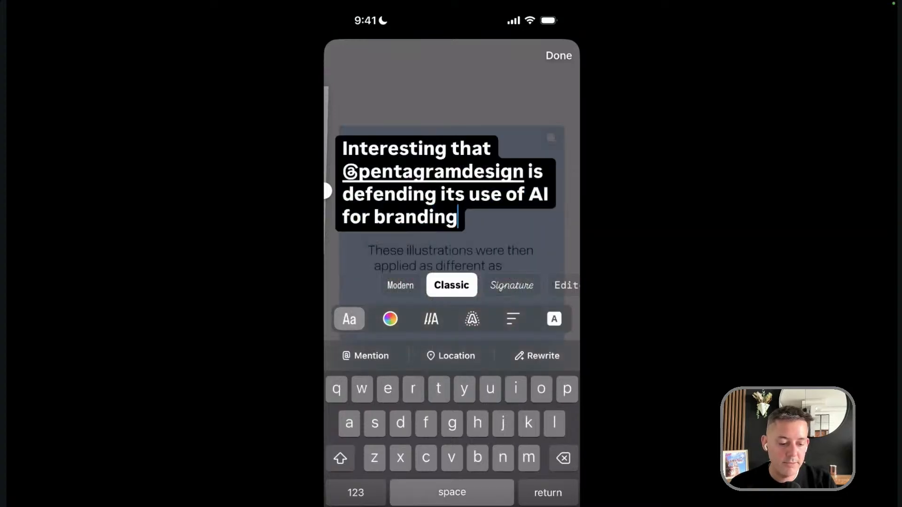
{"action": "left_click", "coordinate": [390, 319]}
{"action": "left_click", "coordinate": [559, 56]}
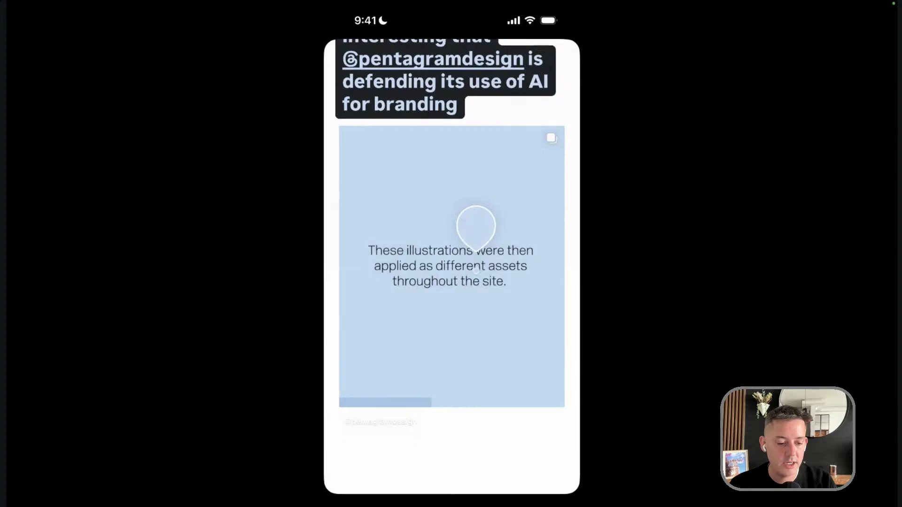
{"action": "left_click", "coordinate": [377, 365]}
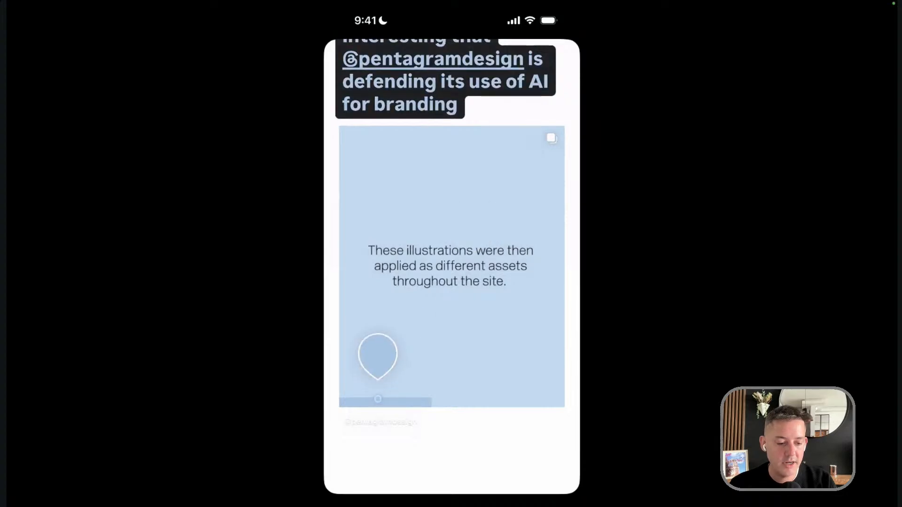
{"action": "left_click", "coordinate": [554, 370]}
{"action": "left_click", "coordinate": [558, 55]}
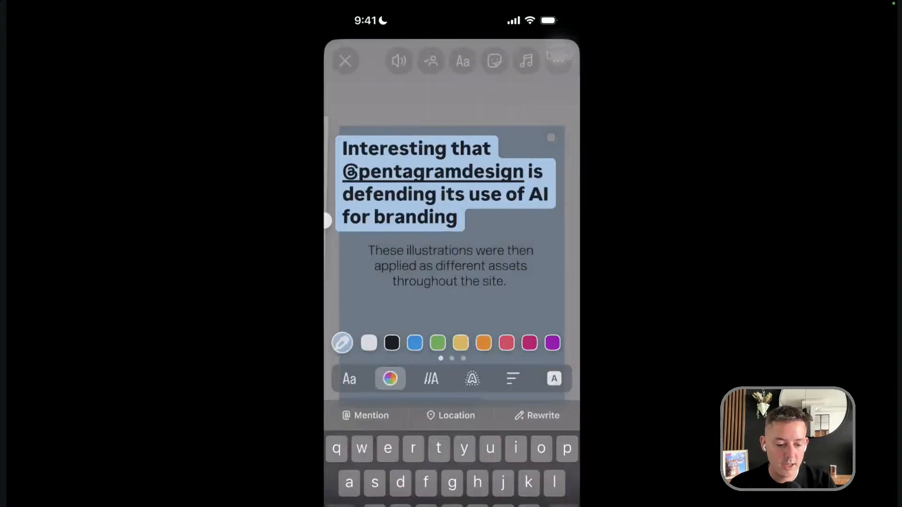
Shrink the story text to two lines and place it just above the shared post, aligned to the left margin
{"action": "left_click", "coordinate": [457, 217]}
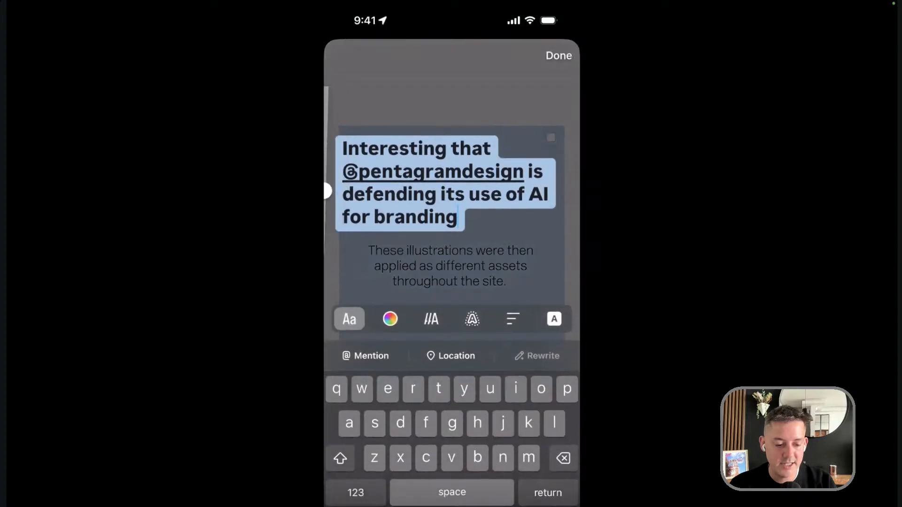
{"action": "left_click_drag", "start_coordinate": [328, 191], "coordinate": [339, 225]}
{"action": "left_click", "coordinate": [559, 55]}
{"action": "left_click_drag", "start_coordinate": [449, 183], "coordinate": [421, 112]}
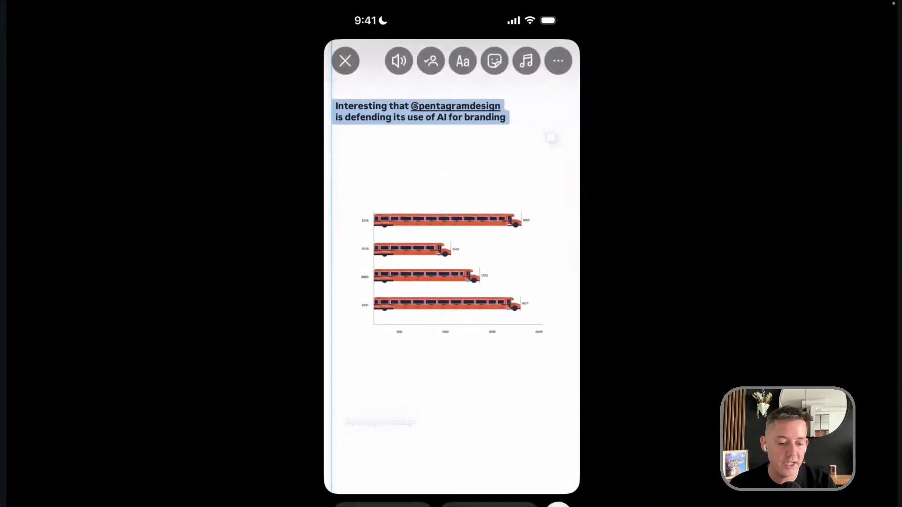
Search the GIF stickers for "black arrow" and place an arrow just below the story text near the slide's left edge
{"action": "left_click", "coordinate": [494, 61]}
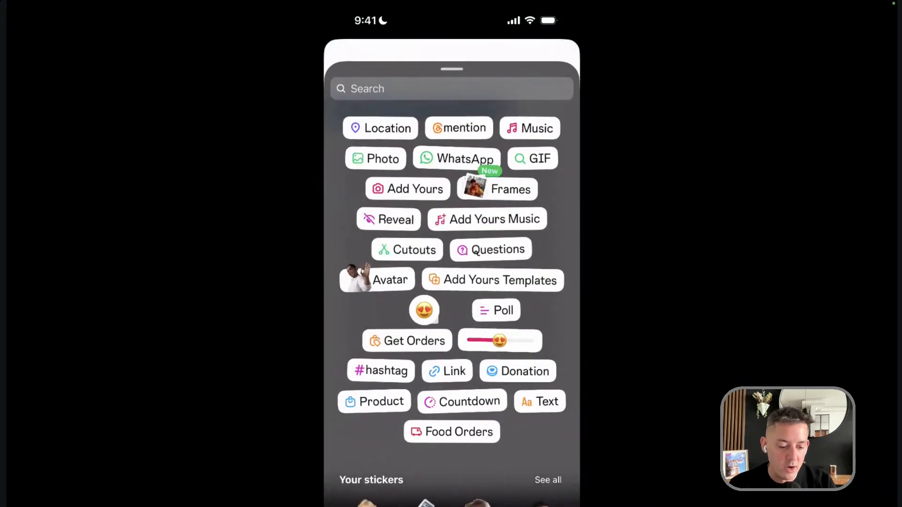
{"action": "left_click", "coordinate": [533, 158]}
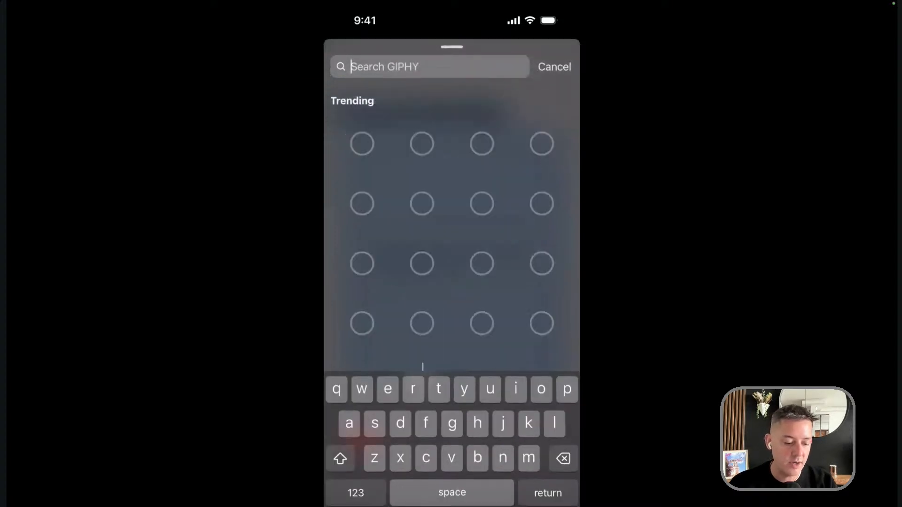
{"action": "type", "text": "vlsck arrow"}
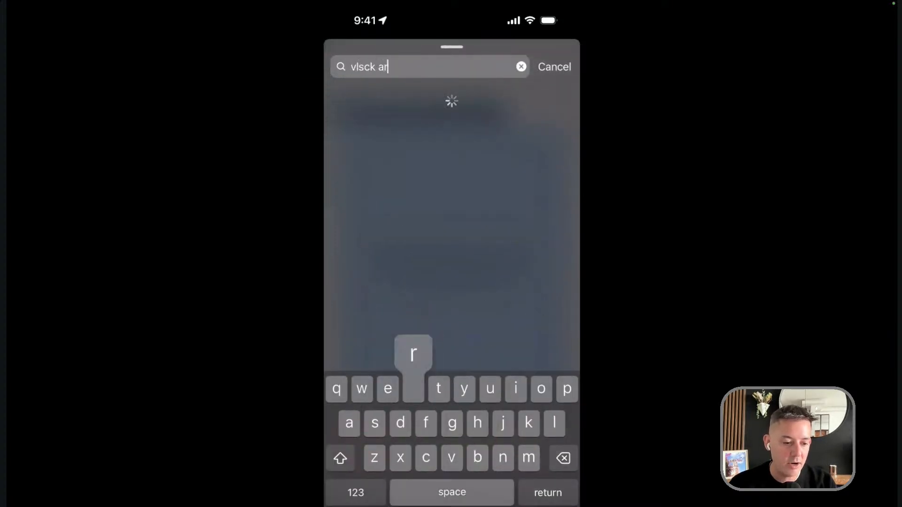
{"action": "key", "text": "BackSpace"}
{"action": "key", "text": "BackSpace"}
{"action": "key", "text": "BackSpace"}
{"action": "key", "text": "BackSpace"}
{"action": "key", "text": "BackSpace"}
{"action": "key", "text": "BackSpace"}
{"action": "key", "text": "BackSpace"}
{"action": "key", "text": "BackSpace"}
{"action": "key", "text": "BackSpace"}
{"action": "key", "text": "BackSpace"}
{"action": "key", "text": "BackSpace"}
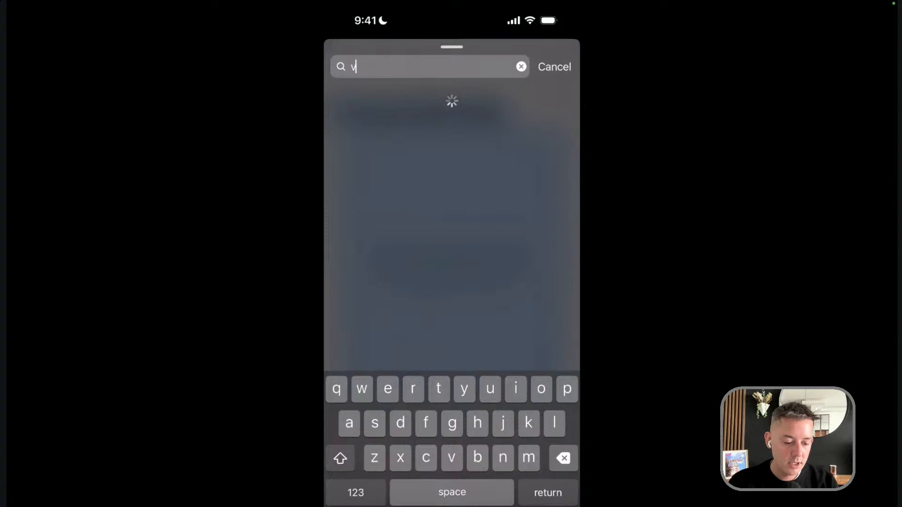
{"action": "type", "text": "black arrow"}
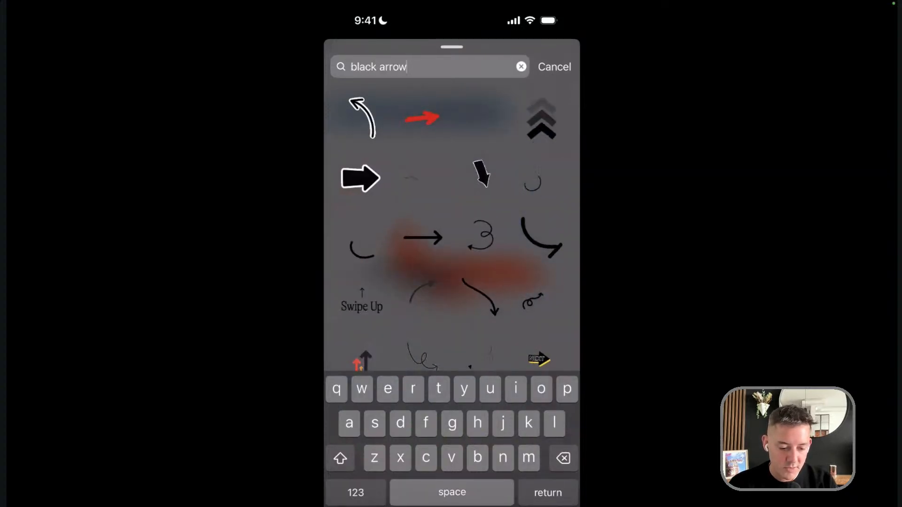
{"action": "left_click_drag", "start_coordinate": [451, 266], "coordinate": [356, 150]}
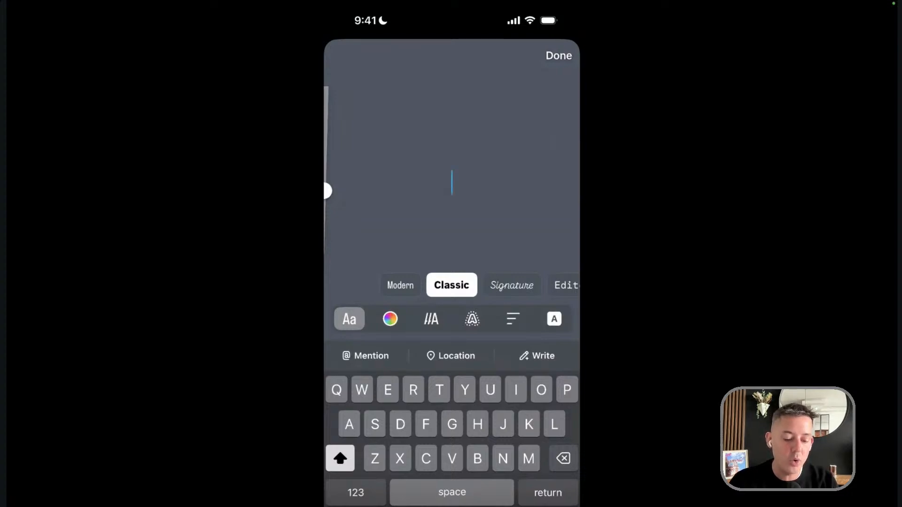
Add Classic text reading "I actually believe..." on a white fill, shrink it and center it on the light blue story slide
{"action": "type", "text": "I actually ge"}
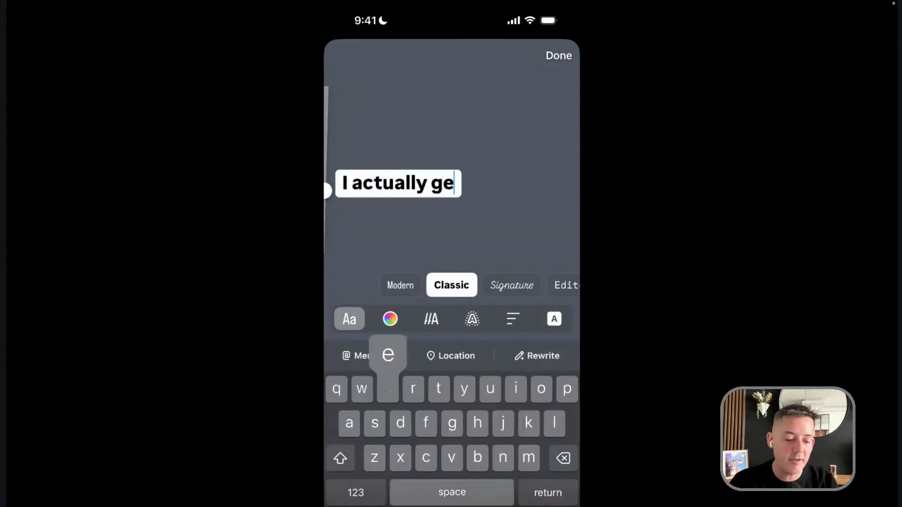
{"action": "key", "text": "BackSpace"}
{"action": "key", "text": "BackSpace"}
{"action": "type", "text": "believe..."}
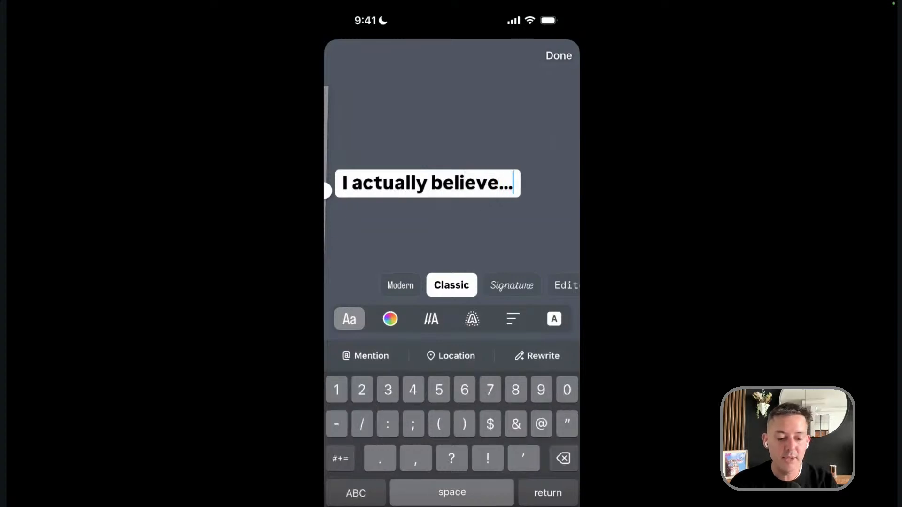
{"action": "left_click", "coordinate": [558, 55]}
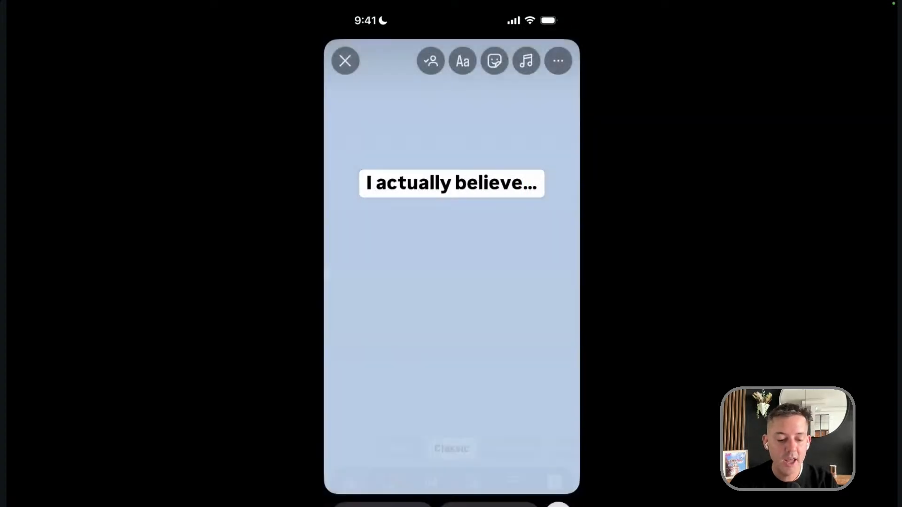
{"action": "mouse_move", "coordinate": [451, 229]}
{"action": "left_mouse_down"}
{"action": "mouse_move", "coordinate": [465, 254]}
{"action": "mouse_move", "coordinate": [452, 245]}
{"action": "left_mouse_up"}
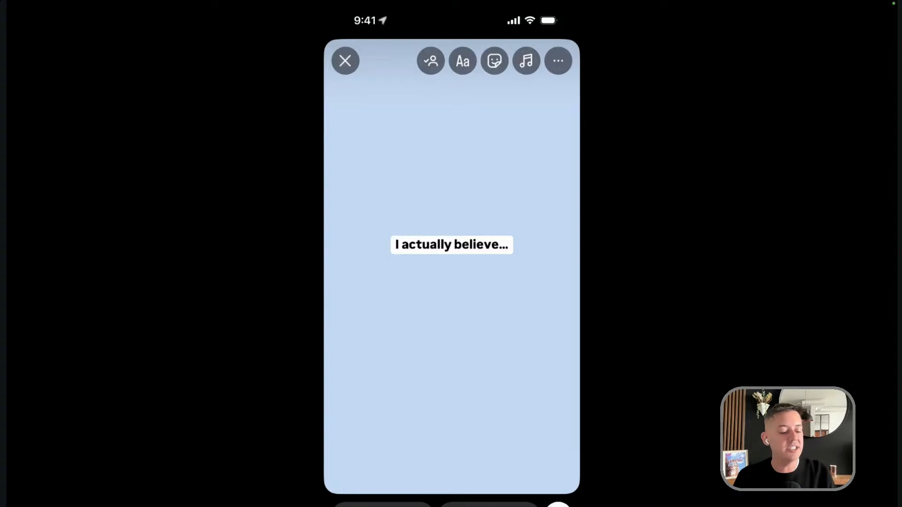
Add a blank page of the same size to the Adobe Express planning template and move it to the end as page 12
{"action": "mouse_move", "coordinate": [483, 258]}
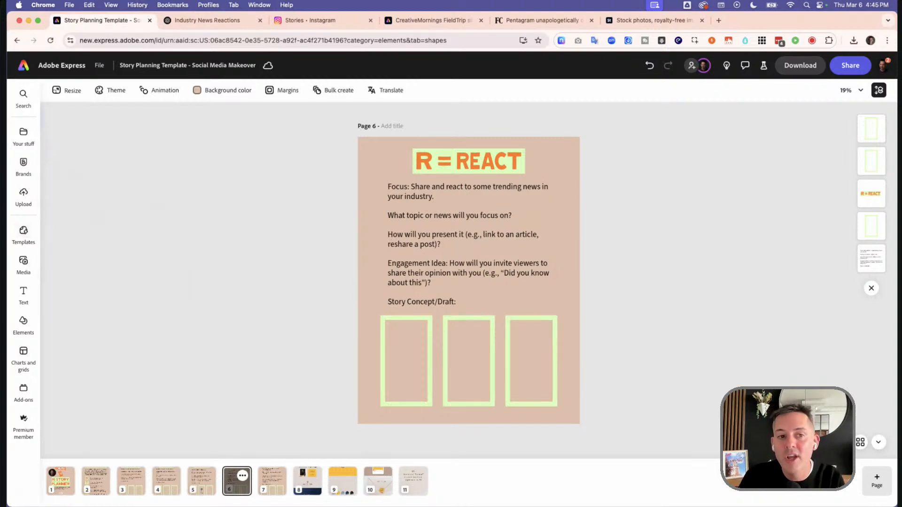
{"action": "left_click", "coordinate": [24, 261]}
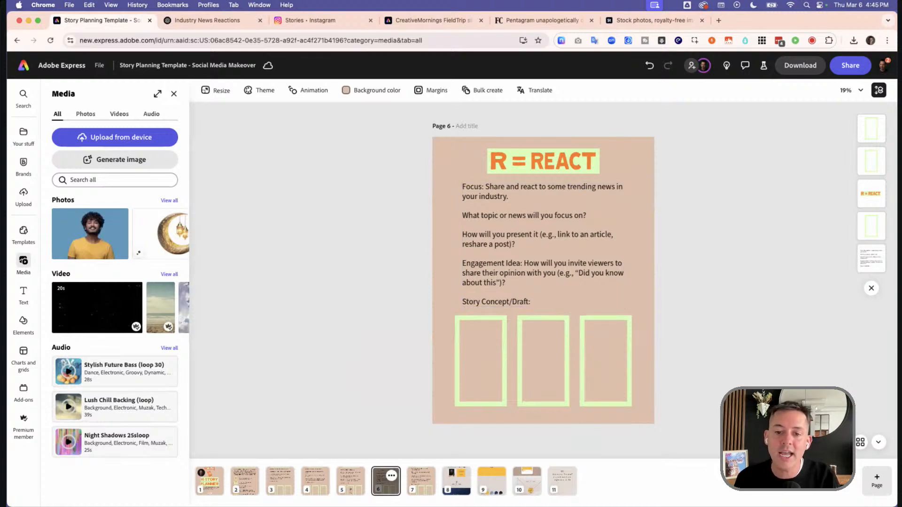
{"action": "mouse_move", "coordinate": [877, 481]}
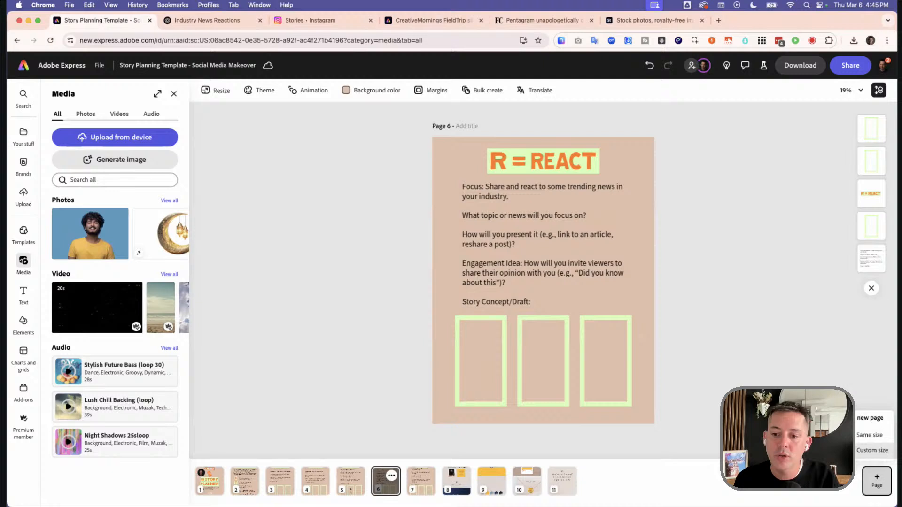
{"action": "left_click", "coordinate": [861, 436]}
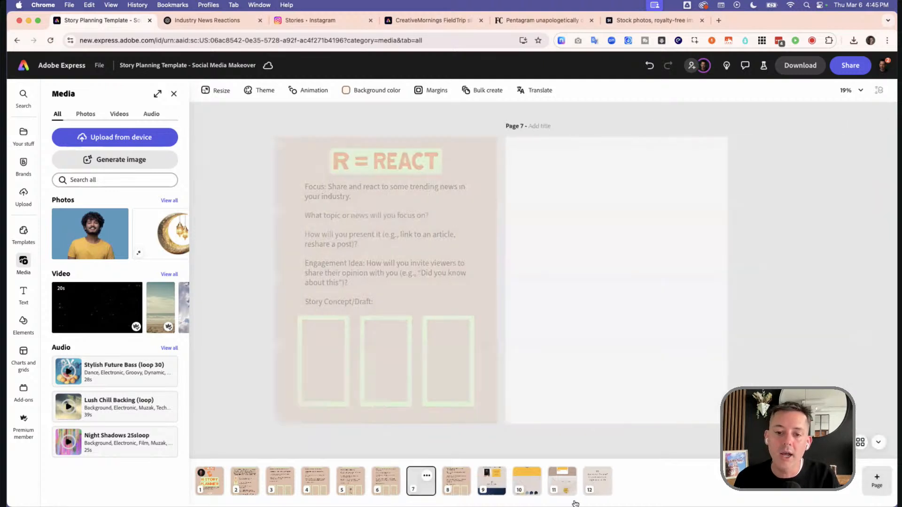
{"action": "left_click_drag", "start_coordinate": [587, 477], "coordinate": [625, 478]}
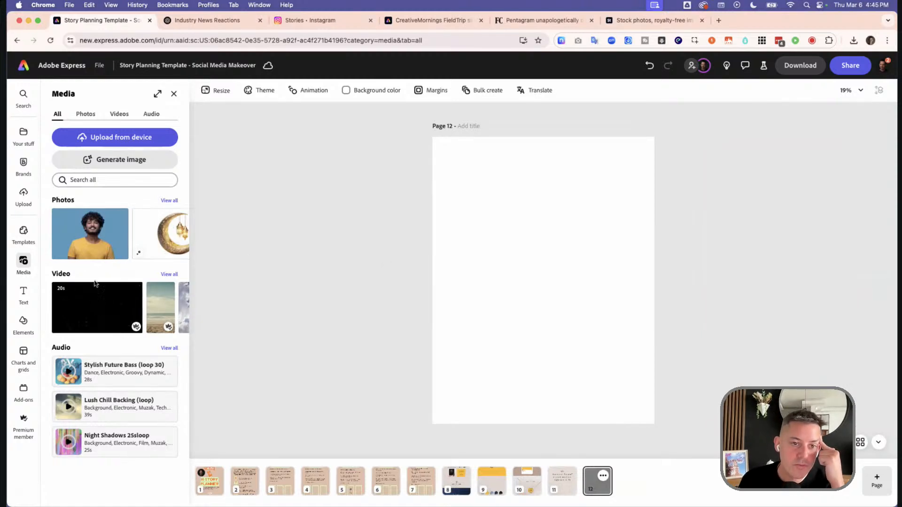
Open the full Flatlays stock photo collection and delete the flower photo placed on page 12
{"action": "left_click", "coordinate": [159, 203]}
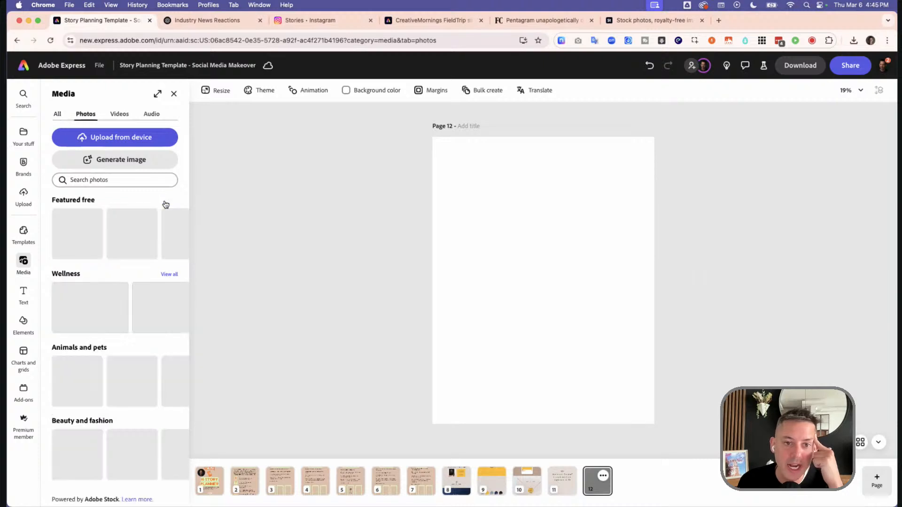
{"action": "scroll", "coordinate": [129, 263], "scroll_direction": "down", "scroll_amount": 2}
{"action": "scroll", "coordinate": [130, 264], "scroll_direction": "down", "scroll_amount": 4}
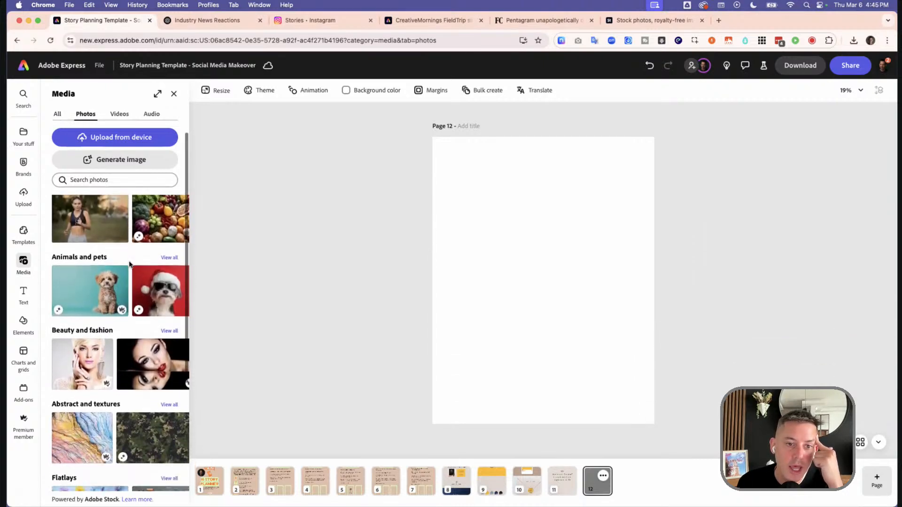
{"action": "scroll", "coordinate": [123, 260], "scroll_direction": "down", "scroll_amount": 2}
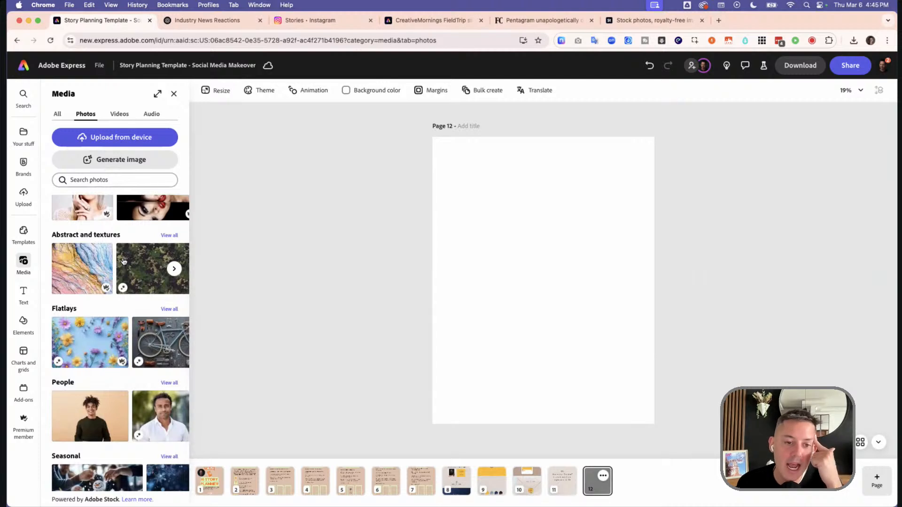
{"action": "left_click", "coordinate": [97, 346]}
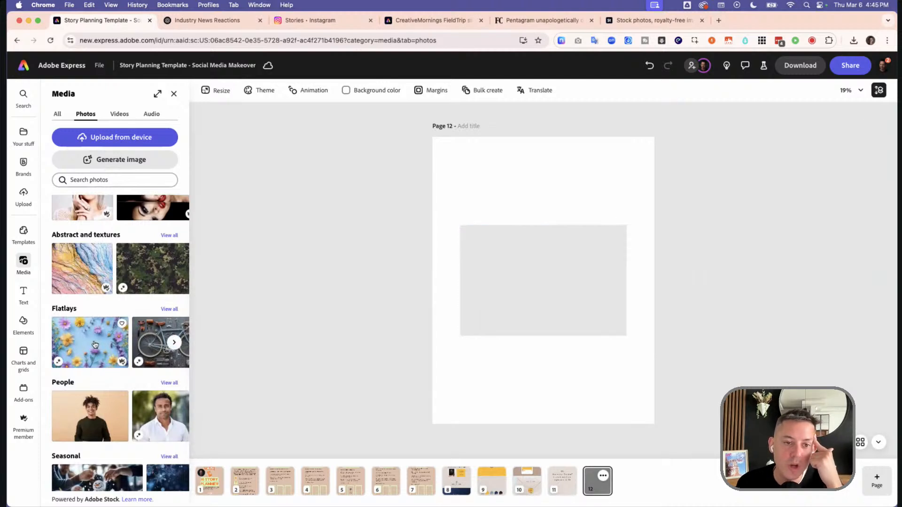
{"action": "left_click", "coordinate": [169, 310]}
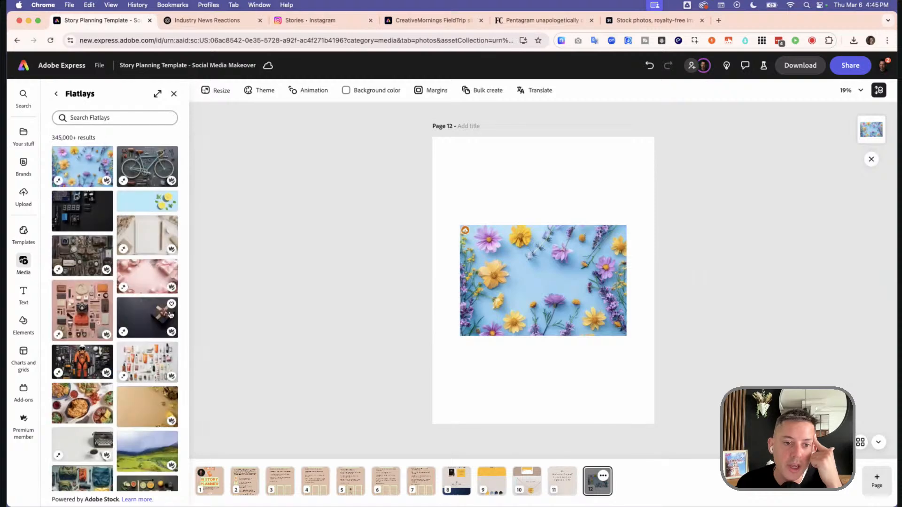
{"action": "left_click", "coordinate": [491, 298]}
{"action": "key", "text": "Delete"}
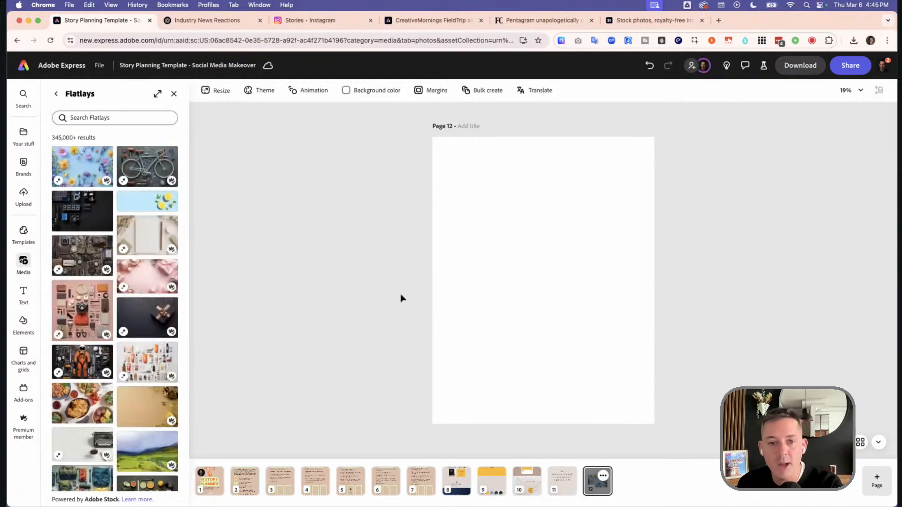
Place the flatlay photo of colorful backpacks on page 12 and set it as the page background
{"action": "scroll", "coordinate": [143, 290], "scroll_direction": "down", "scroll_amount": 3}
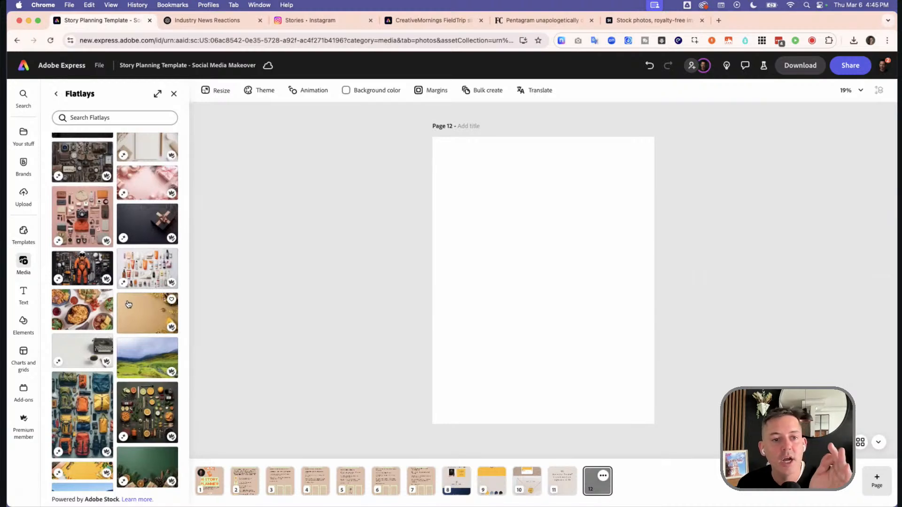
{"action": "scroll", "coordinate": [125, 301], "scroll_direction": "down", "scroll_amount": 8}
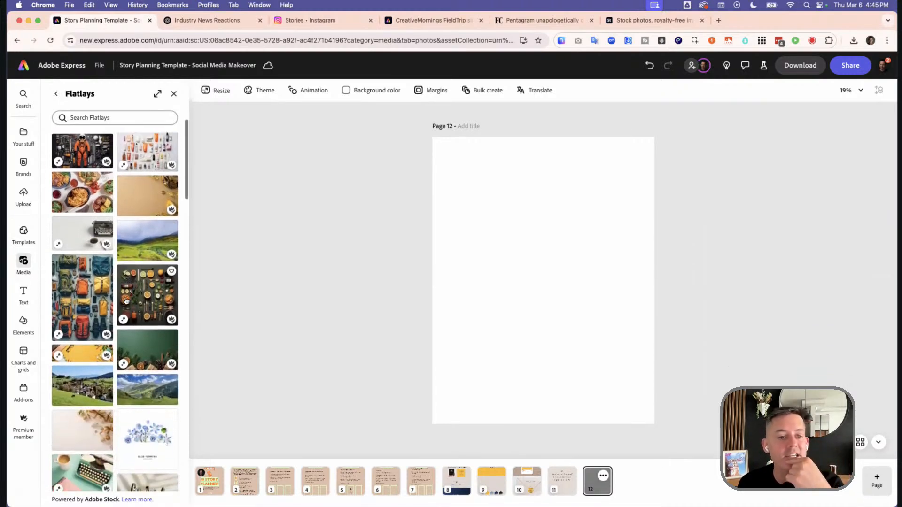
{"action": "left_click", "coordinate": [91, 235]}
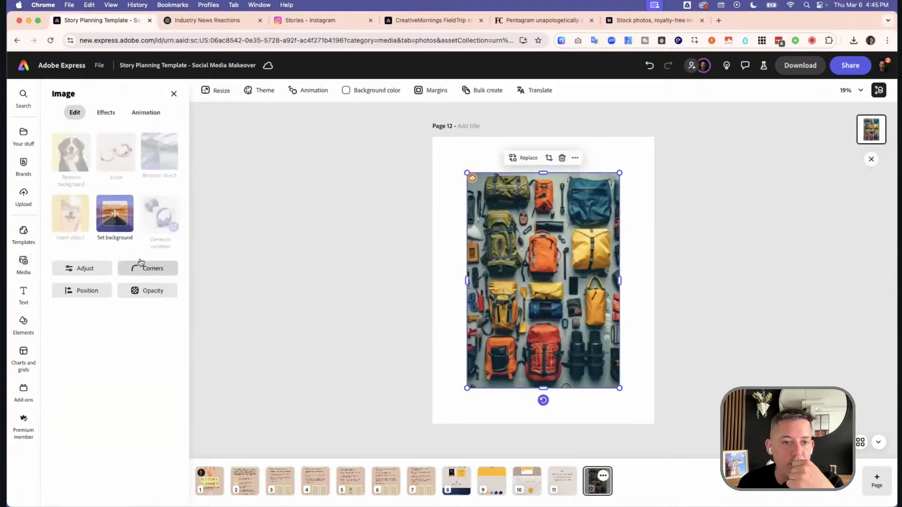
{"action": "left_click", "coordinate": [127, 217]}
{"action": "left_click", "coordinate": [690, 348]}
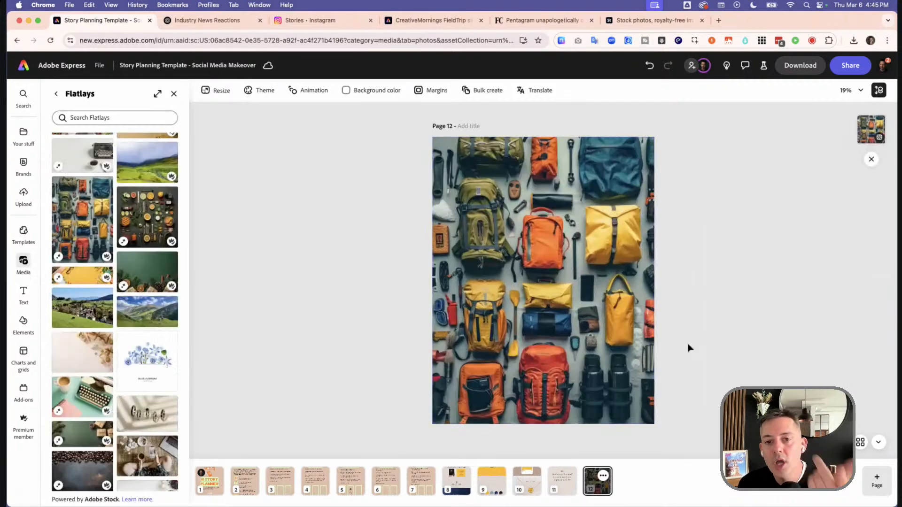
{"action": "left_click", "coordinate": [585, 325]}
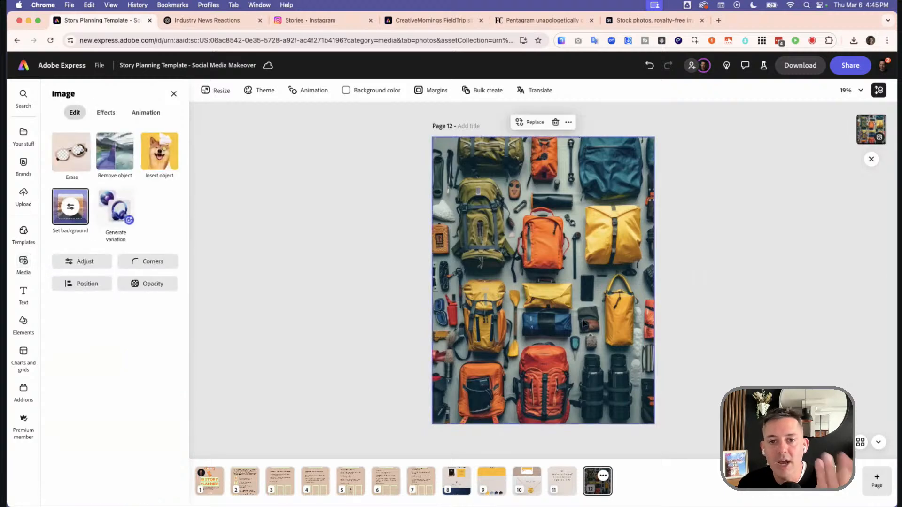
{"action": "left_click", "coordinate": [350, 261]}
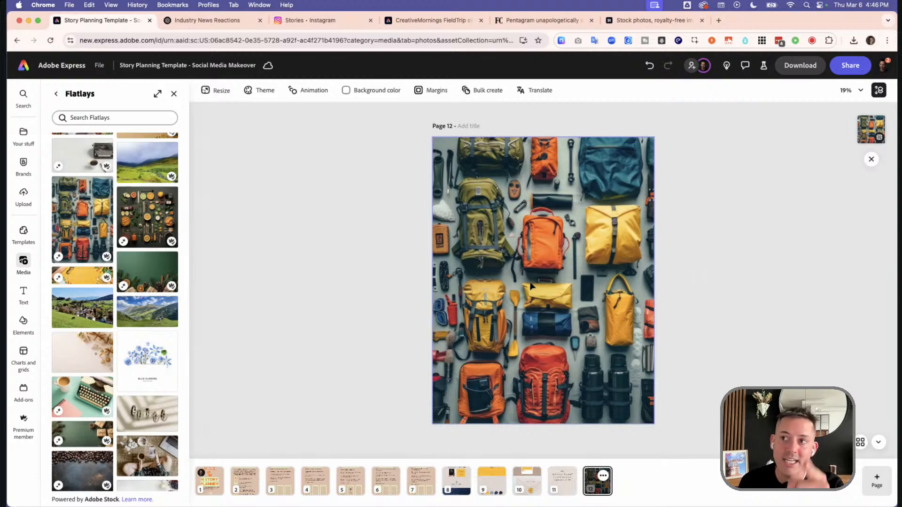
Resize the backpack page to a custom 1080 x 1920 px with Expand image enabled
{"action": "left_click", "coordinate": [174, 94]}
{"action": "left_click", "coordinate": [66, 90]}
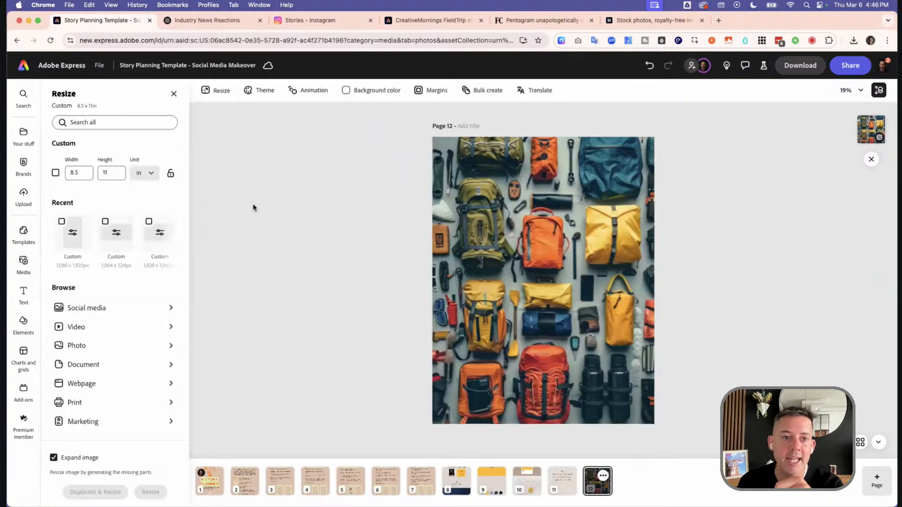
{"action": "left_click", "coordinate": [151, 178]}
{"action": "left_click", "coordinate": [147, 207]}
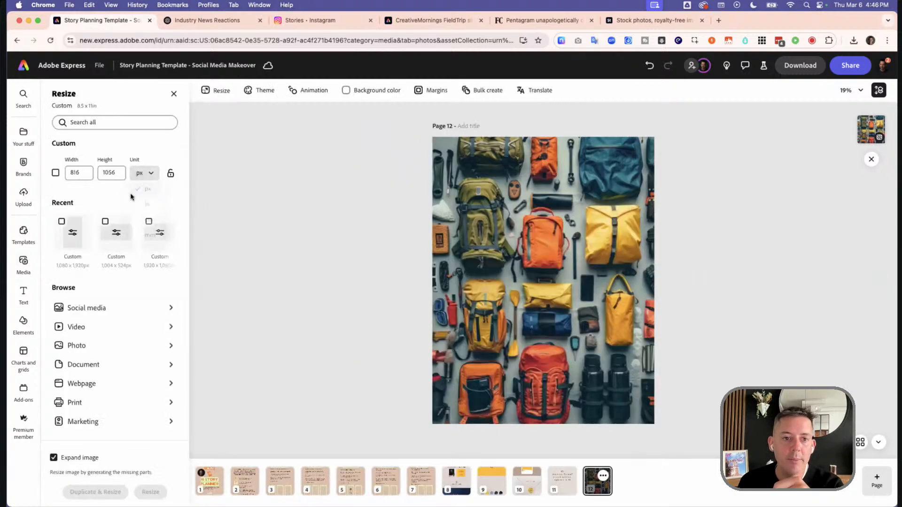
{"action": "left_click", "coordinate": [77, 174]}
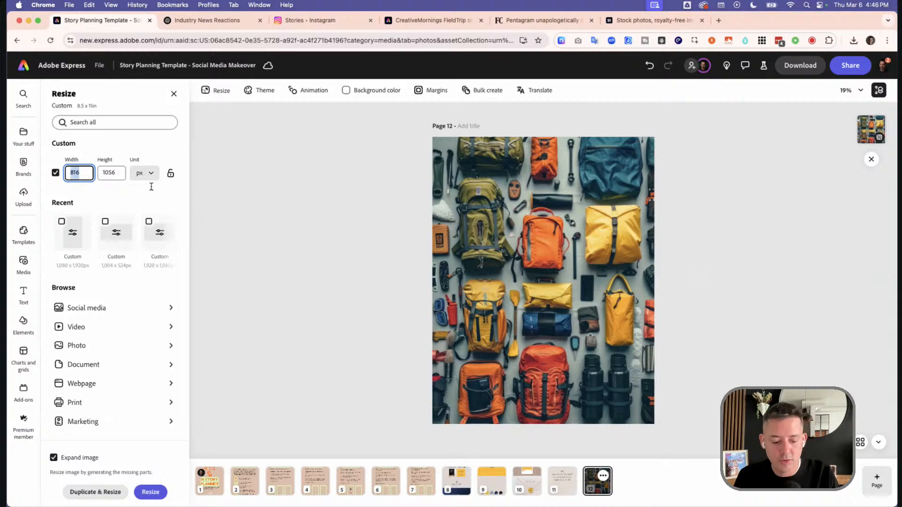
{"action": "type", "text": "1080"}
{"action": "key", "text": "Tab"}
{"action": "type", "text": "19"}
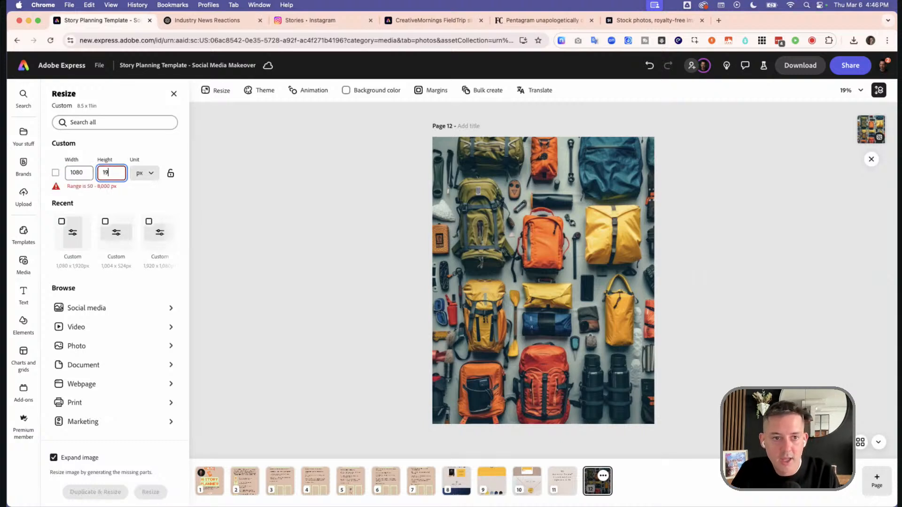
{"action": "type", "text": "920"}
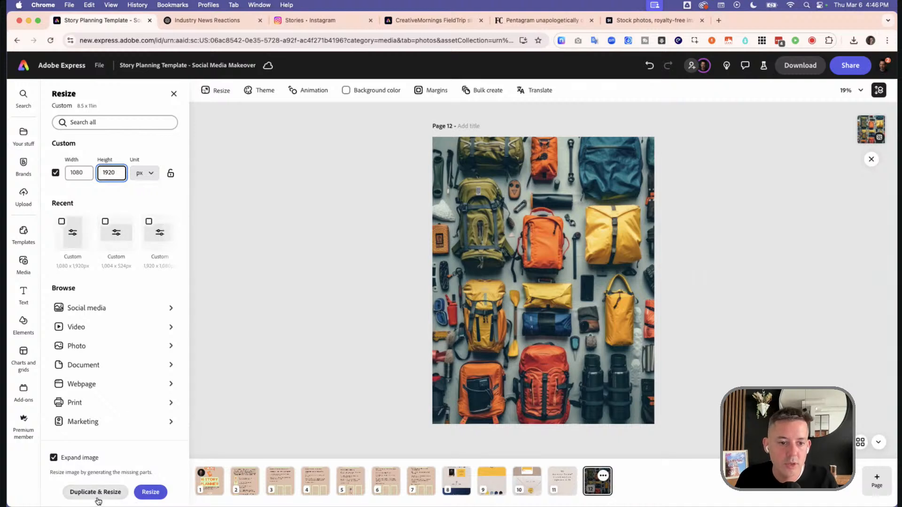
{"action": "left_click", "coordinate": [124, 493]}
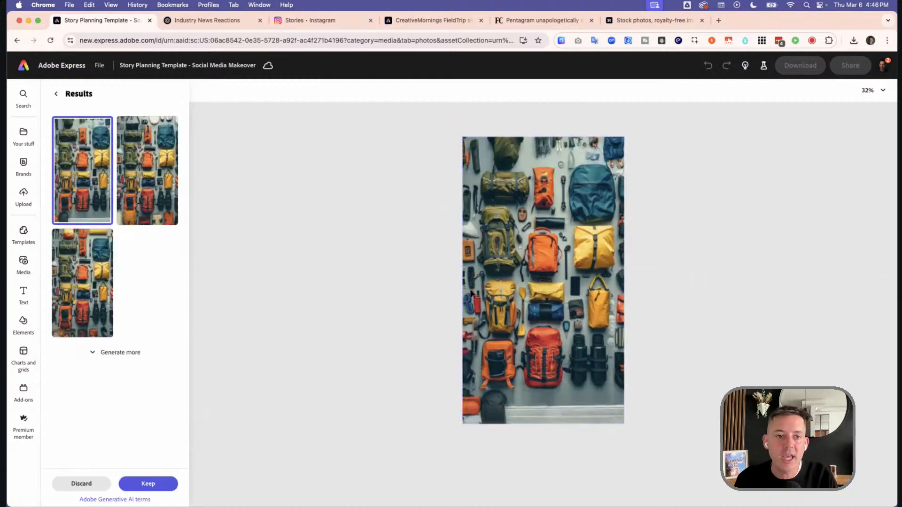
Compare the generated image expansions and select the second result, with extra bags filling the bottom row
{"action": "left_click", "coordinate": [157, 196]}
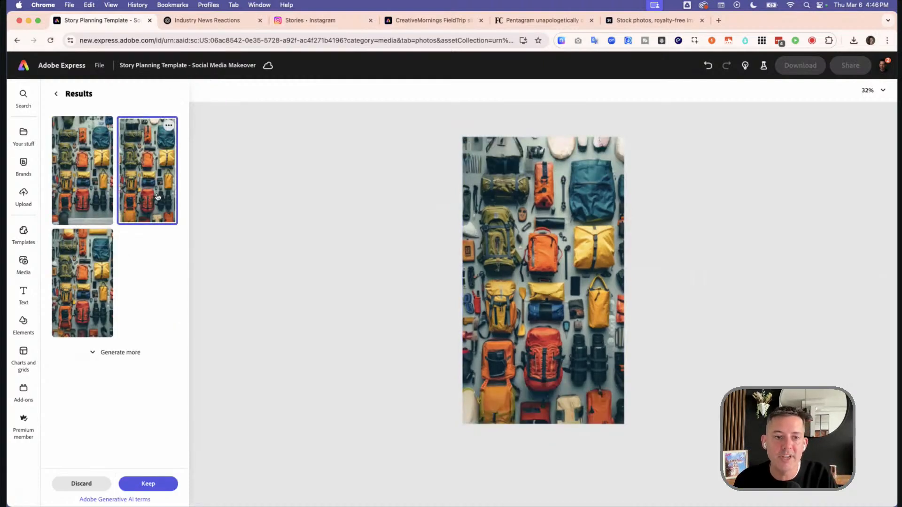
{"action": "left_click", "coordinate": [82, 282]}
{"action": "left_click", "coordinate": [157, 193]}
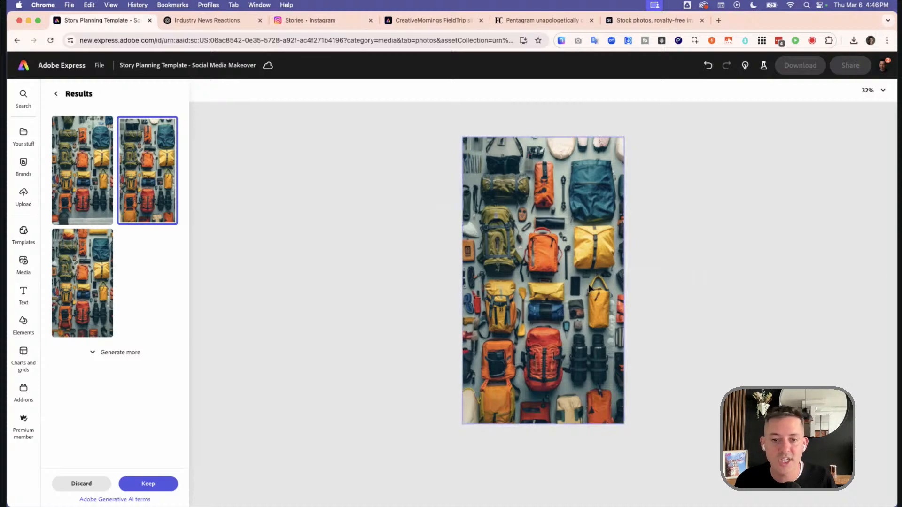
Keep the selected generative expansion and check the resulting story-sized backpack image on page 12
{"action": "left_click", "coordinate": [150, 488]}
{"action": "scroll", "coordinate": [337, 352], "scroll_direction": "down", "scroll_amount": 2}
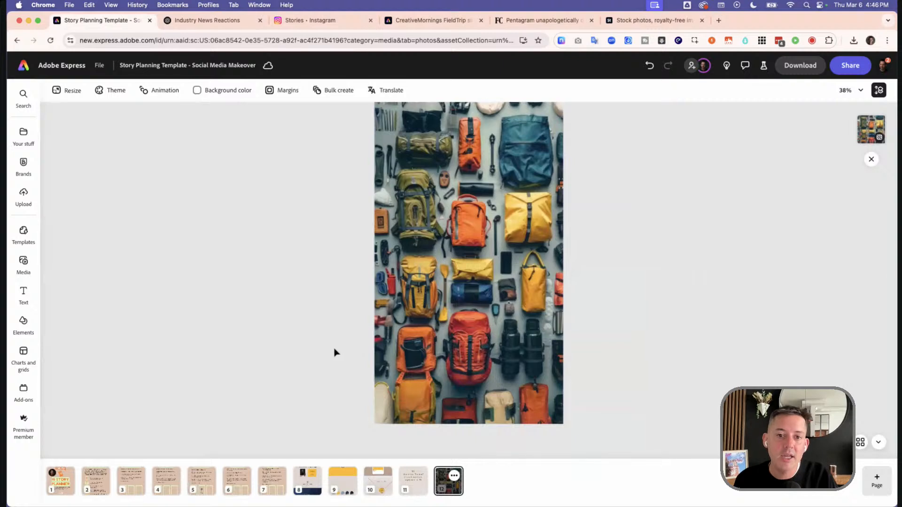
{"action": "scroll", "coordinate": [336, 352], "scroll_direction": "up", "scroll_amount": 1}
{"action": "scroll", "coordinate": [338, 350], "scroll_direction": "down", "scroll_amount": 1}
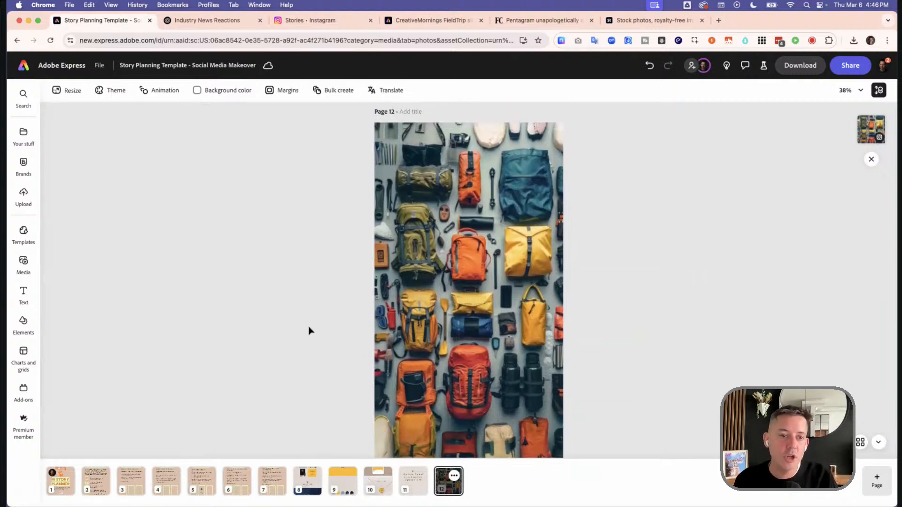
{"action": "scroll", "coordinate": [105, 267], "scroll_direction": "down", "scroll_amount": 1}
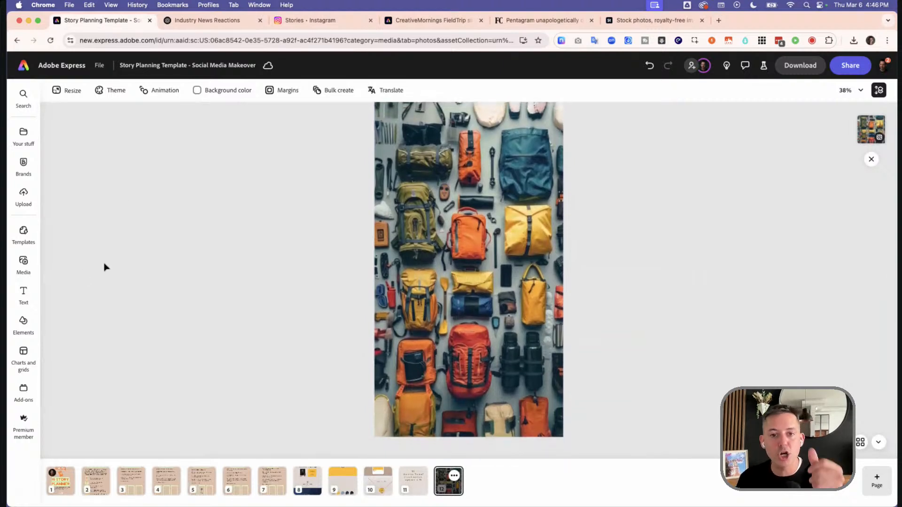
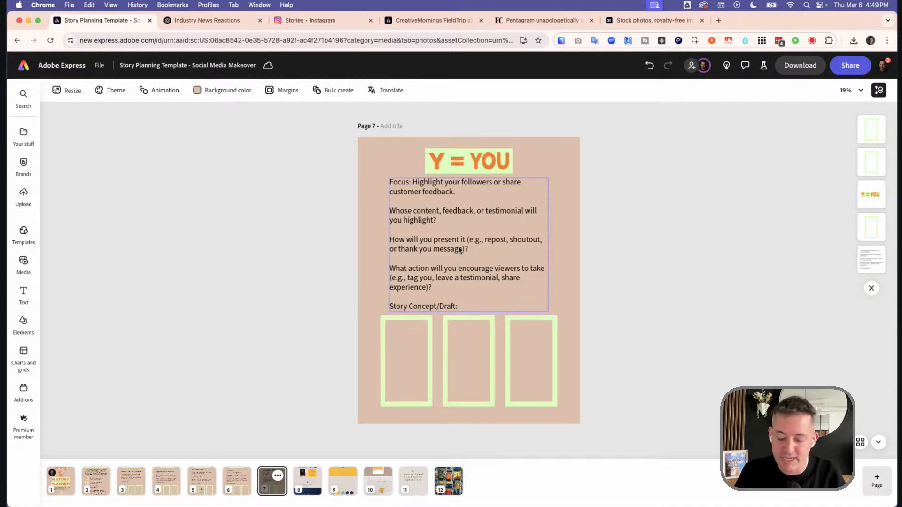
Review the "Y = YOU" planning prompts on page 7 about highlighting followers and sharing customer feedback
{"action": "key", "text": "super+equal"}
{"action": "scroll", "coordinate": [483, 254], "scroll_direction": "up", "scroll_amount": 3}
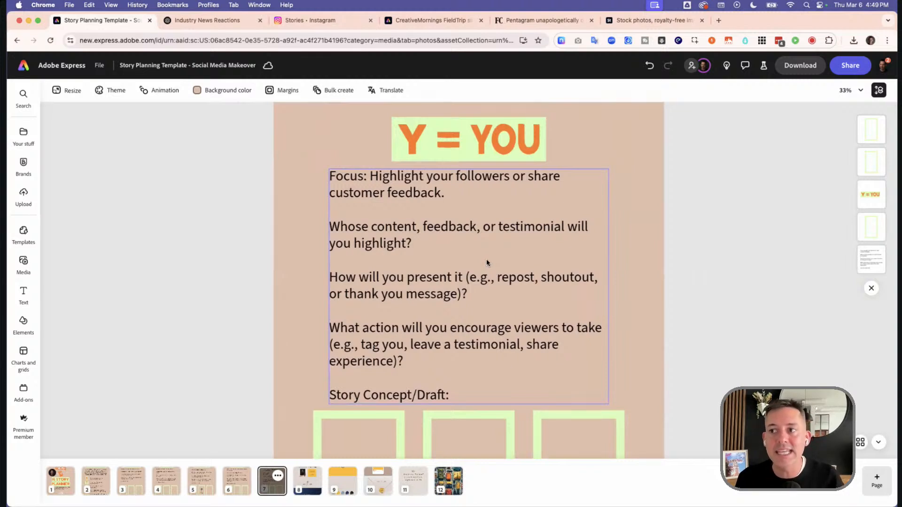
{"action": "scroll", "coordinate": [486, 262], "scroll_direction": "down", "scroll_amount": 2}
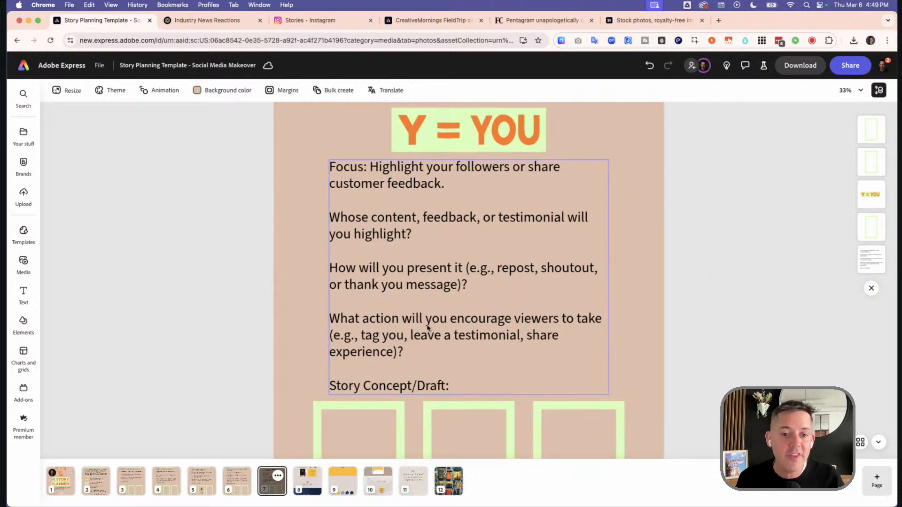
{"action": "scroll", "coordinate": [360, 363], "scroll_direction": "down", "scroll_amount": 1}
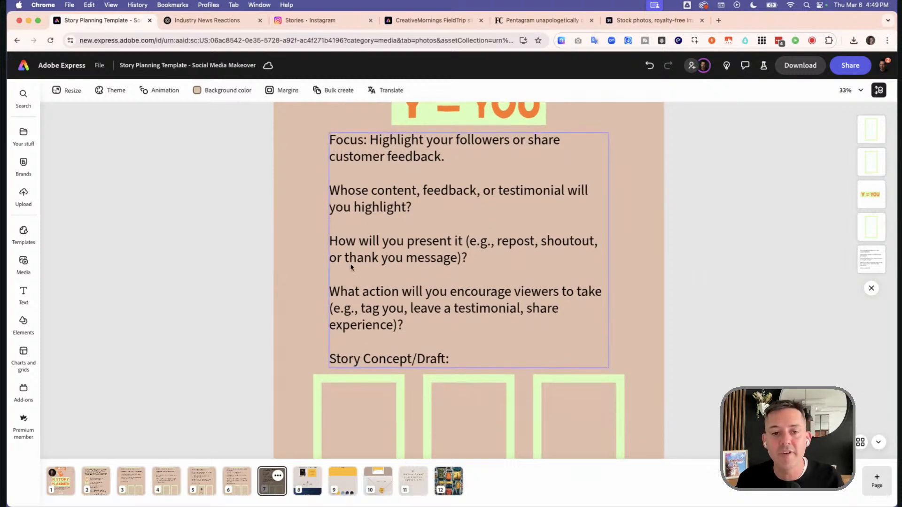
{"action": "scroll", "coordinate": [618, 331], "scroll_direction": "up", "scroll_amount": 4}
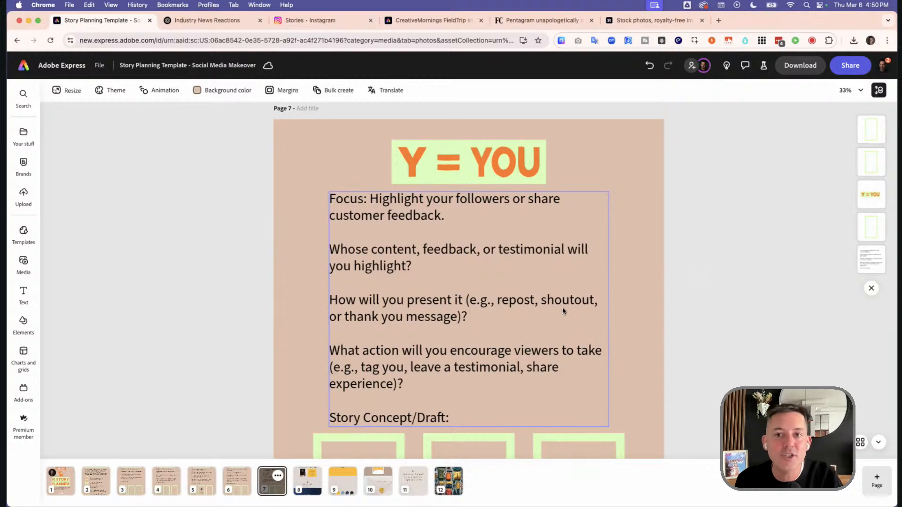
Open linkedin.com in a new browser tab
{"action": "left_click", "coordinate": [719, 20]}
{"action": "type", "text": "linkedin.com"}
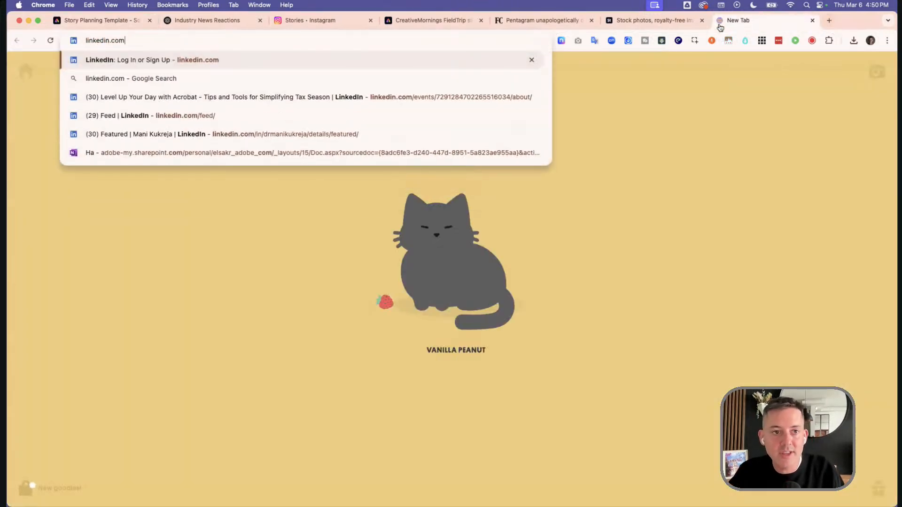
{"action": "key", "text": "Return"}
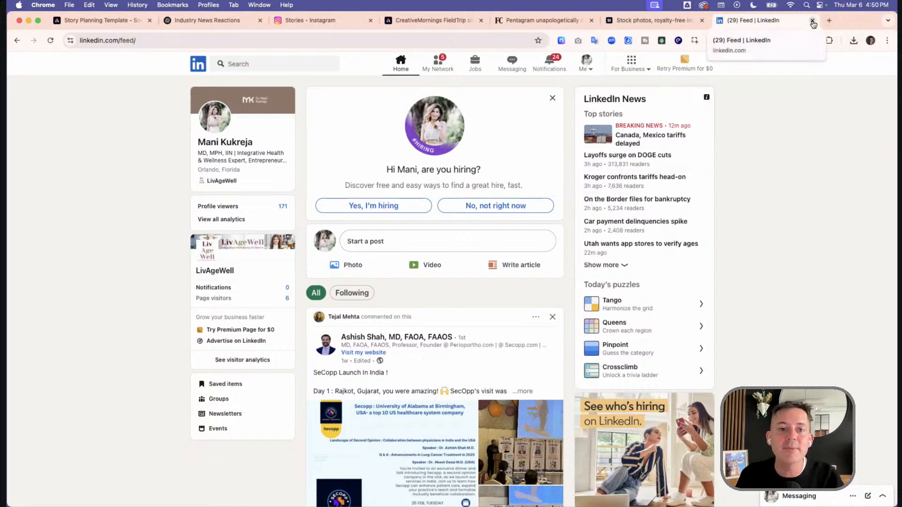
Search LinkedIn for the brand and AI strategist by full name and open his profile
{"action": "left_click", "coordinate": [256, 66]}
{"action": "type", "text": "p"}
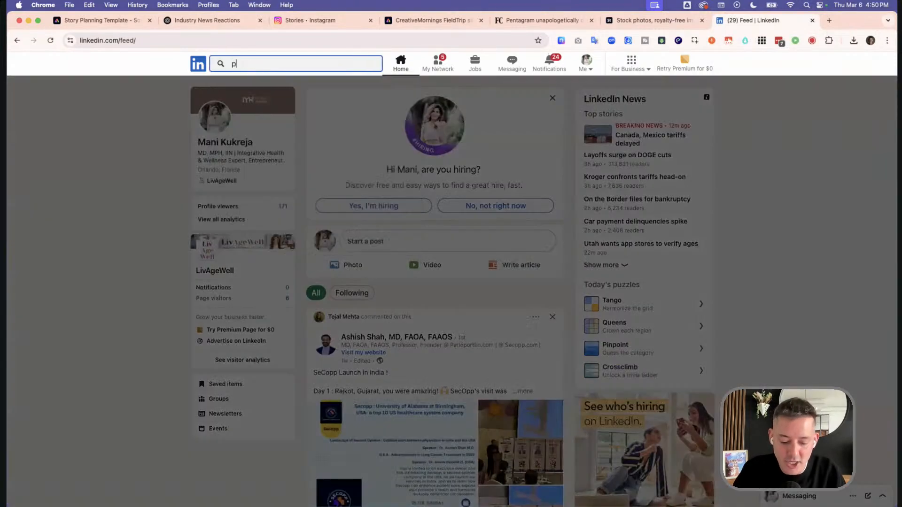
{"action": "type", "text": "hil pallen"}
{"action": "left_click", "coordinate": [237, 88]}
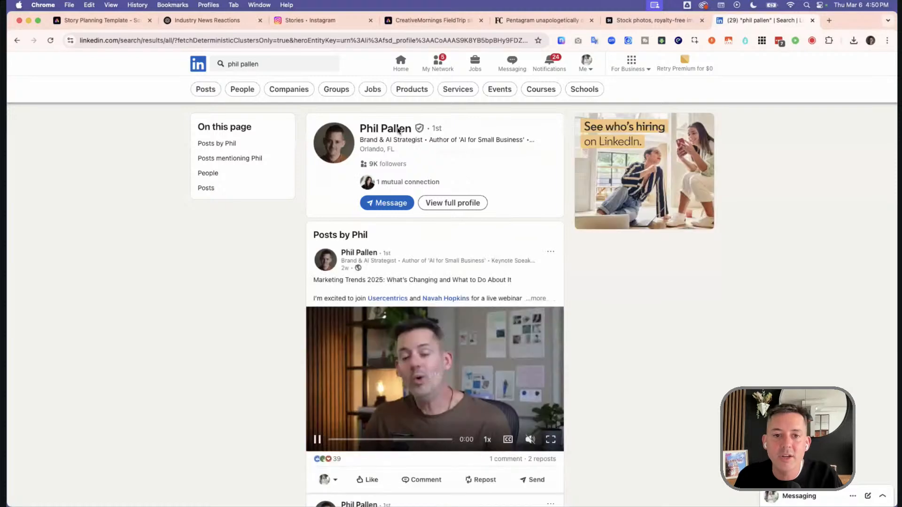
{"action": "left_click", "coordinate": [398, 130]}
Find the Recommendations section on the LinkedIn profile and open the full list of received recommendations
{"action": "scroll", "coordinate": [502, 307], "scroll_direction": "down", "scroll_amount": 5}
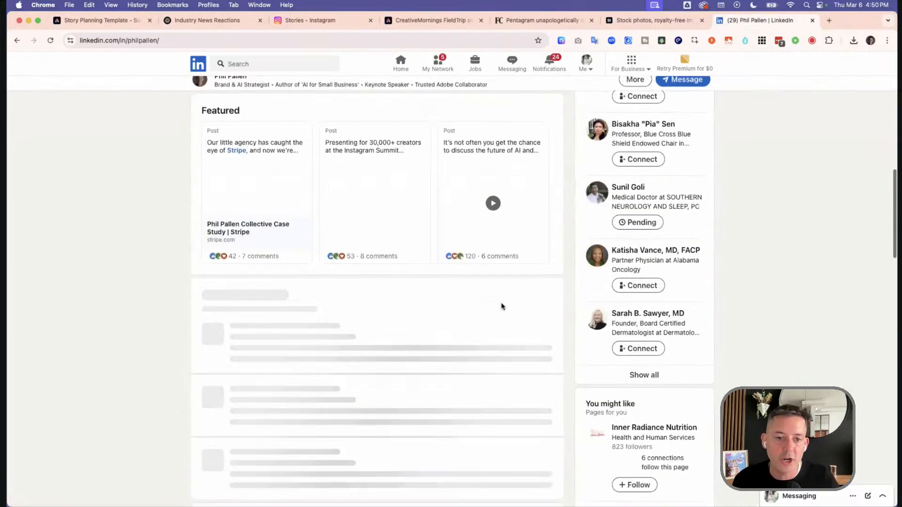
{"action": "scroll", "coordinate": [501, 307], "scroll_direction": "down", "scroll_amount": 15}
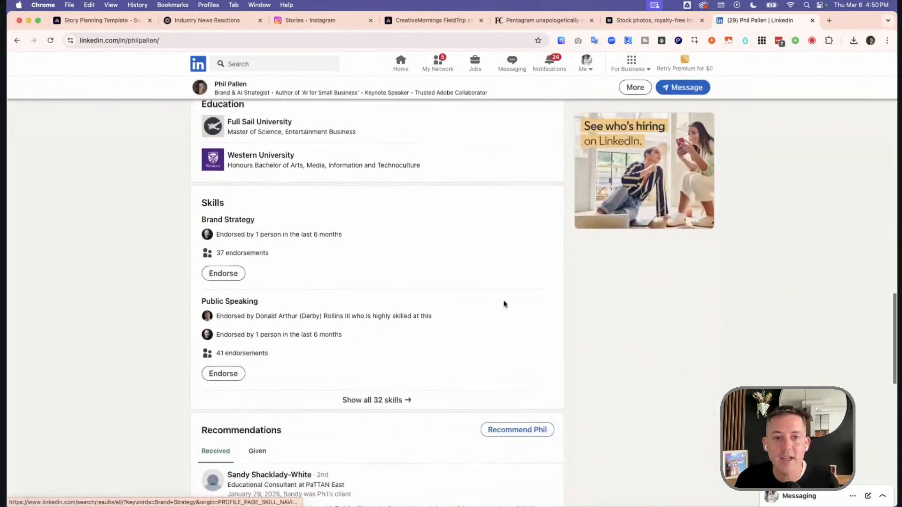
{"action": "scroll", "coordinate": [504, 304], "scroll_direction": "down", "scroll_amount": 7}
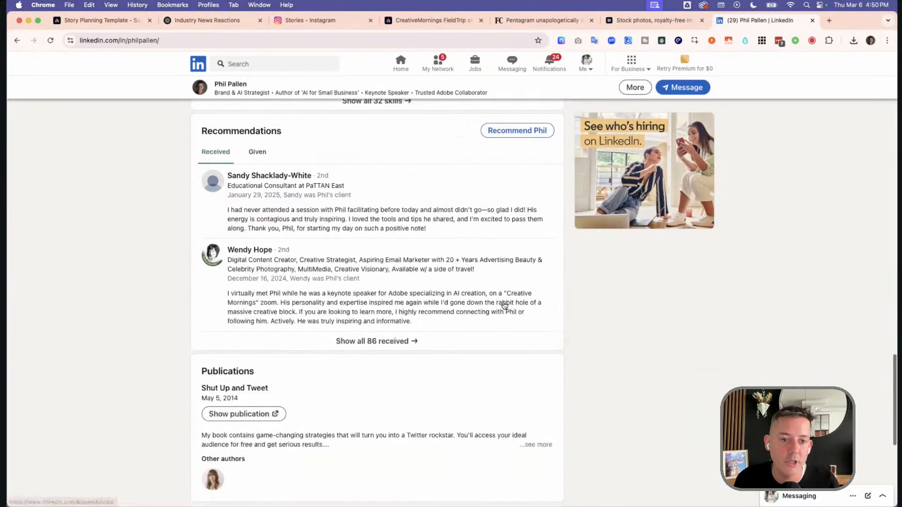
{"action": "scroll", "coordinate": [504, 306], "scroll_direction": "down", "scroll_amount": 2}
{"action": "scroll", "coordinate": [507, 303], "scroll_direction": "up", "scroll_amount": 4}
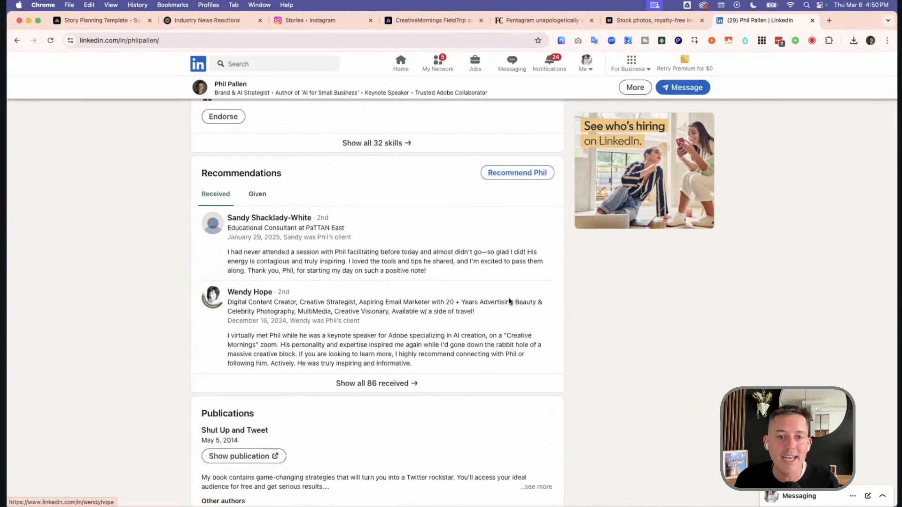
{"action": "left_click", "coordinate": [389, 385]}
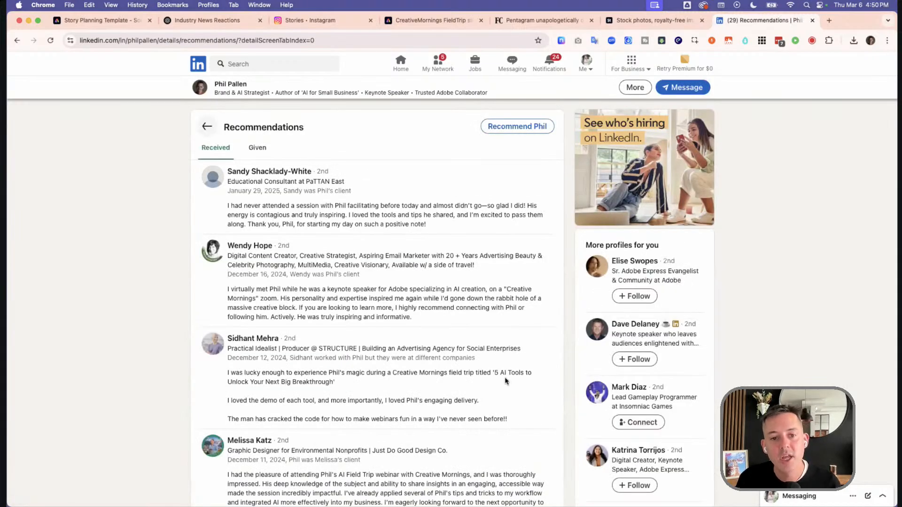
Browse the received recommendations for feedback usable as story content, and return to the main profile page
{"action": "scroll", "coordinate": [504, 381], "scroll_direction": "down", "scroll_amount": 3}
{"action": "scroll", "coordinate": [502, 381], "scroll_direction": "up", "scroll_amount": 3}
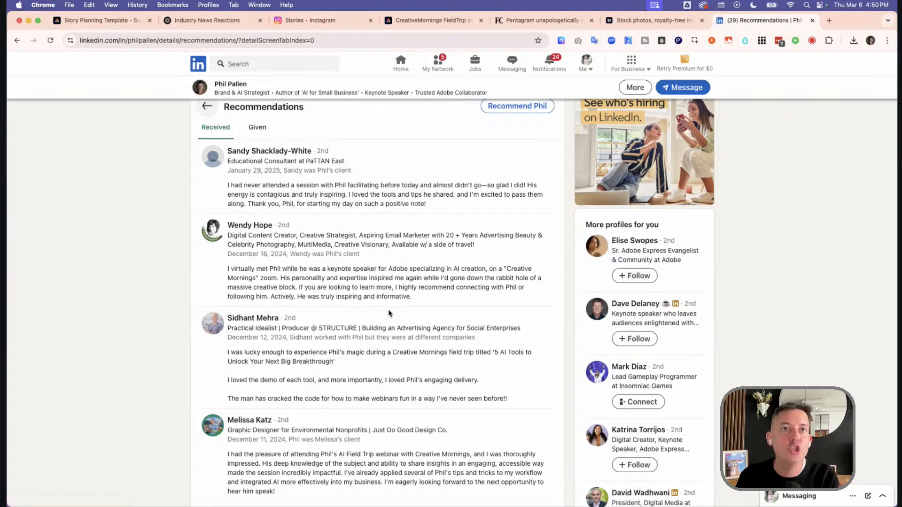
{"action": "scroll", "coordinate": [389, 313], "scroll_direction": "down", "scroll_amount": 10}
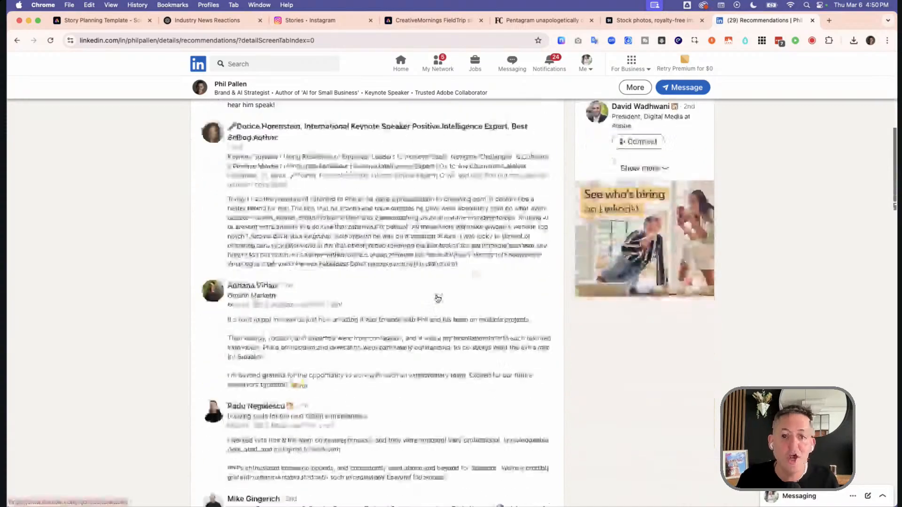
{"action": "scroll", "coordinate": [437, 299], "scroll_direction": "down", "scroll_amount": 12}
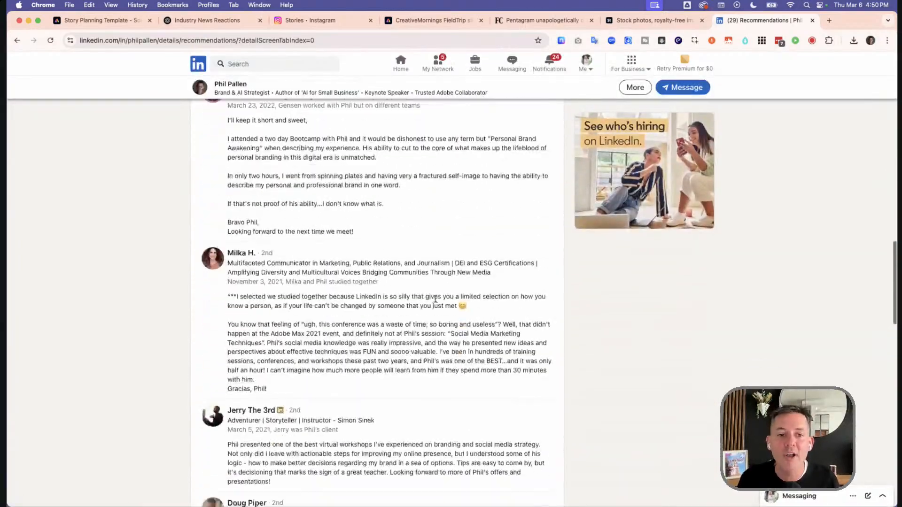
{"action": "scroll", "coordinate": [435, 297], "scroll_direction": "down", "scroll_amount": 10}
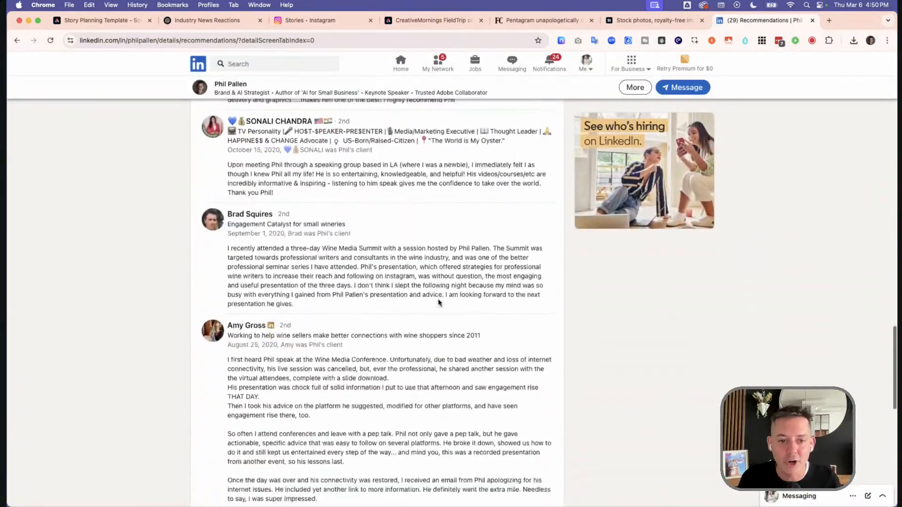
{"action": "scroll", "coordinate": [438, 300], "scroll_direction": "down", "scroll_amount": 10}
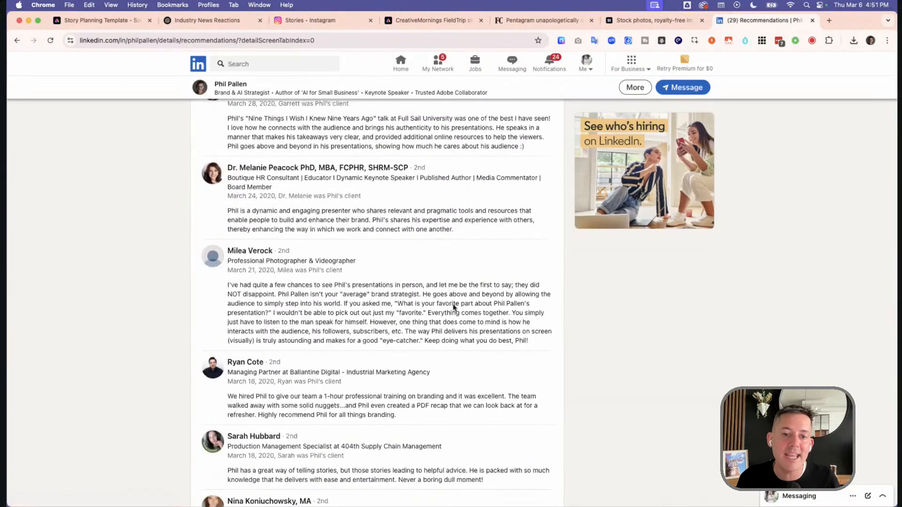
{"action": "scroll", "coordinate": [453, 307], "scroll_direction": "down", "scroll_amount": 8}
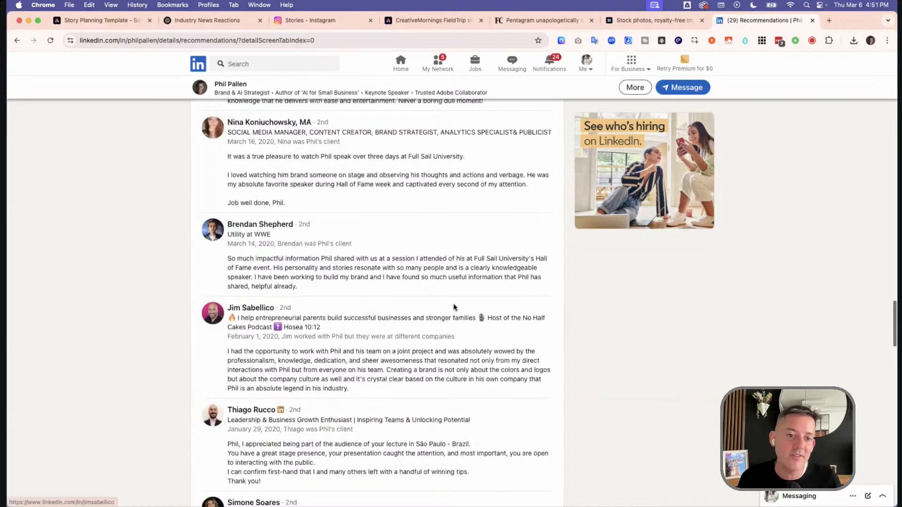
{"action": "scroll", "coordinate": [453, 308], "scroll_direction": "down", "scroll_amount": 3}
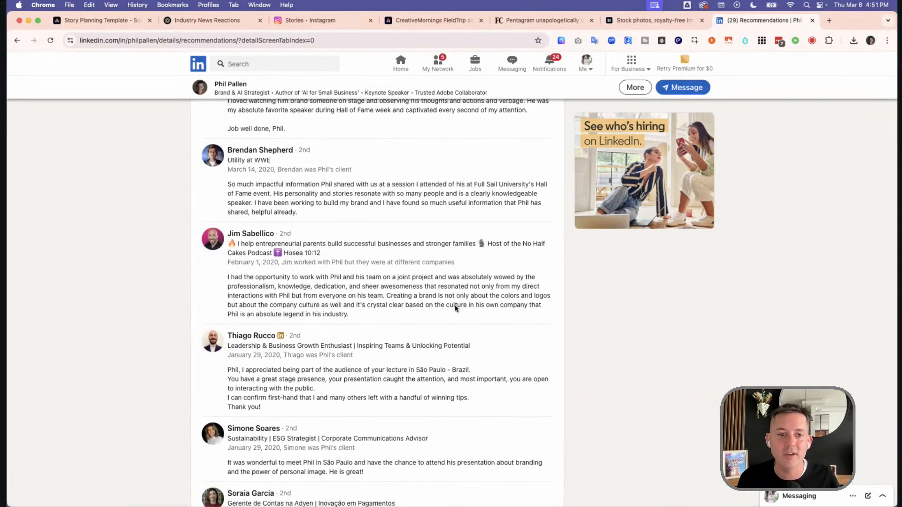
{"action": "scroll", "coordinate": [472, 318], "scroll_direction": "down", "scroll_amount": 10}
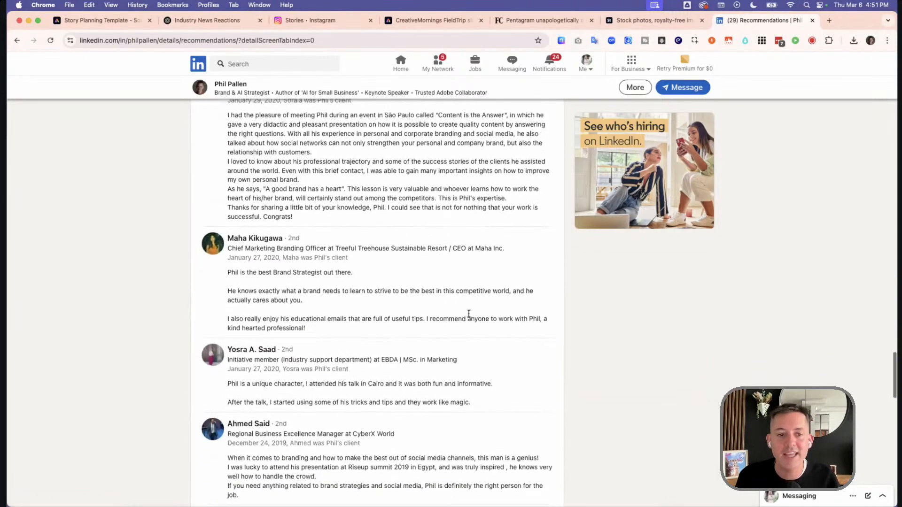
{"action": "scroll", "coordinate": [472, 319], "scroll_direction": "down", "scroll_amount": 10}
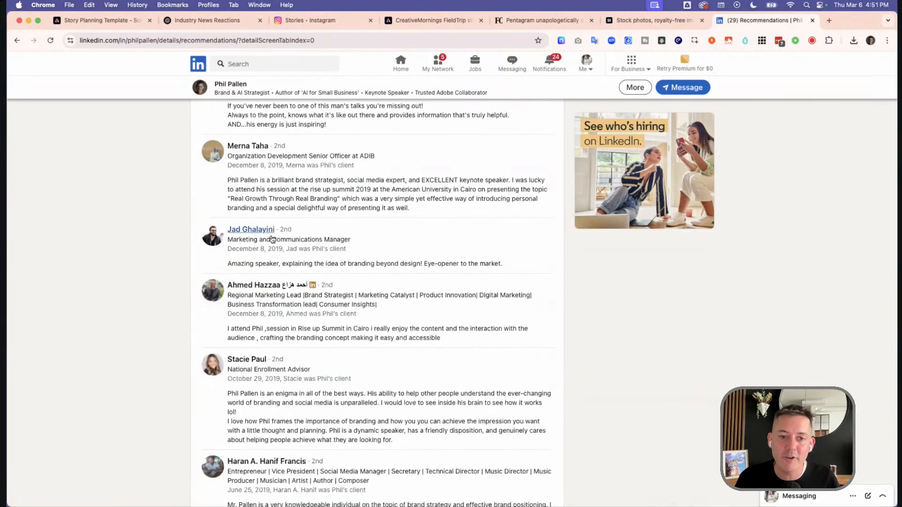
{"action": "scroll", "coordinate": [411, 294], "scroll_direction": "down", "scroll_amount": 4}
{"action": "scroll", "coordinate": [411, 296], "scroll_direction": "up", "scroll_amount": 20}
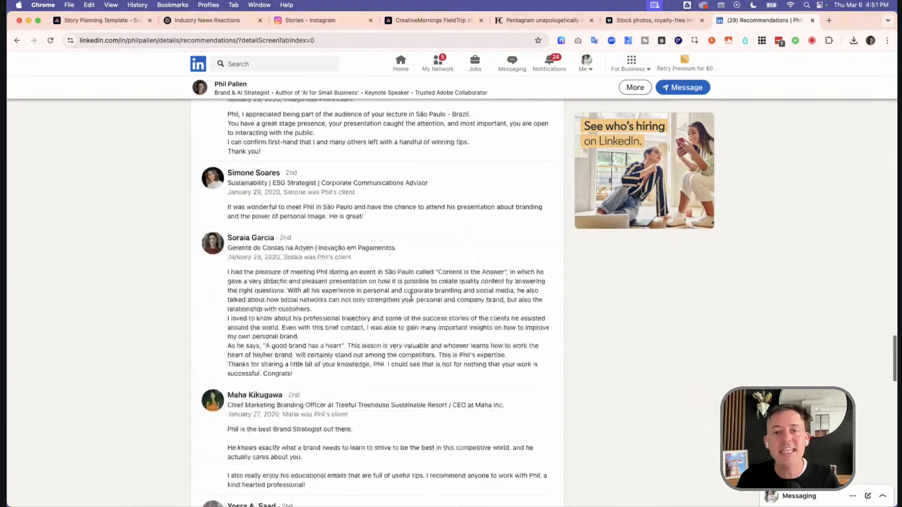
{"action": "scroll", "coordinate": [410, 296], "scroll_direction": "up", "scroll_amount": 20}
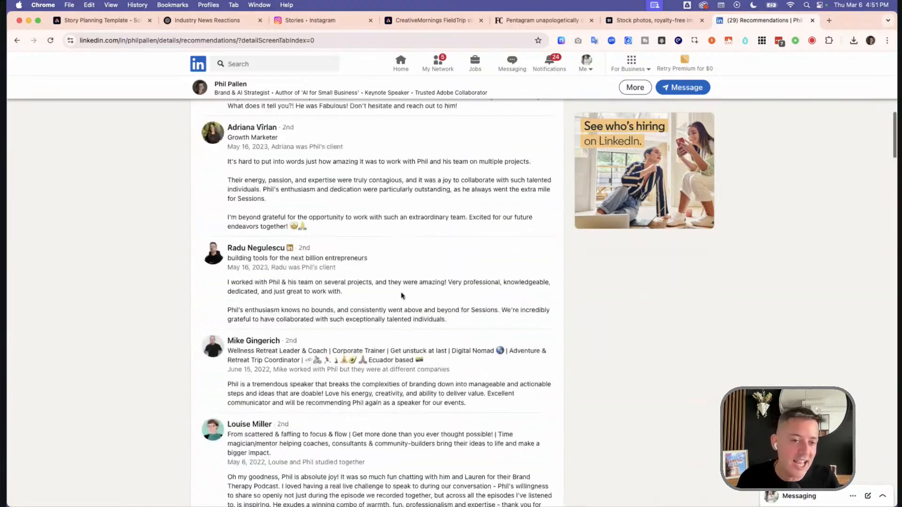
{"action": "scroll", "coordinate": [402, 295], "scroll_direction": "up", "scroll_amount": 20}
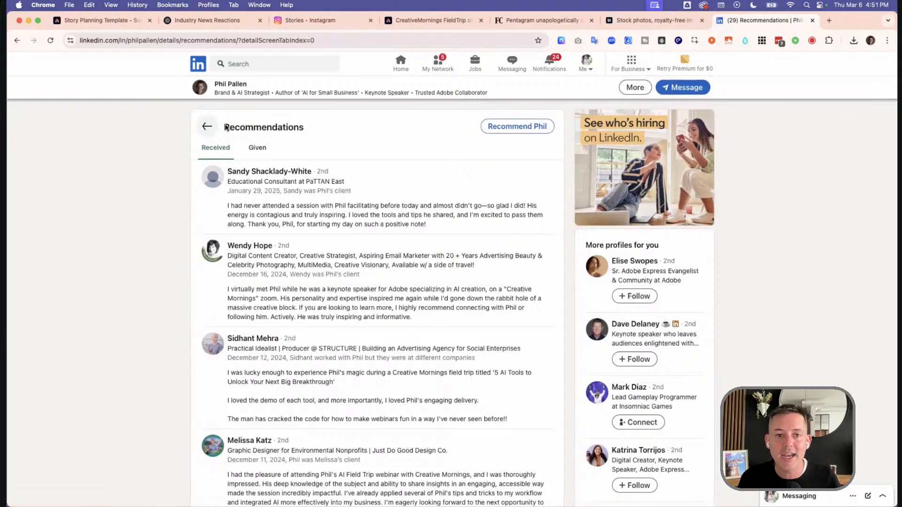
{"action": "left_click", "coordinate": [207, 126]}
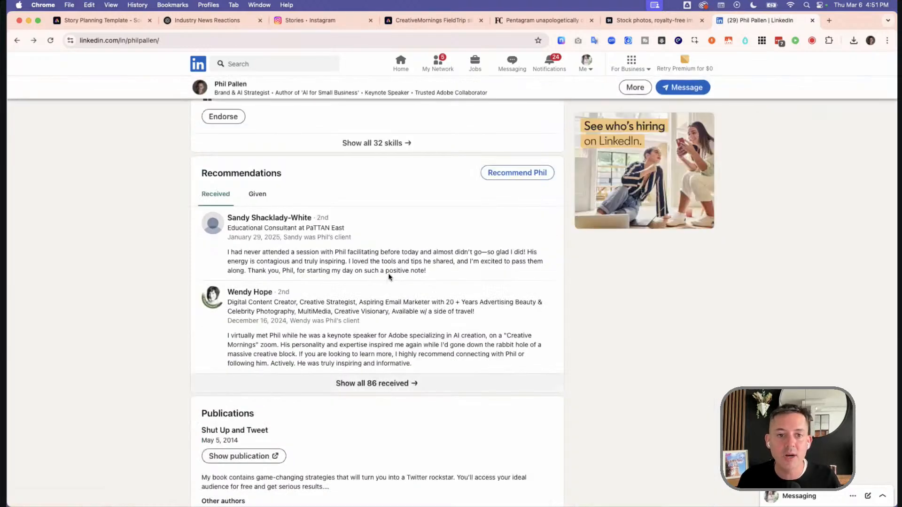
{"action": "scroll", "coordinate": [389, 277], "scroll_direction": "up", "scroll_amount": 2}
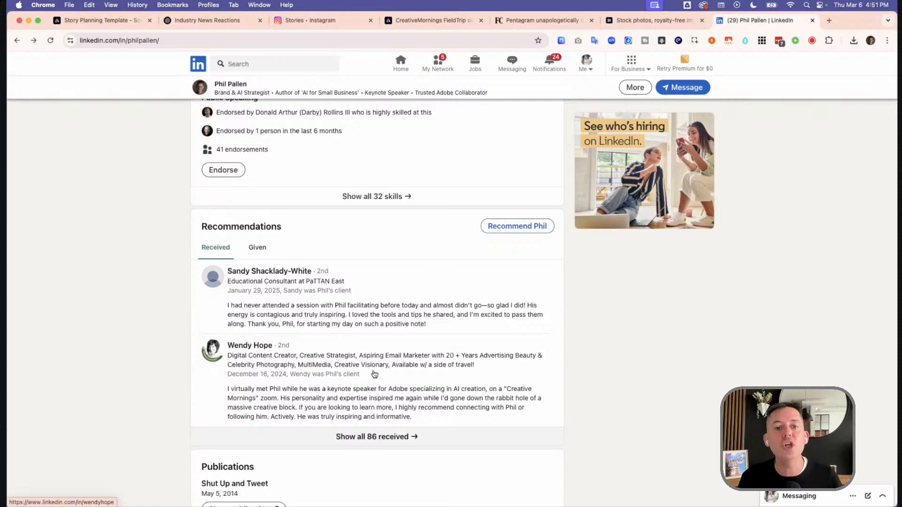
Switch to the Adobe Express story planning template and select the "You're not behind" paragraph on page 11 for replacement
{"action": "left_click", "coordinate": [98, 20]}
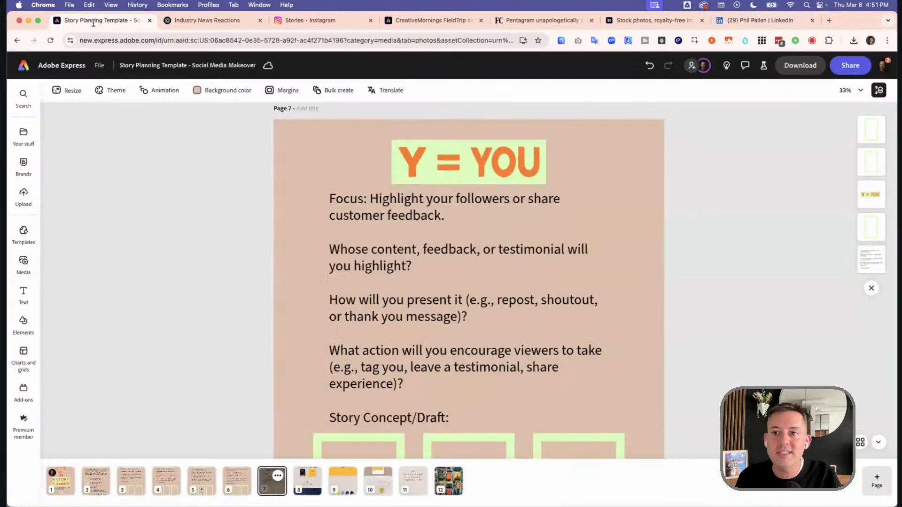
{"action": "scroll", "coordinate": [482, 340], "scroll_direction": "down", "scroll_amount": 3}
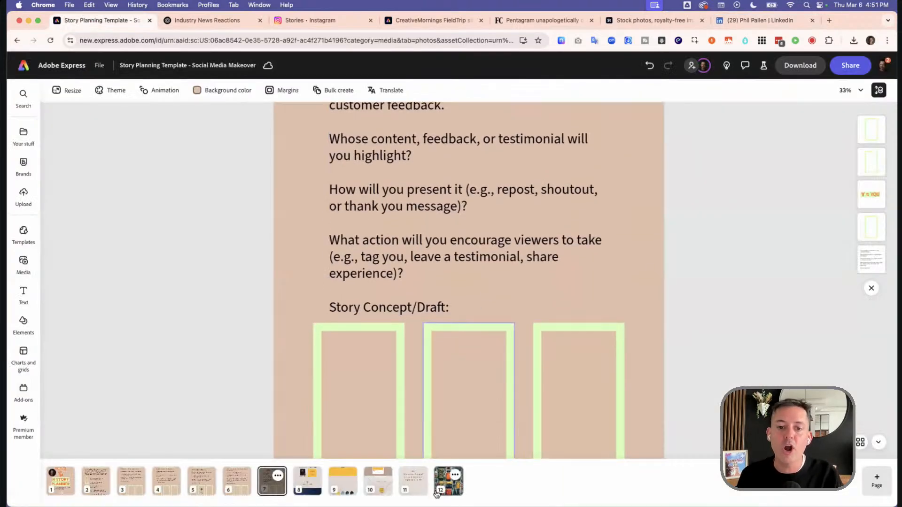
{"action": "left_click", "coordinate": [420, 489]}
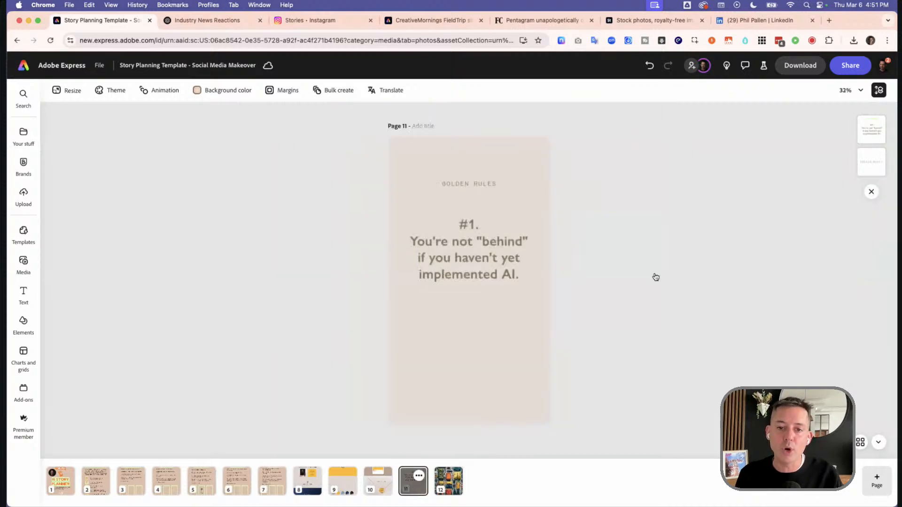
{"action": "left_click", "coordinate": [522, 277]}
{"action": "triple_click", "coordinate": [563, 248]}
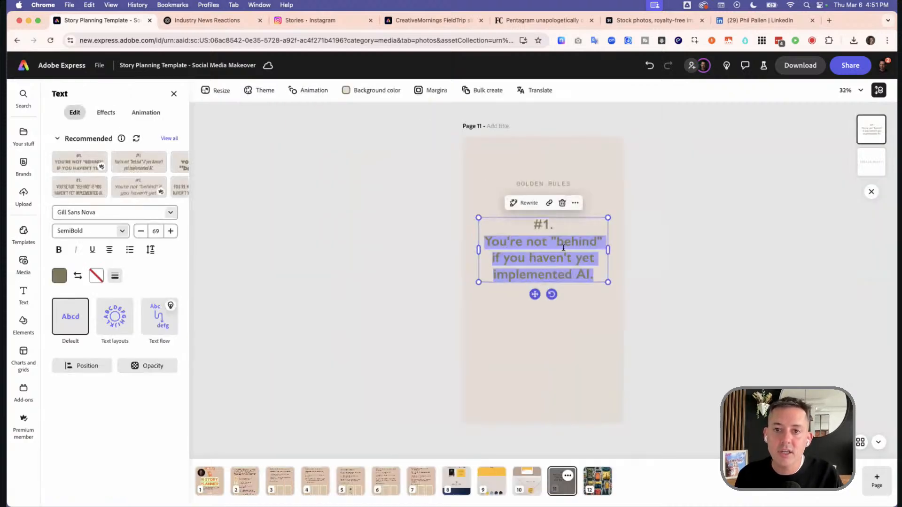
Copy the January 29, 2025 recommendation from LinkedIn and replace the whole main text on page 11 in Adobe Express with it
{"action": "left_click", "coordinate": [757, 21]}
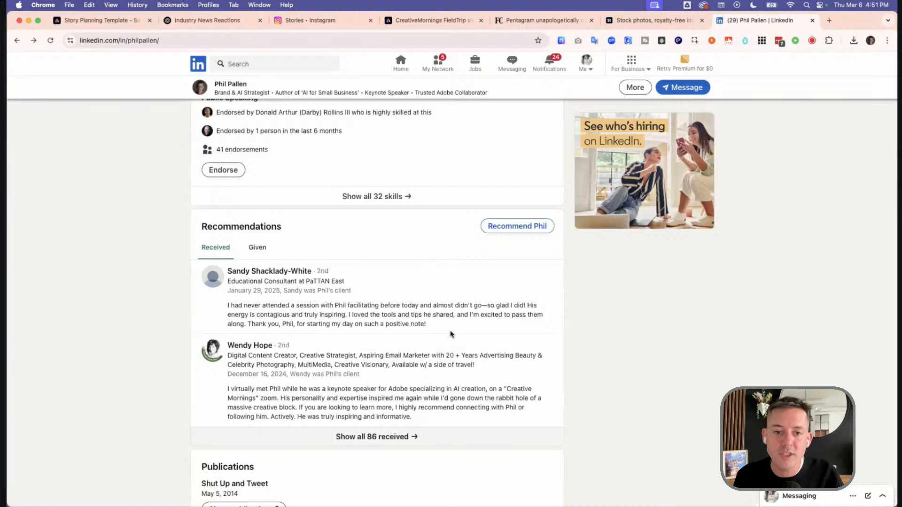
{"action": "scroll", "coordinate": [457, 325], "scroll_direction": "down", "scroll_amount": 2}
{"action": "left_click_drag", "start_coordinate": [441, 287], "coordinate": [228, 265]}
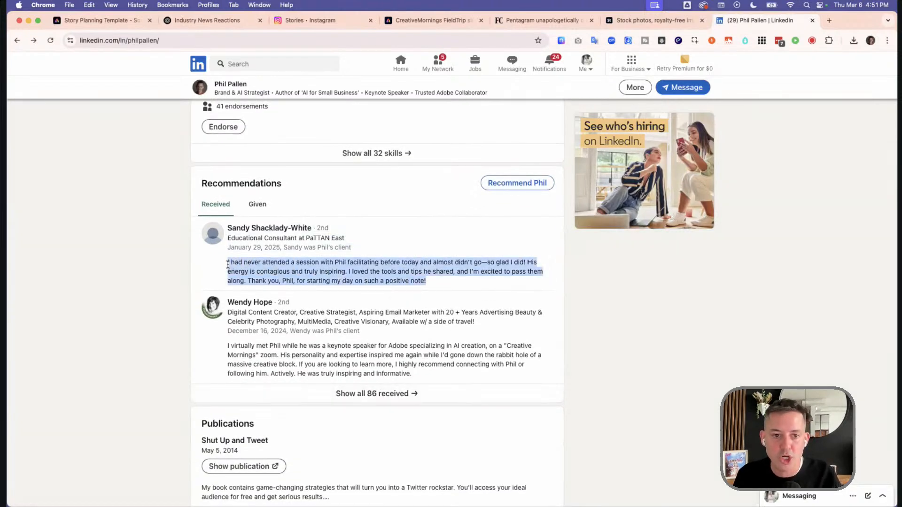
{"action": "key", "text": "super+c"}
{"action": "left_click", "coordinate": [96, 21]}
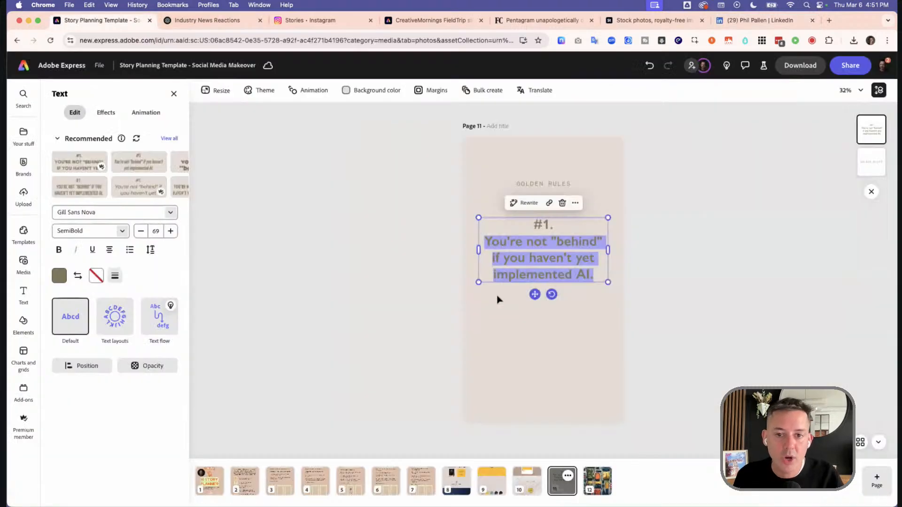
{"action": "key", "text": "super+v"}
{"action": "key", "text": "super+a"}
{"action": "key", "text": "super+v"}
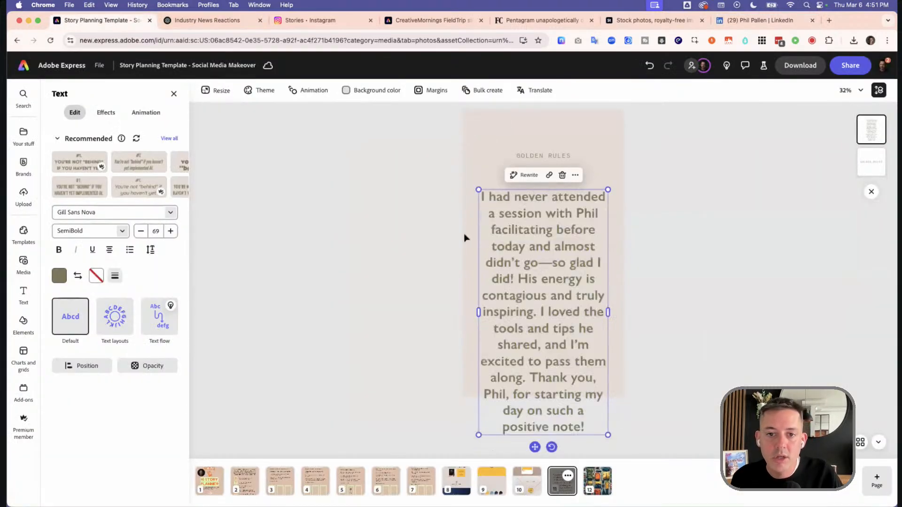
Set the font size of the whole testimonial text to 30
{"action": "key", "text": "super+a"}
{"action": "left_click", "coordinate": [157, 232]}
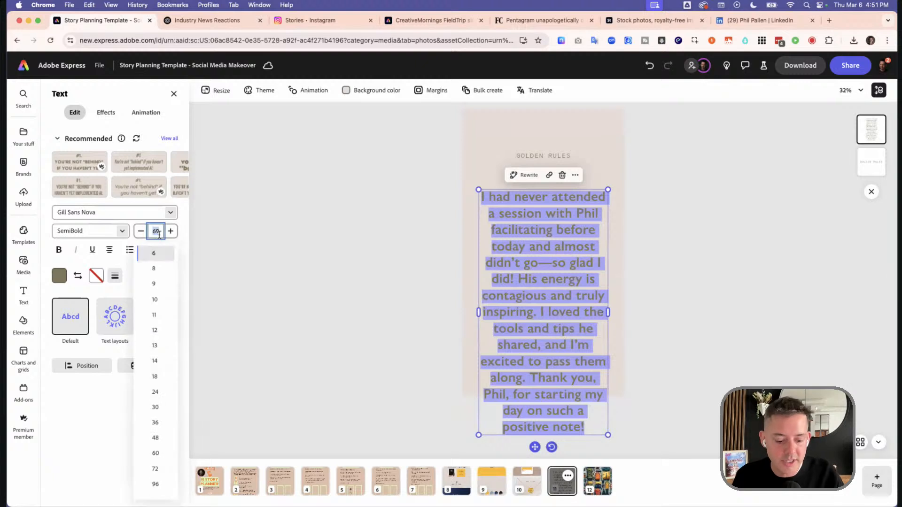
{"action": "type", "text": "30"}
{"action": "key", "text": "Return"}
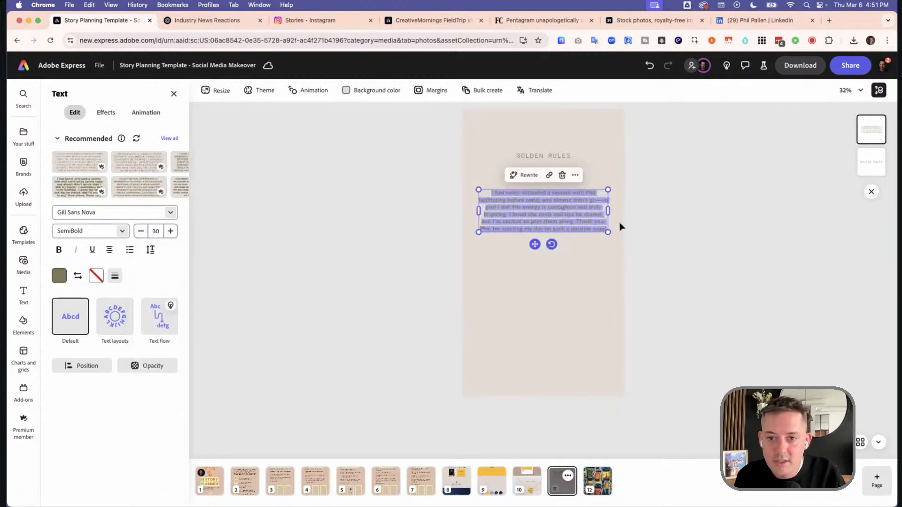
Scale and reposition the testimonial to fit the page width at font size 57, and insert a paragraph break before "His energy is contagious"
{"action": "left_click_drag", "start_coordinate": [607, 232], "coordinate": [578, 216]}
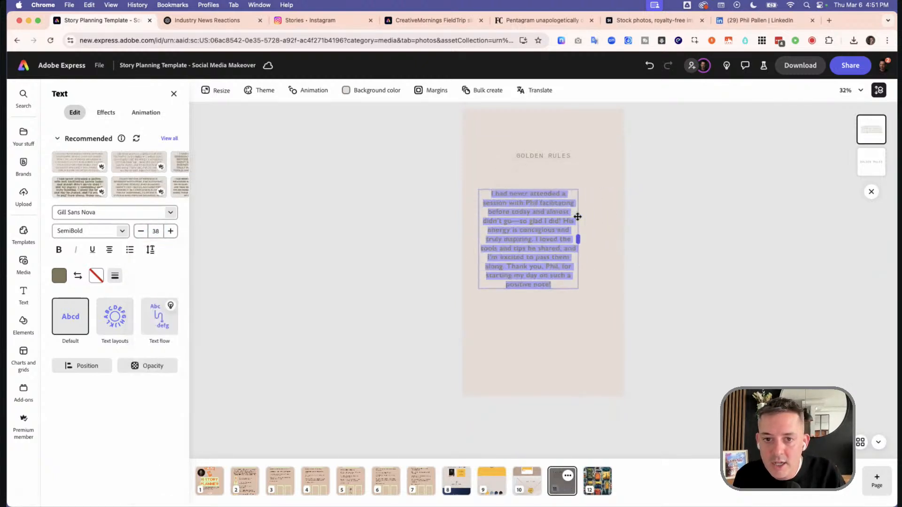
{"action": "left_click_drag", "start_coordinate": [578, 288], "coordinate": [648, 358]}
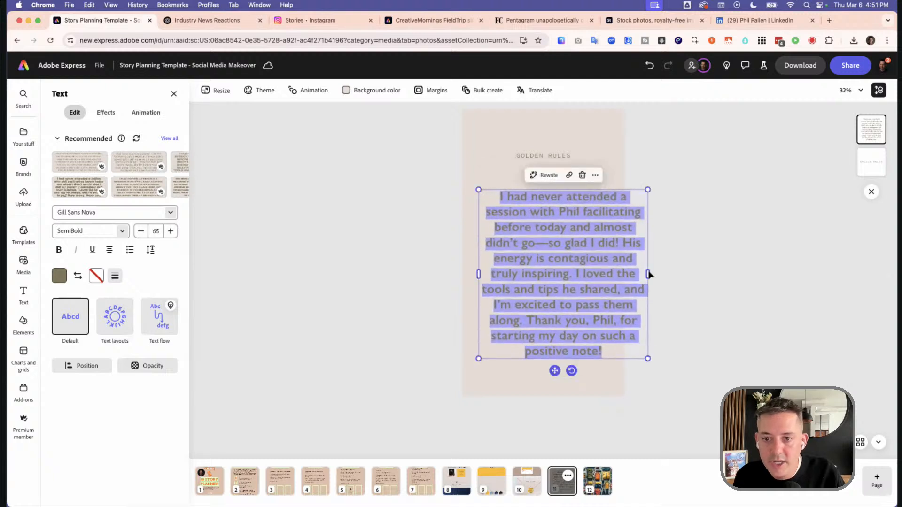
{"action": "left_click_drag", "start_coordinate": [649, 274], "coordinate": [644, 274]}
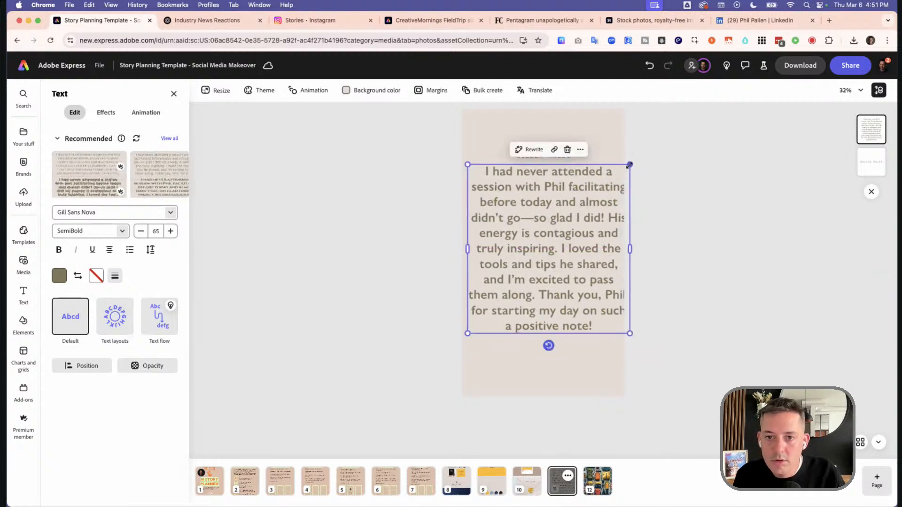
{"action": "left_click_drag", "start_coordinate": [629, 165], "coordinate": [611, 183]}
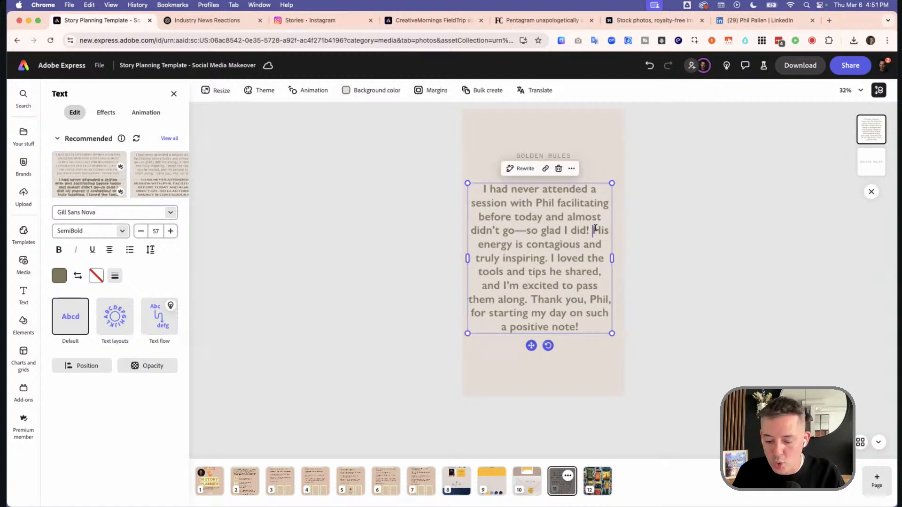
{"action": "key", "text": "Return"}
{"action": "key", "text": "Return"}
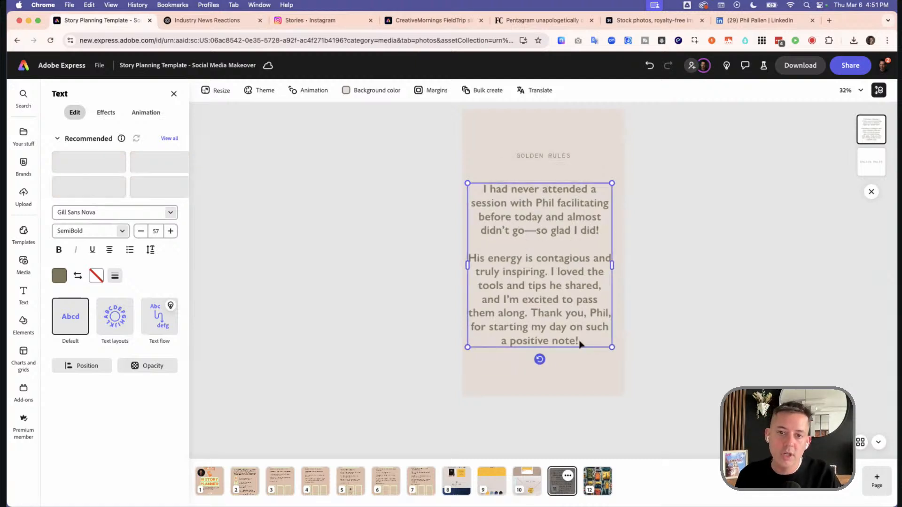
Switch to ChatGPT and submit the recommendation with the prompt "Shorten this without changing the words to 1-2 sentences:"
{"action": "key", "text": "super+a"}
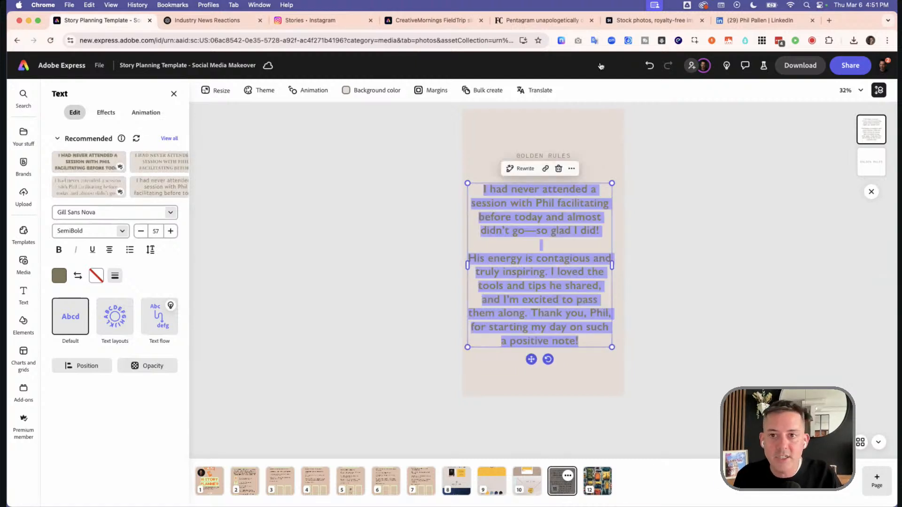
{"action": "left_click", "coordinate": [209, 21]}
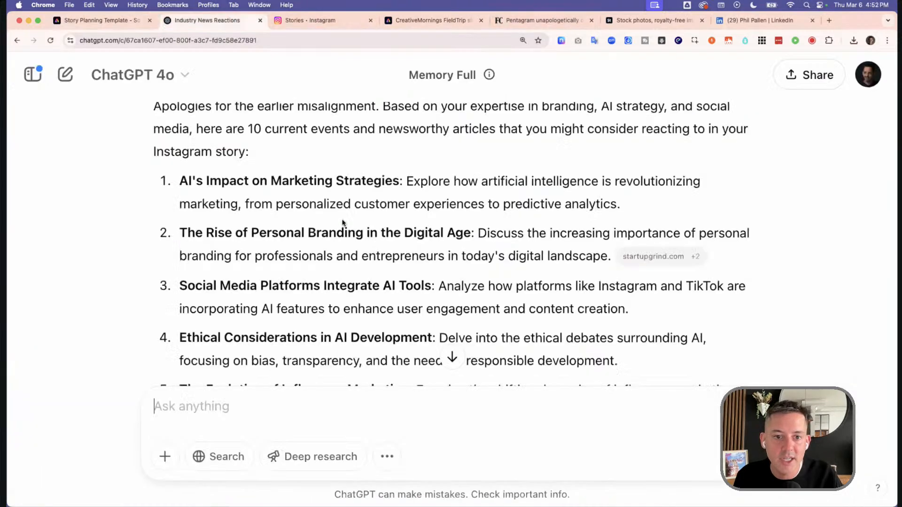
{"action": "type", "text": "S"}
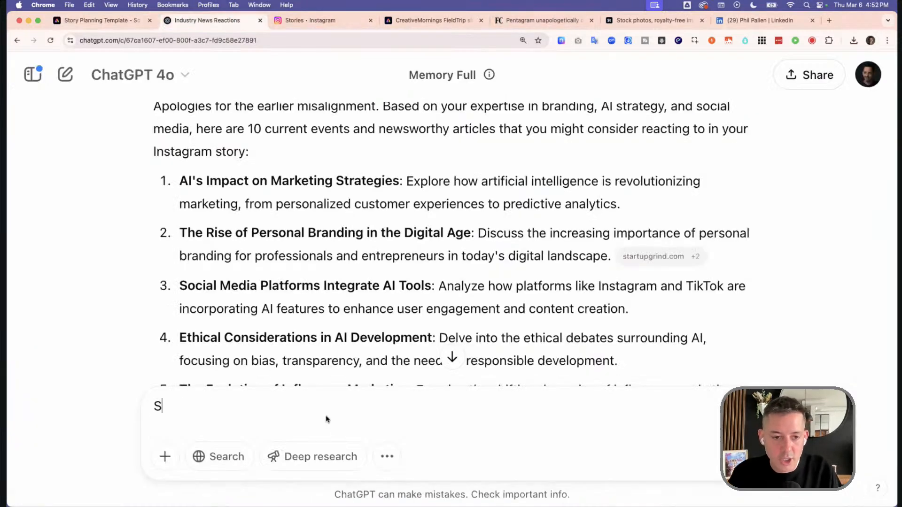
{"action": "type", "text": "horten this wi"}
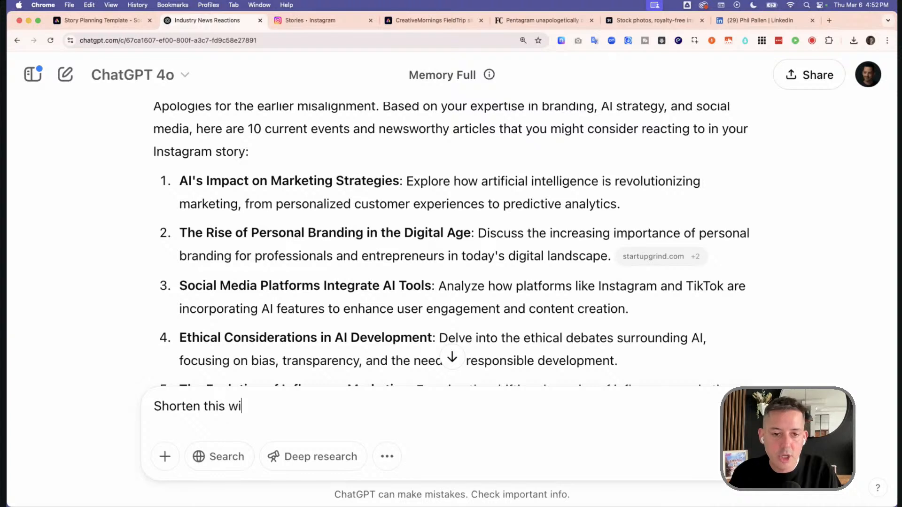
{"action": "type", "text": "thout changing the words"}
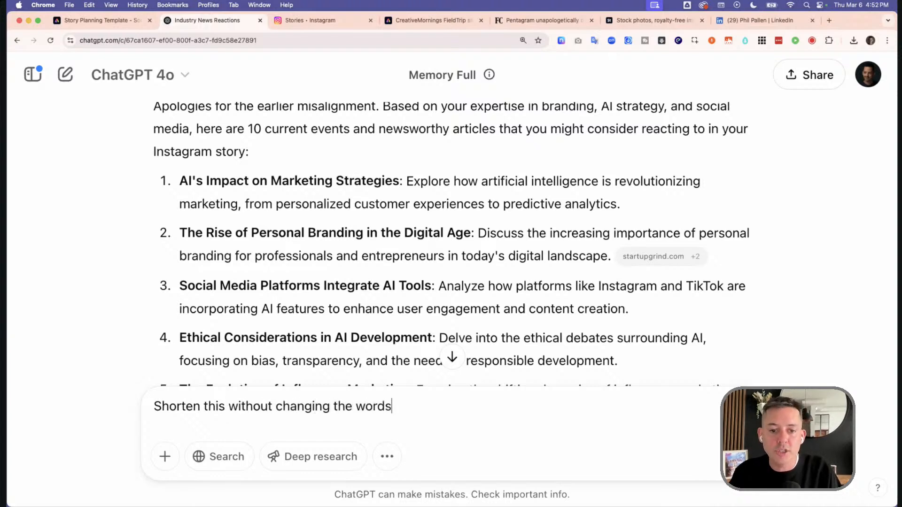
{"action": "type", "text": " to 1-2 sentences:"}
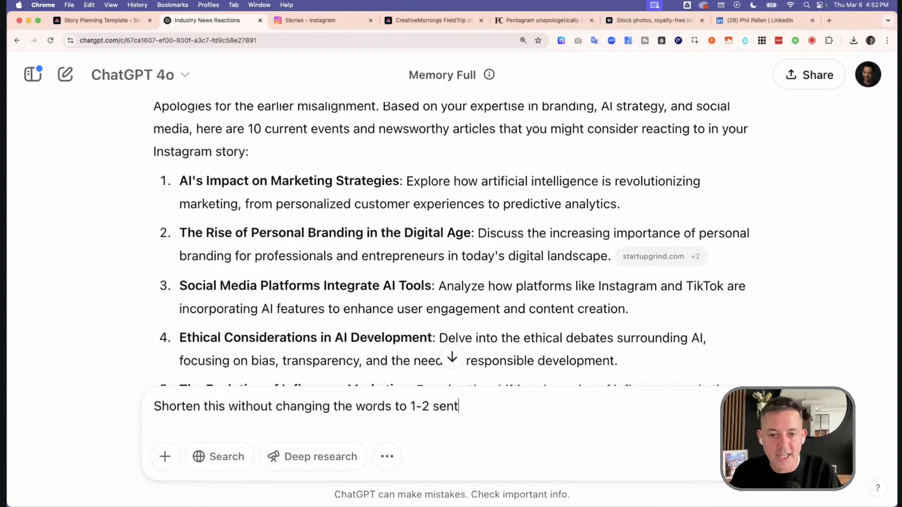
{"action": "key", "text": "shift+Return"}
{"action": "key", "text": "Return"}
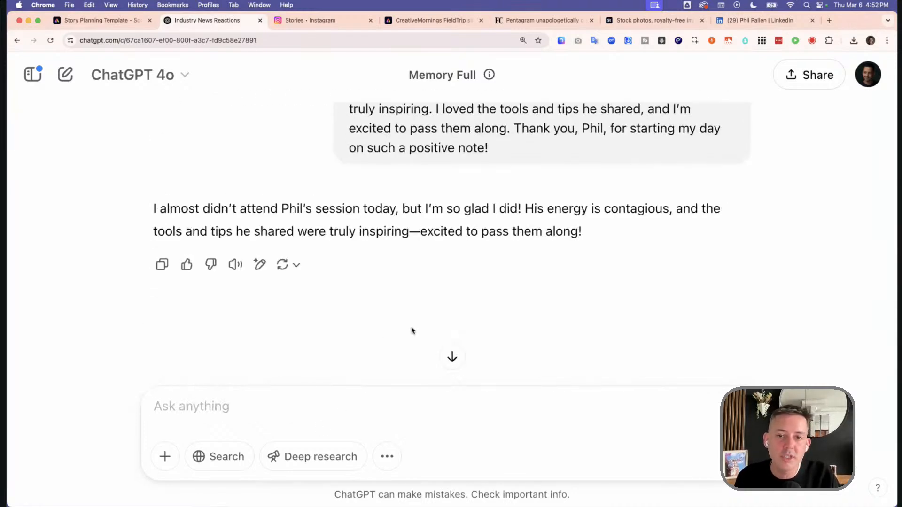
Replace the testimonial on page 11 in Adobe Express with ChatGPT's shortened version, then narrow the text box and centre it on the page
{"action": "left_click_drag", "start_coordinate": [593, 230], "coordinate": [151, 209]}
{"action": "key", "text": "super+c"}
{"action": "left_click", "coordinate": [95, 19]}
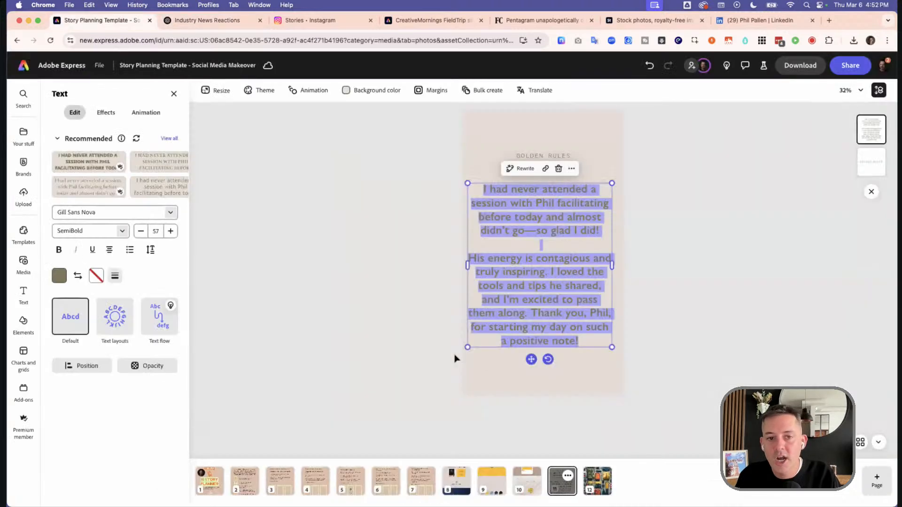
{"action": "key", "text": "super+v"}
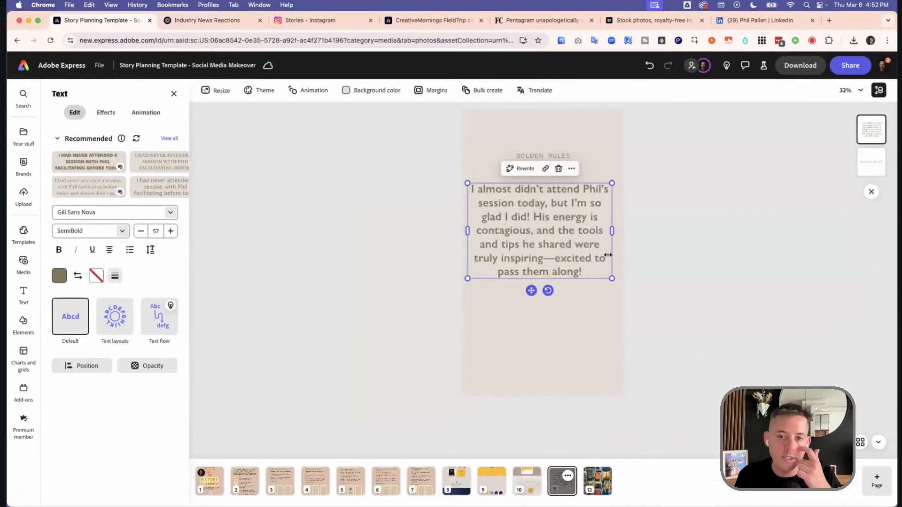
{"action": "left_click_drag", "start_coordinate": [604, 237], "coordinate": [593, 238]}
{"action": "left_click_drag", "start_coordinate": [544, 258], "coordinate": [554, 268]}
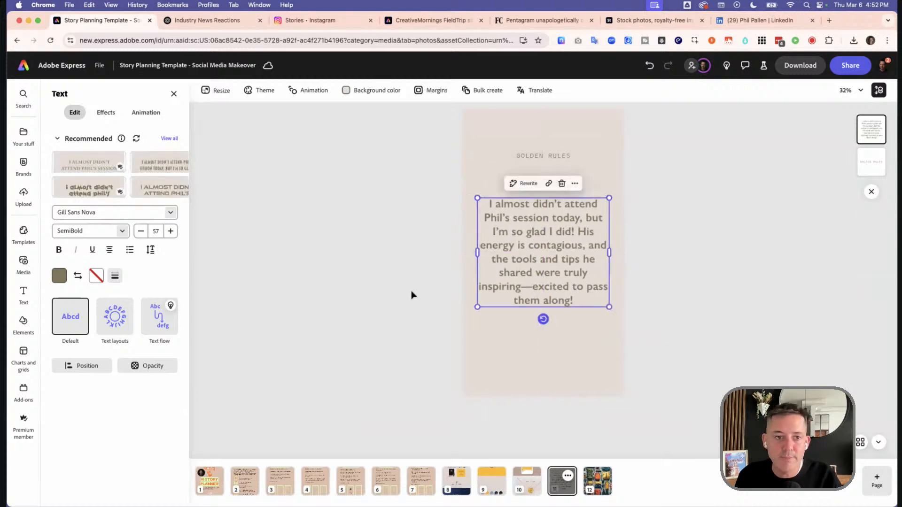
{"action": "left_click", "coordinate": [284, 238]}
Add the orange-shirt photo from the presenter's personal brand assets and fit it across the full width at the bottom of page 11
{"action": "left_click", "coordinate": [24, 163]}
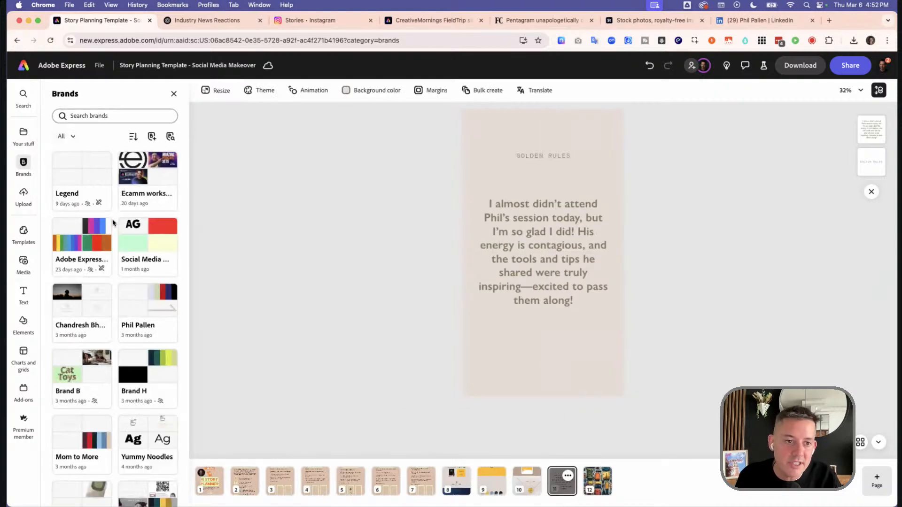
{"action": "left_click", "coordinate": [158, 335]}
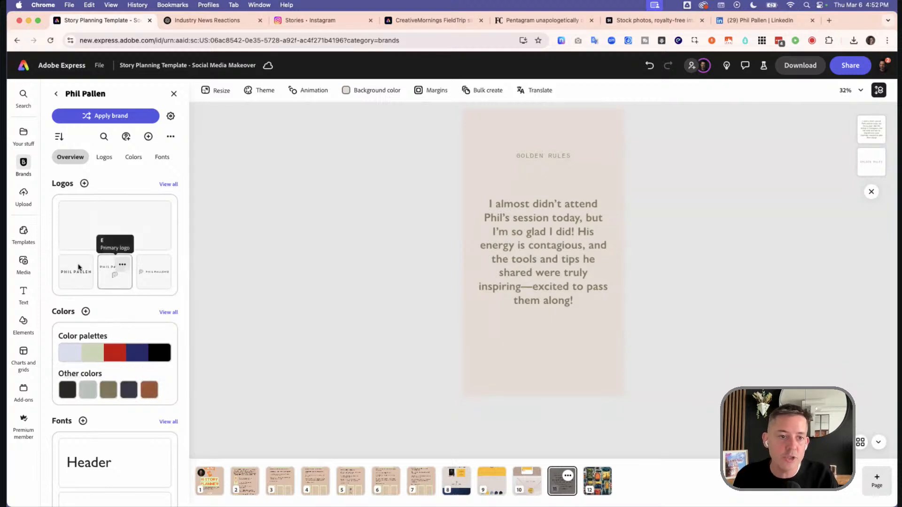
{"action": "scroll", "coordinate": [127, 277], "scroll_direction": "down", "scroll_amount": 5}
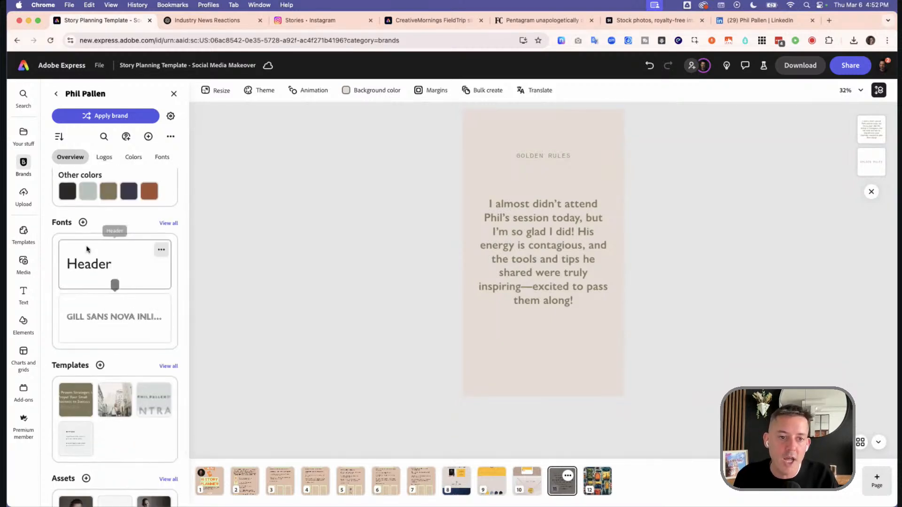
{"action": "scroll", "coordinate": [141, 300], "scroll_direction": "down", "scroll_amount": 2}
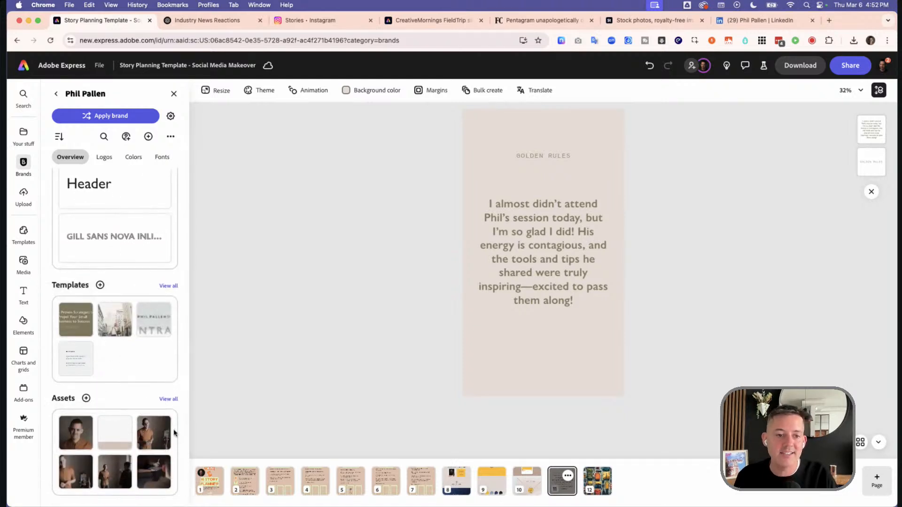
{"action": "left_click", "coordinate": [153, 442]}
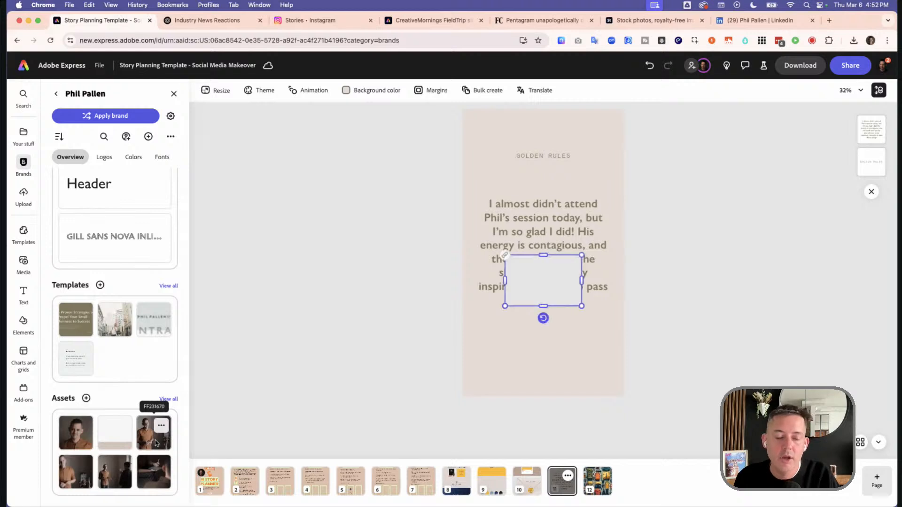
{"action": "left_click_drag", "start_coordinate": [551, 274], "coordinate": [633, 305]}
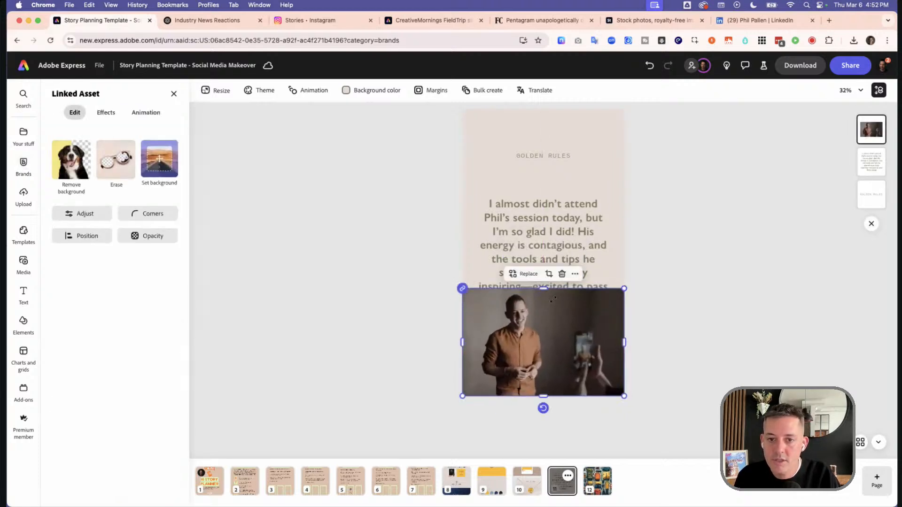
{"action": "left_click_drag", "start_coordinate": [545, 333], "coordinate": [545, 347]}
Move the testimonial text higher above the photo and place the "GOLDEN RULES" label centred directly beneath it
{"action": "left_click", "coordinate": [552, 227]}
{"action": "left_click_drag", "start_coordinate": [549, 227], "coordinate": [549, 200]}
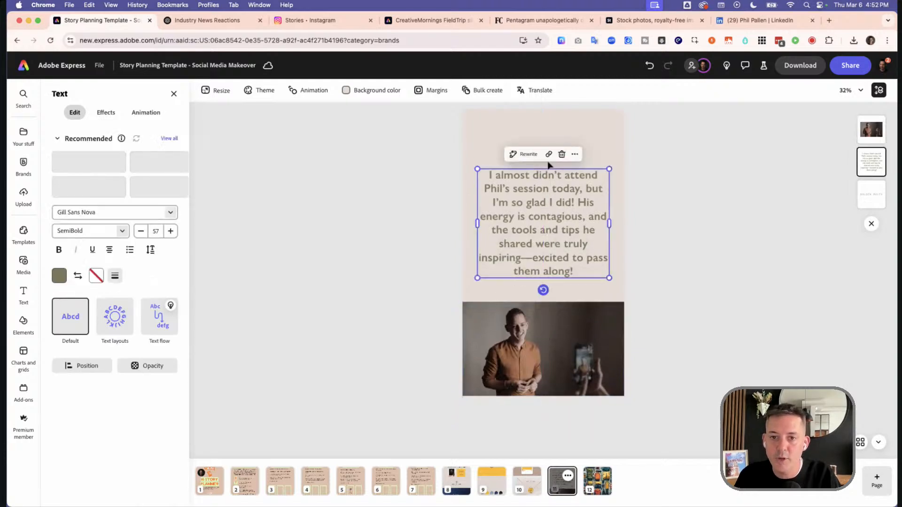
{"action": "left_click", "coordinate": [566, 159]}
{"action": "left_click_drag", "start_coordinate": [564, 167], "coordinate": [584, 286]}
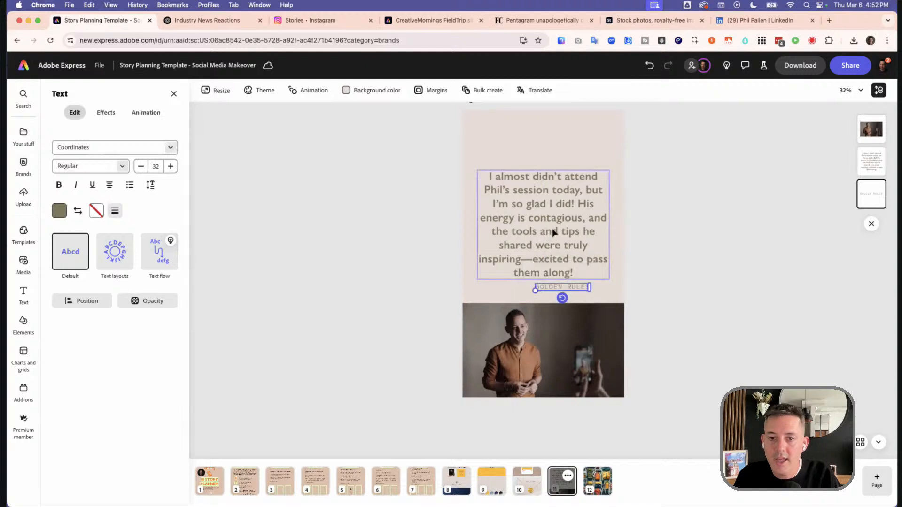
{"action": "left_click_drag", "start_coordinate": [554, 232], "coordinate": [554, 204]}
{"action": "left_click_drag", "start_coordinate": [568, 288], "coordinate": [552, 276]}
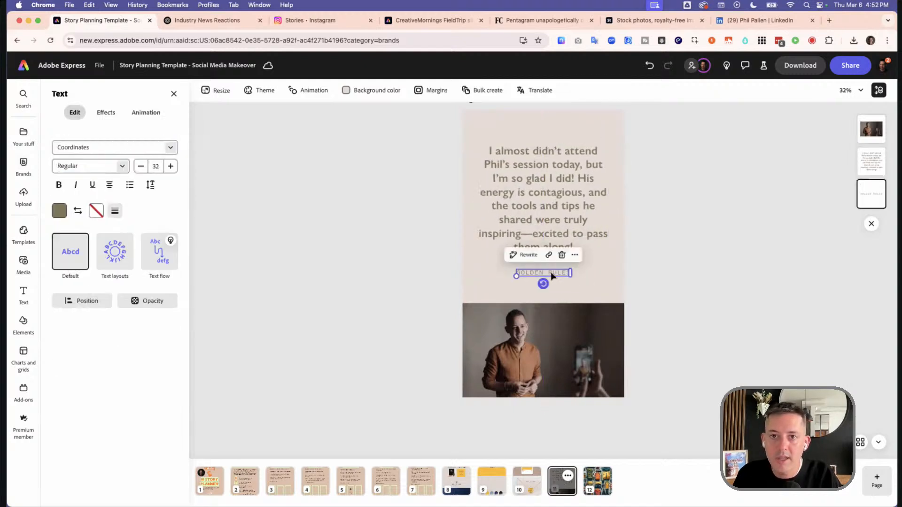
Switch to LinkedIn and copy the name of the person who wrote the first received recommendation
{"action": "left_click", "coordinate": [761, 20]}
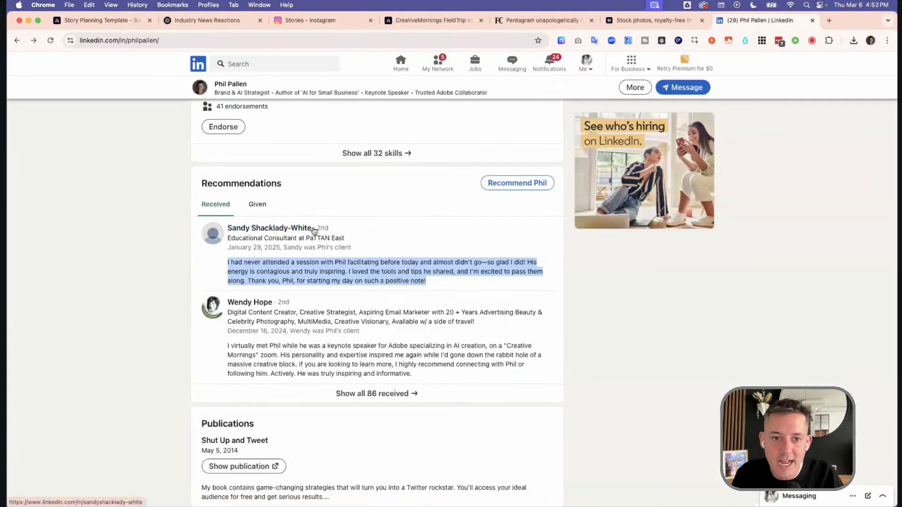
{"action": "mouse_move", "coordinate": [314, 229]}
{"action": "left_mouse_down"}
{"action": "mouse_move", "coordinate": [350, 235]}
{"action": "mouse_move", "coordinate": [300, 235]}
{"action": "mouse_move", "coordinate": [381, 235]}
{"action": "mouse_move", "coordinate": [195, 231]}
{"action": "mouse_move", "coordinate": [323, 235]}
{"action": "mouse_move", "coordinate": [310, 233]}
{"action": "left_mouse_up"}
{"action": "key", "text": "super+c"}
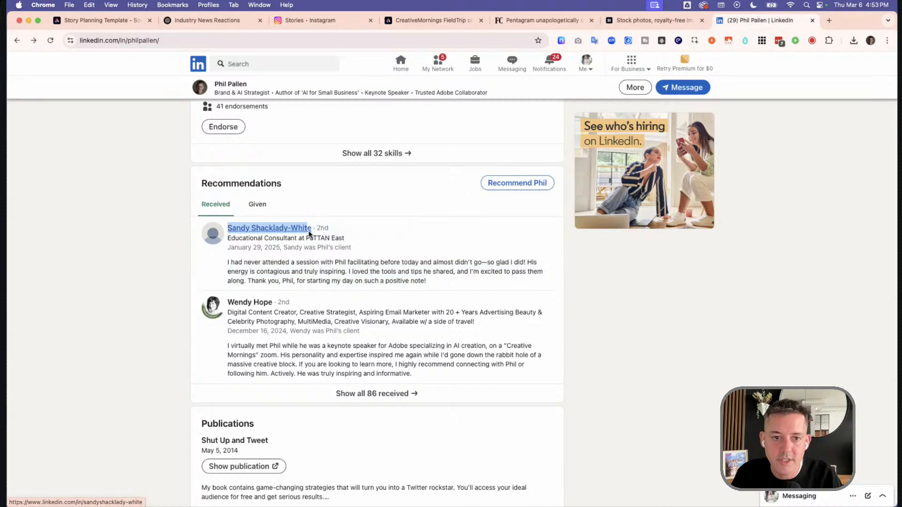
Back in Adobe Express, replace the "GOLDEN RULES" label on page 11 with the copied recommender's name, keeping it on one line without duplicates
{"action": "left_click", "coordinate": [96, 20]}
{"action": "key", "text": "super+v"}
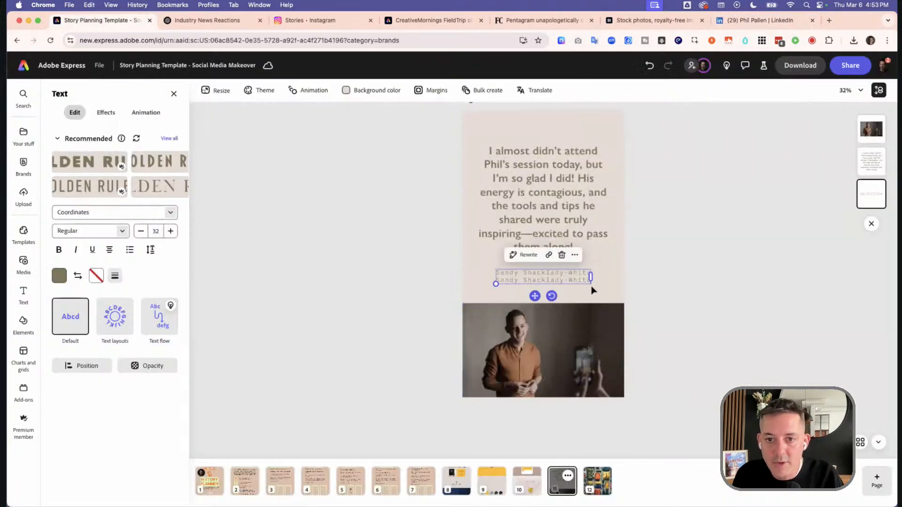
{"action": "key", "text": "shift+Home"}
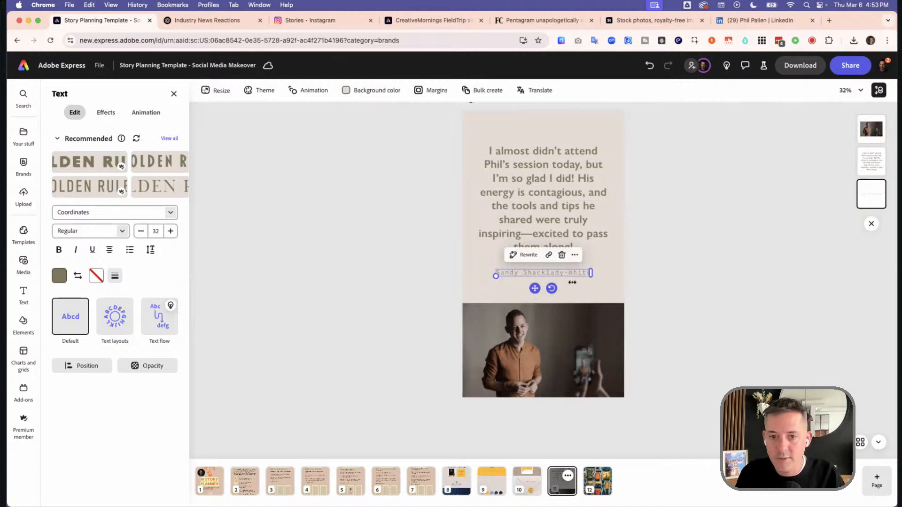
{"action": "key", "text": "BackSpace"}
{"action": "key", "text": "BackSpace"}
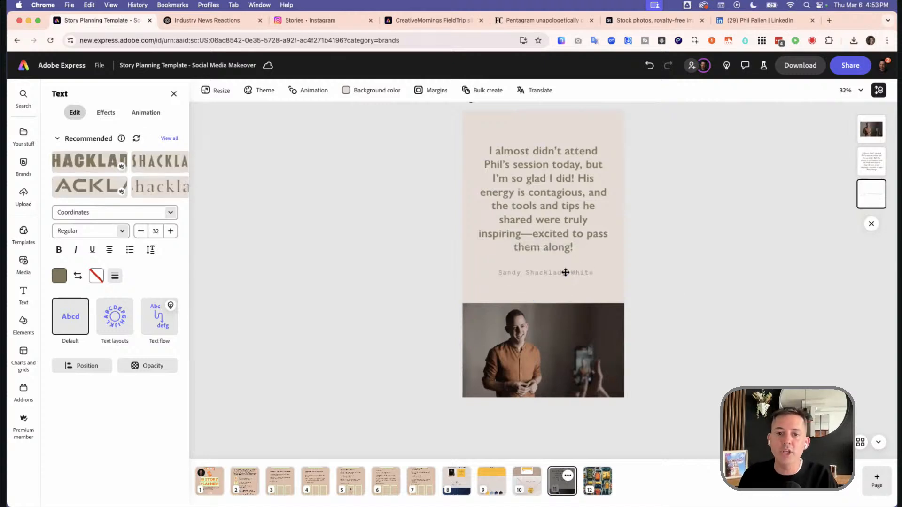
{"action": "left_click", "coordinate": [675, 306]}
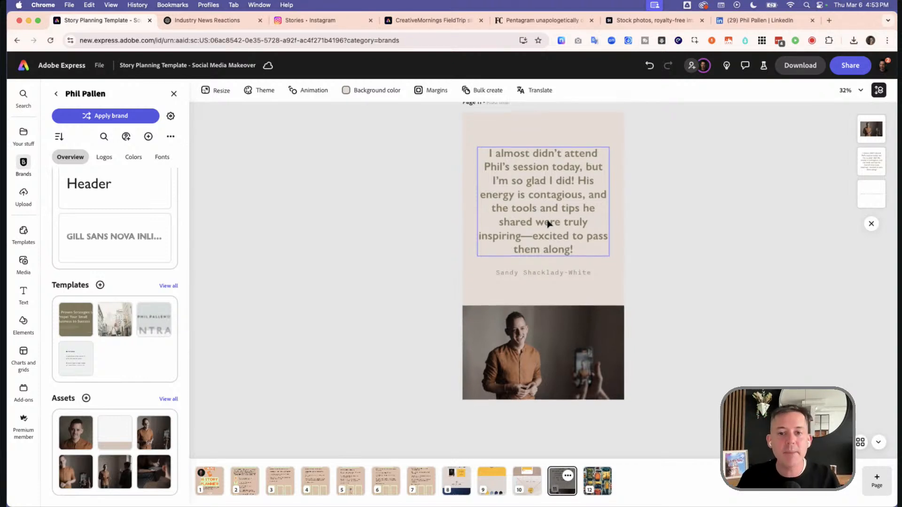
{"action": "scroll", "coordinate": [478, 302], "scroll_direction": "up", "scroll_amount": 1}
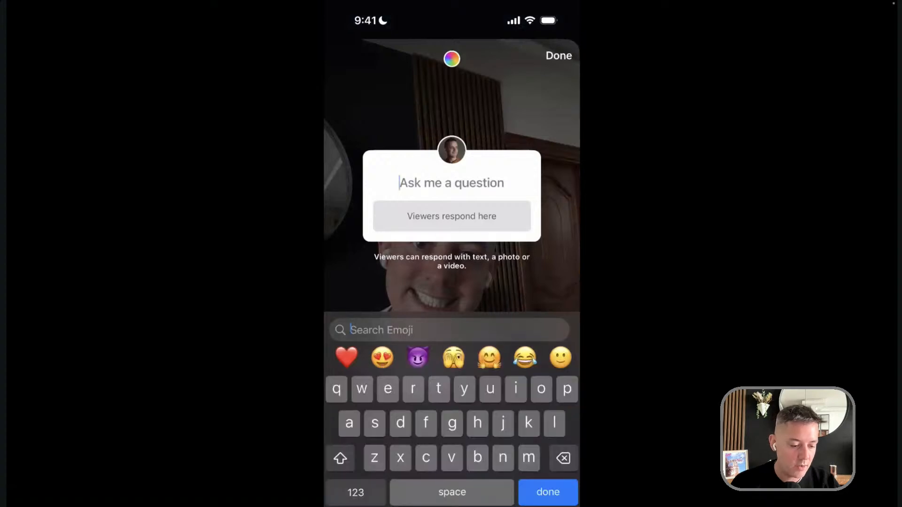
Fill the Instagram question sticker with a raised-hand emoji found by searching "question", then arrange the sticker and the "What inspired you" caption below the face
{"action": "type", "text": "question"}
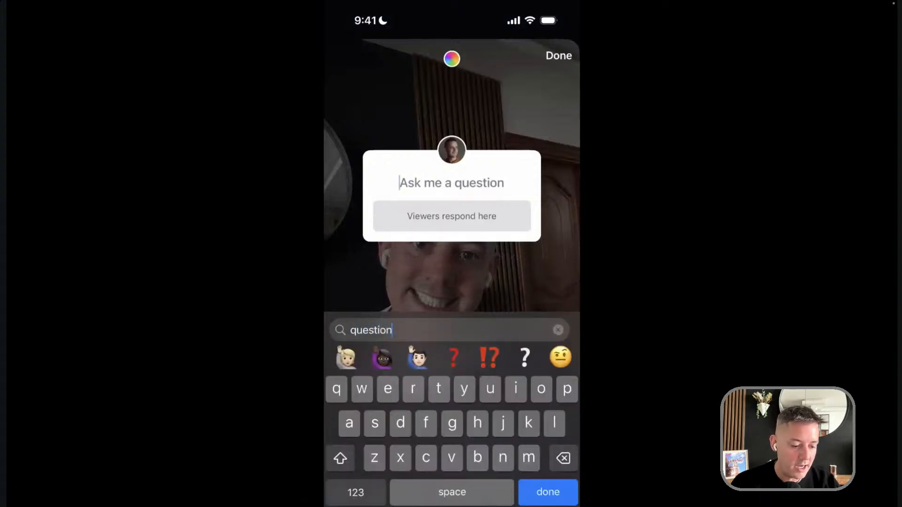
{"action": "left_click", "coordinate": [417, 357]}
{"action": "left_click", "coordinate": [558, 56]}
{"action": "left_click_drag", "start_coordinate": [451, 212], "coordinate": [486, 404]}
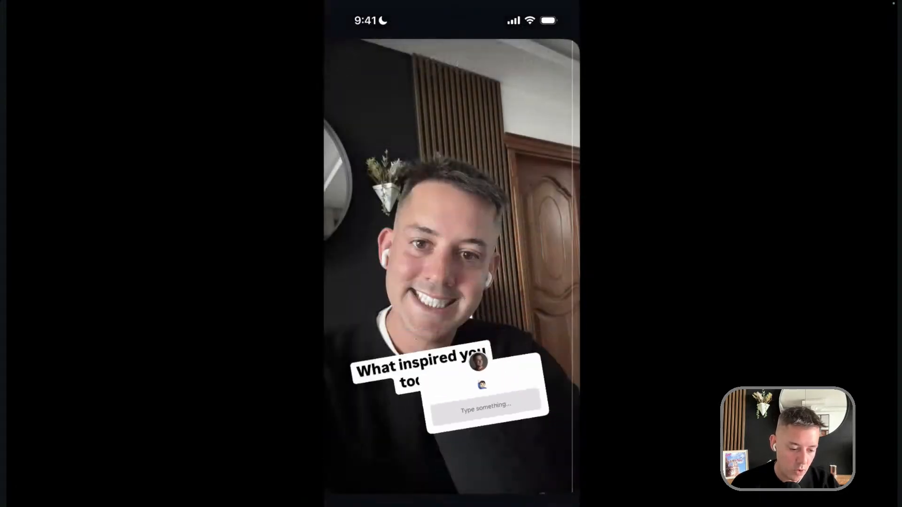
{"action": "left_click_drag", "start_coordinate": [421, 371], "coordinate": [409, 356]}
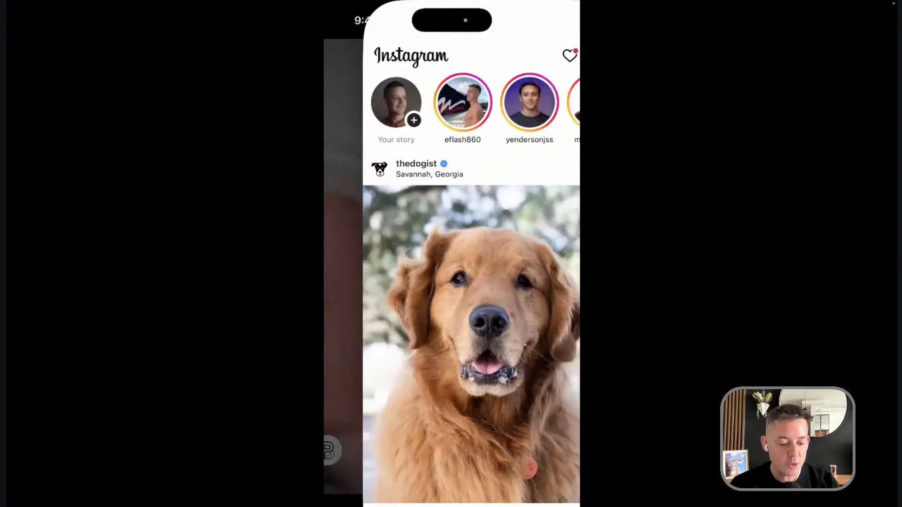
Open the Adobe Express Ambassador's Instagram profile from the recent searches and browse the post grid for a post to share
{"action": "left_click", "coordinate": [403, 56]}
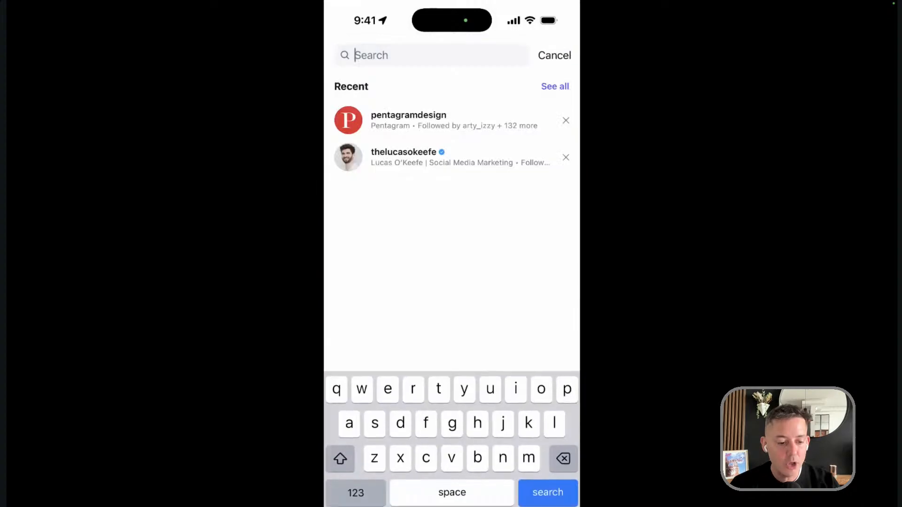
{"action": "left_click", "coordinate": [403, 155]}
{"action": "scroll", "coordinate": [452, 282], "scroll_direction": "down", "scroll_amount": 2}
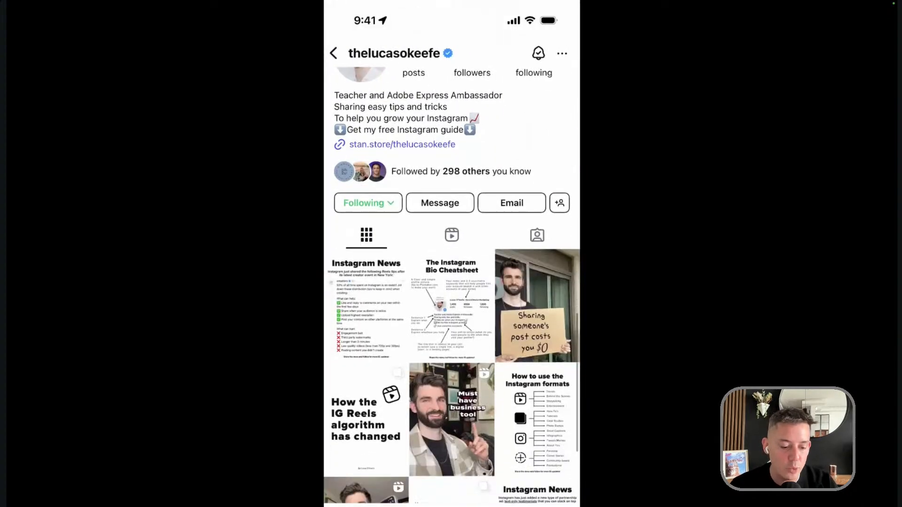
{"action": "scroll", "coordinate": [451, 301], "scroll_direction": "down", "scroll_amount": 10}
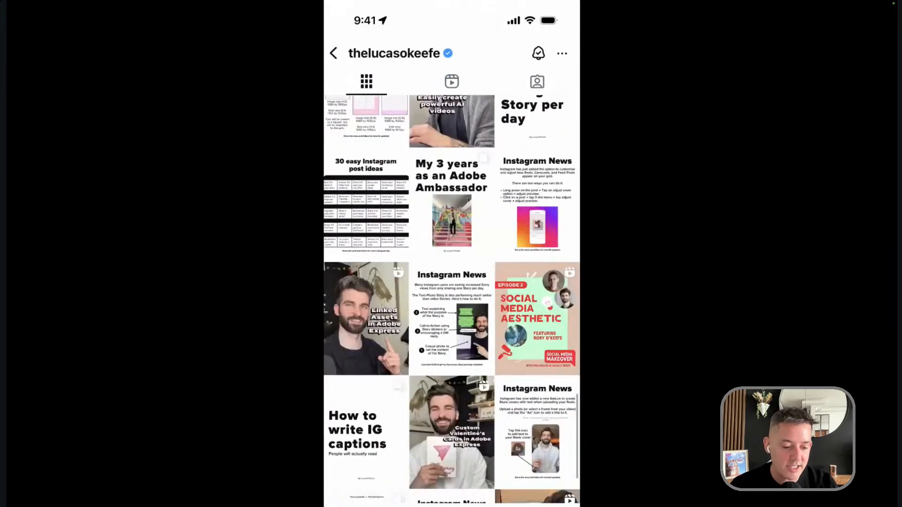
{"action": "scroll", "coordinate": [451, 301], "scroll_direction": "up", "scroll_amount": 15}
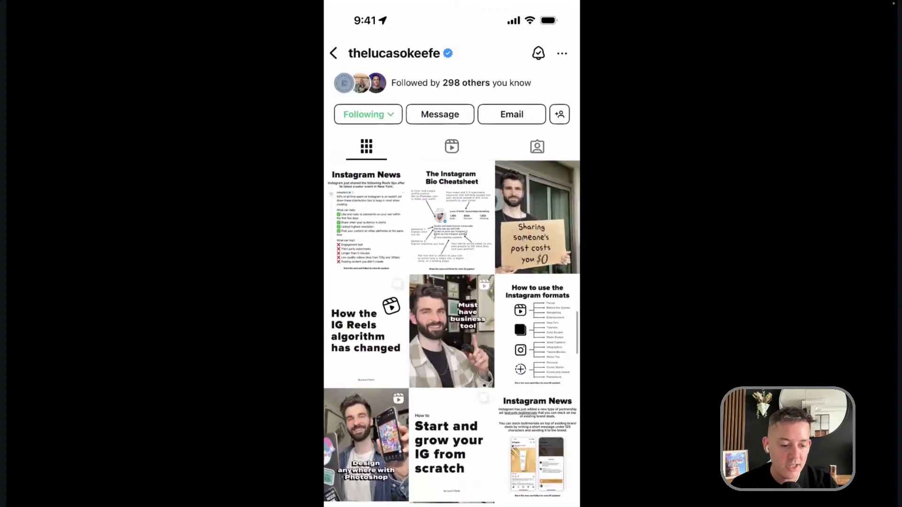
Open the profile's "Sharing someone's post costs you $0" post and add it to the story
{"action": "left_click", "coordinate": [537, 217]}
{"action": "left_click", "coordinate": [451, 435]}
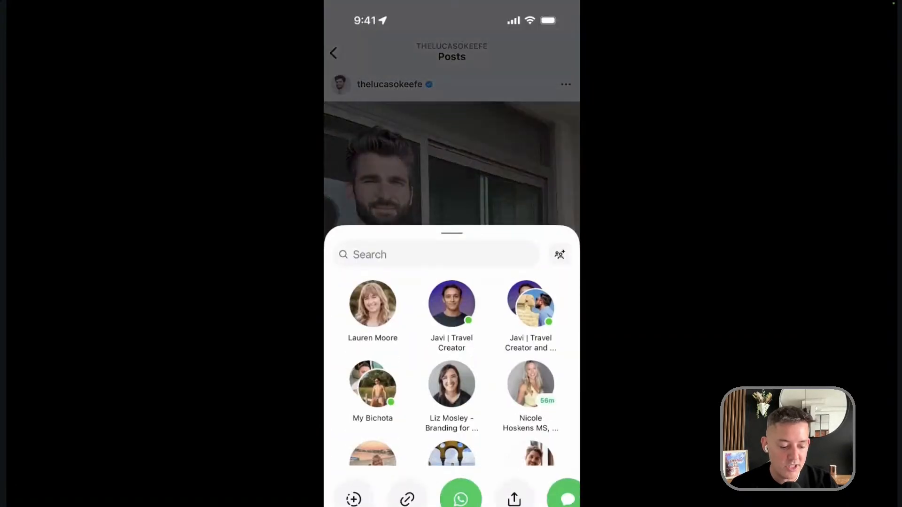
{"action": "left_click", "coordinate": [353, 499]}
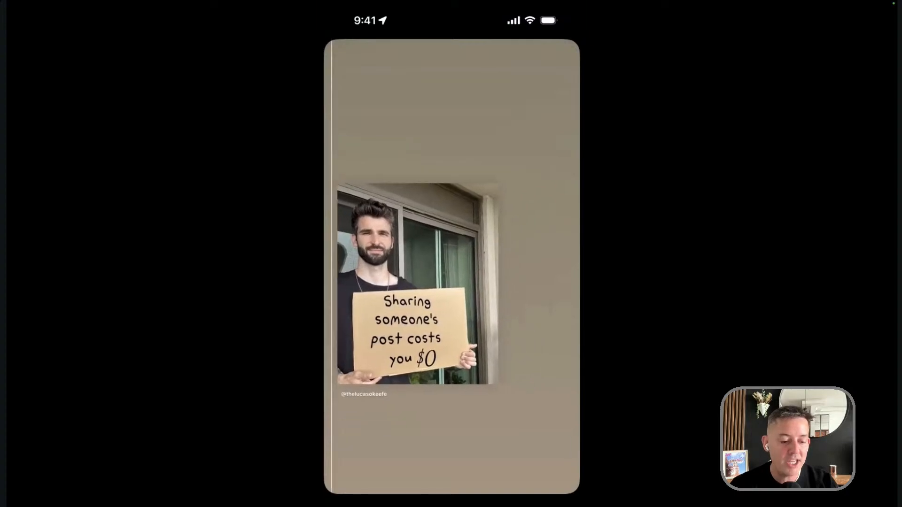